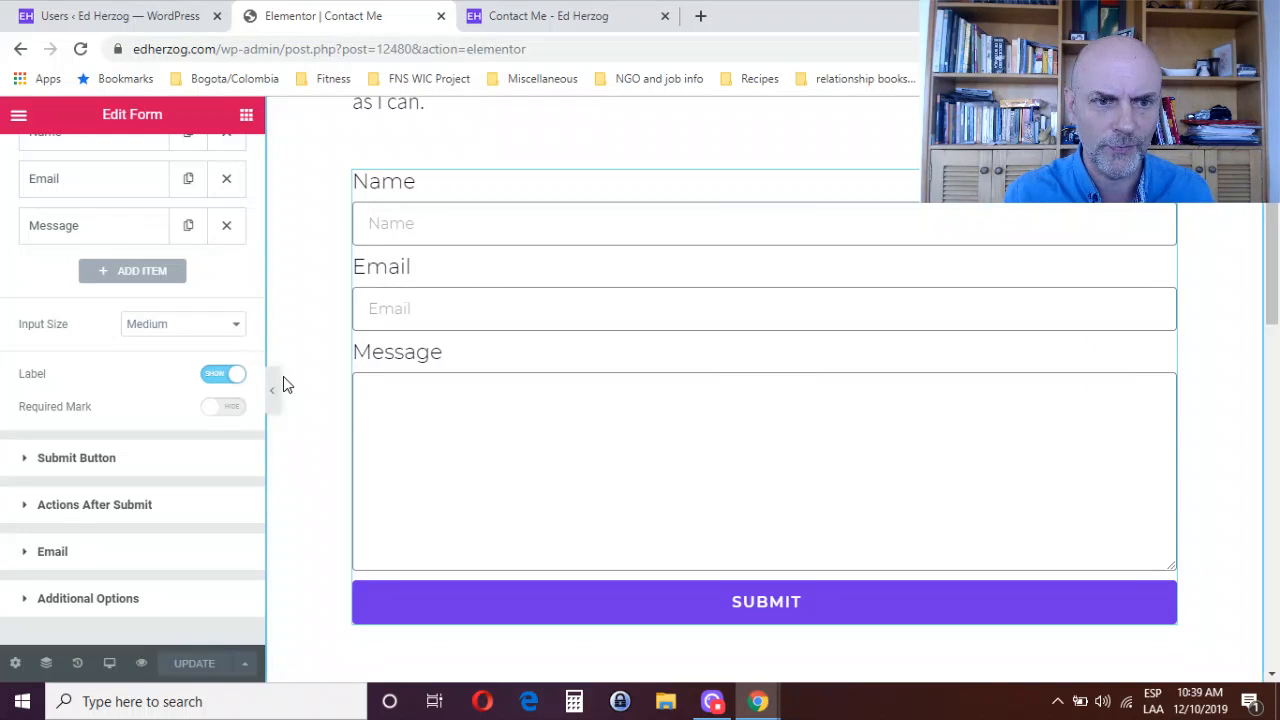
# - Set the Name field's column width to 66%
pyautogui.moveTo(257, 384); pyautogui.dragTo(254, 293)
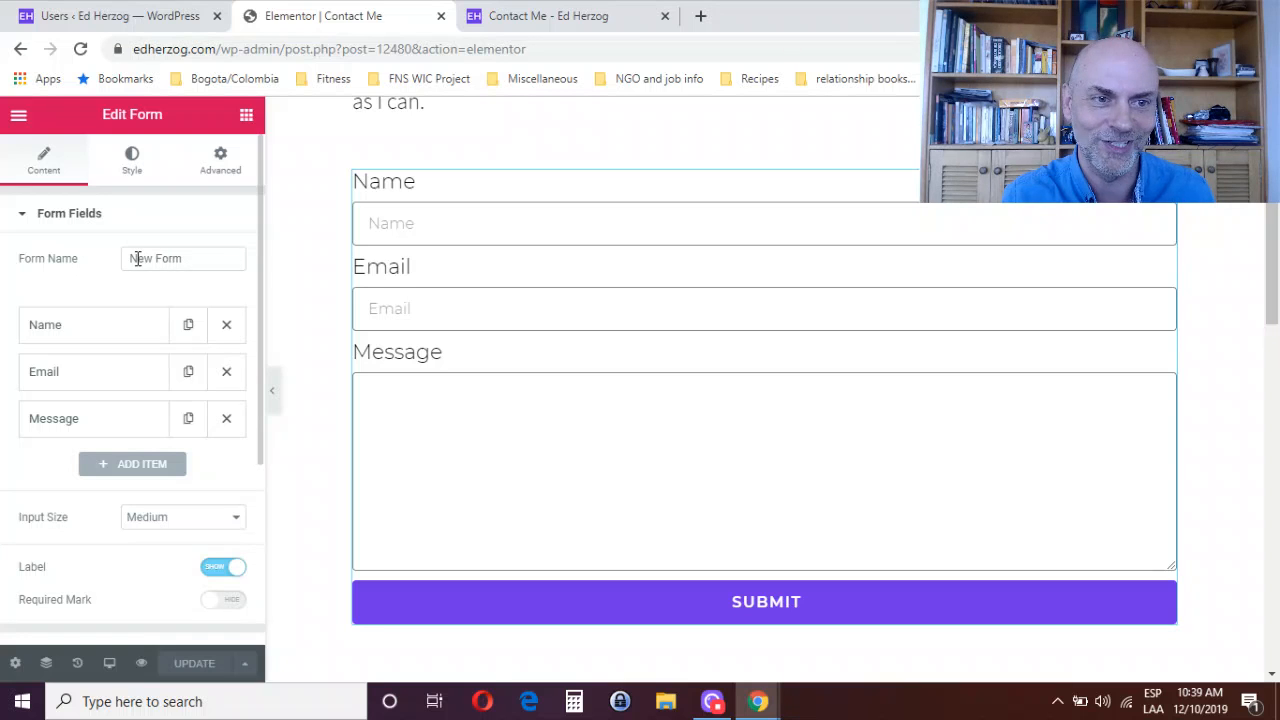
pyautogui.click(40, 327)
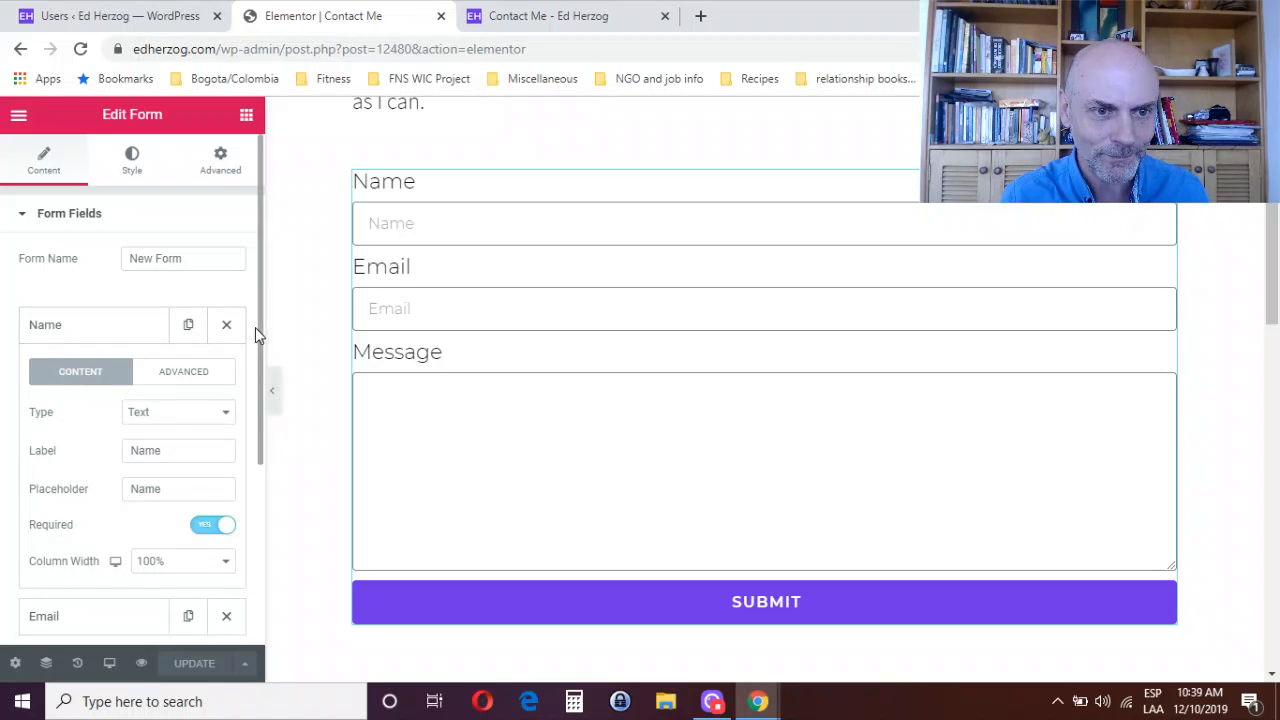
pyautogui.scroll(-1, 244, 385)
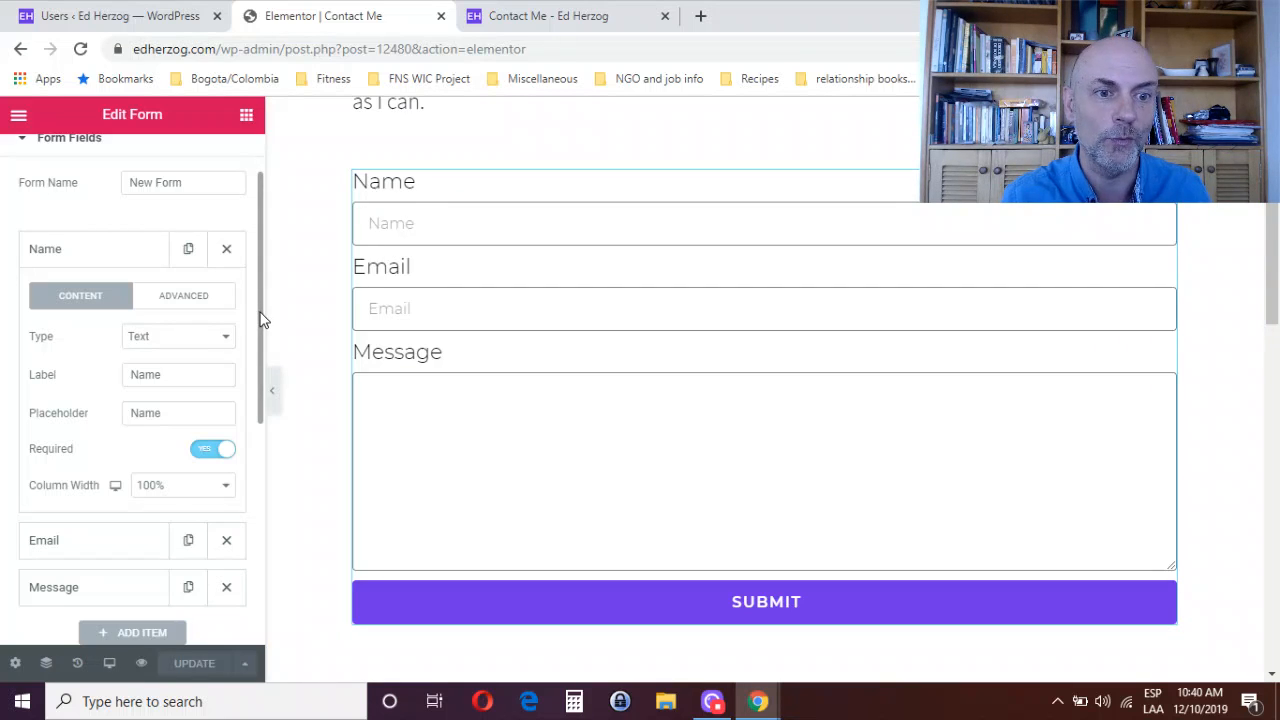
pyautogui.moveTo(260, 319); pyautogui.dragTo(263, 346)
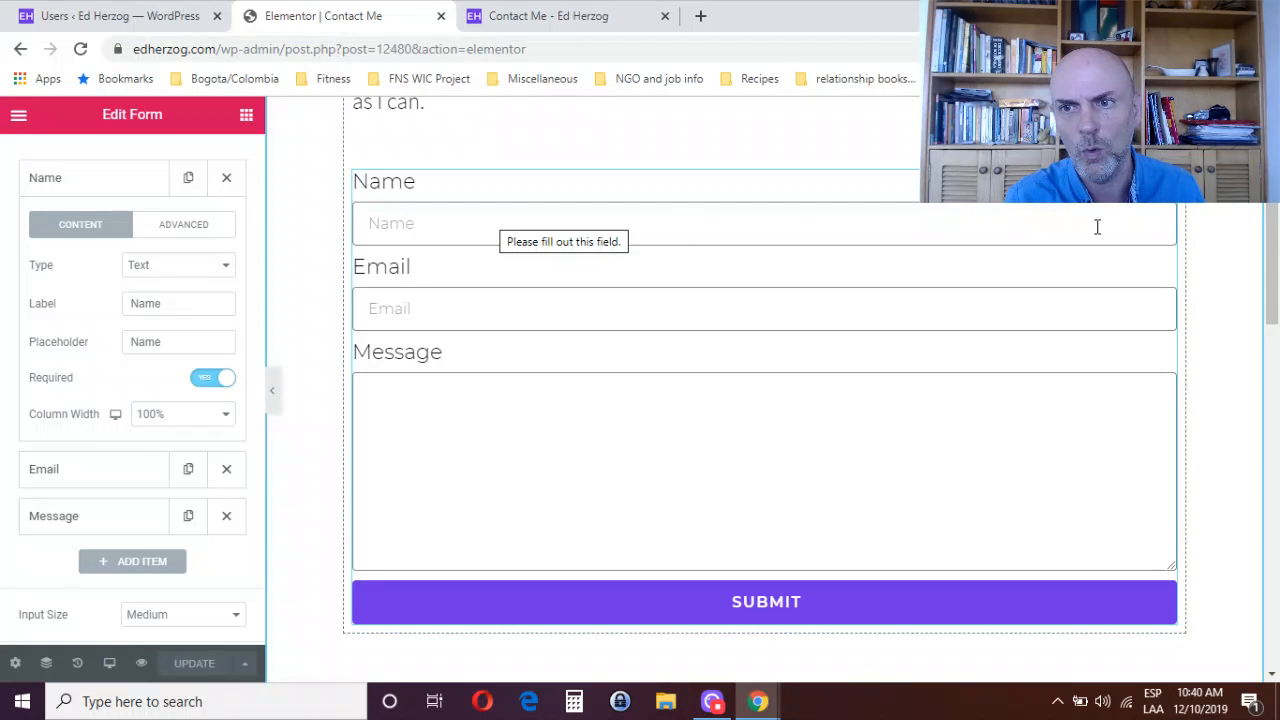
pyautogui.click(218, 416)
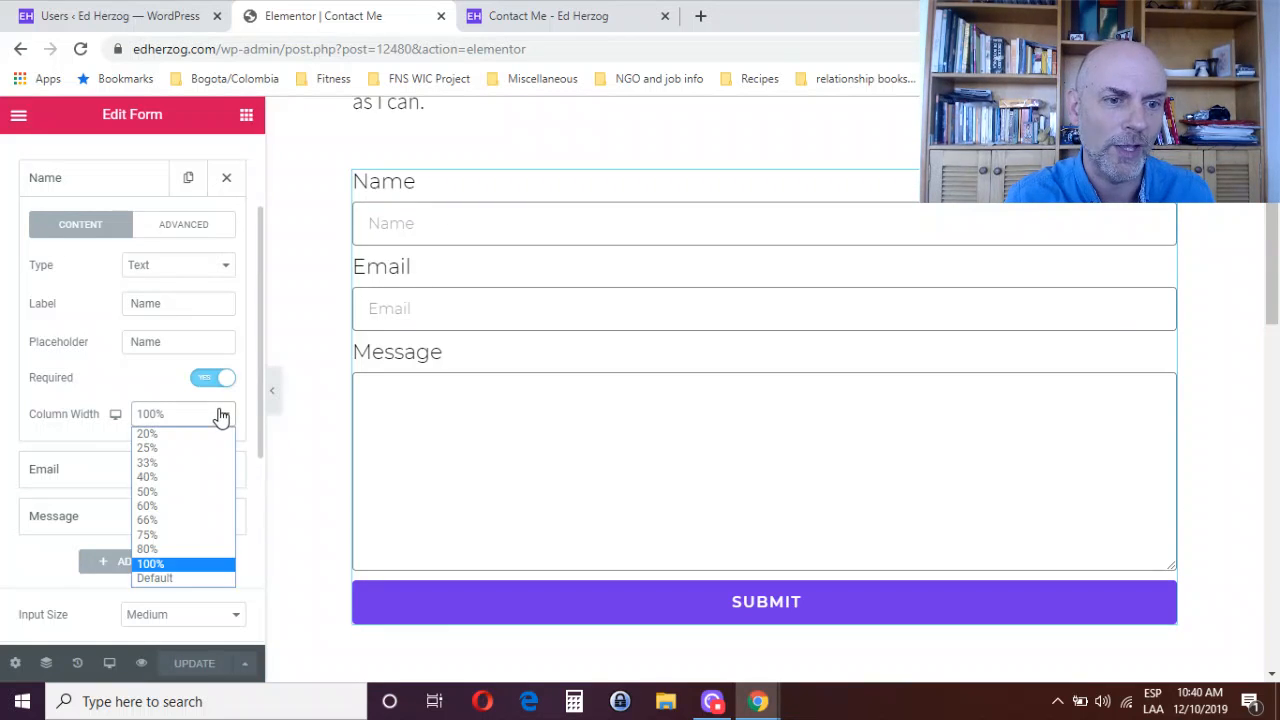
pyautogui.click(155, 521)
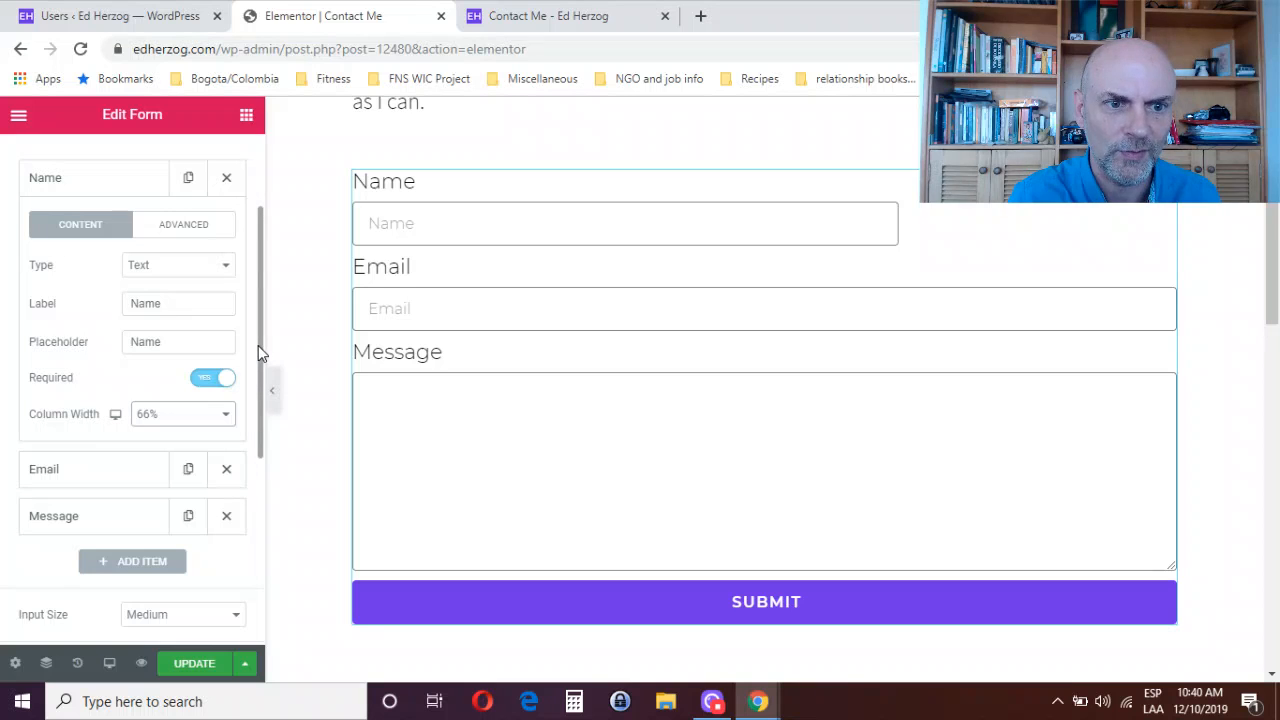
# - Set the Email field's column width to 33%
pyautogui.moveTo(258, 345); pyautogui.dragTo(265, 418)
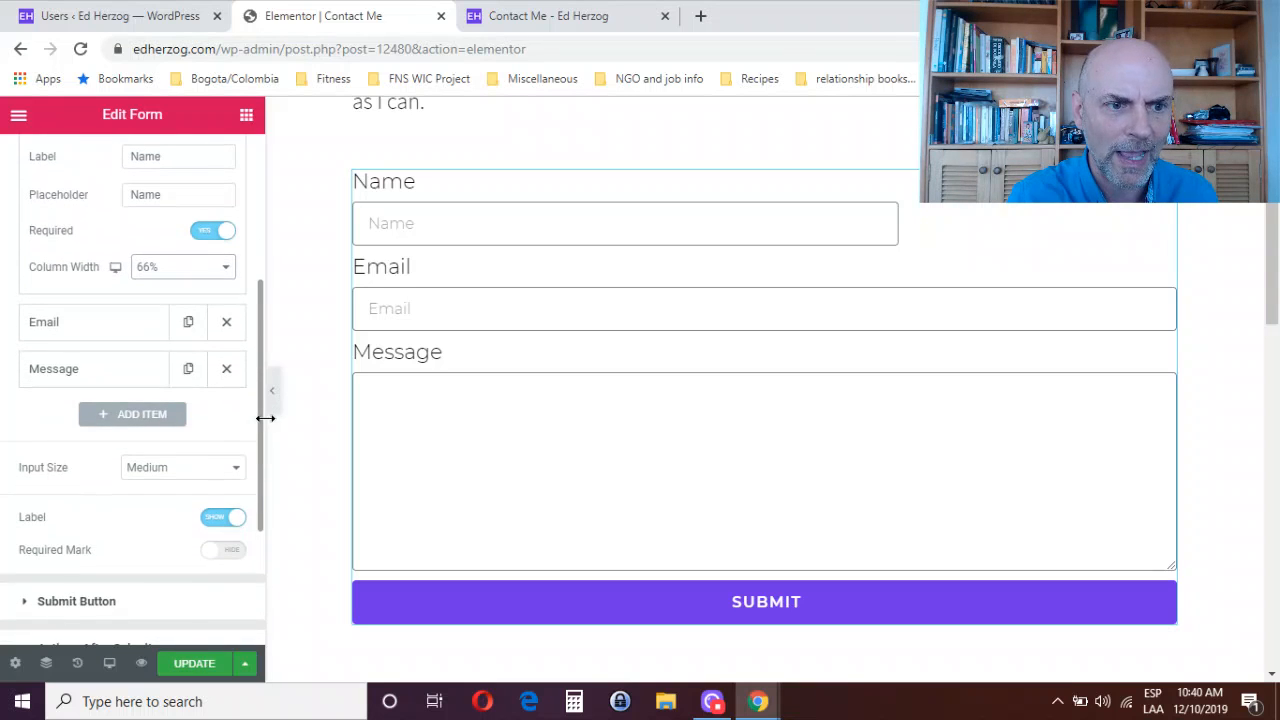
pyautogui.click(57, 328)
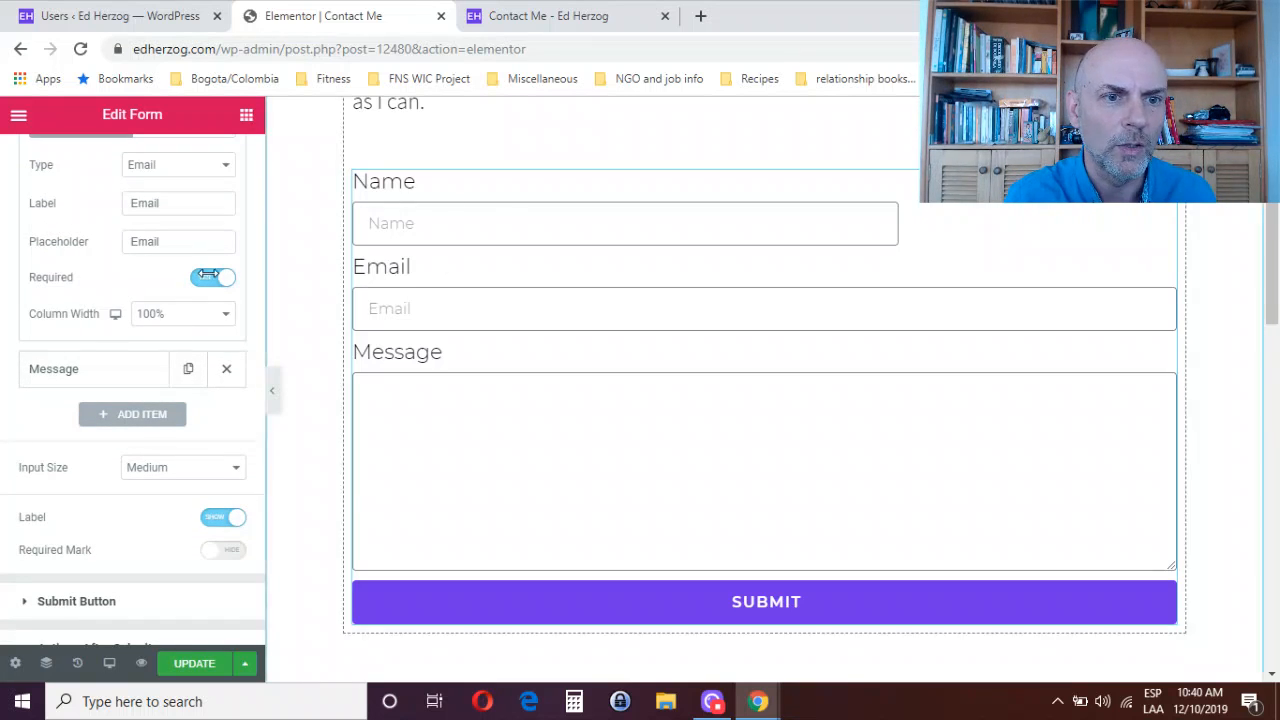
pyautogui.click(174, 320)
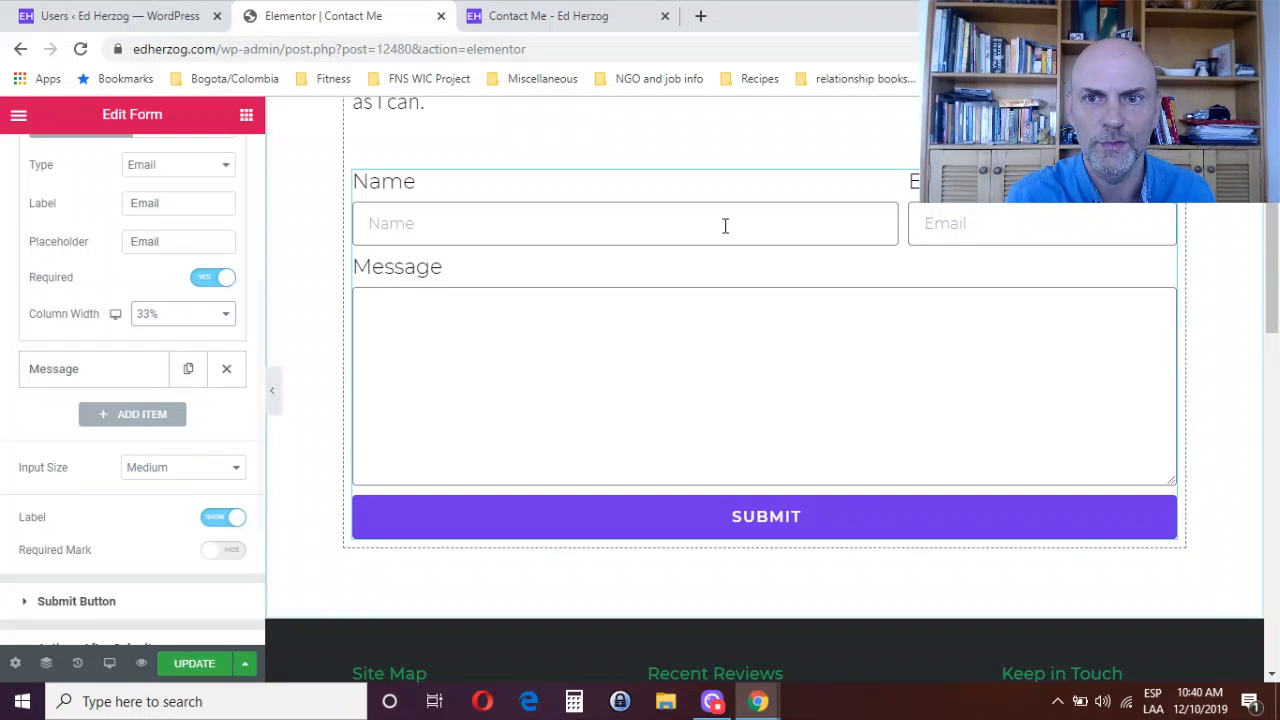
# - Set the column width of the Email field and of the Name field back to 100%
pyautogui.click(171, 316)
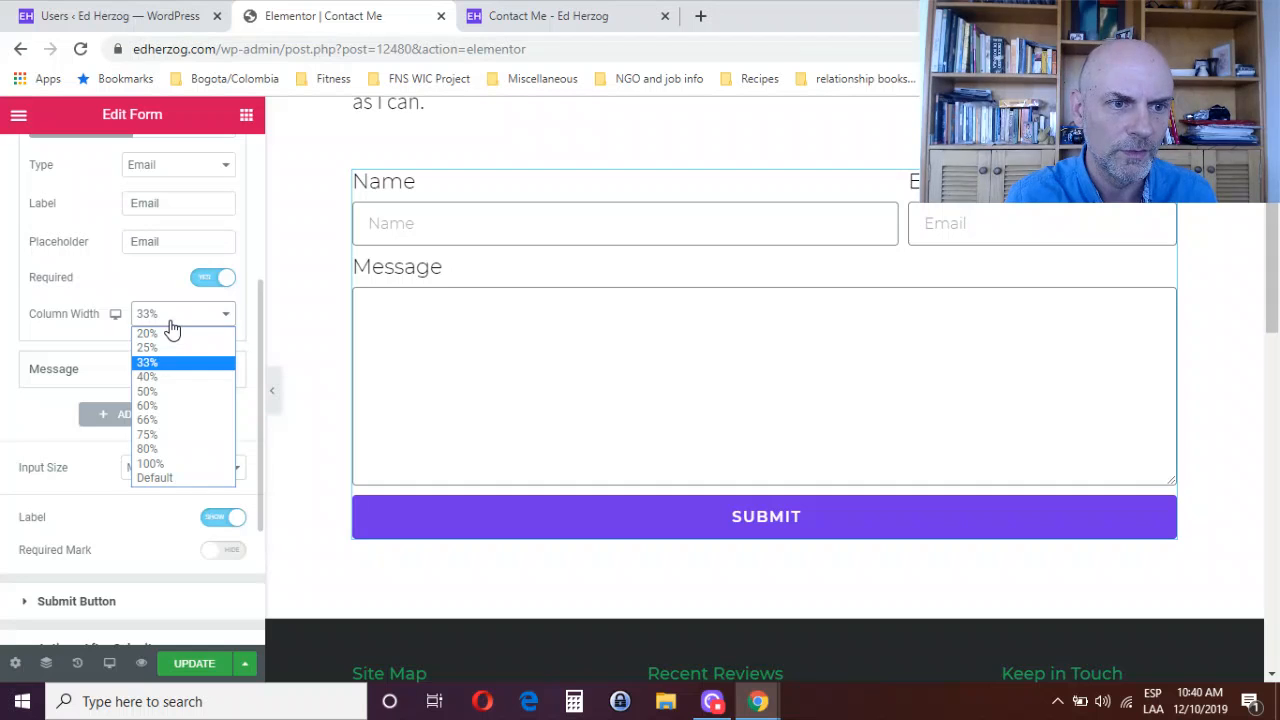
pyautogui.click(163, 463)
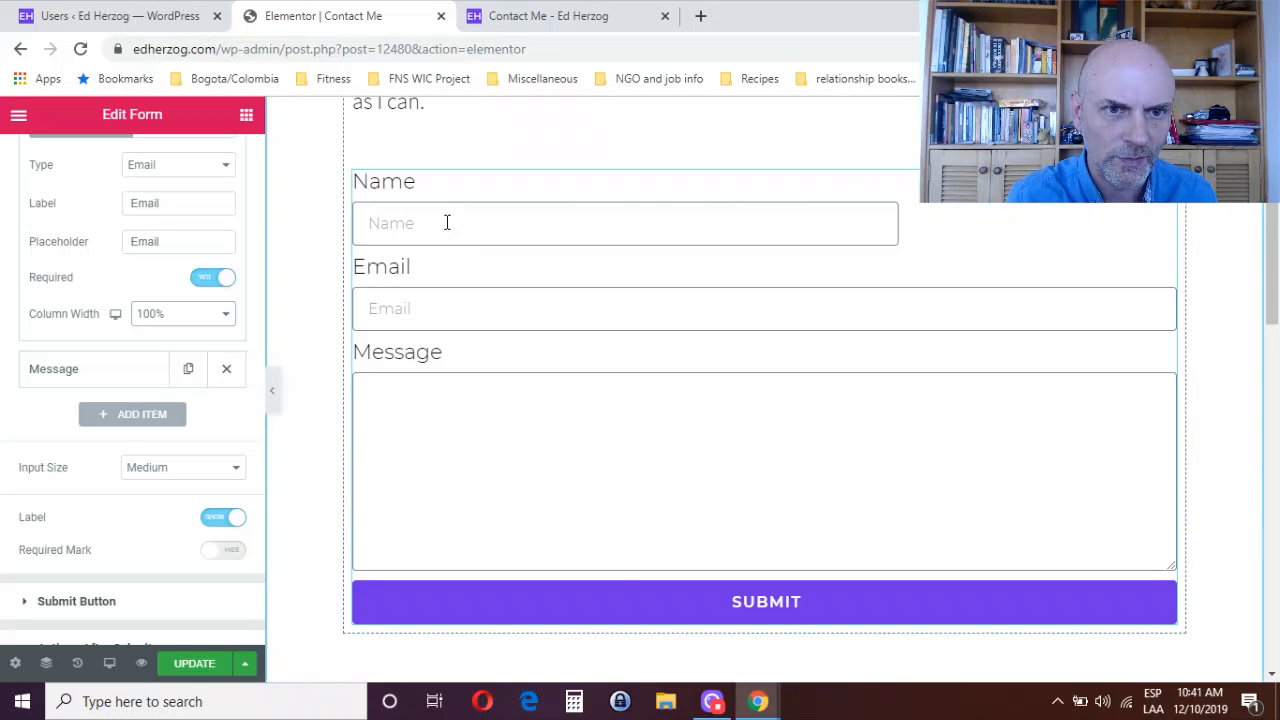
pyautogui.moveTo(260, 388); pyautogui.dragTo(251, 266)
pyautogui.click(88, 284)
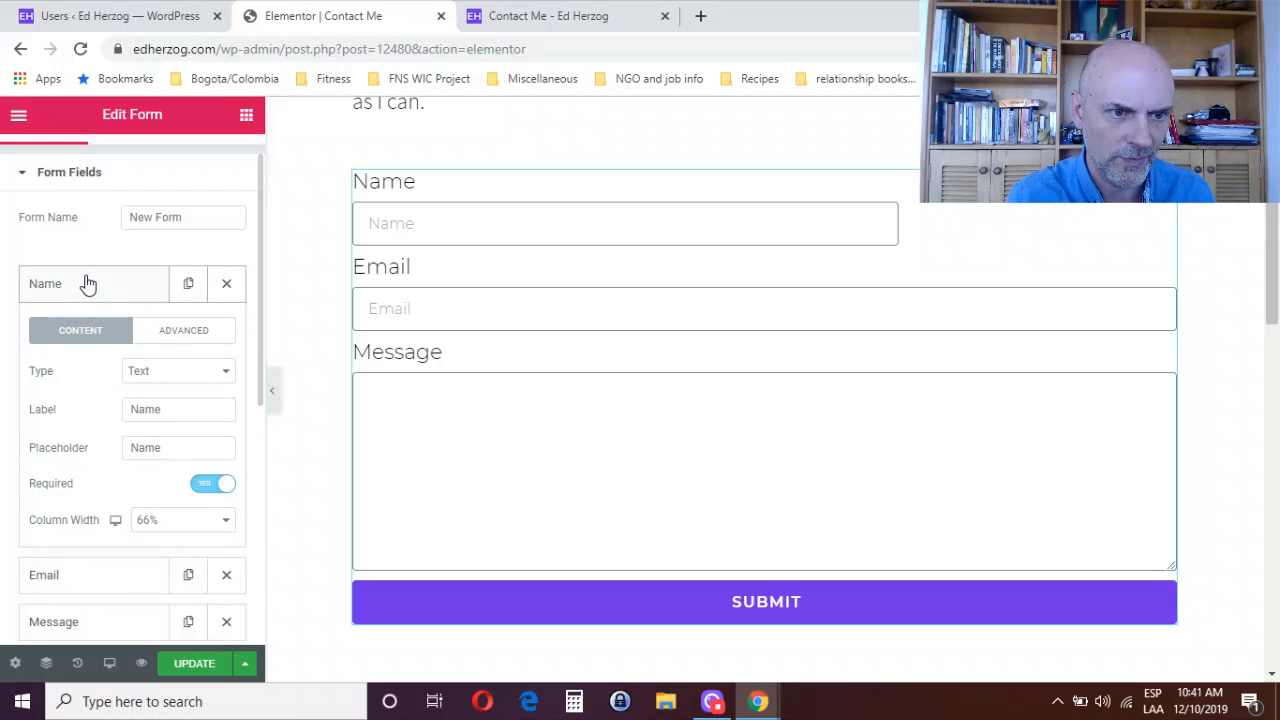
pyautogui.click(168, 520)
pyautogui.click(168, 484)
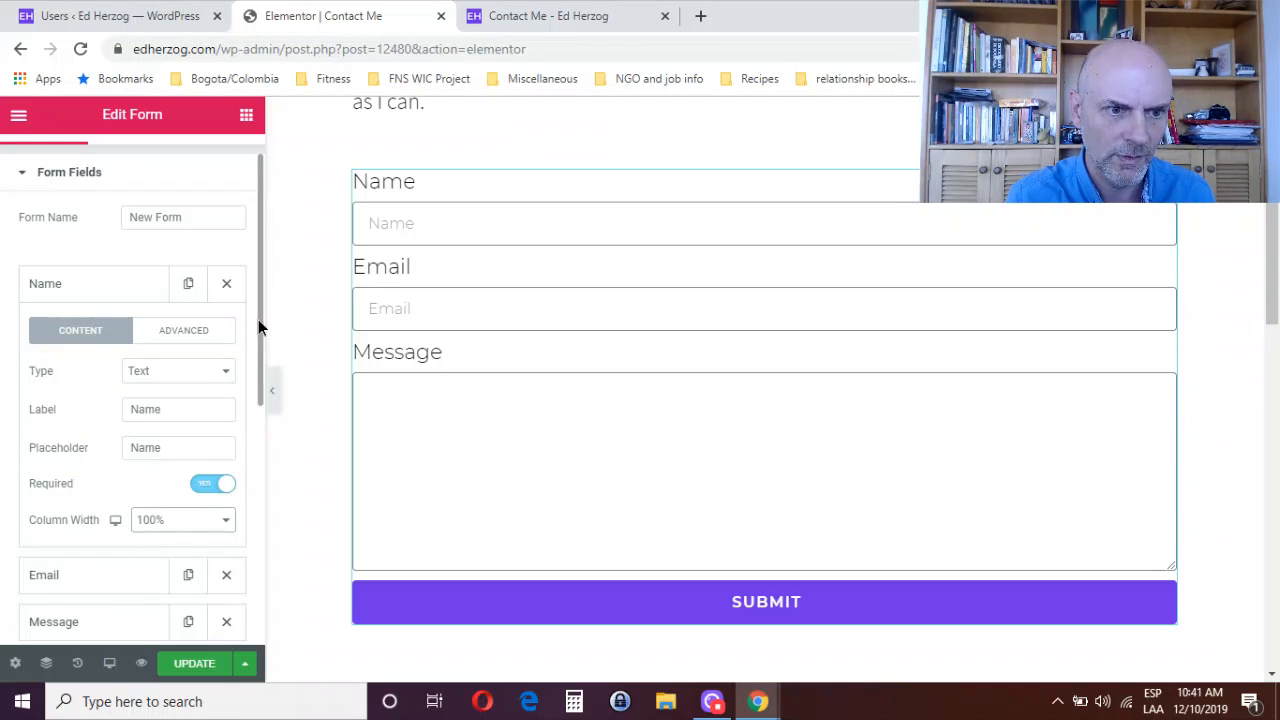
# - Set the Message field's number of rows to 20
pyautogui.moveTo(258, 320); pyautogui.dragTo(237, 409)
pyautogui.click(72, 408)
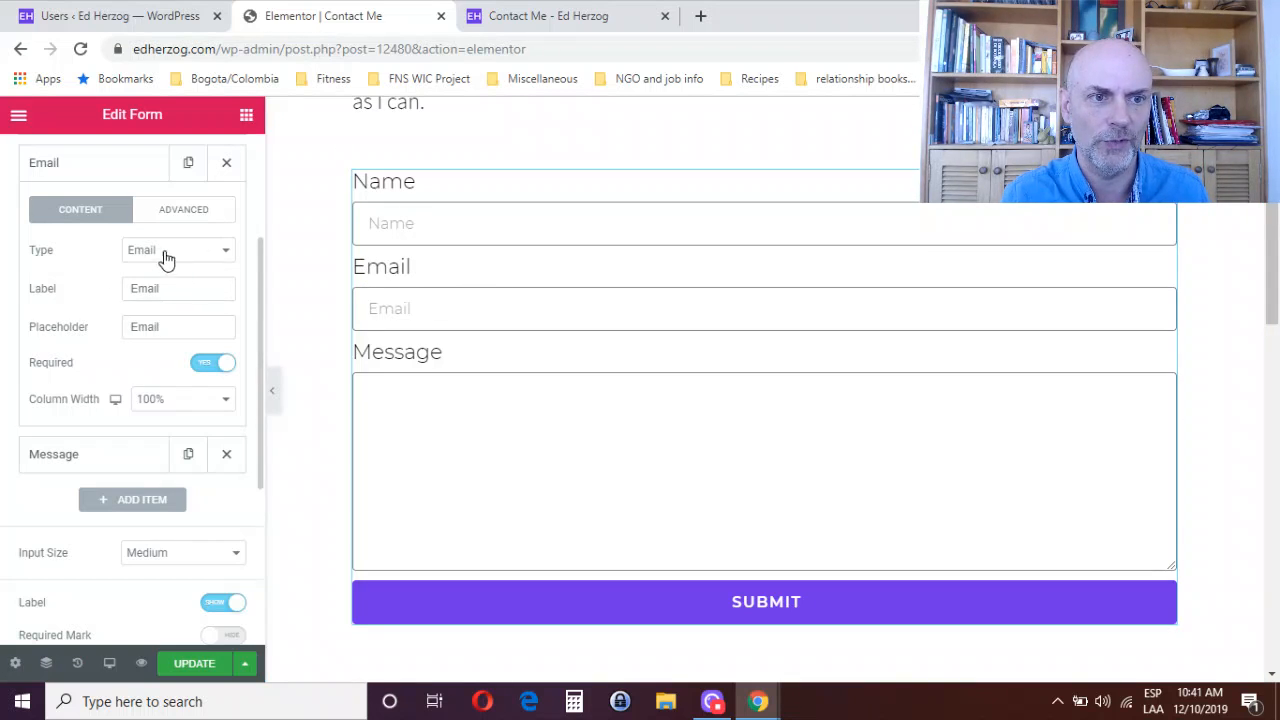
pyautogui.click(83, 458)
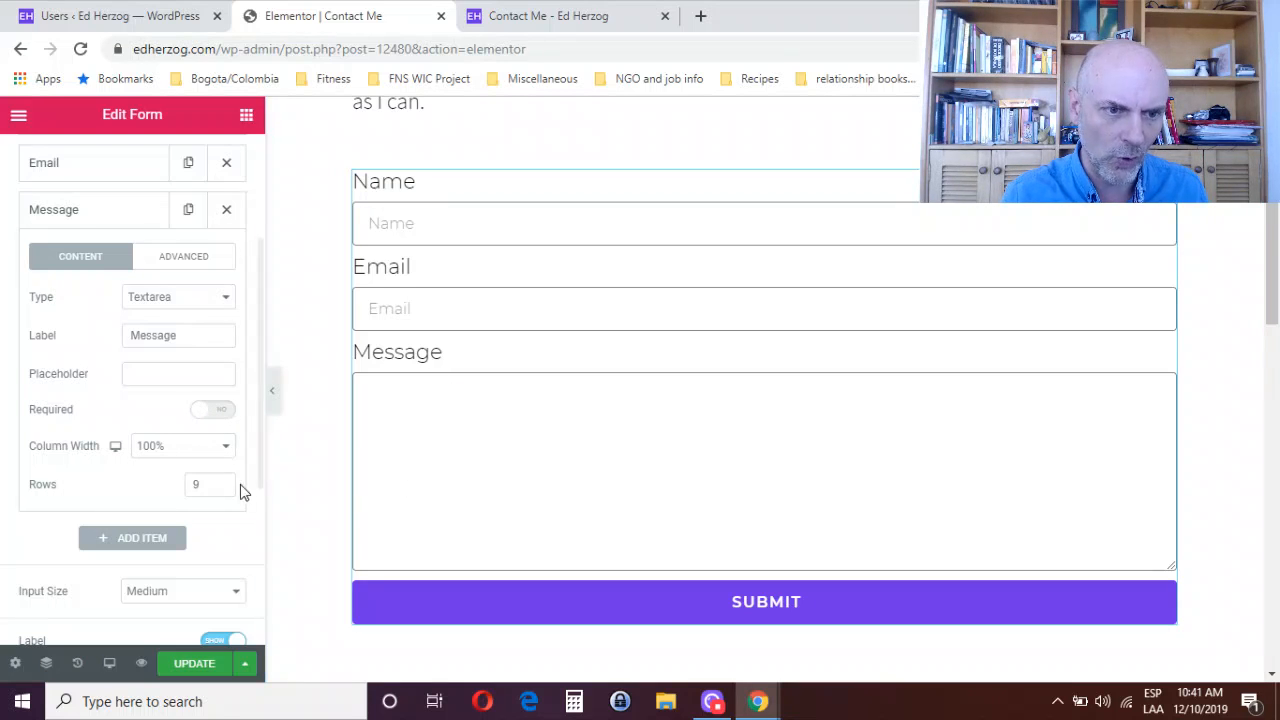
pyautogui.doubleClick(206, 484)
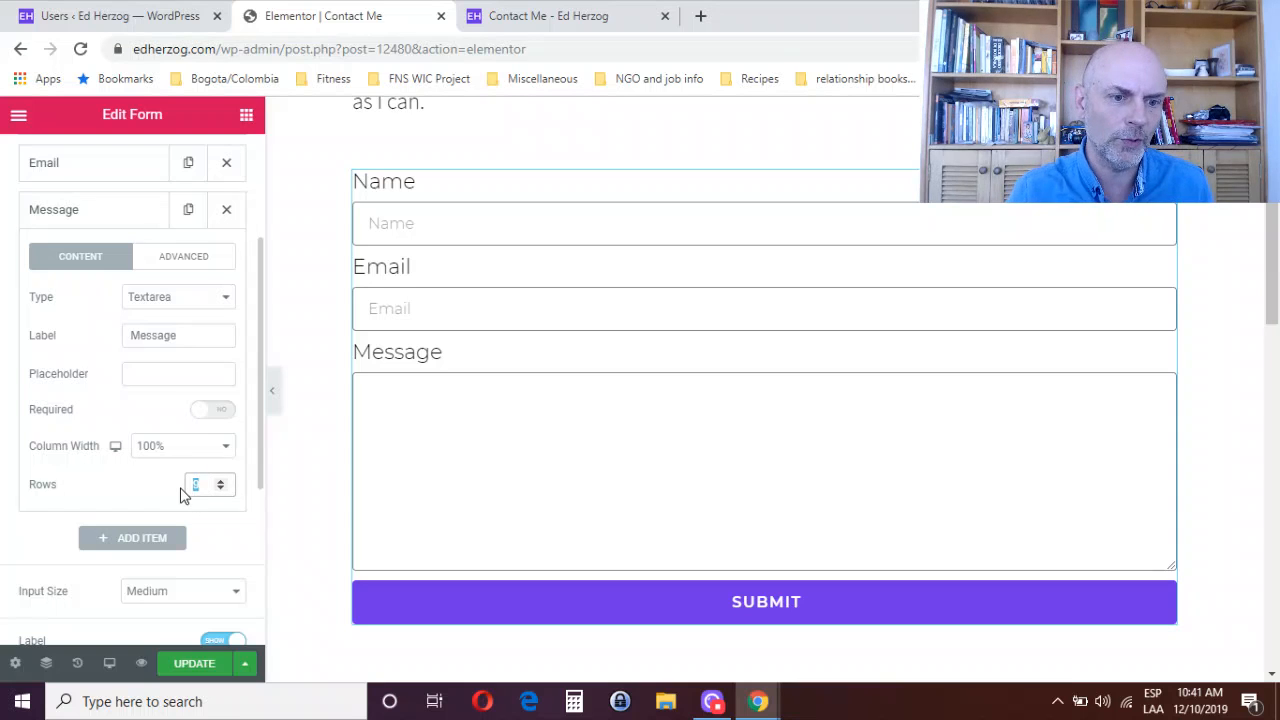
pyautogui.write('4')
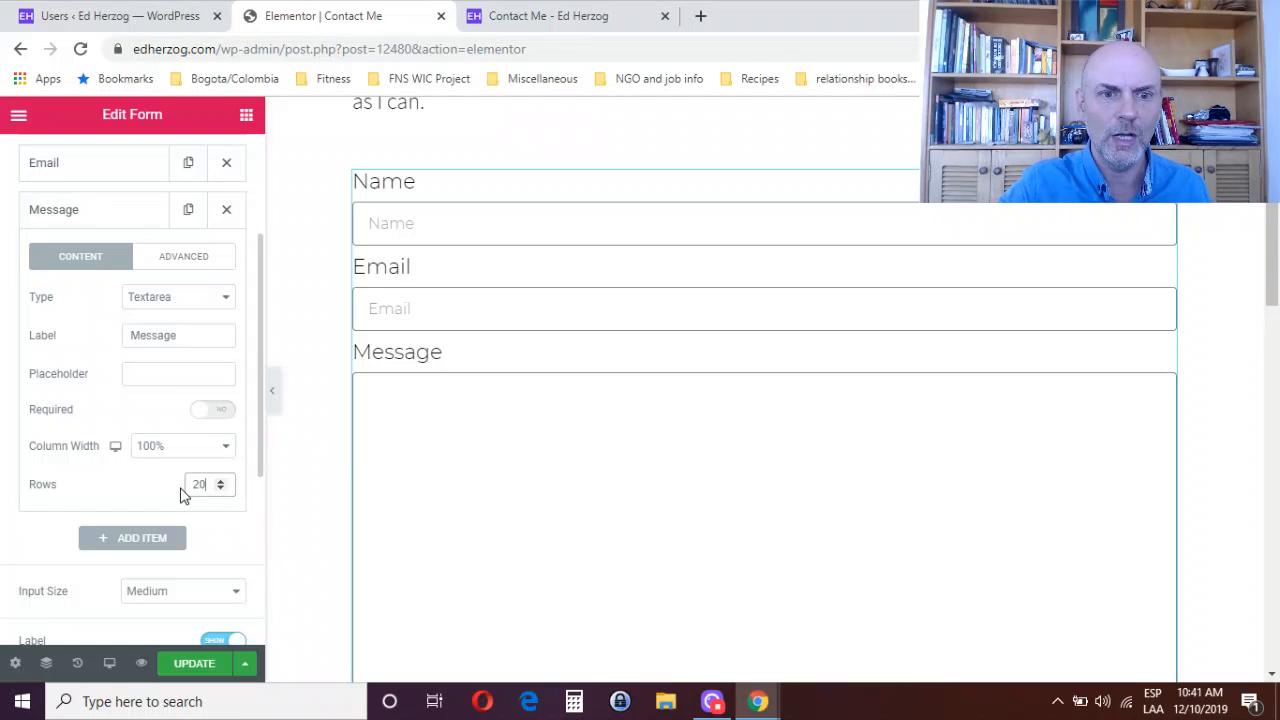
# - Set the Message field's number of rows back to 9
pyautogui.press('BackSpace')
pyautogui.press('BackSpace')
pyautogui.write('9')
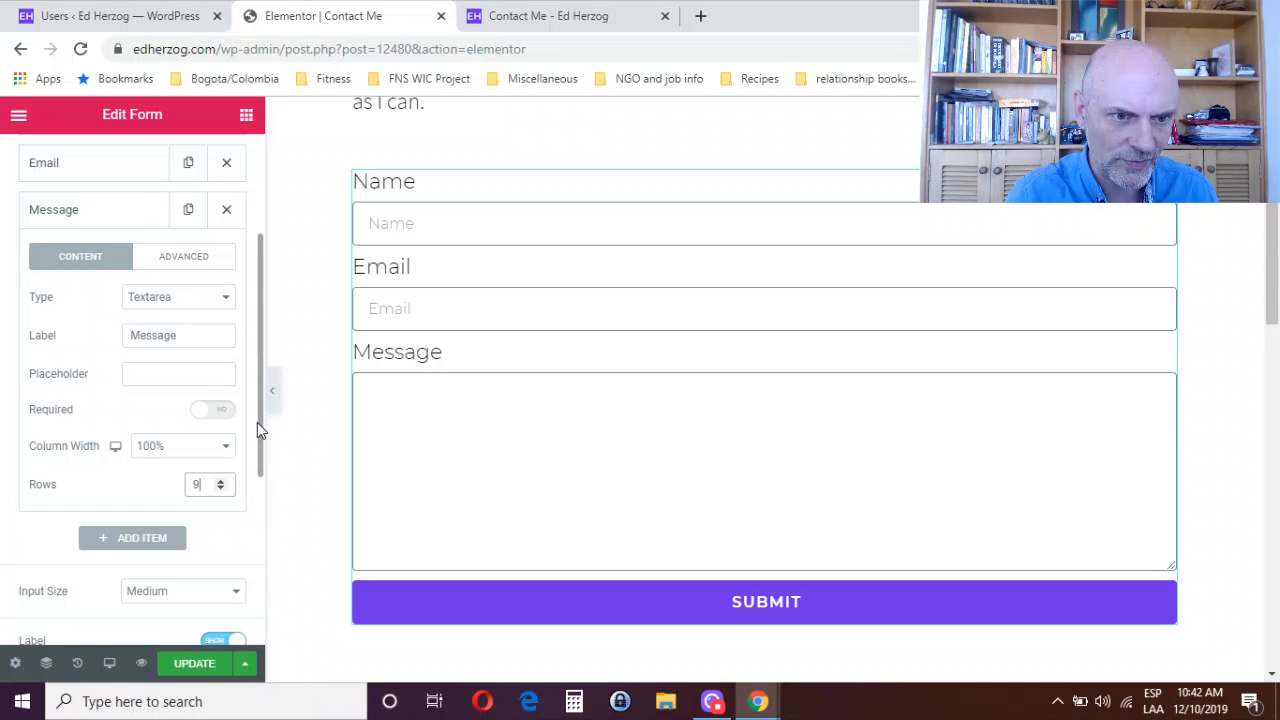
# - Add a fourth field to the form, trying the URL and Tel types before setting it to Radio
pyautogui.scroll(-4, 257, 422)
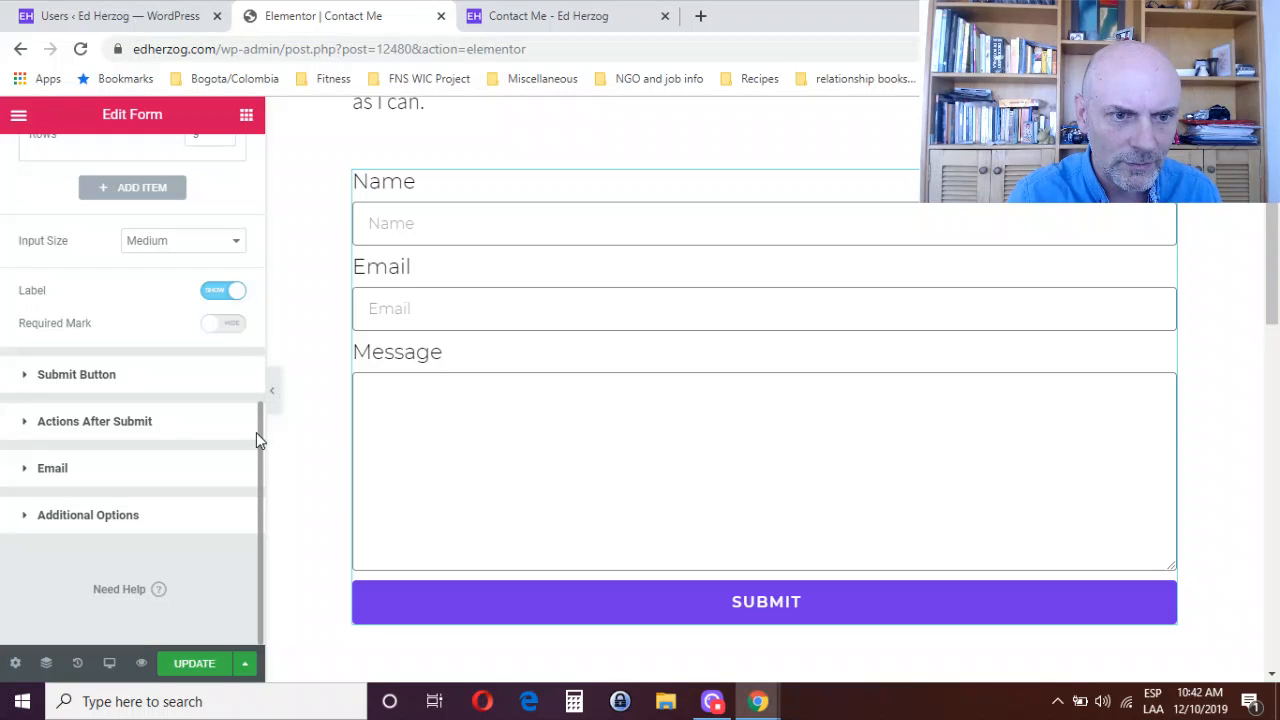
pyautogui.moveTo(256, 432); pyautogui.dragTo(251, 305)
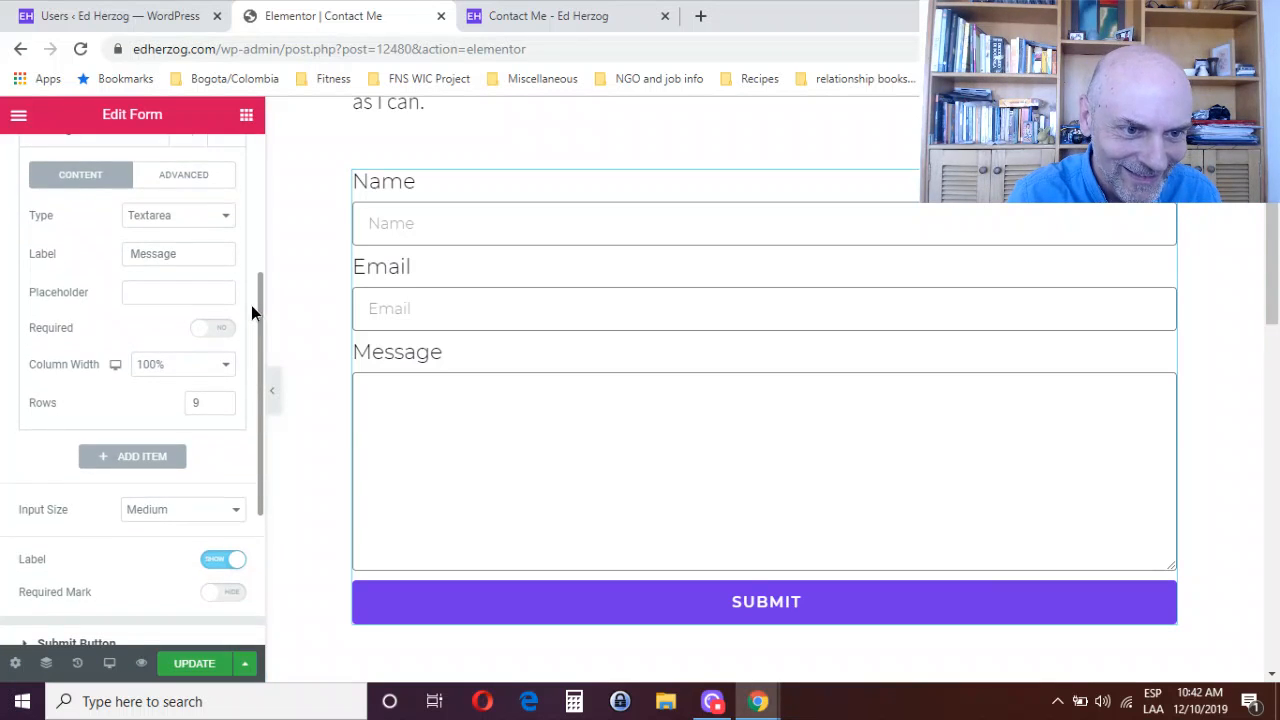
pyautogui.click(106, 459)
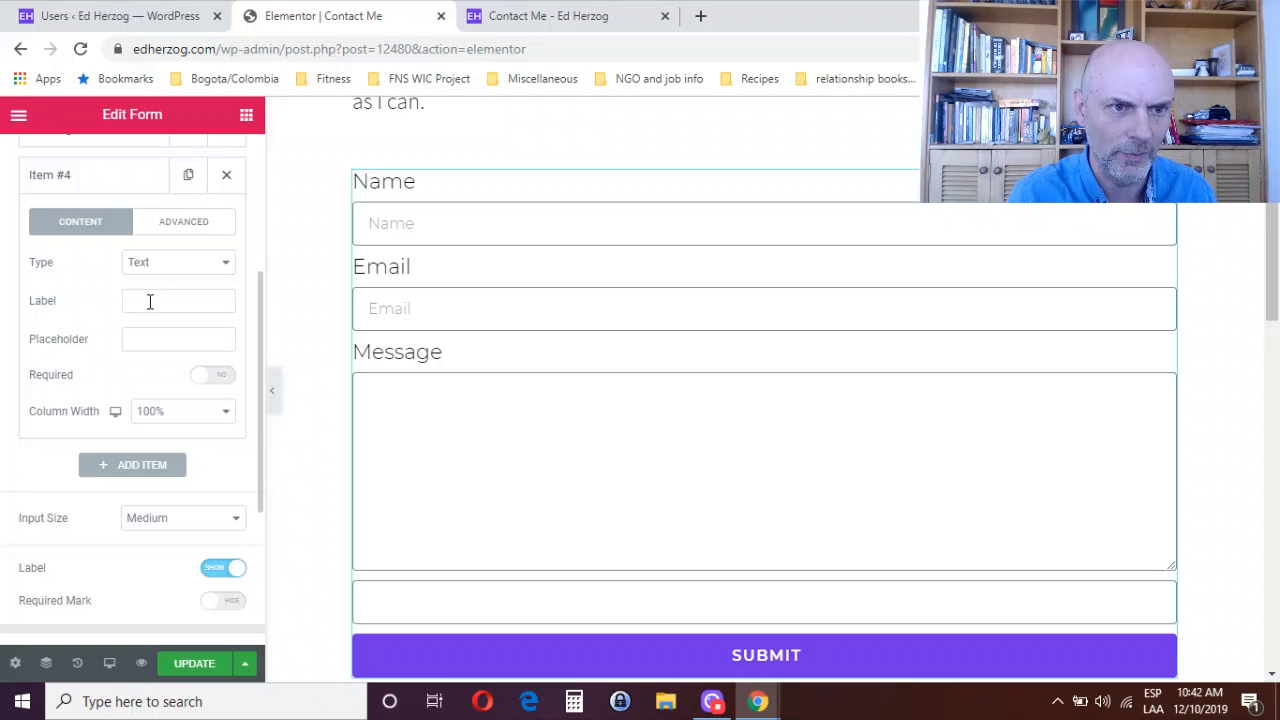
pyautogui.click(198, 270)
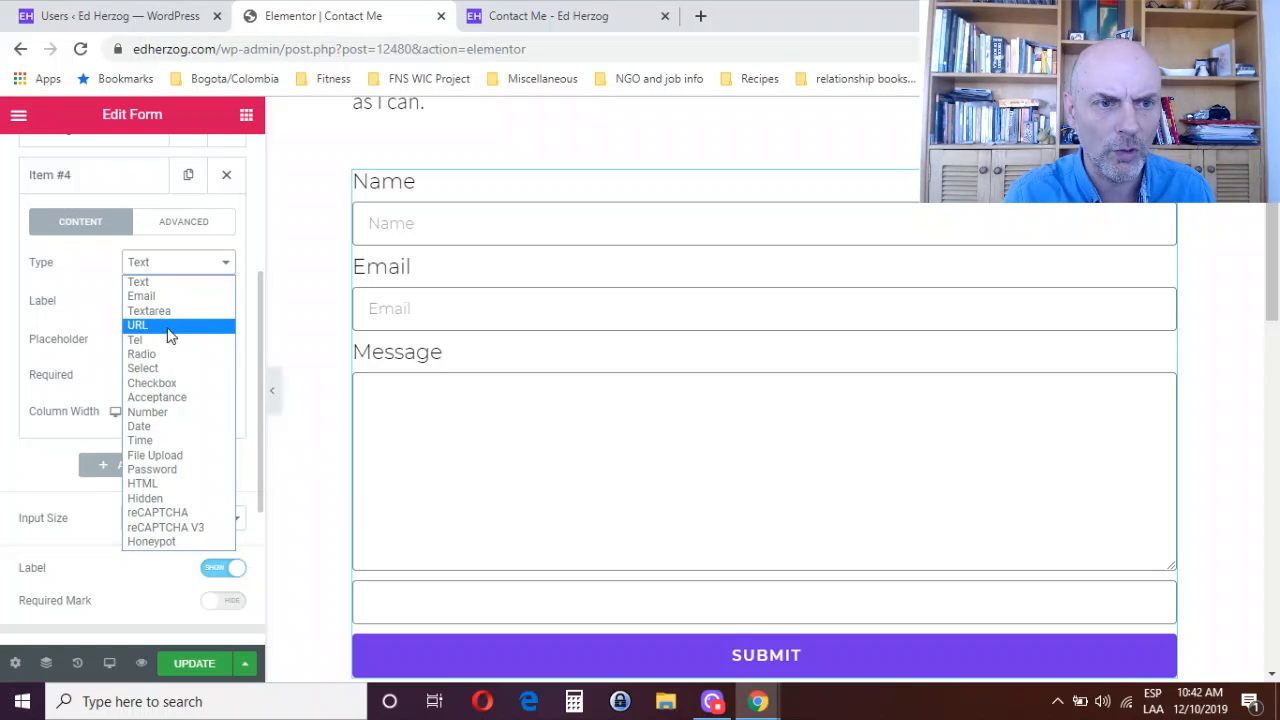
pyautogui.click(169, 330)
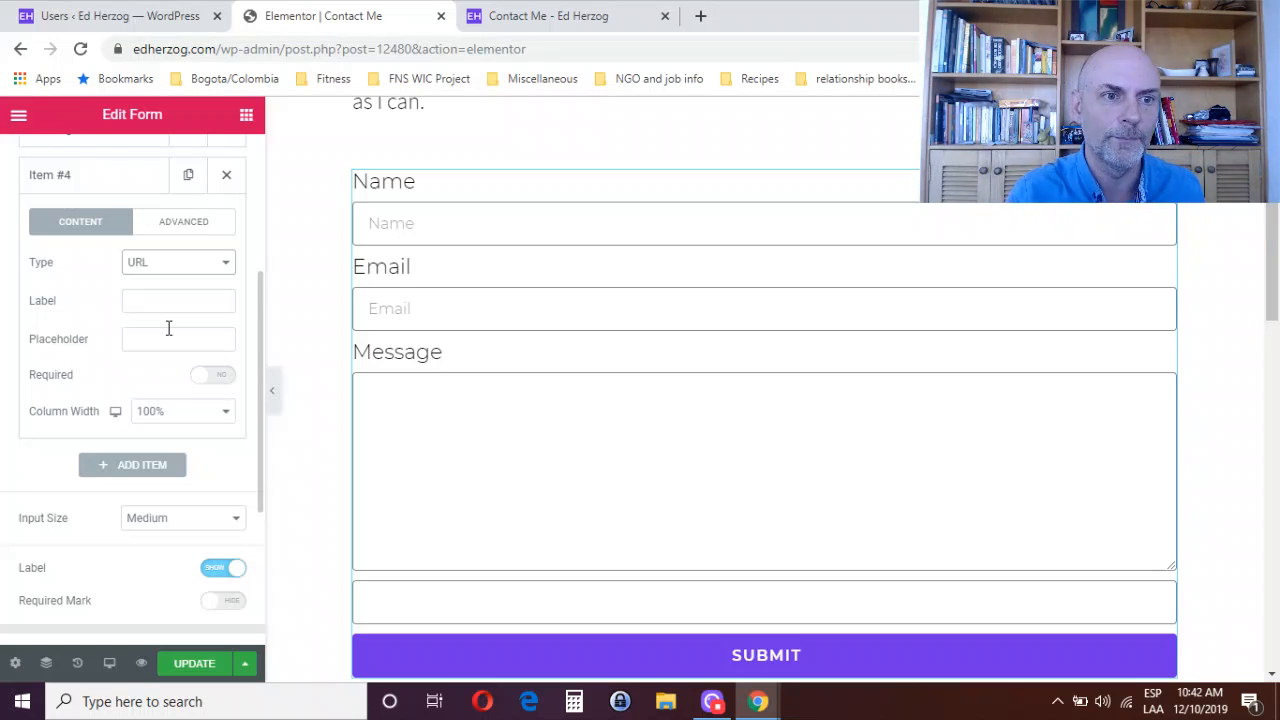
pyautogui.click(198, 272)
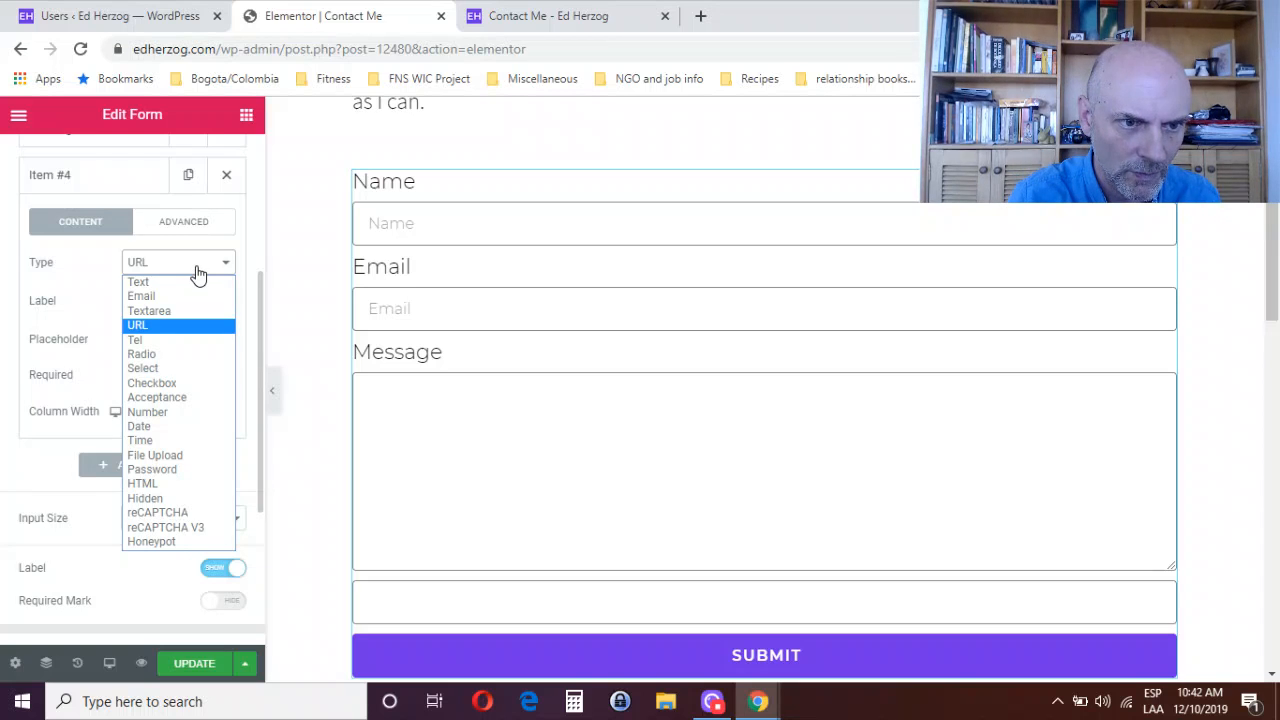
pyautogui.click(164, 342)
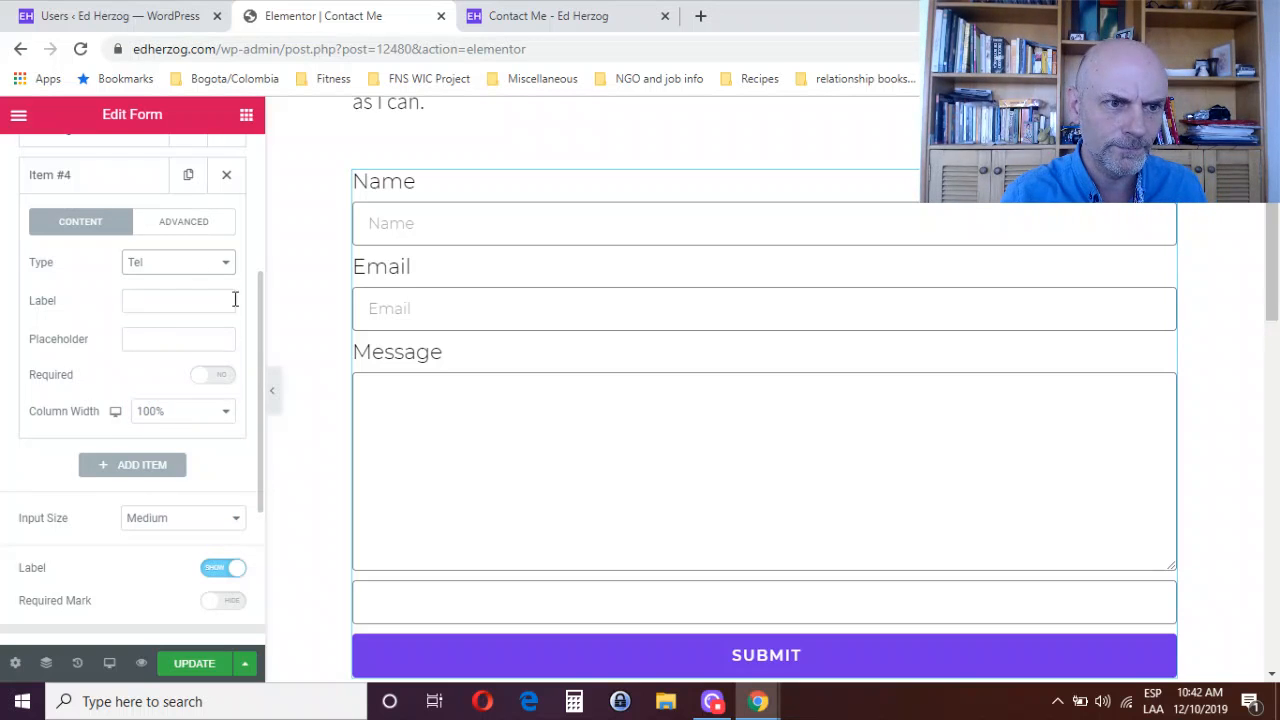
pyautogui.click(167, 272)
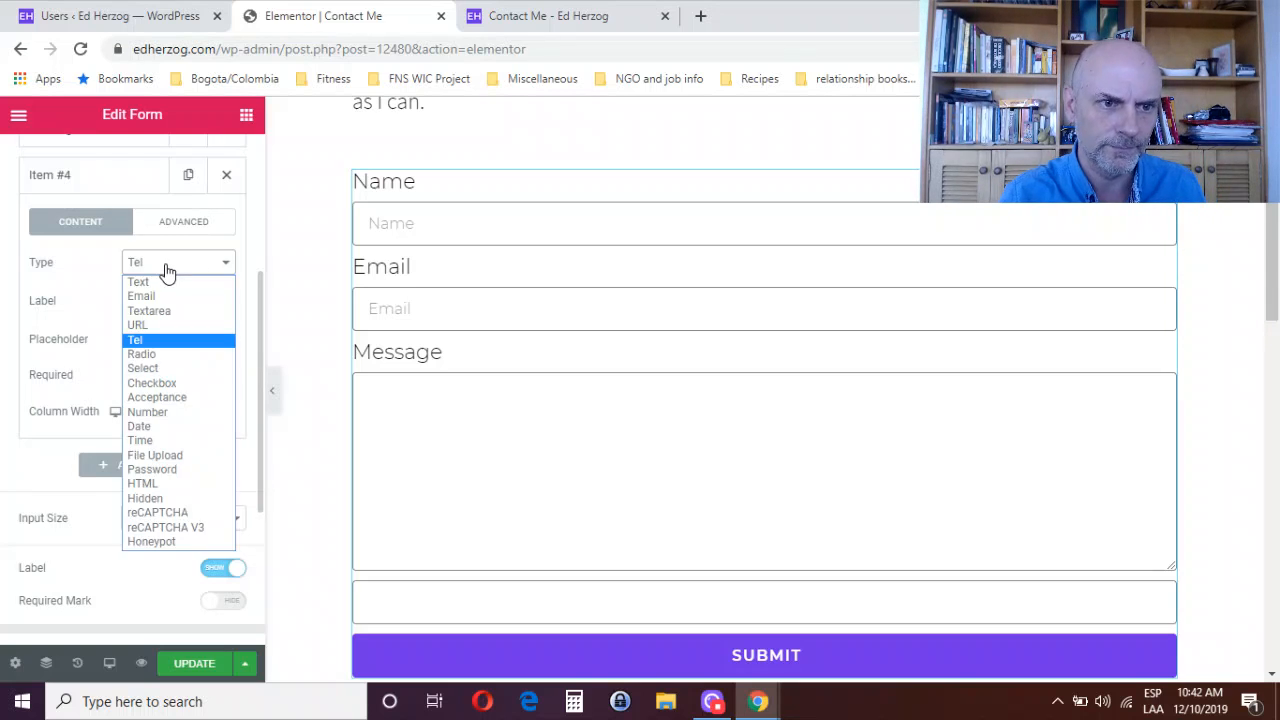
pyautogui.click(160, 355)
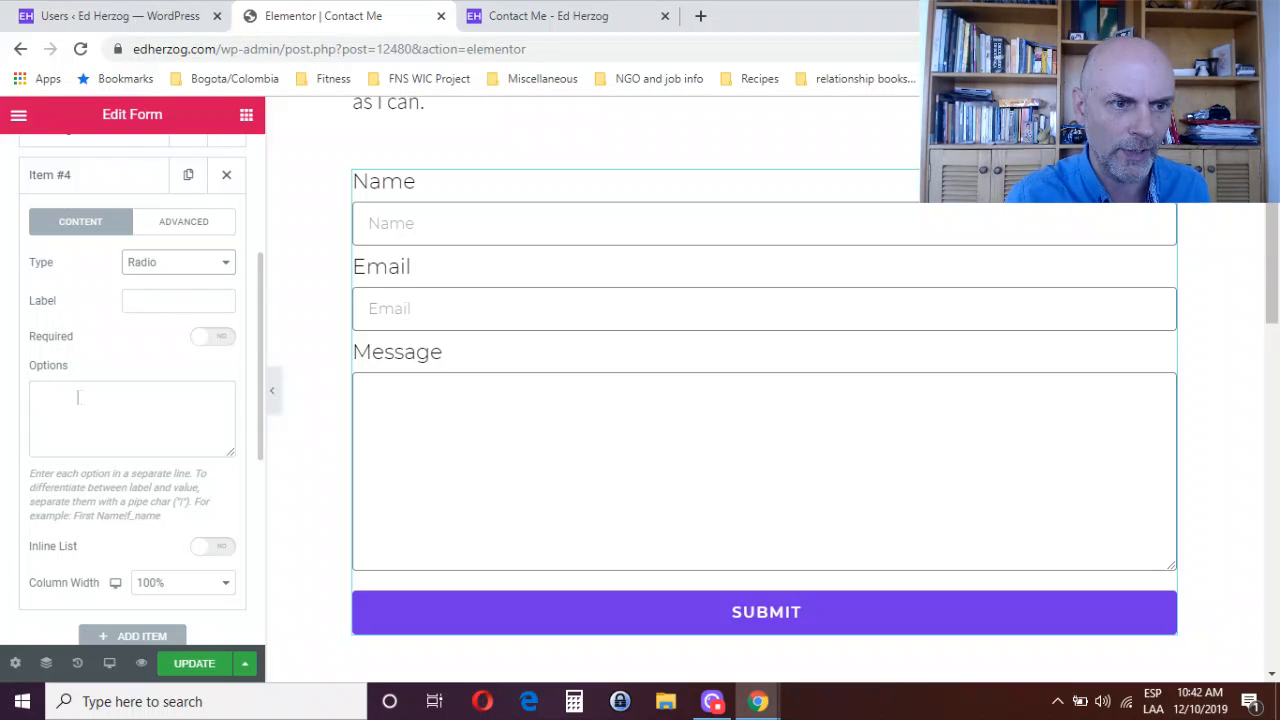
# - Label the new radio field Age and give it the options 18-25, 26-35 and 36-45 on separate lines
pyautogui.click(186, 300)
pyautogui.write('Age')
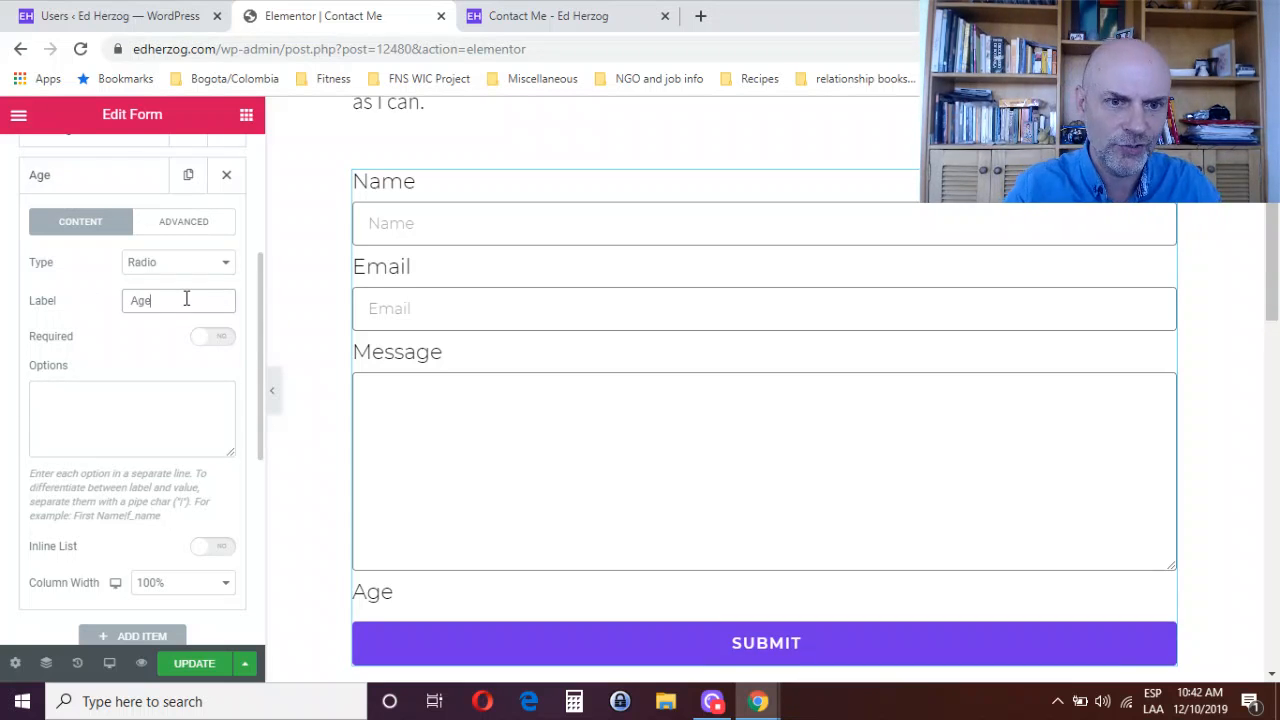
pyautogui.click(143, 391)
pyautogui.write('1')
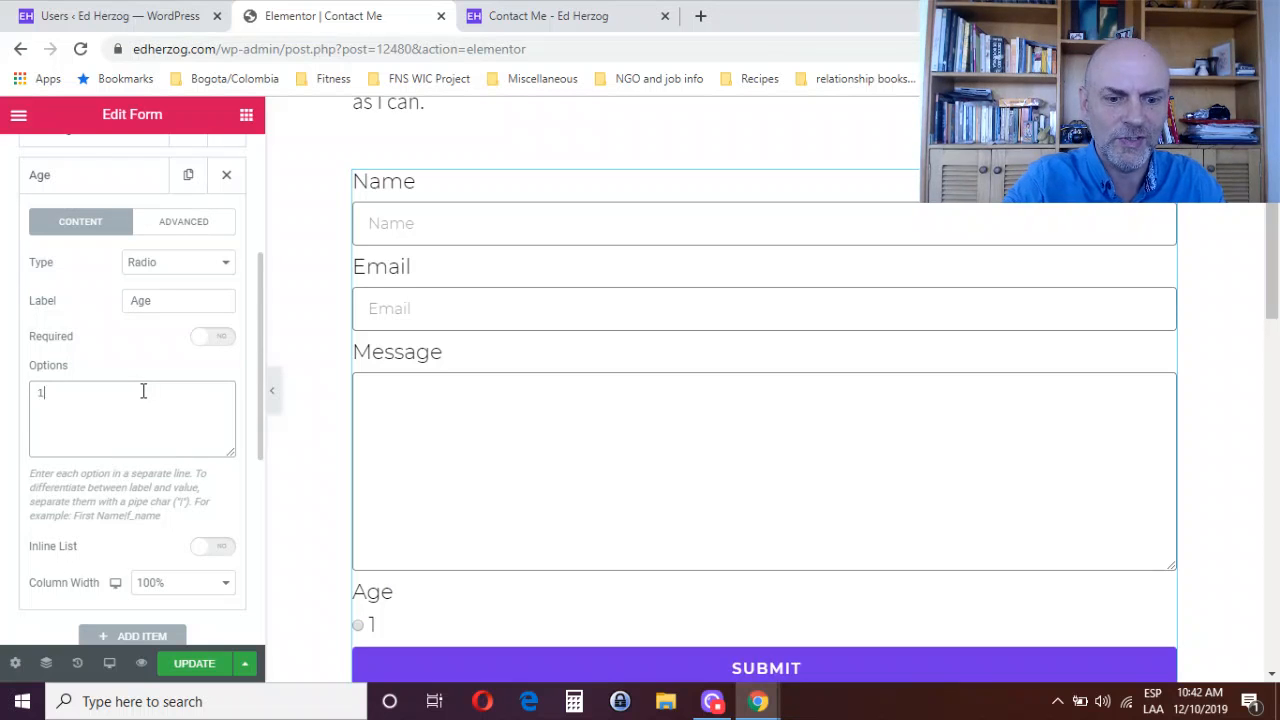
pyautogui.write('8-25')
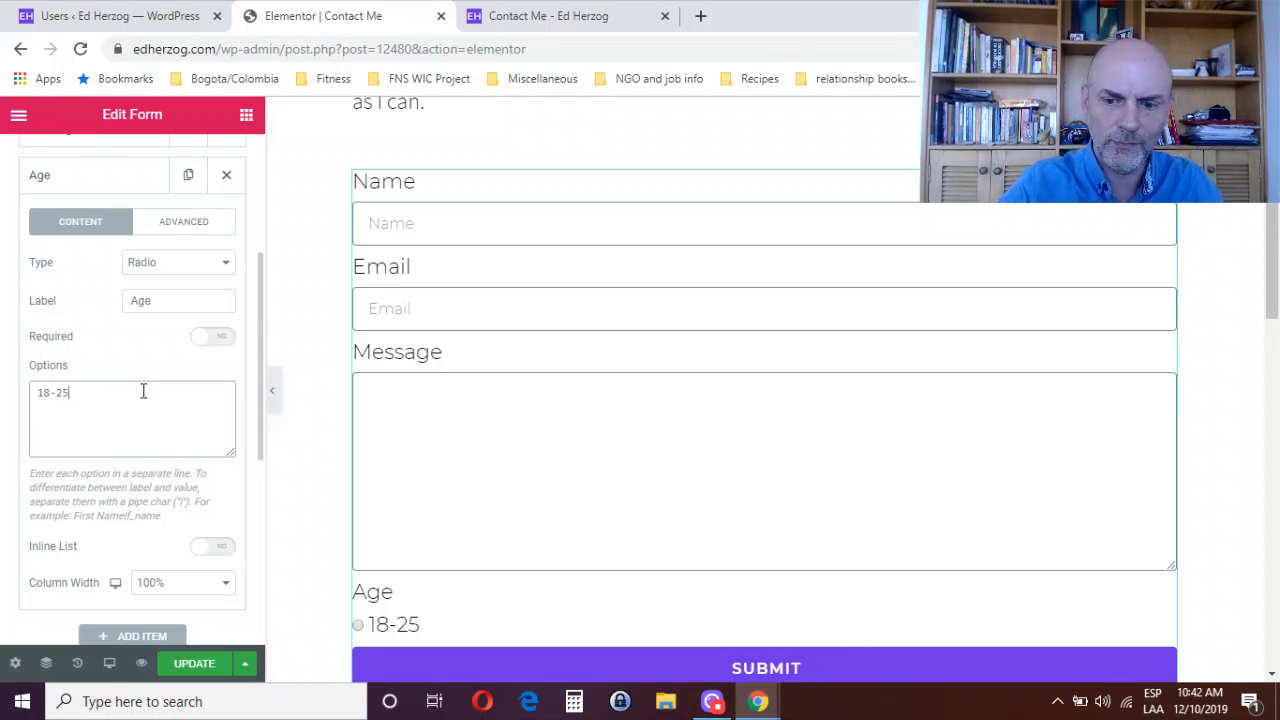
pyautogui.press('Return')
pyautogui.write('26-3')
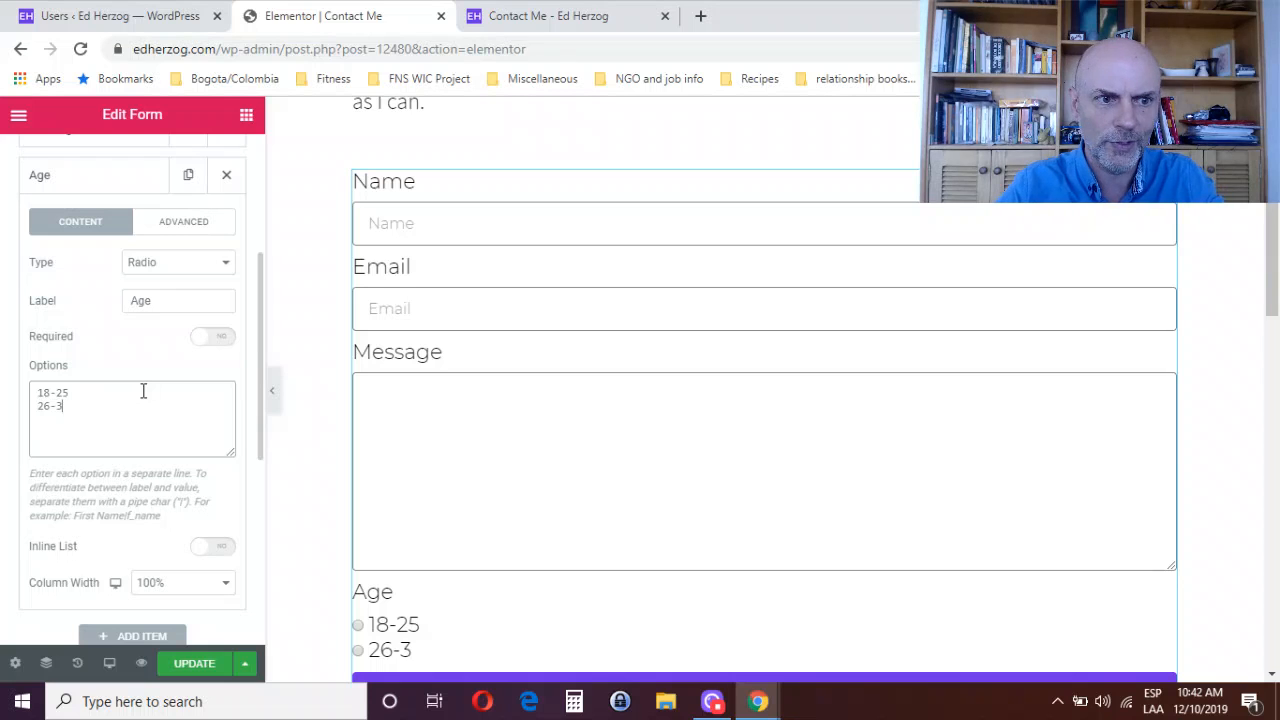
pyautogui.write('5')
pyautogui.press('Return')
pyautogui.write('36-45')
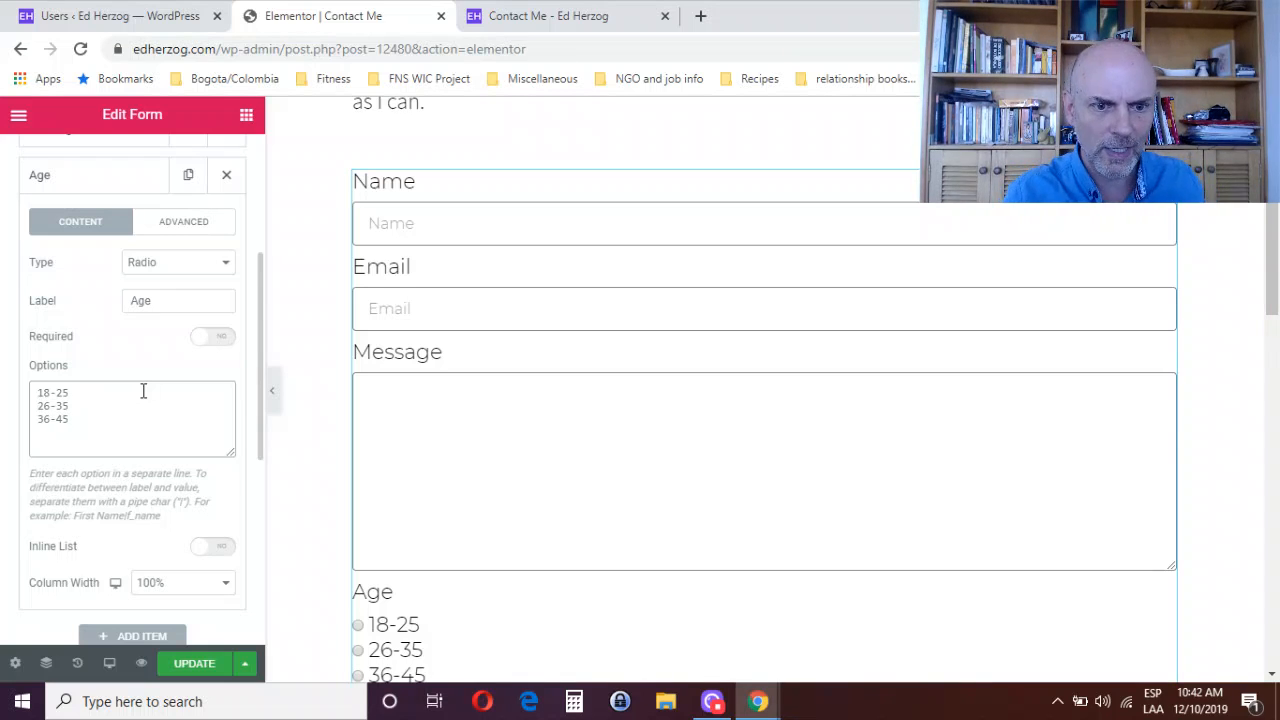
# - Test the Age radio buttons in the page preview by selecting 18-25 and 26-35 in turn
pyautogui.scroll(-2, 1273, 280)
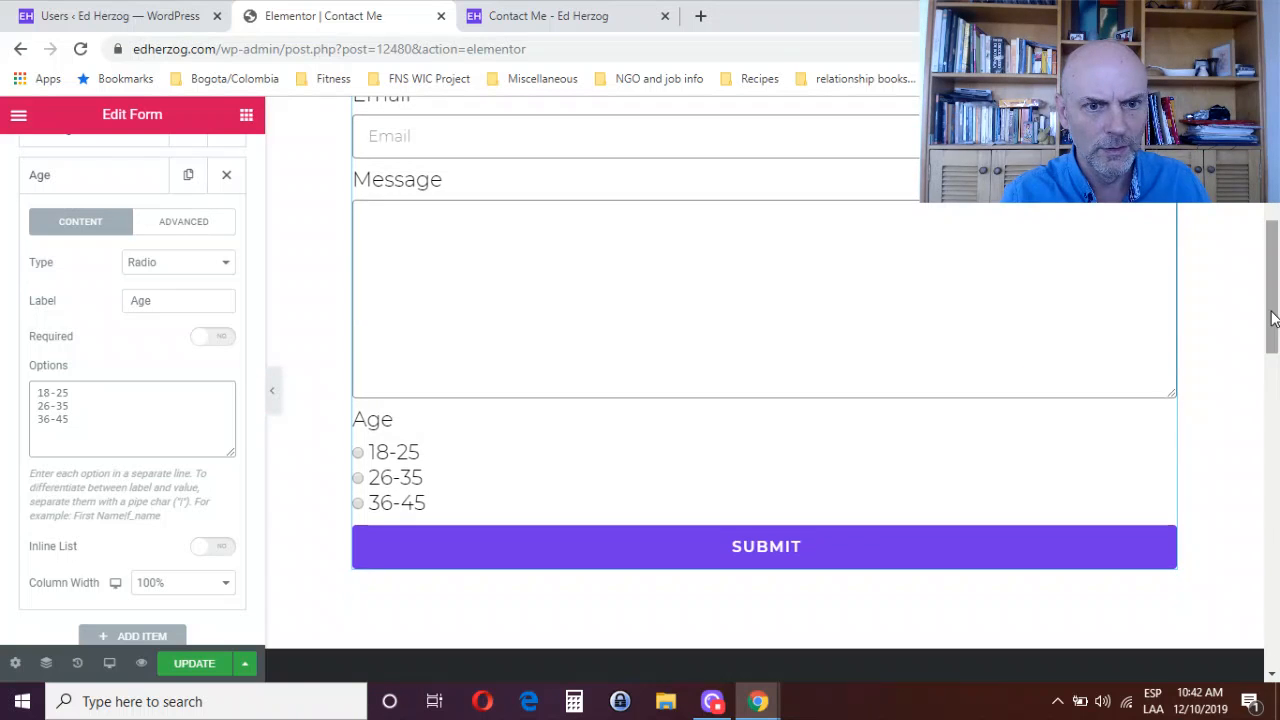
pyautogui.click(360, 455)
pyautogui.click(359, 480)
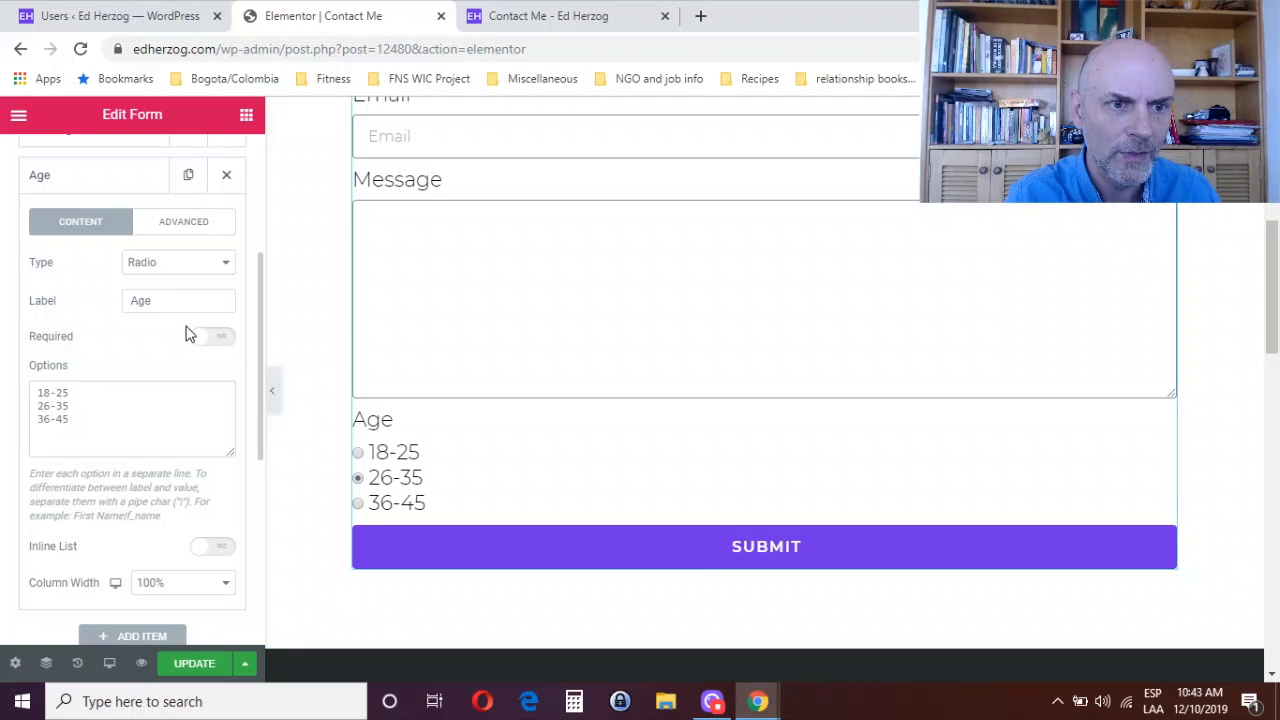
# - Change the Age field's type to Select and open its dropdown in the page preview
pyautogui.click(190, 262)
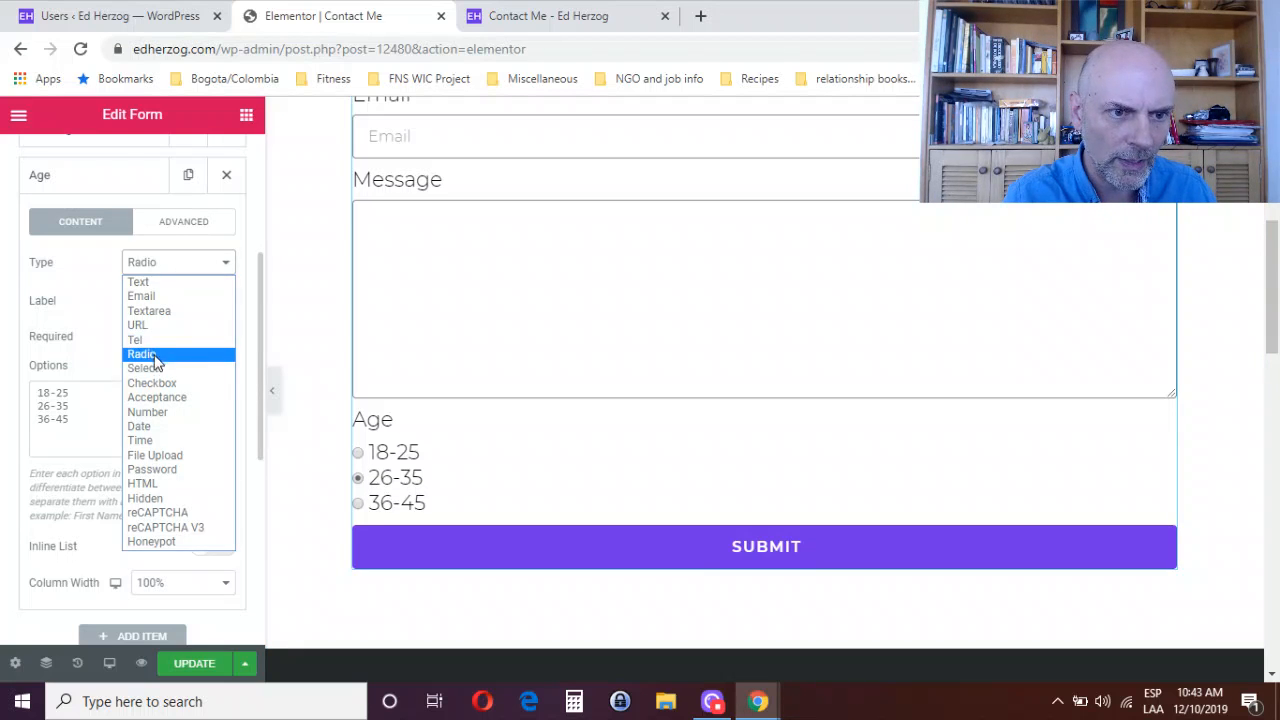
pyautogui.click(153, 369)
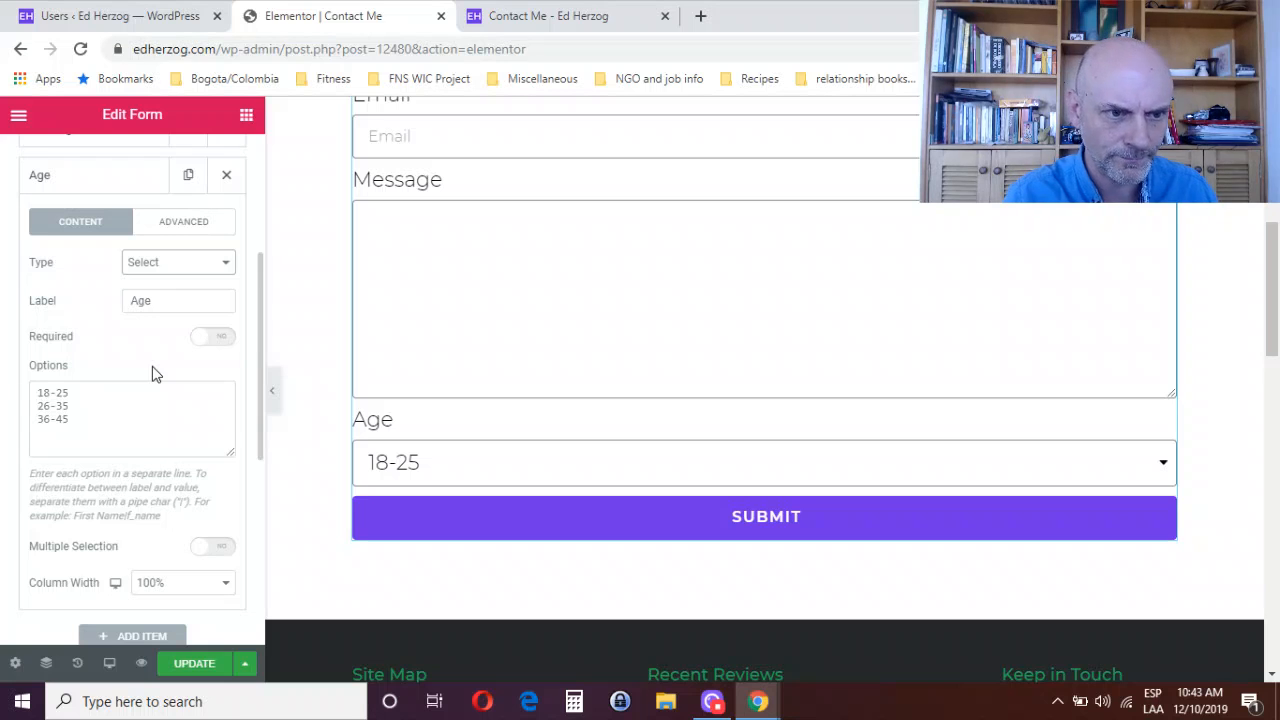
pyautogui.click(460, 480)
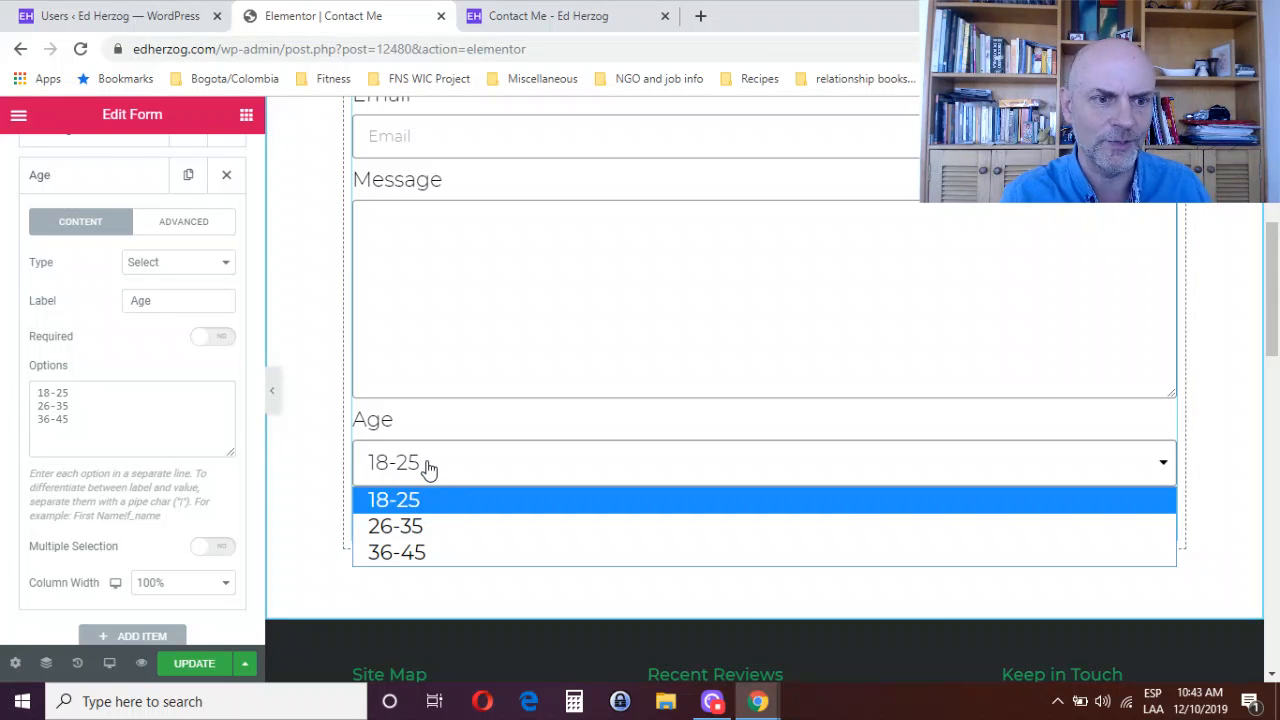
# - Enable multiple selection for the Age select field
pyautogui.click(260, 370)
pyautogui.scroll(-2, 249, 414)
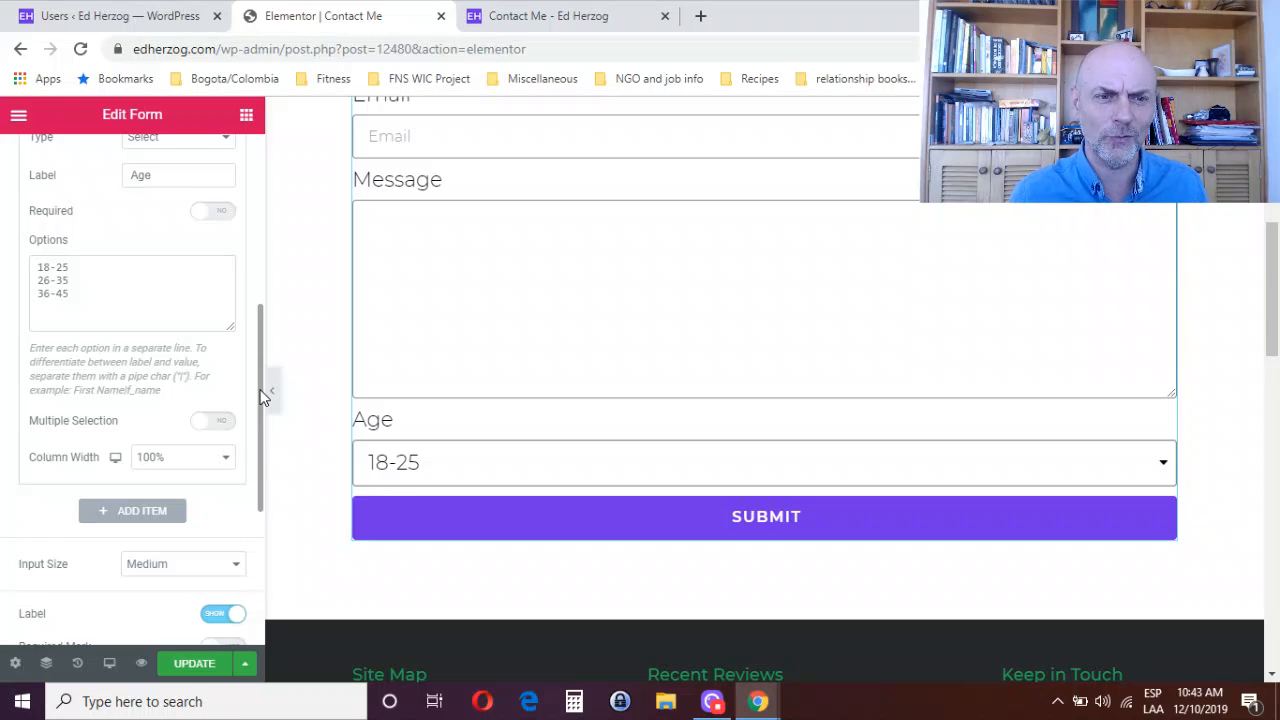
pyautogui.click(216, 425)
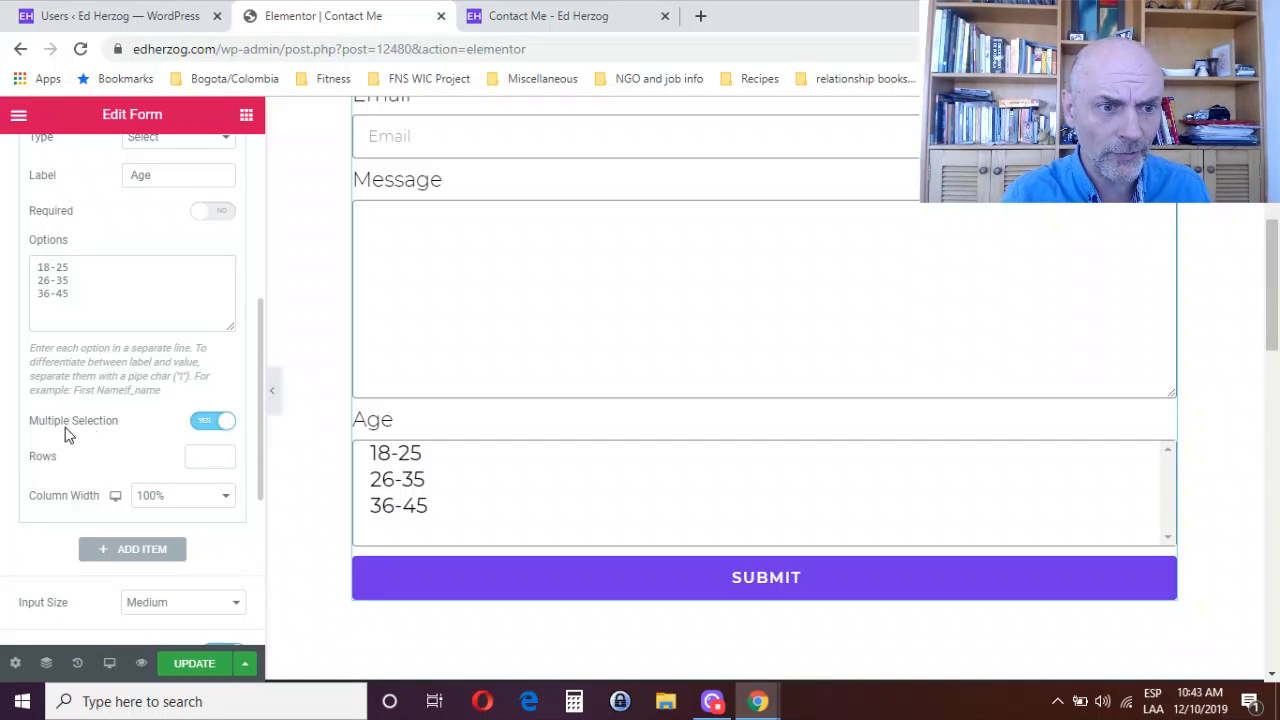
# - Test multiple selection in the Age list preview by selecting all three ranges individually and as a range, ending with only 18-25 selected
pyautogui.click(381, 457)
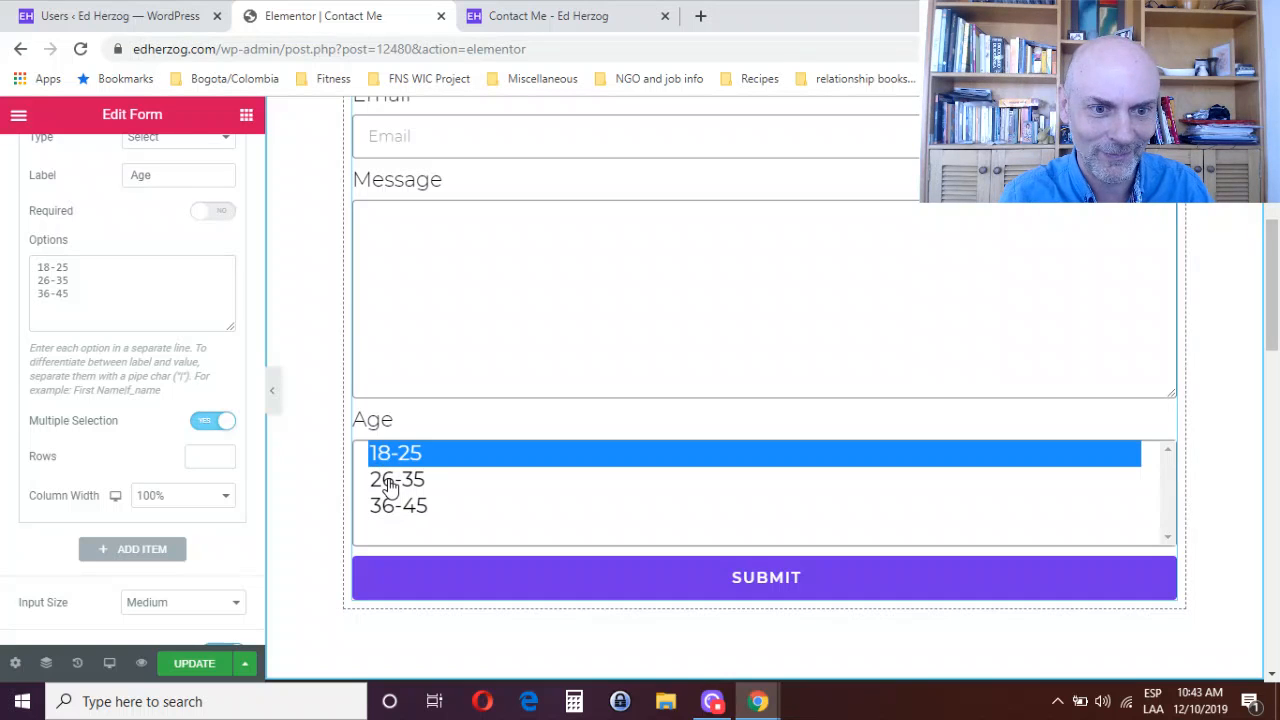
pyautogui.keyDown('ctrl'); pyautogui.click(390, 485); pyautogui.keyUp('ctrl')
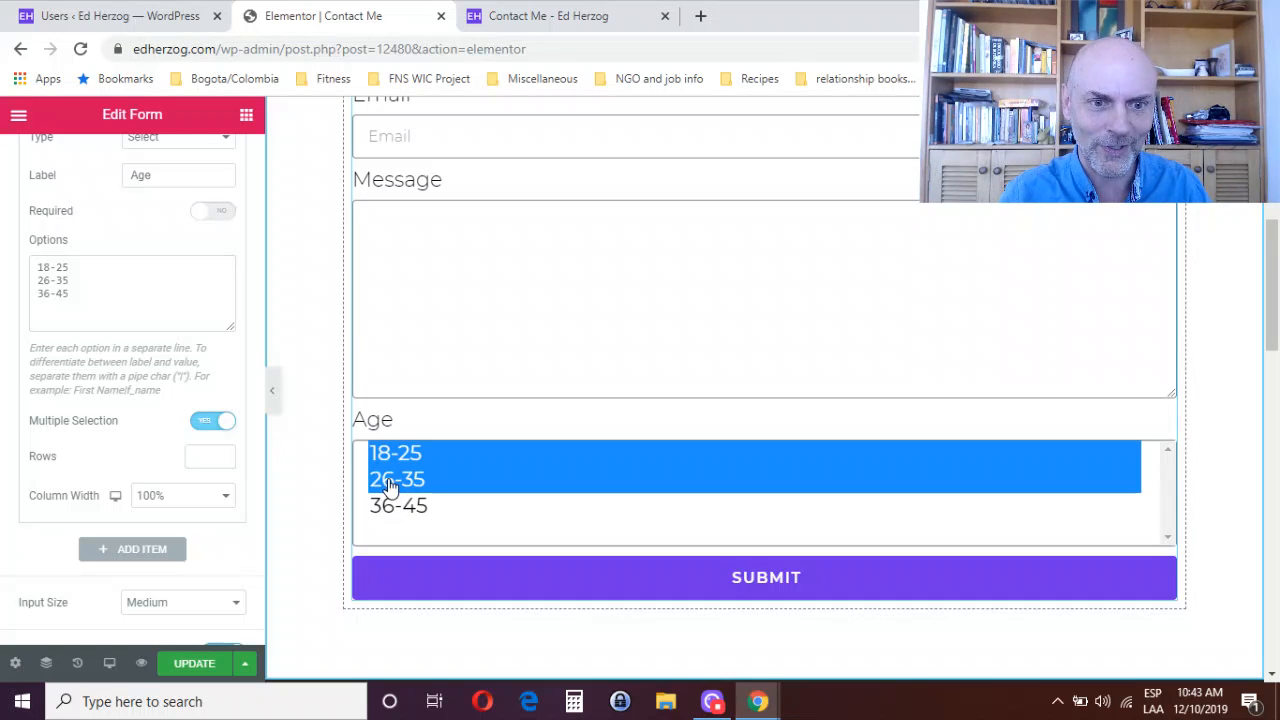
pyautogui.keyDown('ctrl'); pyautogui.click(389, 508); pyautogui.keyUp('ctrl')
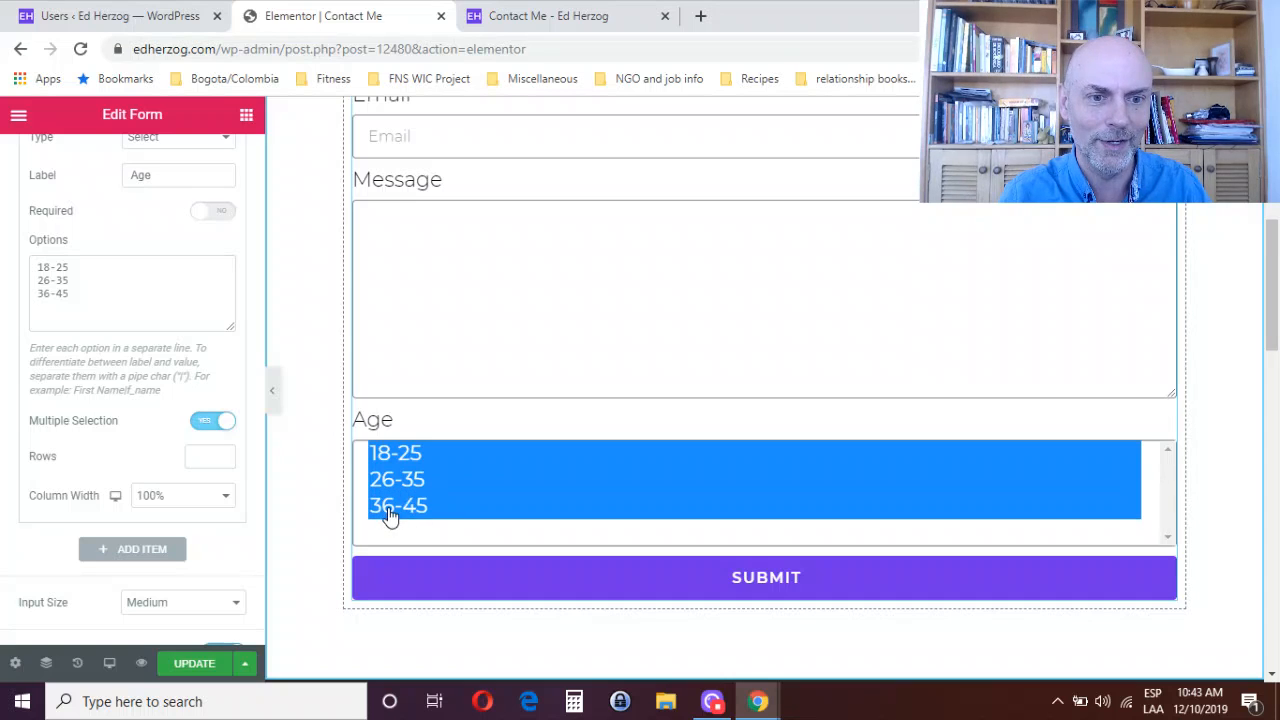
pyautogui.click(417, 462)
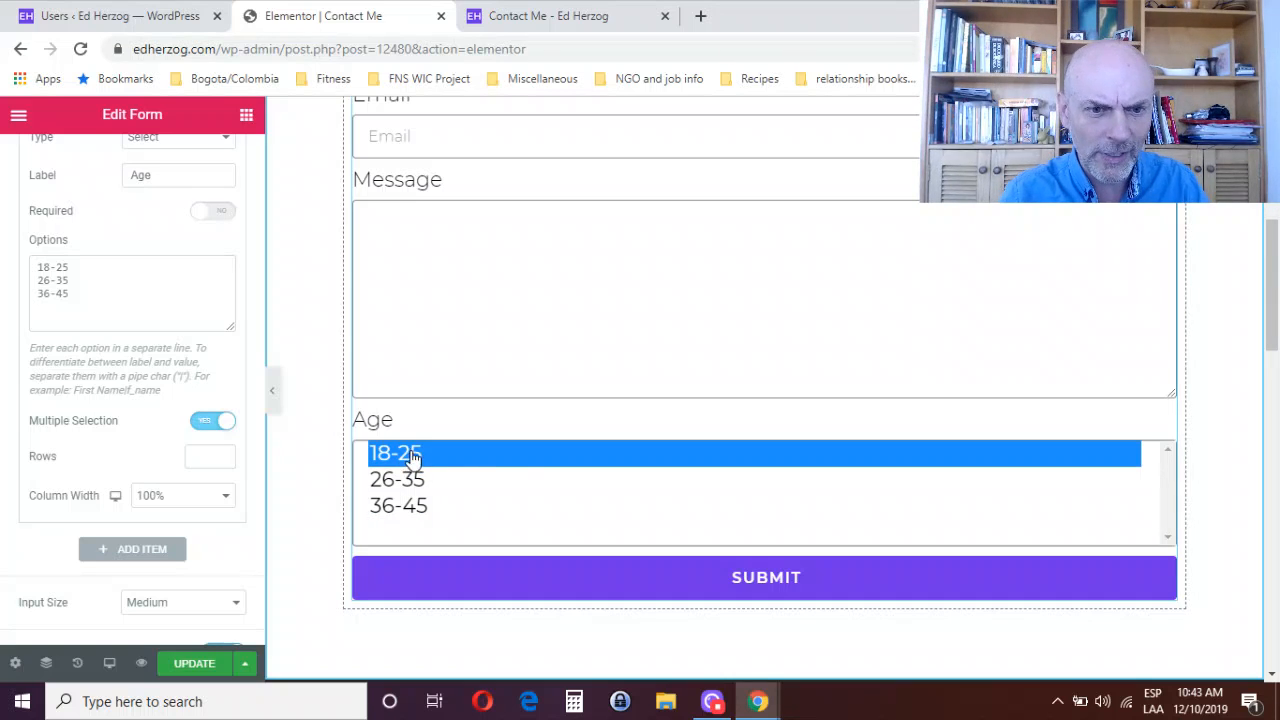
pyautogui.keyDown('shift'); pyautogui.click(392, 513); pyautogui.keyUp('shift')
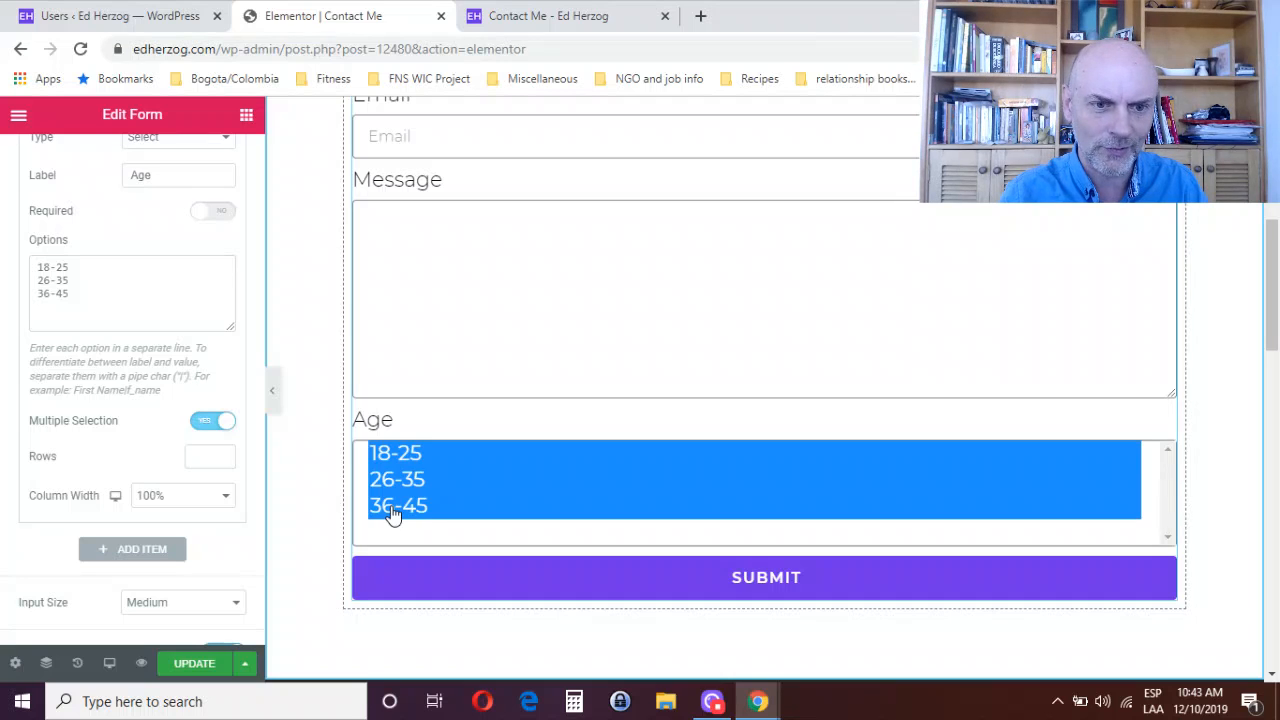
pyautogui.click(414, 460)
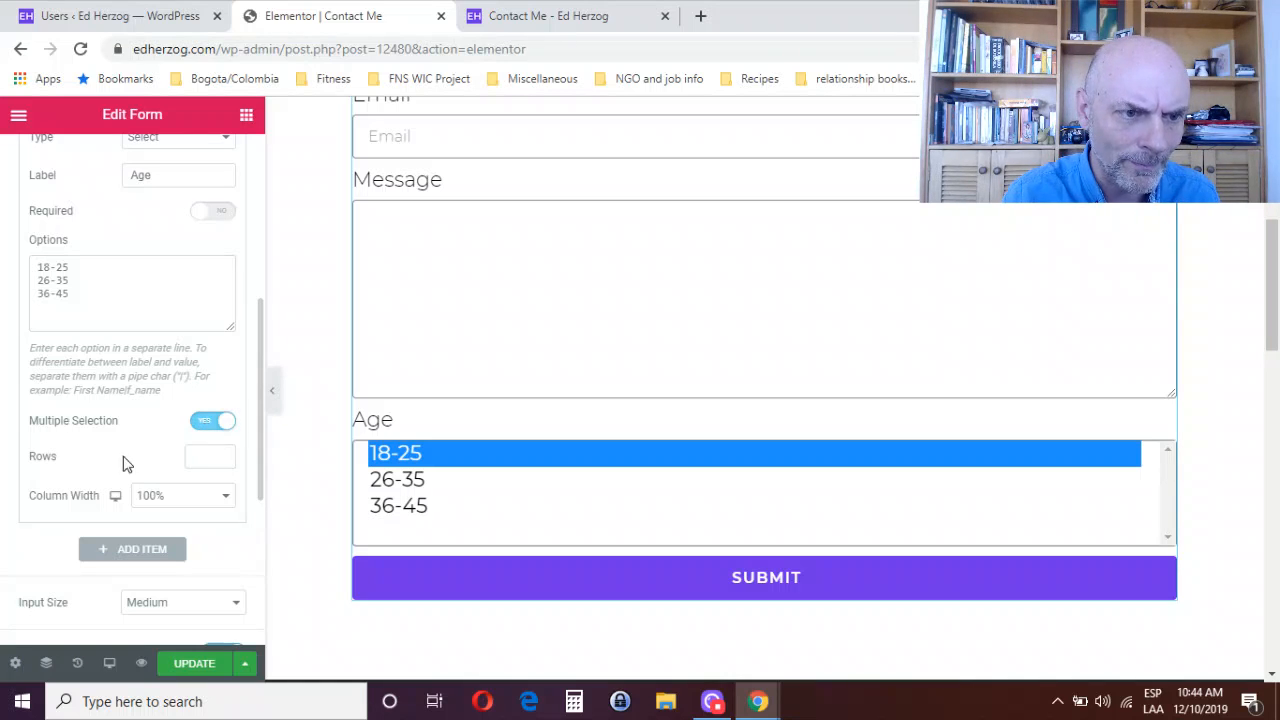
# - Try 2 rows for the Age select list, scroll through its options in the preview, and set the rows to 3
pyautogui.click(201, 456)
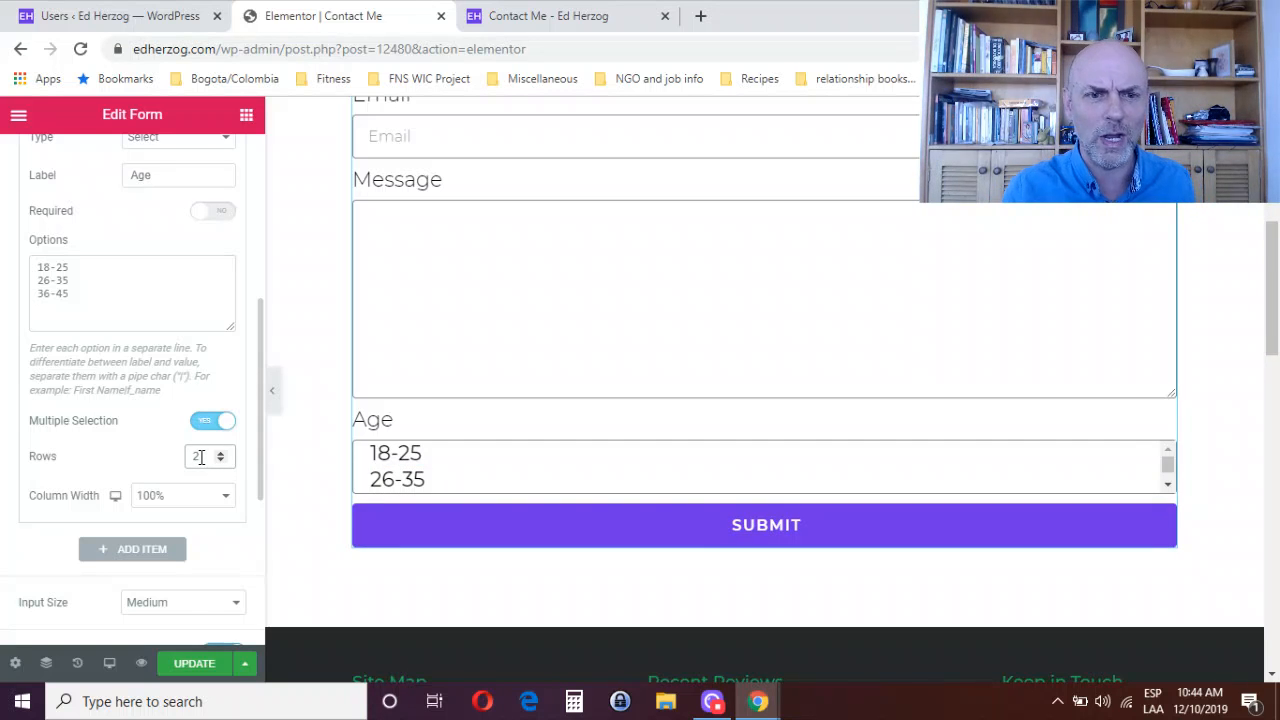
pyautogui.click(1167, 486)
pyautogui.doubleClick(192, 456)
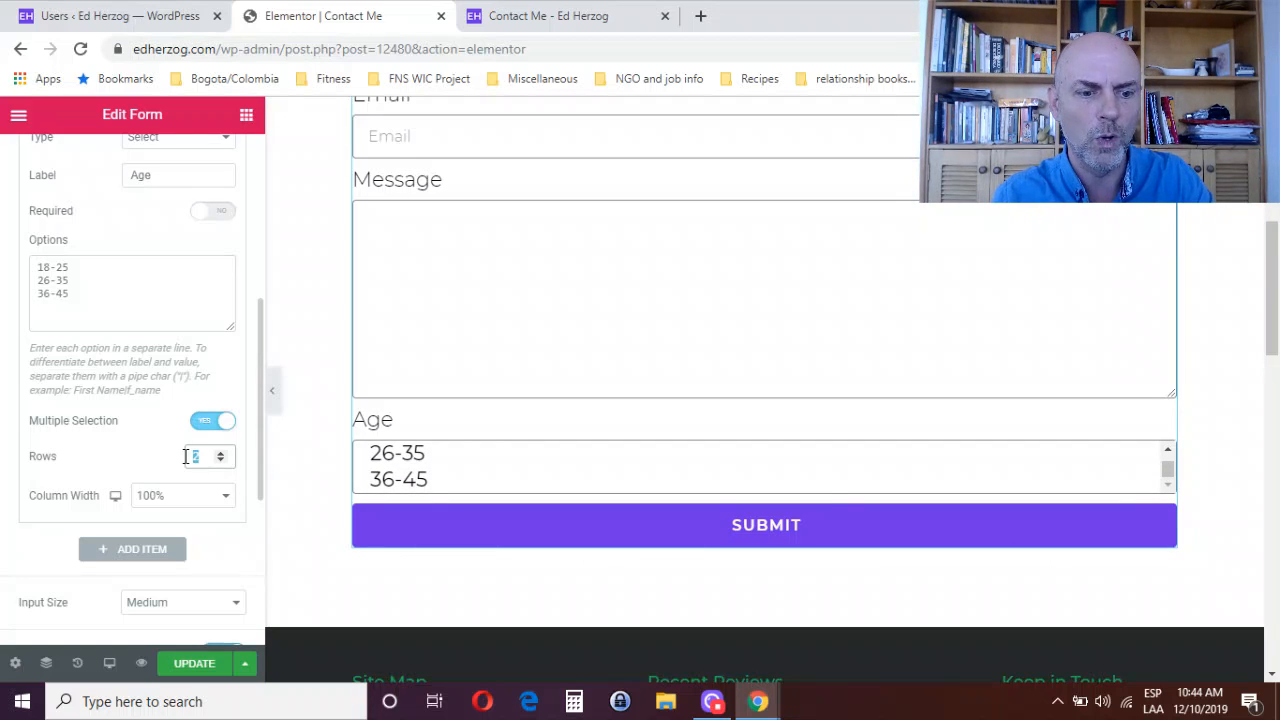
pyautogui.write('3')
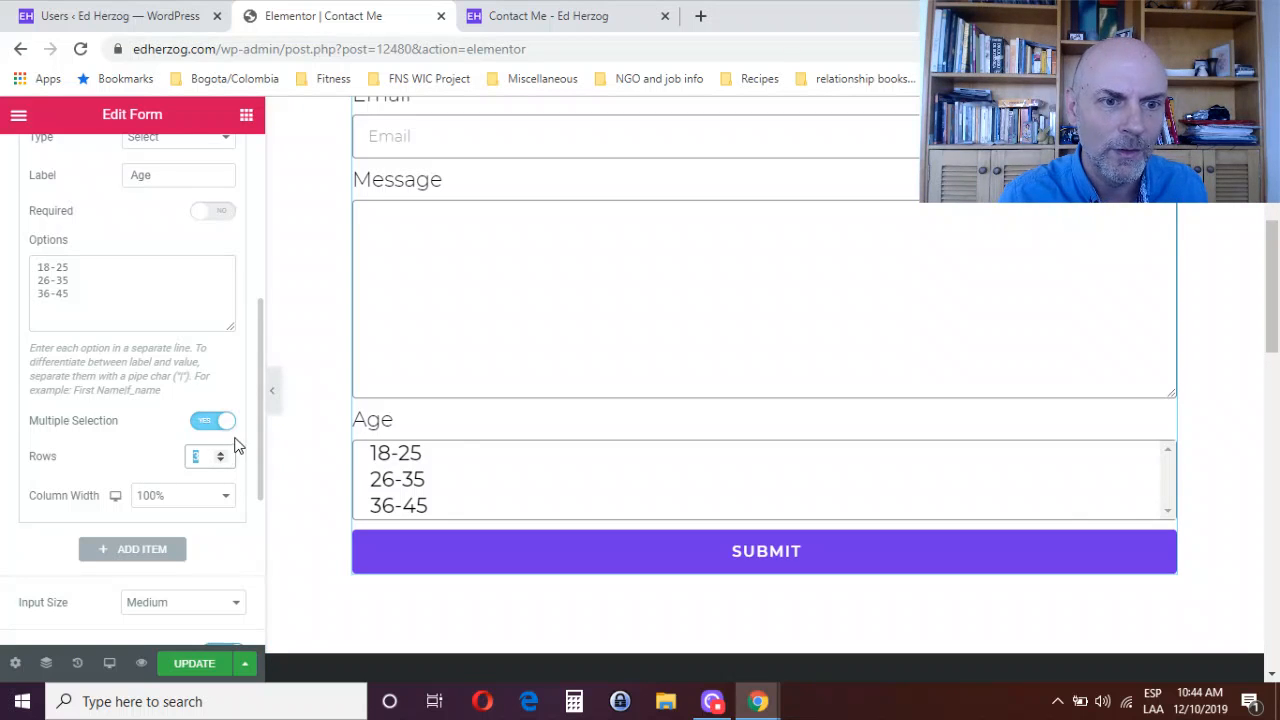
# - Change the Age field's type from Select to Checkbox
pyautogui.moveTo(260, 426); pyautogui.dragTo(251, 342)
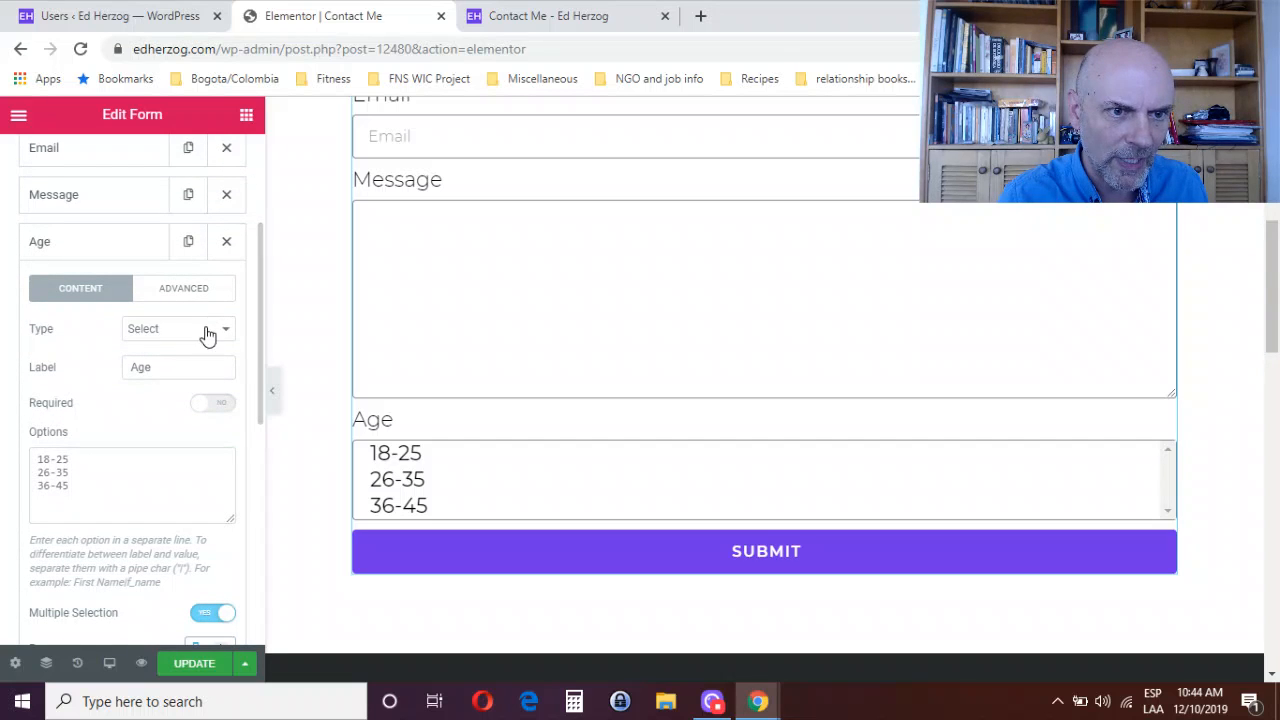
pyautogui.click(172, 332)
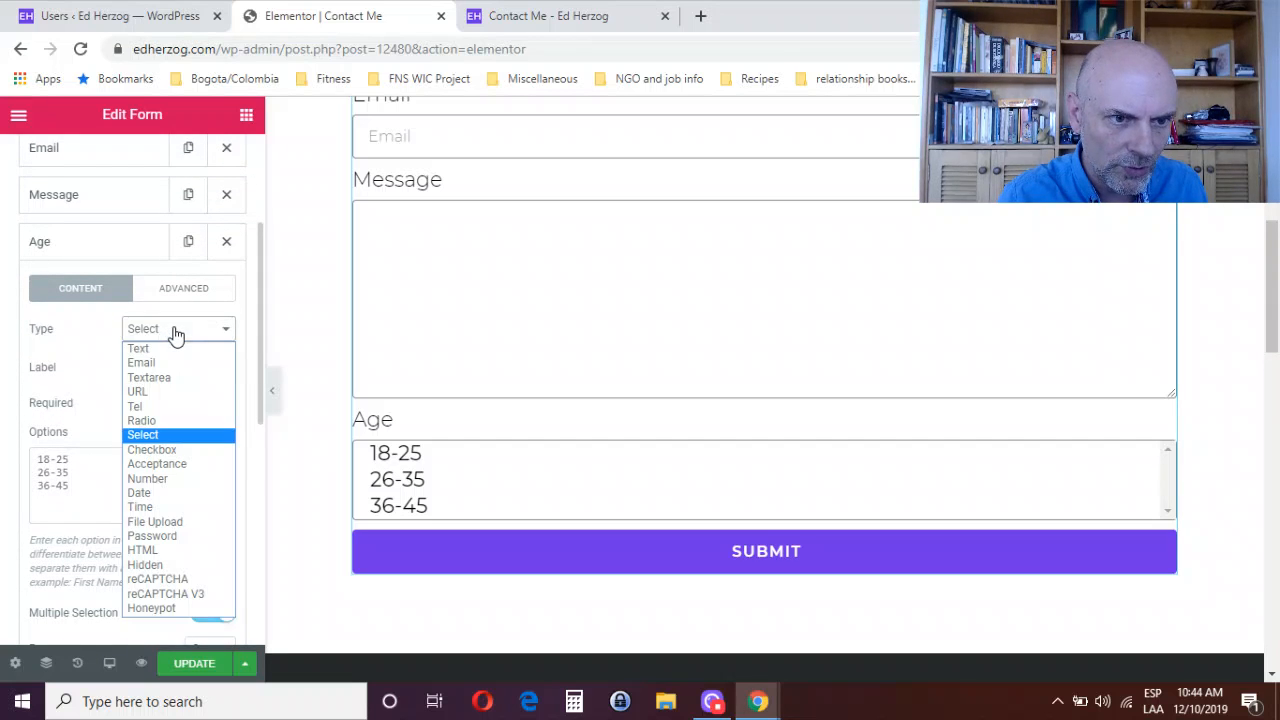
pyautogui.click(167, 451)
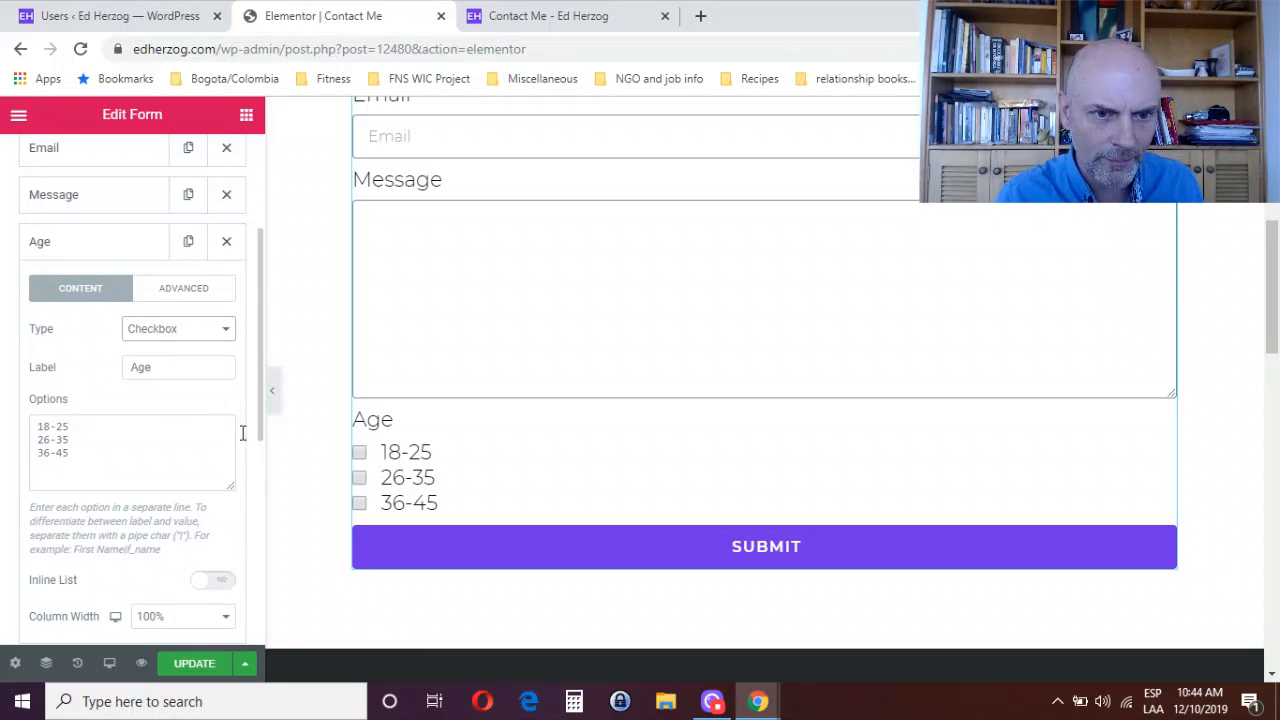
# - Test the Age checkboxes in the page preview by ticking several ranges, ending with only 18-25 ticked
pyautogui.click(360, 455)
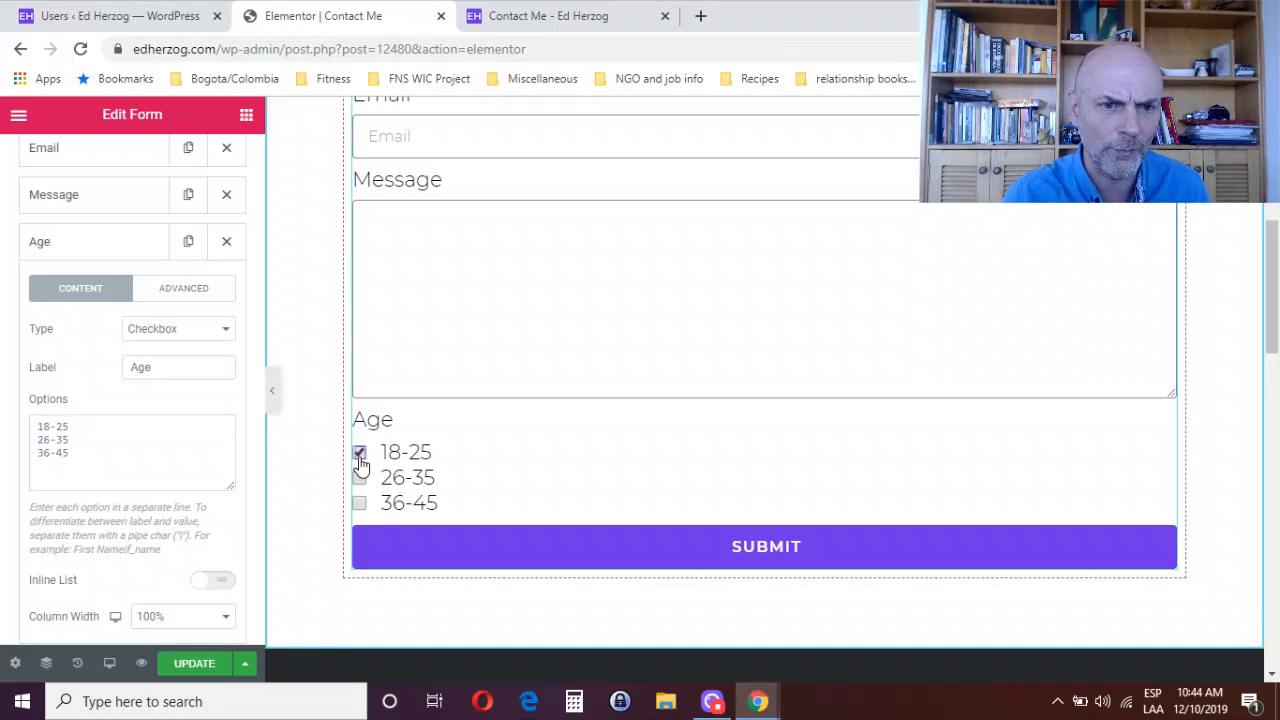
pyautogui.click(360, 479)
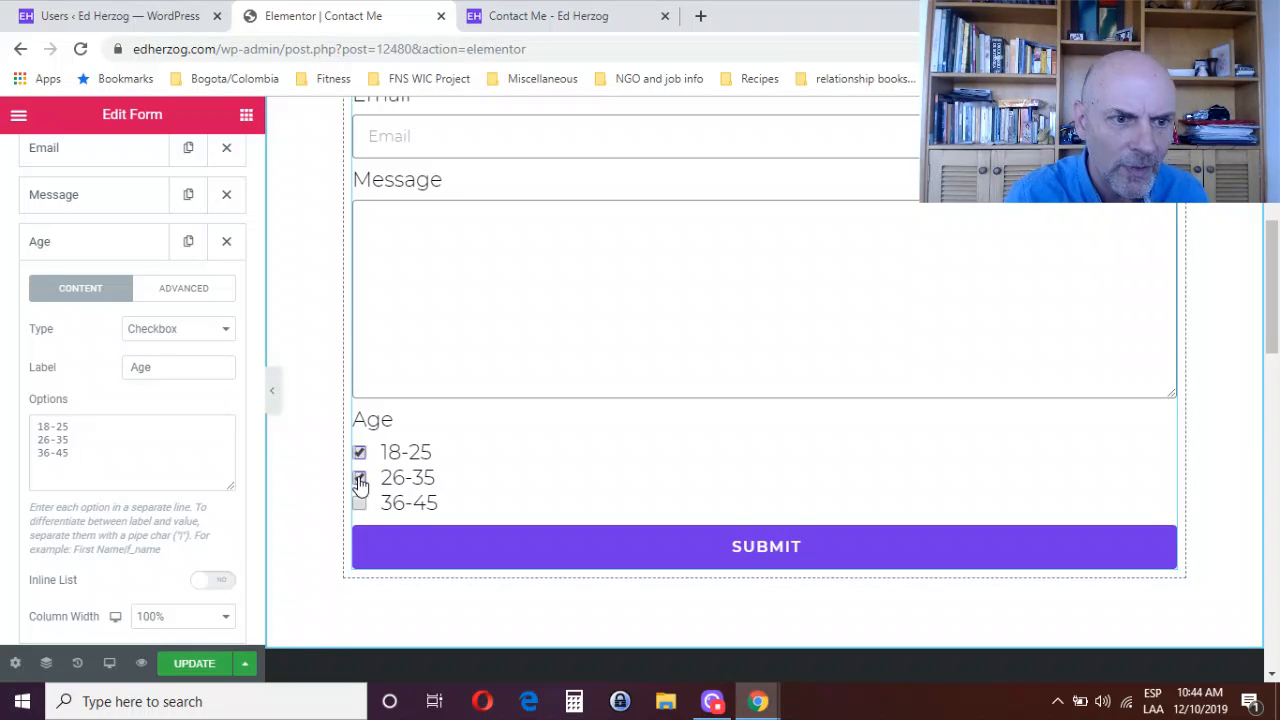
pyautogui.click(359, 504)
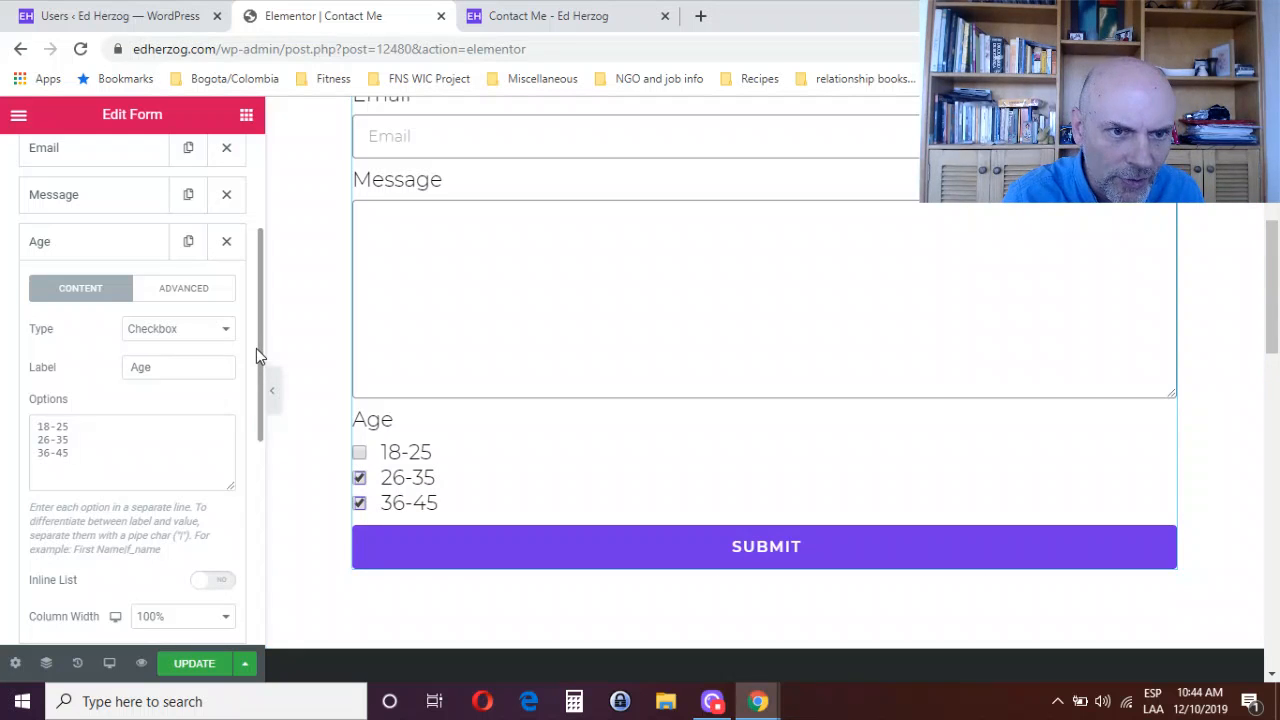
pyautogui.moveTo(260, 357); pyautogui.dragTo(249, 414)
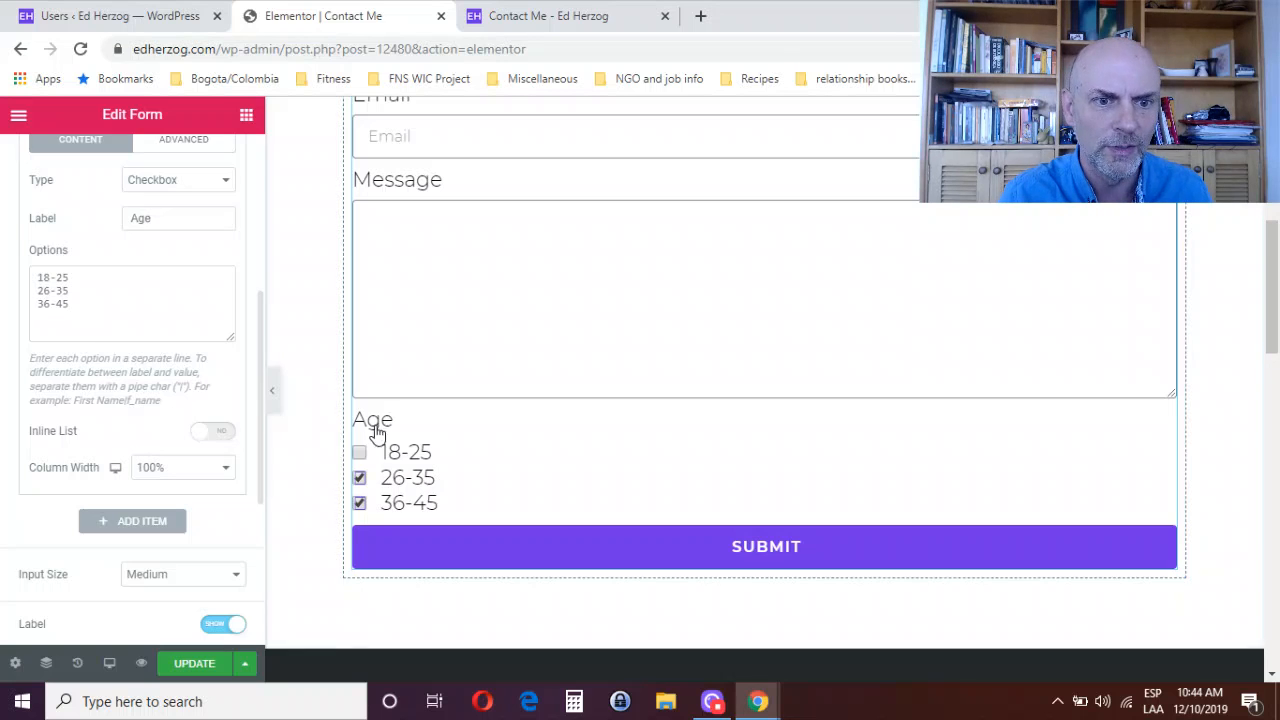
pyautogui.click(358, 502)
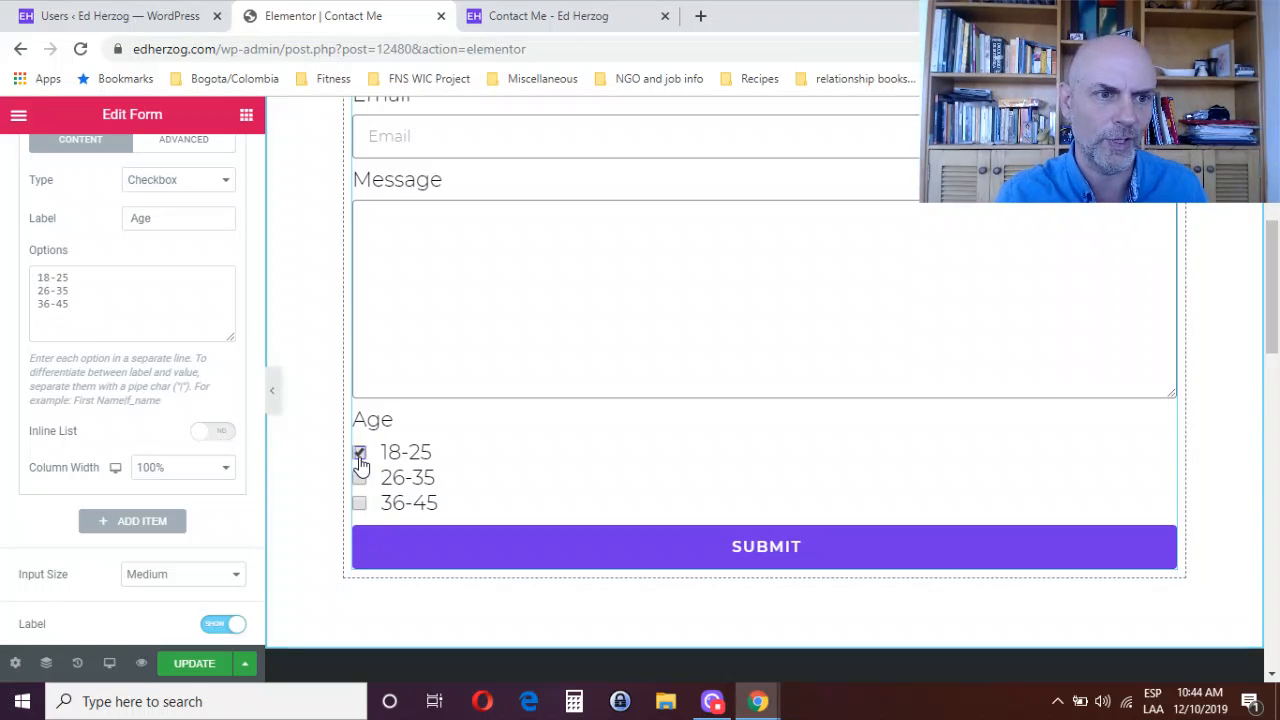
# - Show the Age options as an inline list and switch the field's type to Radio
pyautogui.click(216, 433)
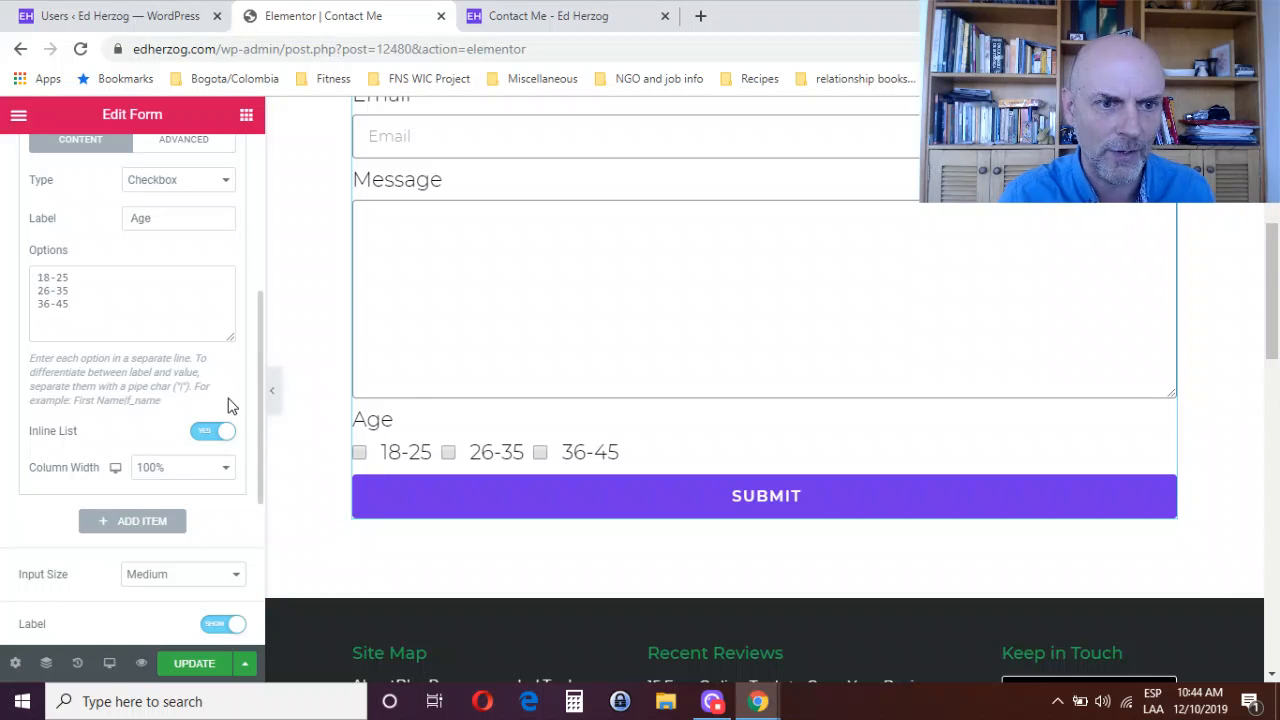
pyautogui.moveTo(256, 363); pyautogui.dragTo(256, 218)
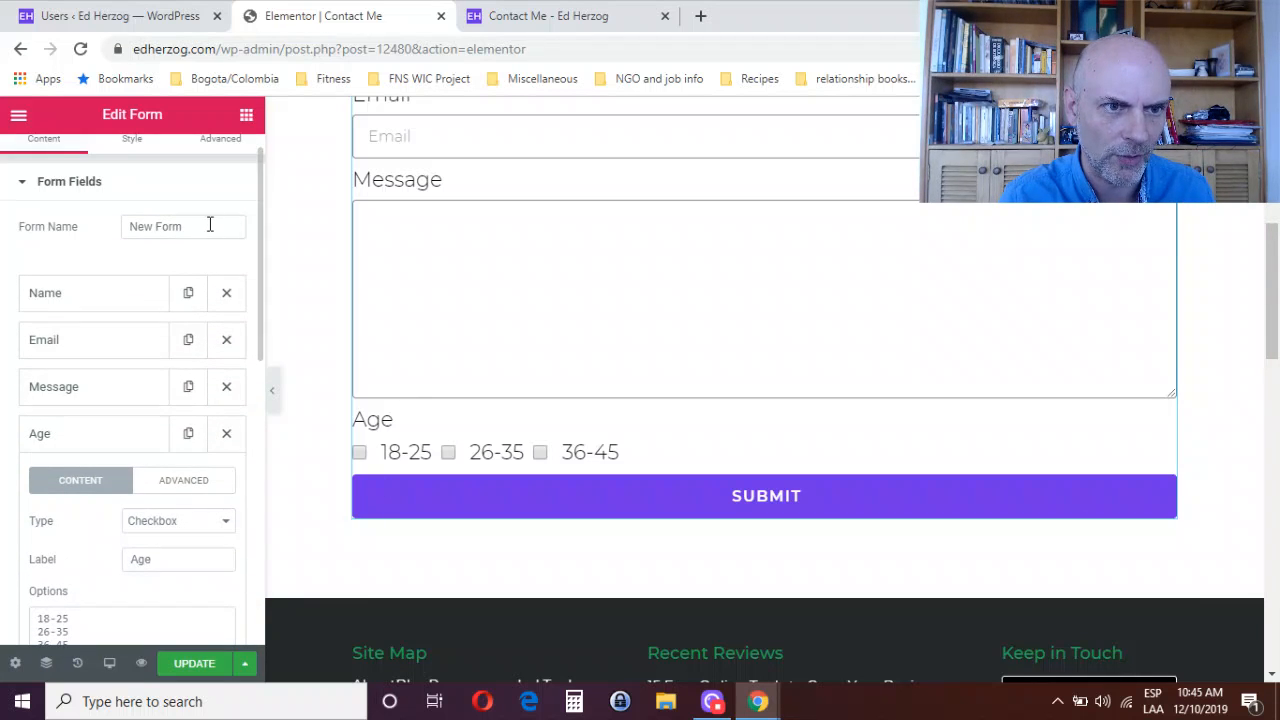
pyautogui.click(191, 528)
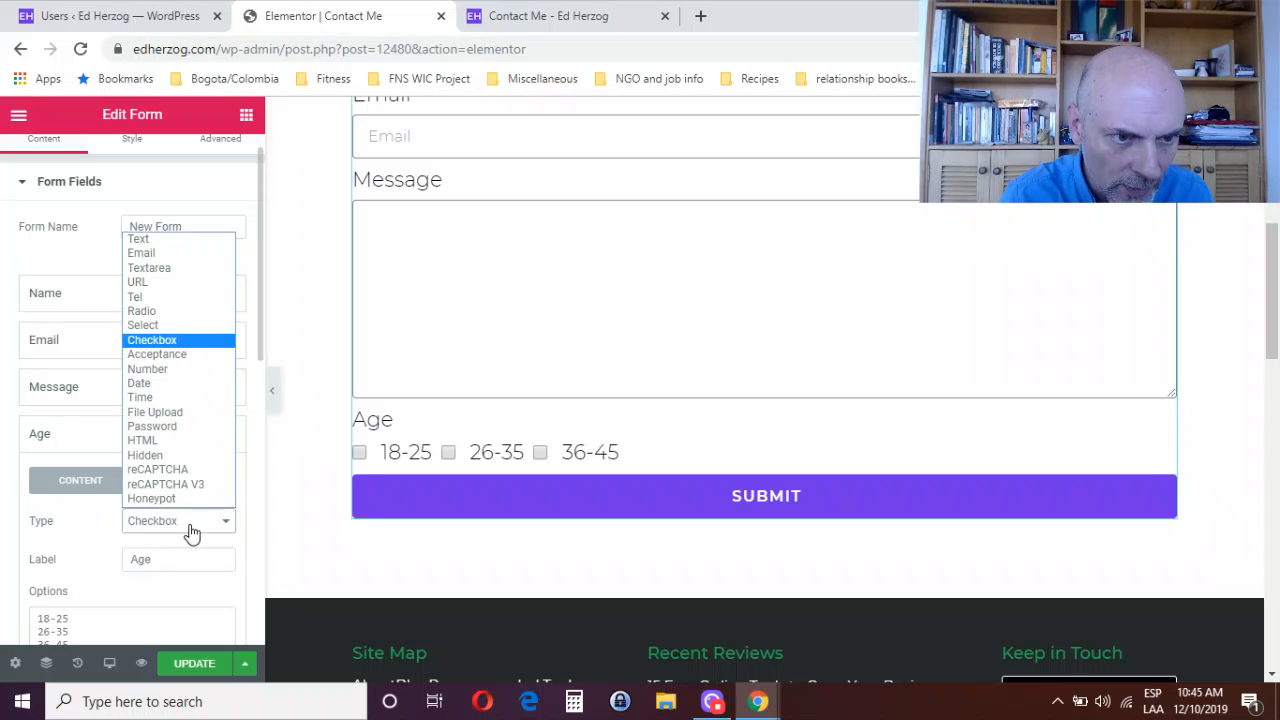
pyautogui.click(150, 312)
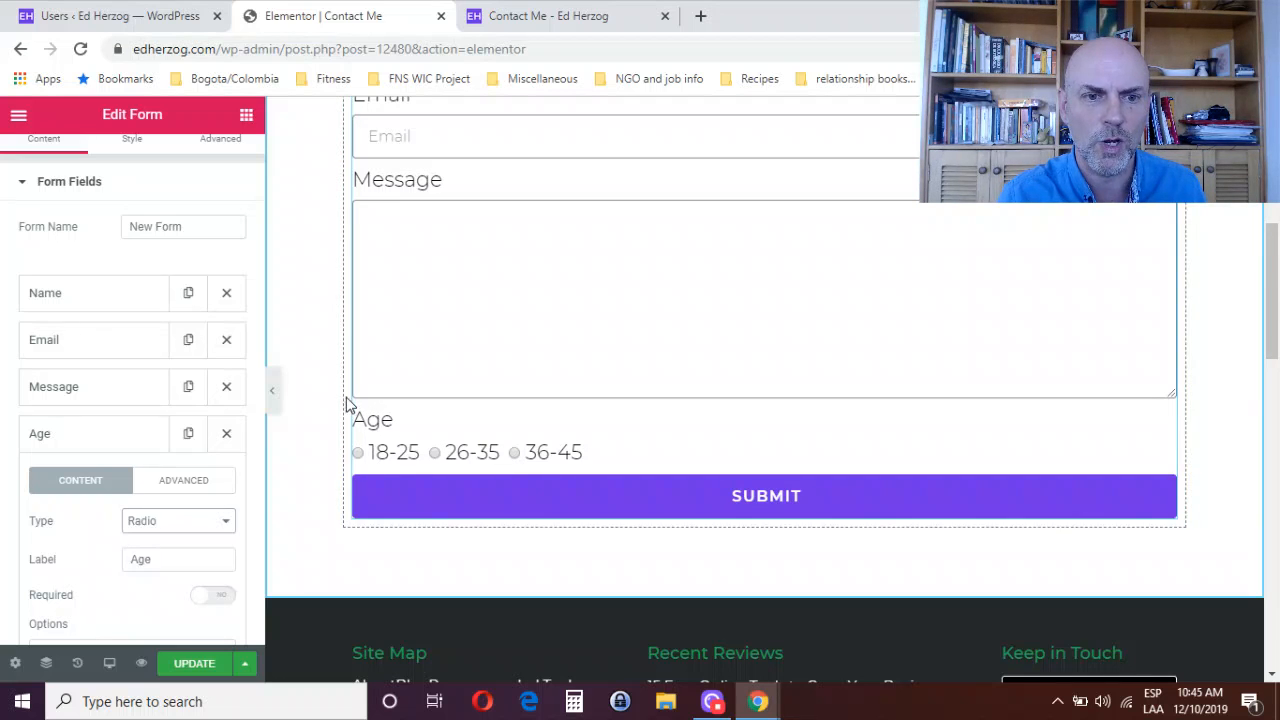
# - Change the Age field's type to Acceptance and clear its label
pyautogui.click(185, 524)
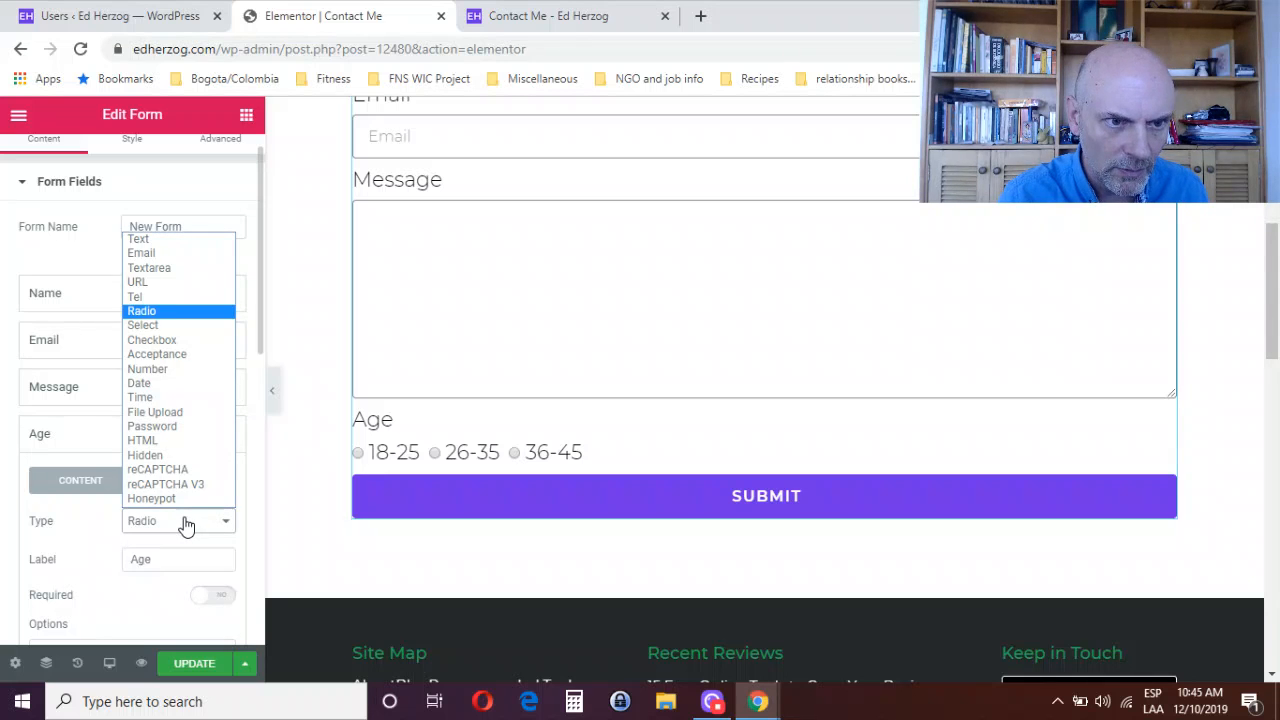
pyautogui.click(177, 354)
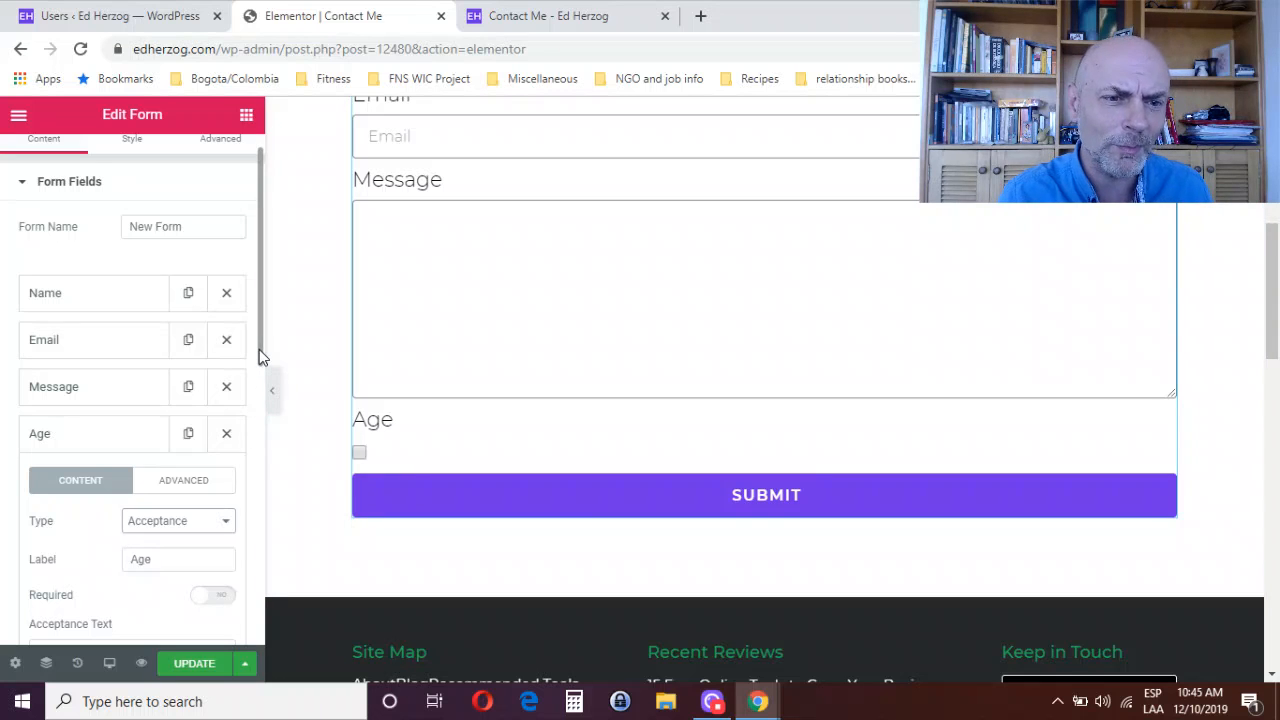
pyautogui.moveTo(259, 349); pyautogui.dragTo(253, 463)
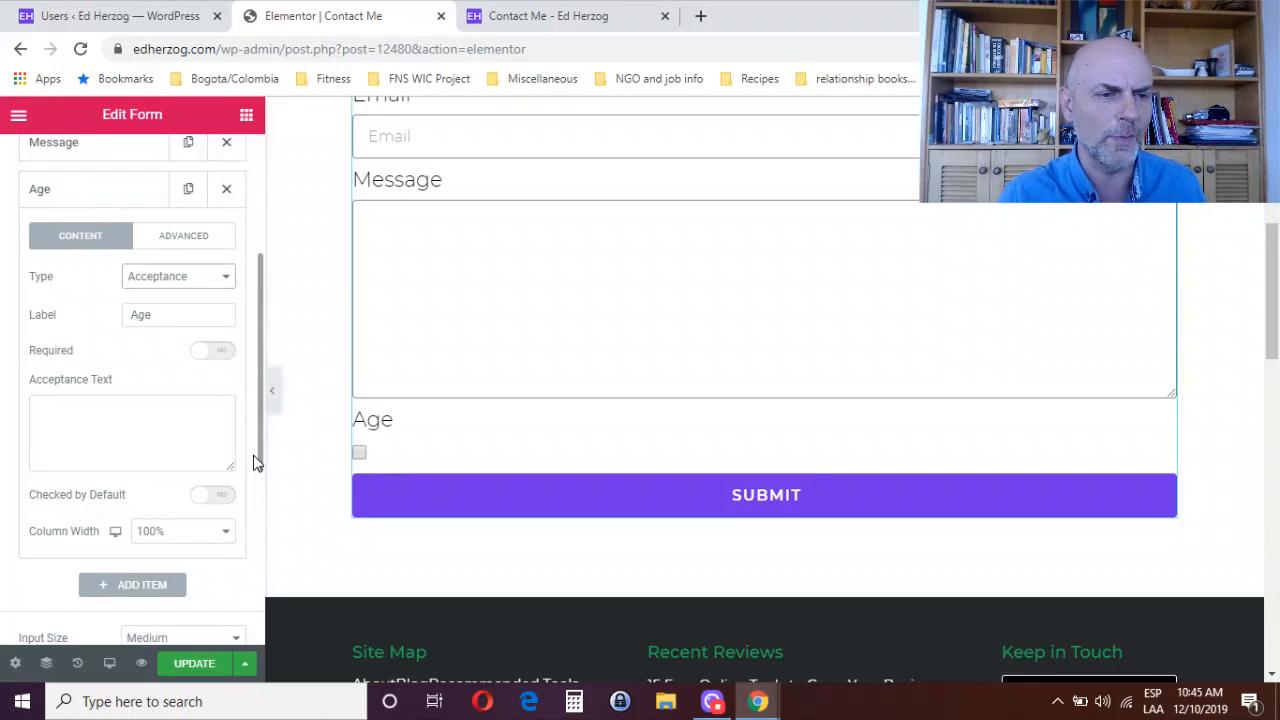
pyautogui.click(90, 404)
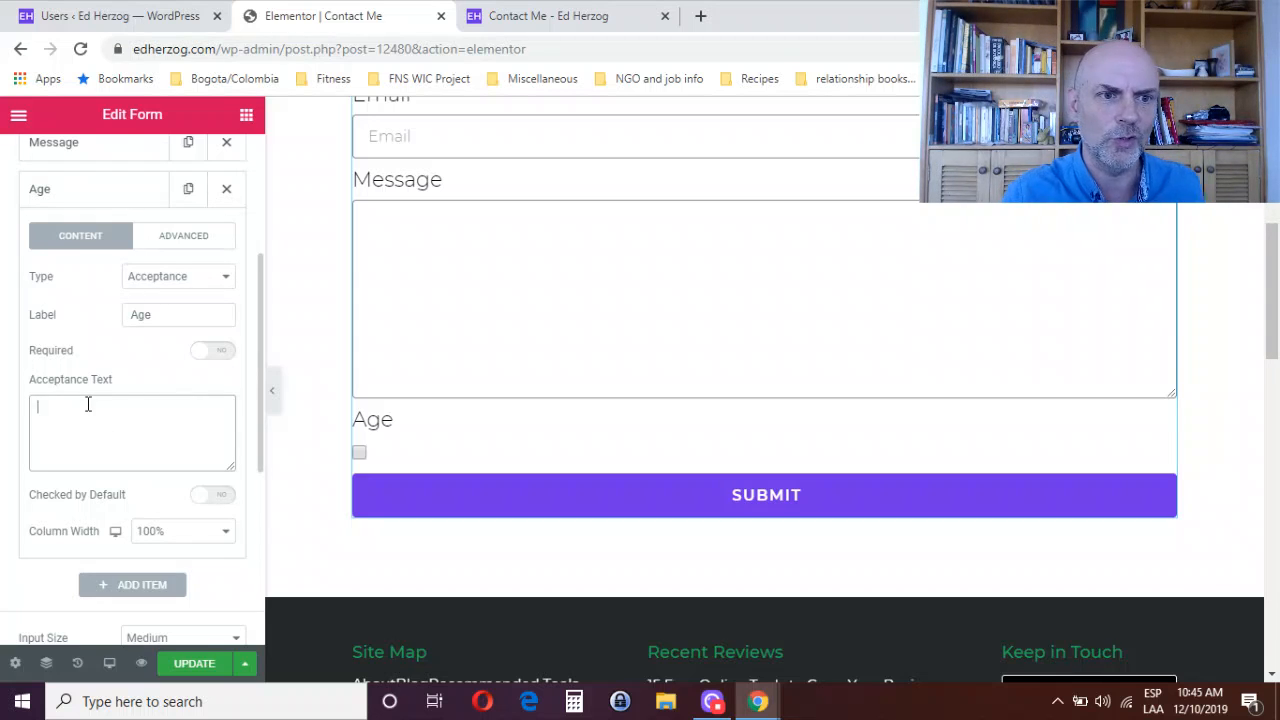
pyautogui.moveTo(171, 317); pyautogui.dragTo(145, 318)
pyautogui.press('BackSpace')
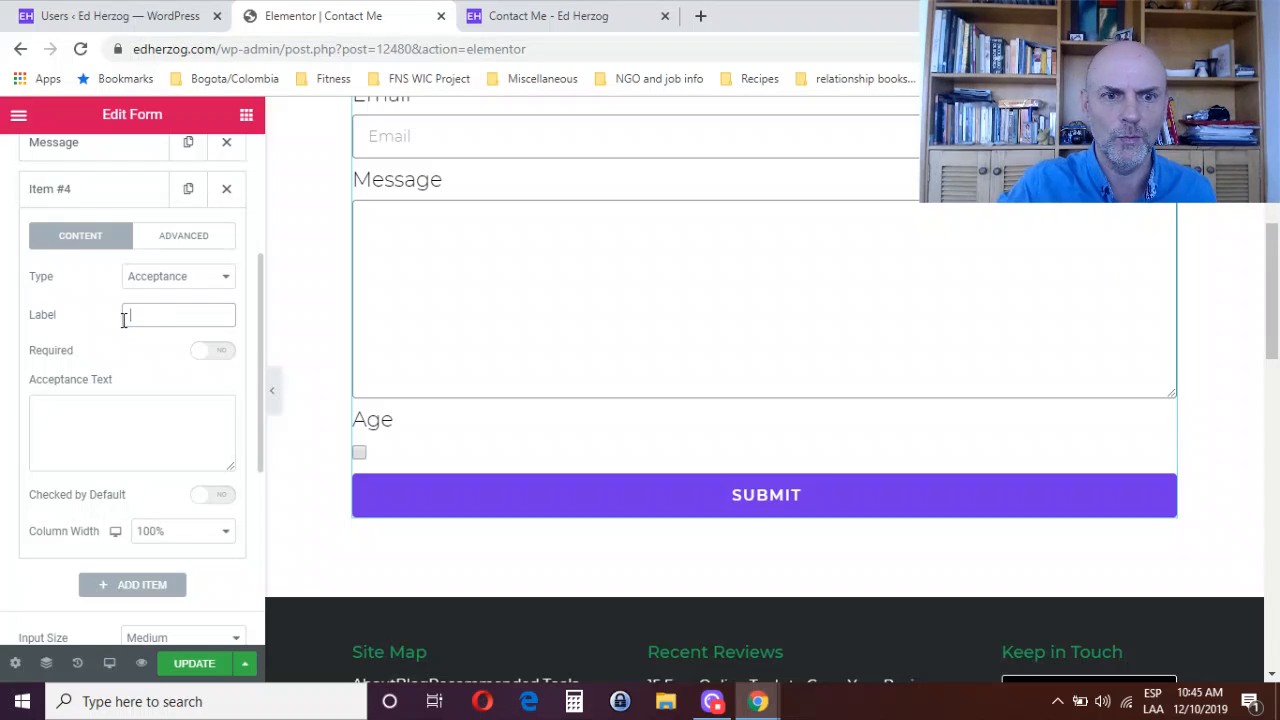
pyautogui.click(75, 416)
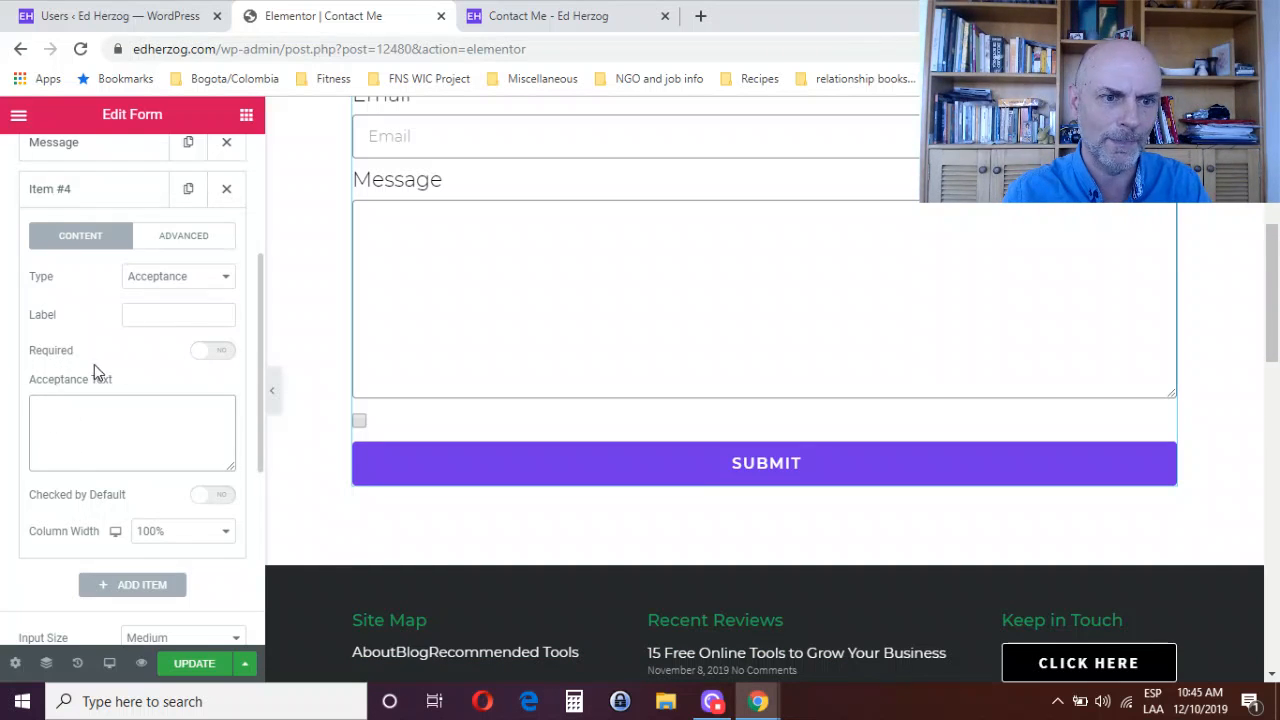
# - Turn on Checked by Default for the acceptance field, checking the preview, and turn it back off
pyautogui.click(216, 496)
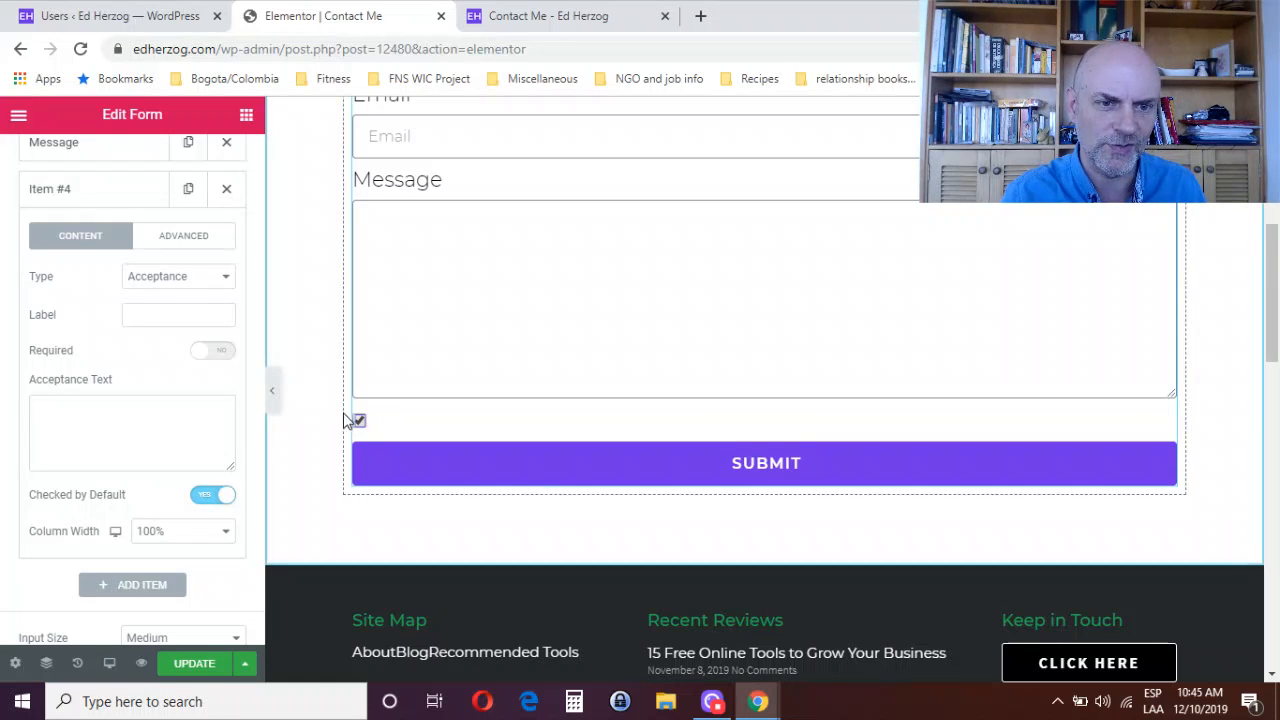
pyautogui.click(206, 496)
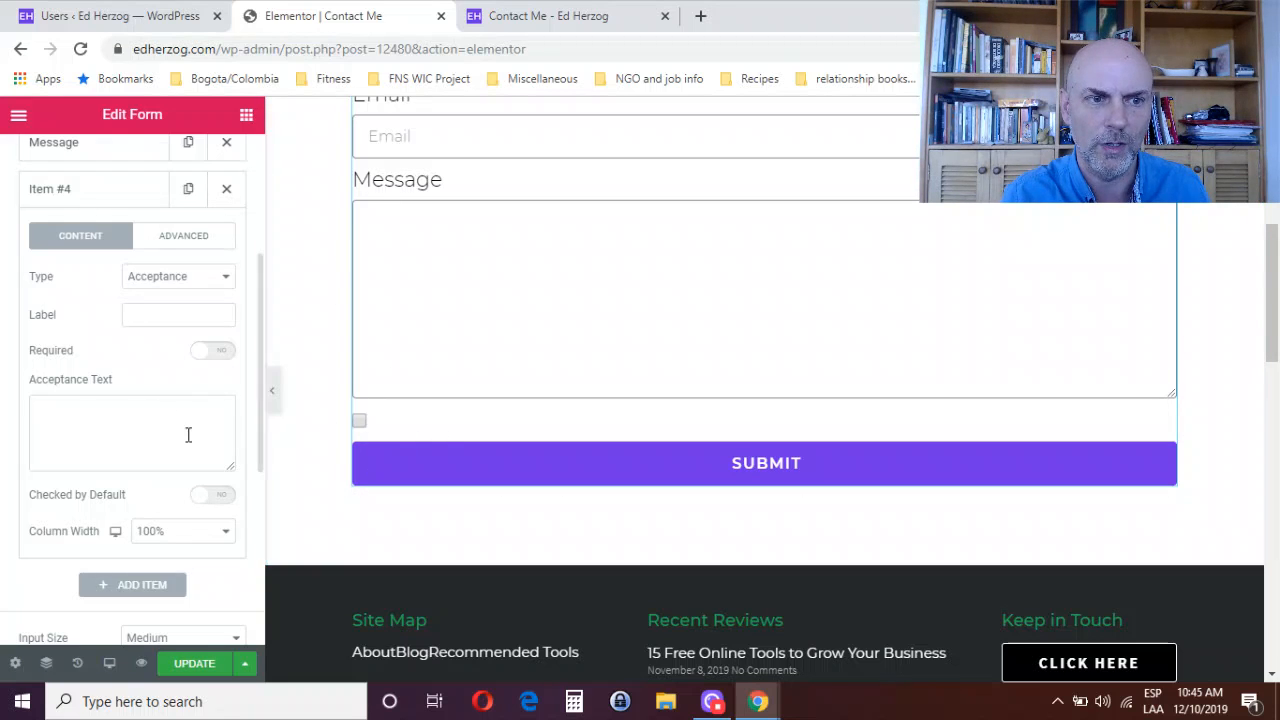
# - Change the fourth form field's type to Number and check its minimum and maximum value settings
pyautogui.scroll(1, 259, 399)
pyautogui.click(200, 357)
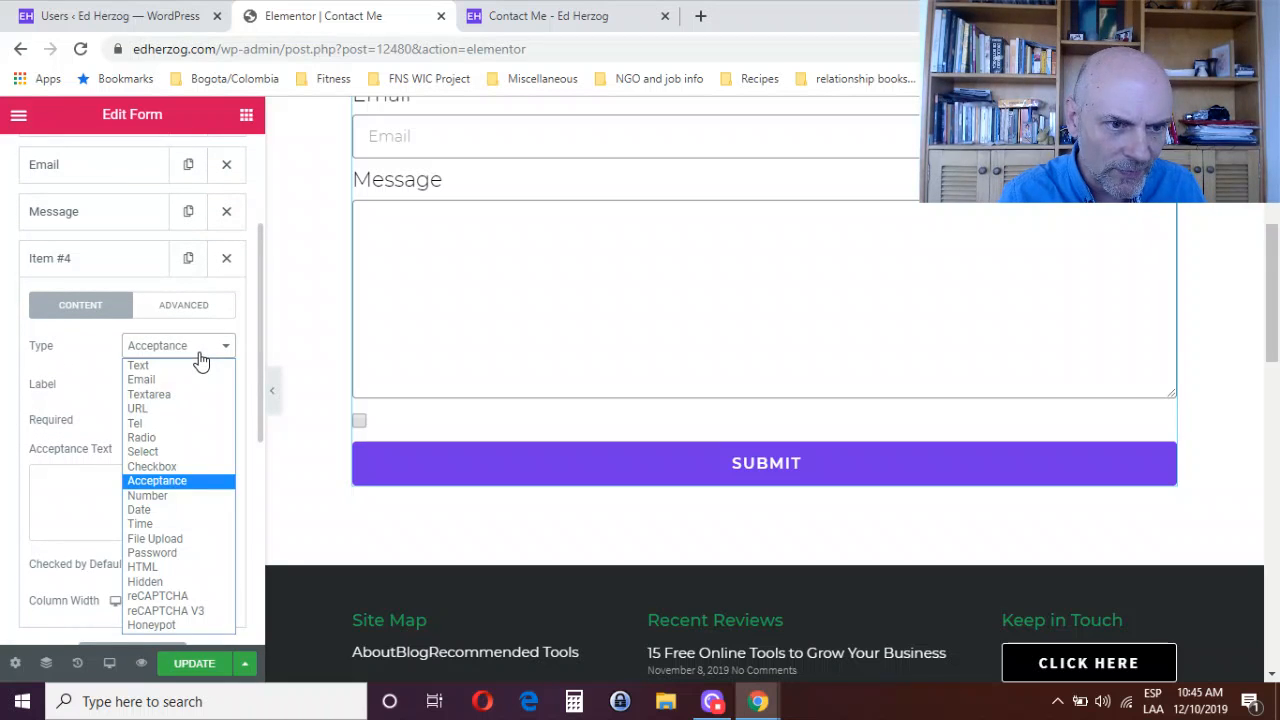
pyautogui.click(174, 495)
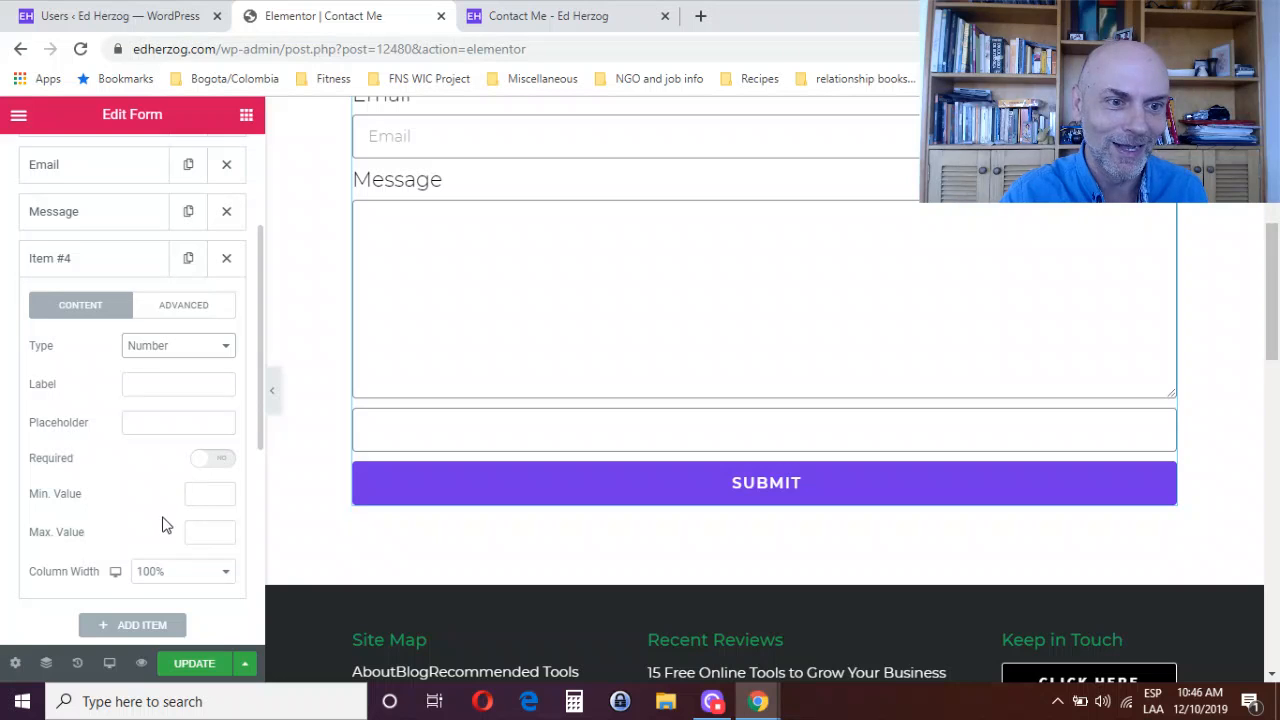
pyautogui.click(208, 494)
pyautogui.click(204, 530)
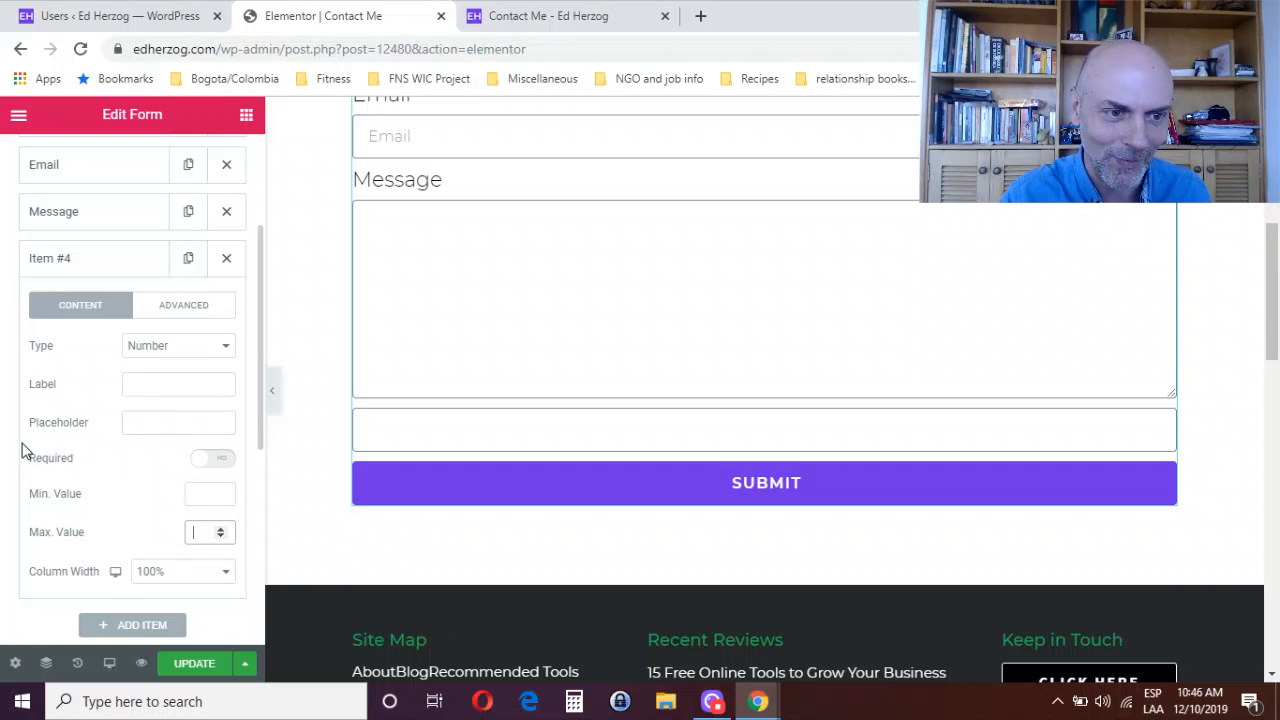
# - Change the field's type to Date and enter "Date" as both its label and placeholder
pyautogui.click(150, 347)
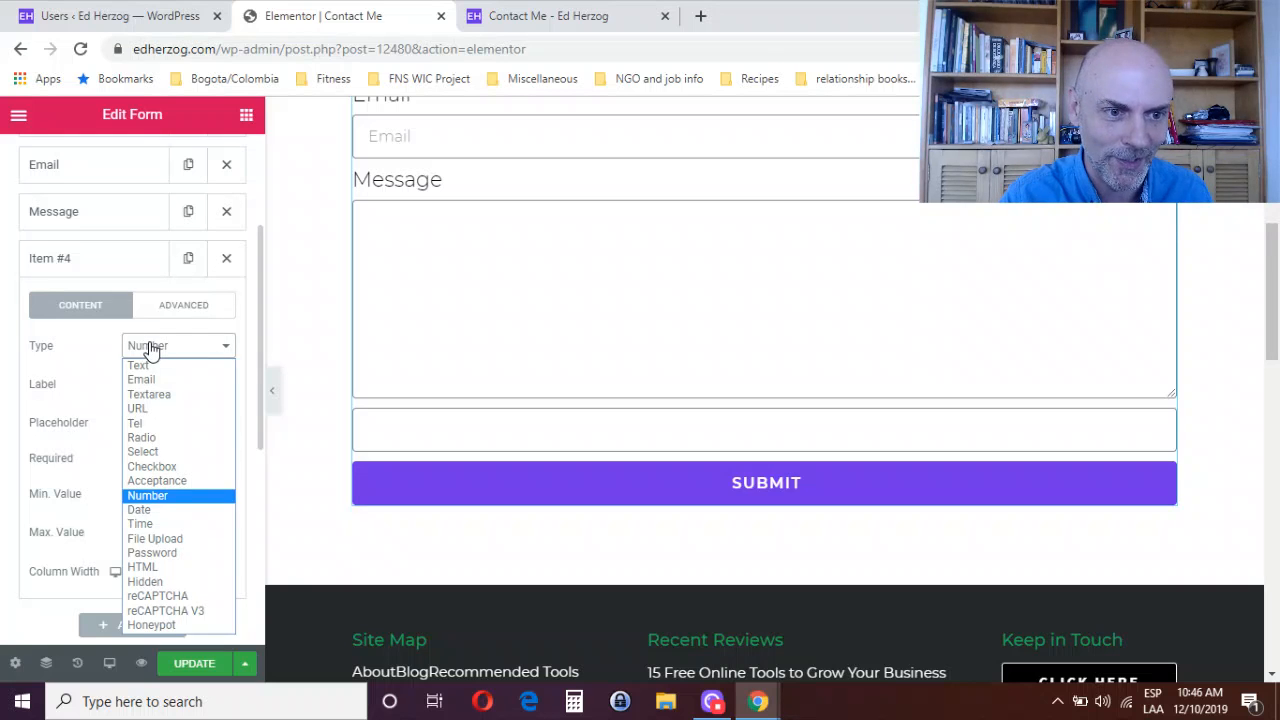
pyautogui.click(138, 512)
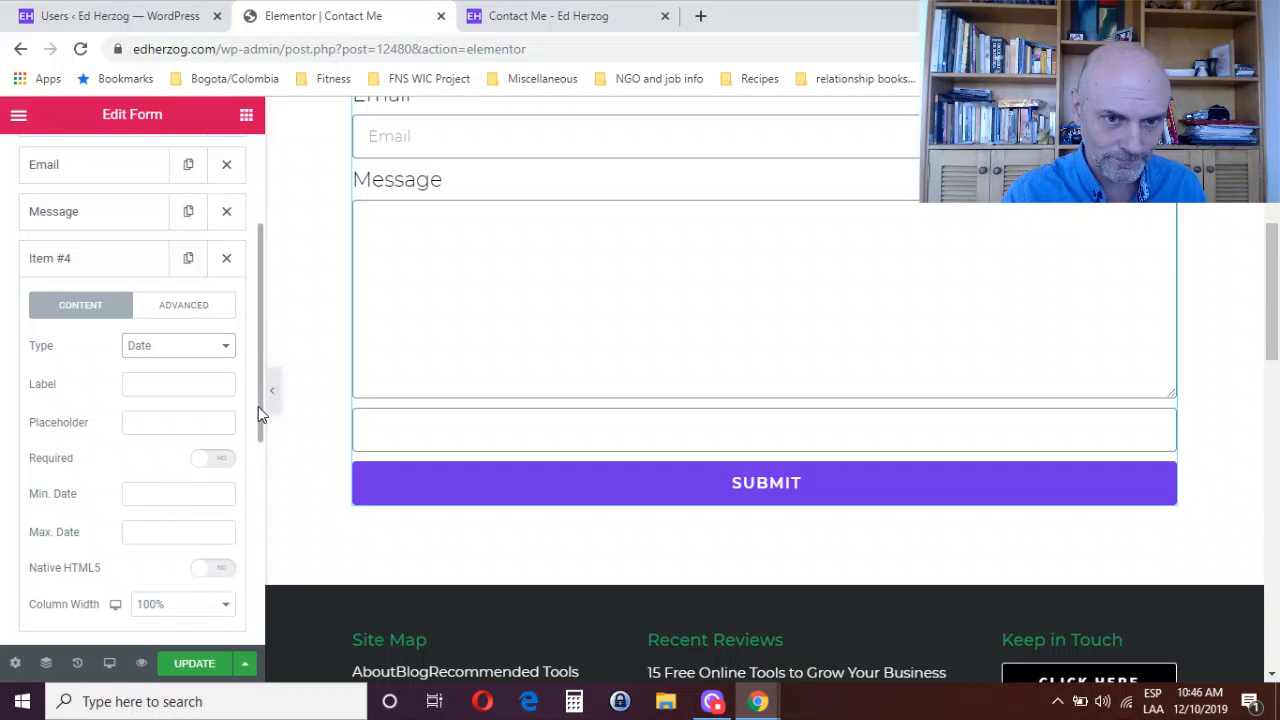
pyautogui.click(135, 382)
pyautogui.write('Date')
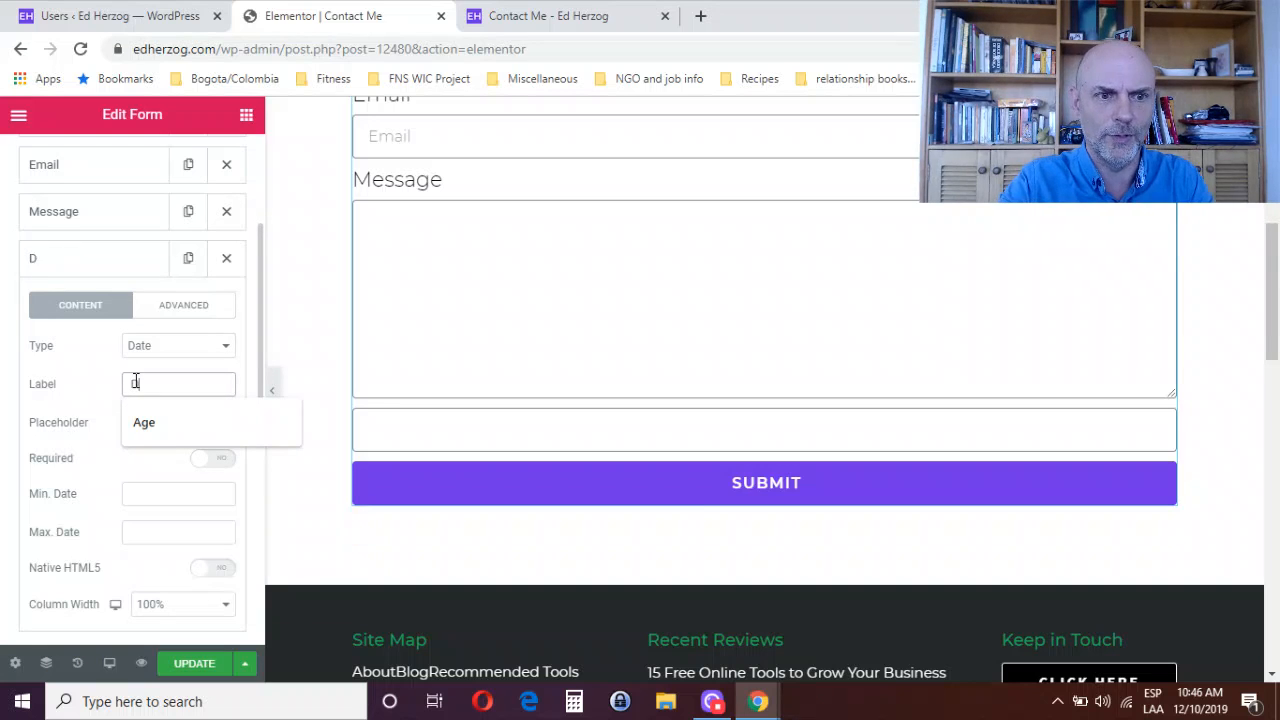
pyautogui.click(73, 428)
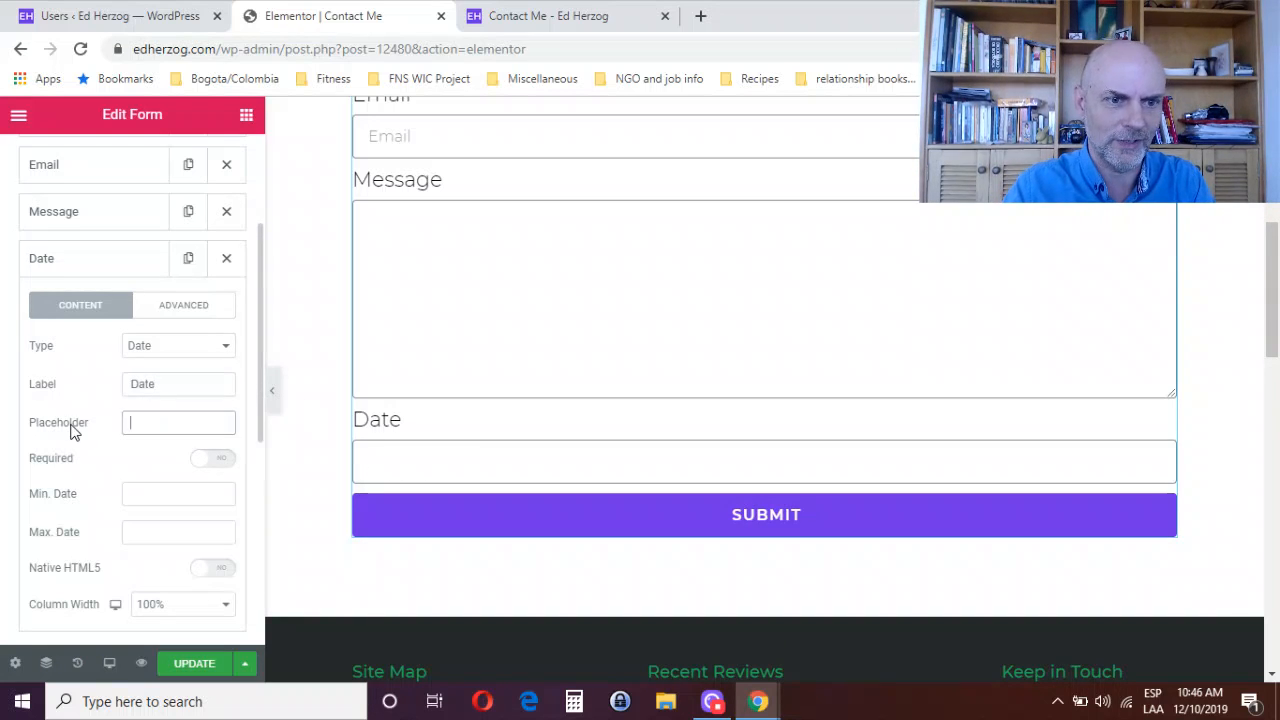
pyautogui.write('DAte')
pyautogui.press('BackSpace')
pyautogui.press('BackSpace')
pyautogui.press('BackSpace')
pyautogui.write('ate')
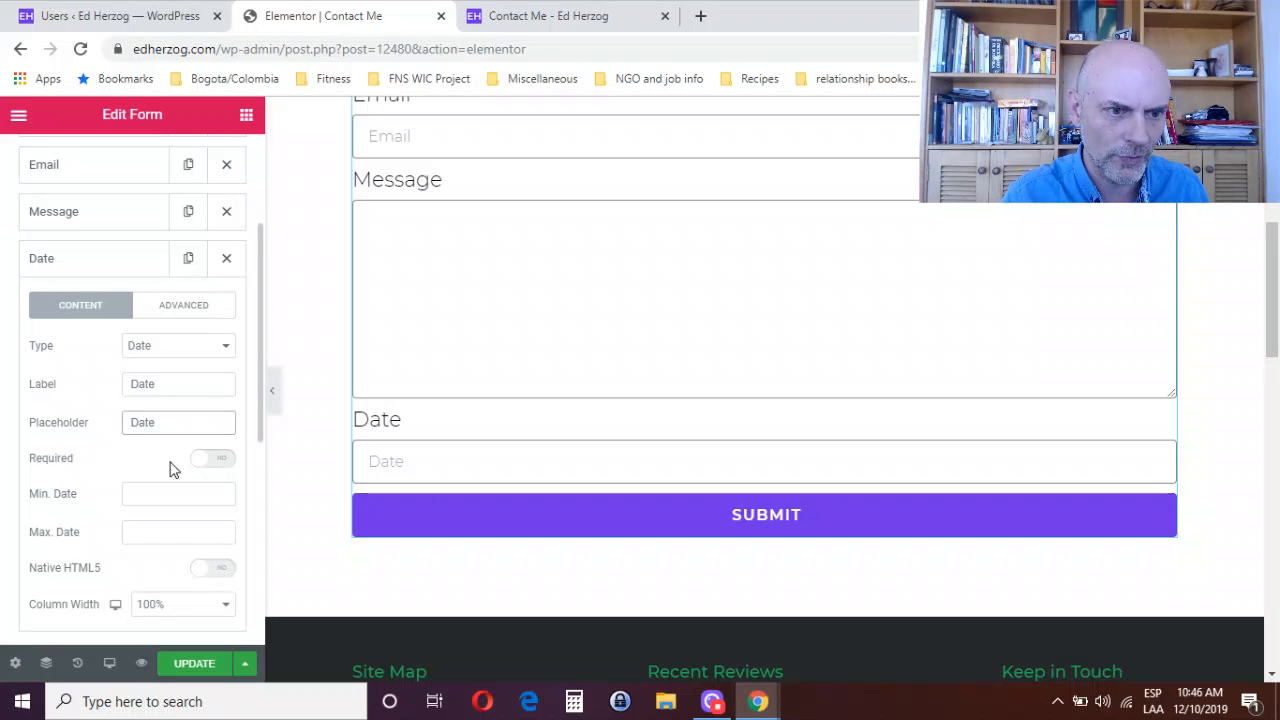
# - Try the date field's Required option on and off, and set its minimum date to 2019-12-13
pyautogui.click(217, 460)
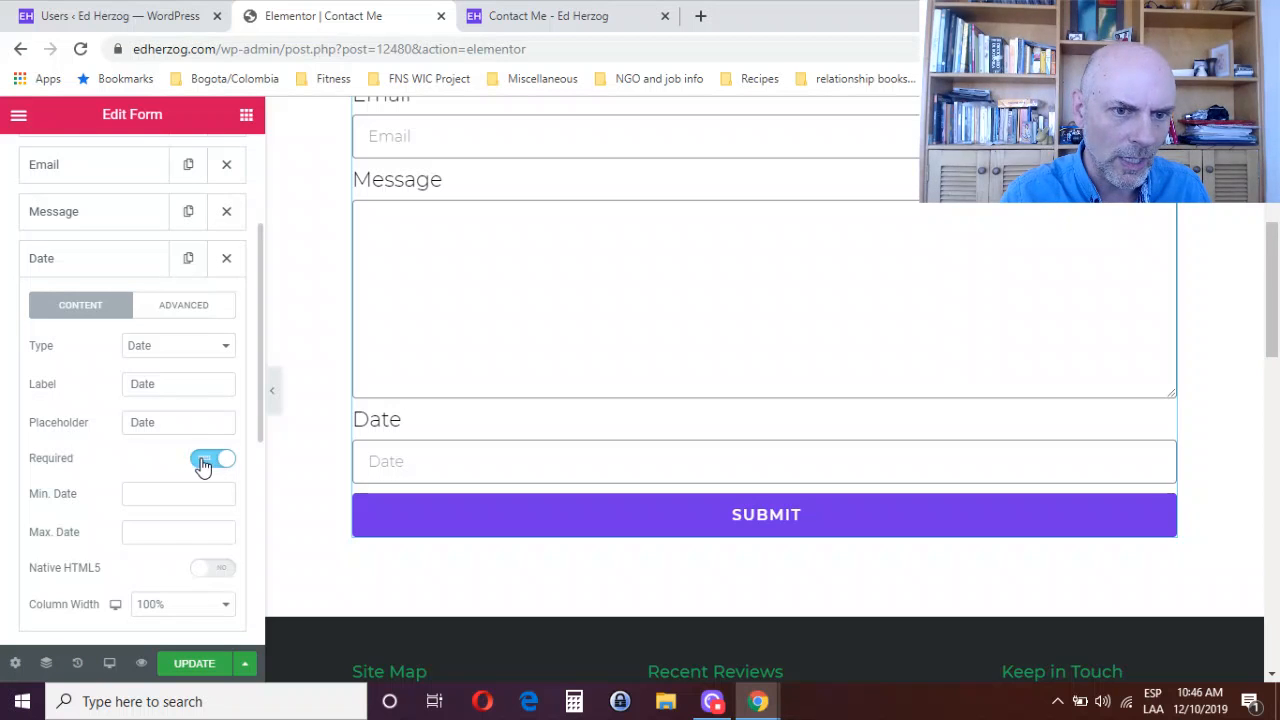
pyautogui.click(203, 460)
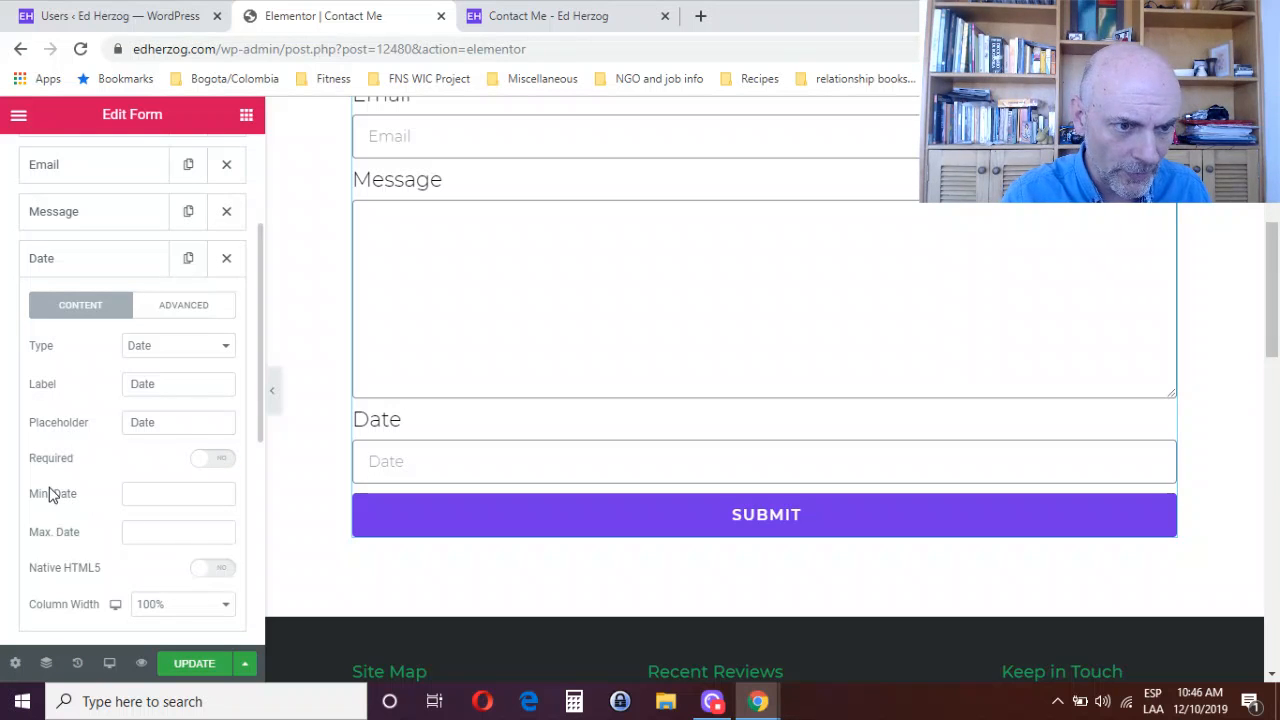
pyautogui.moveTo(260, 427); pyautogui.dragTo(254, 463)
pyautogui.click(165, 410)
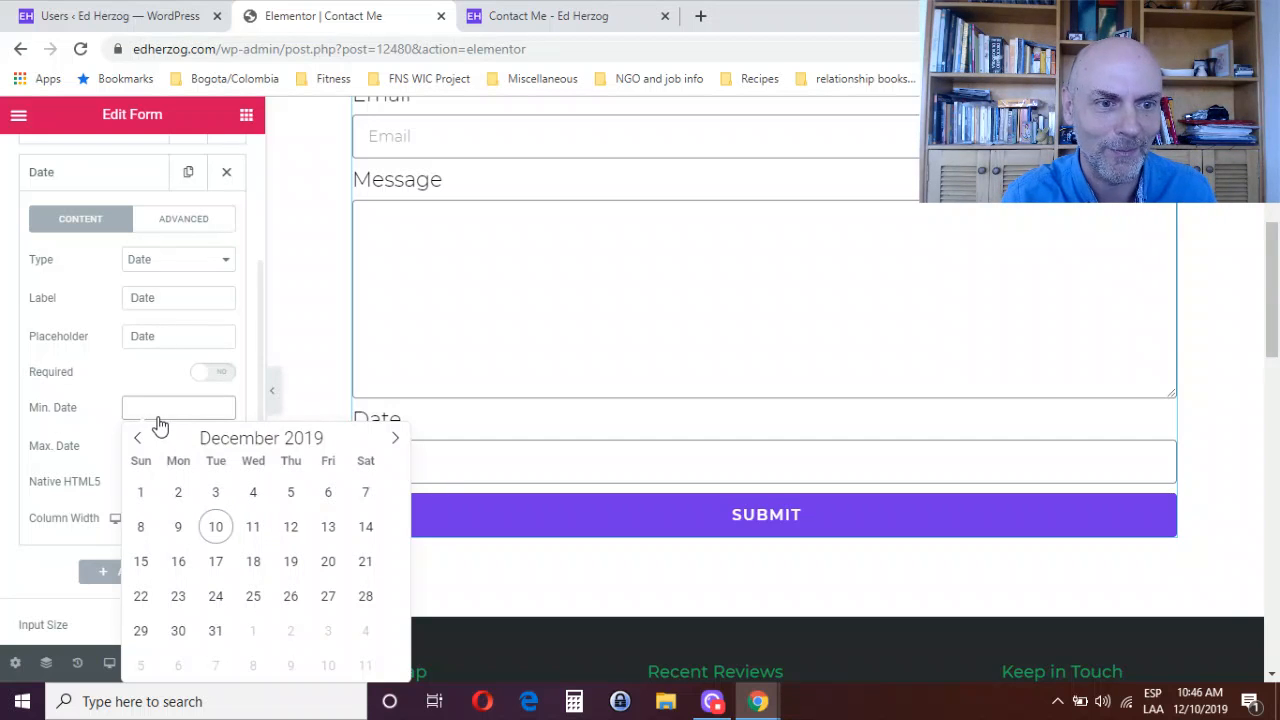
pyautogui.click(554, 451)
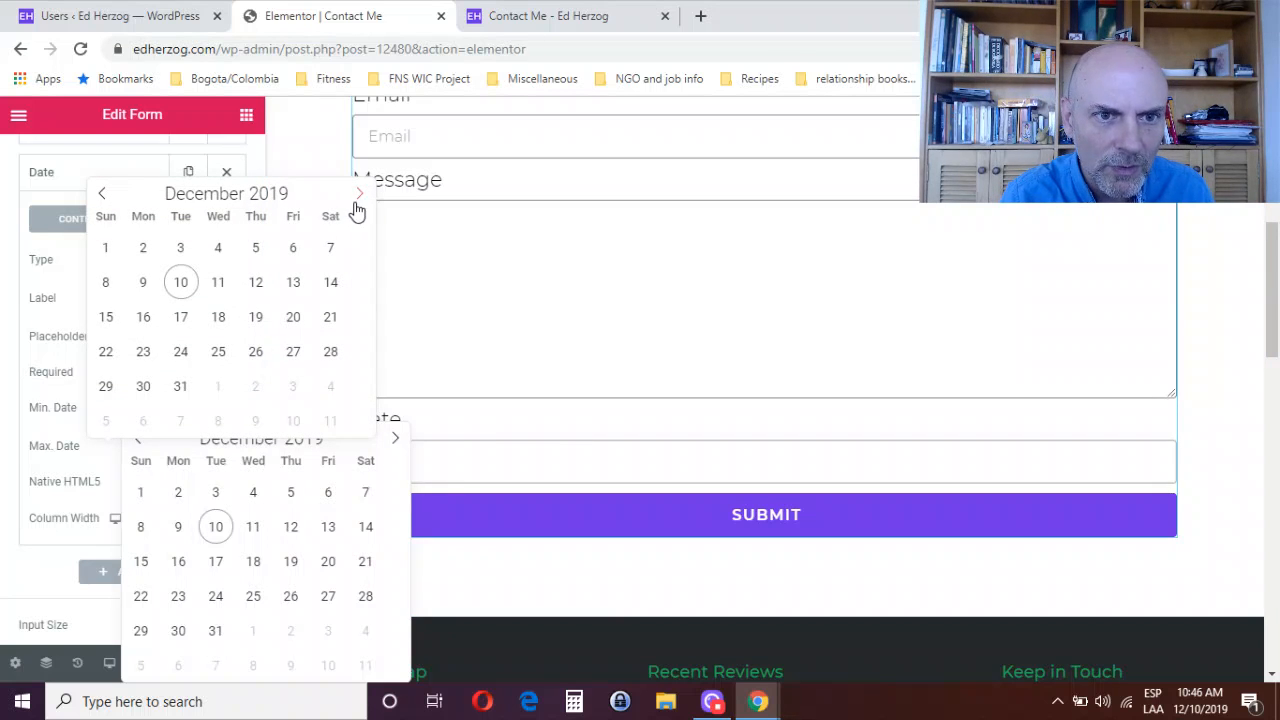
pyautogui.click(338, 529)
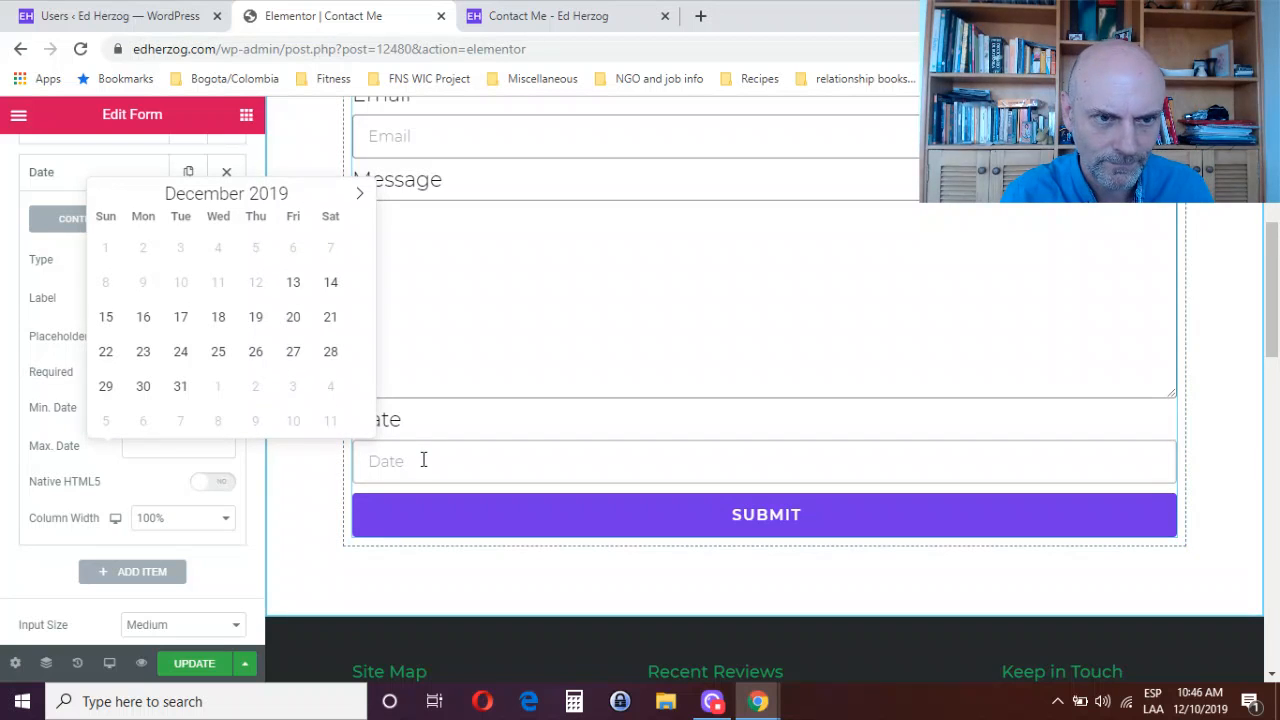
# - Switch Native HTML5 on for the date field, comparing it with off, and pick 12/13/2019 in the form preview
pyautogui.click(214, 484)
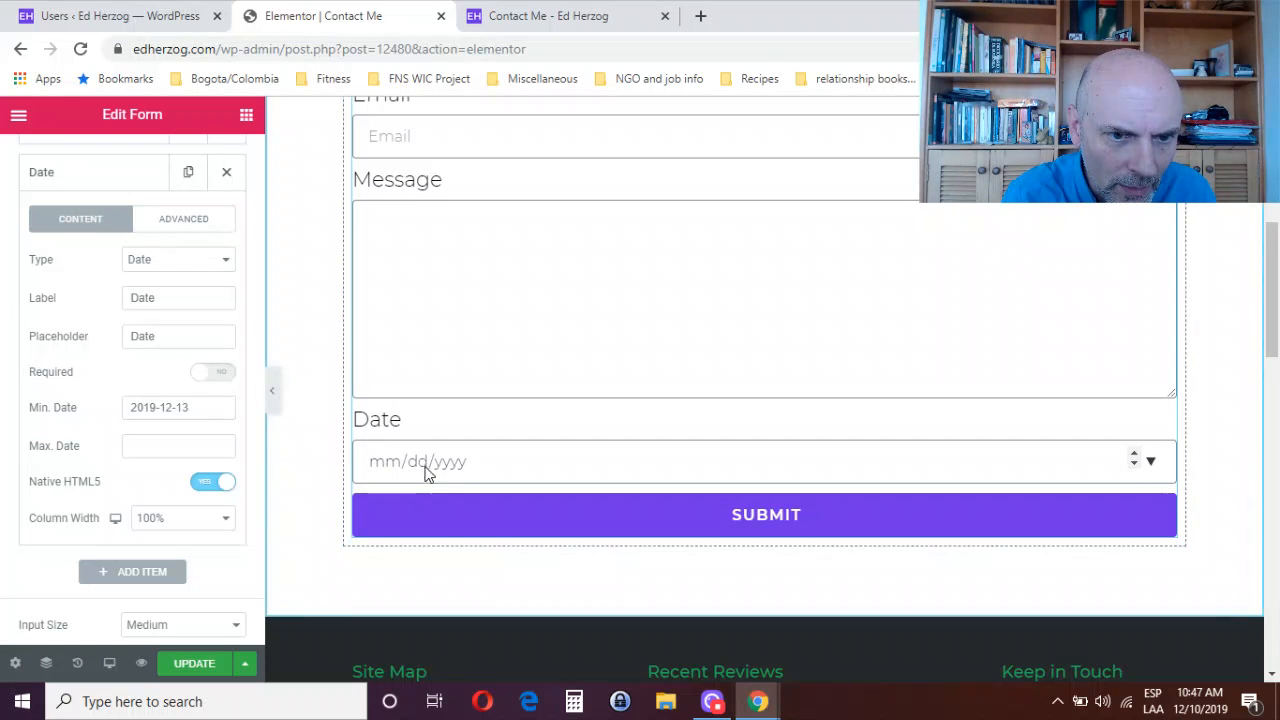
pyautogui.click(217, 484)
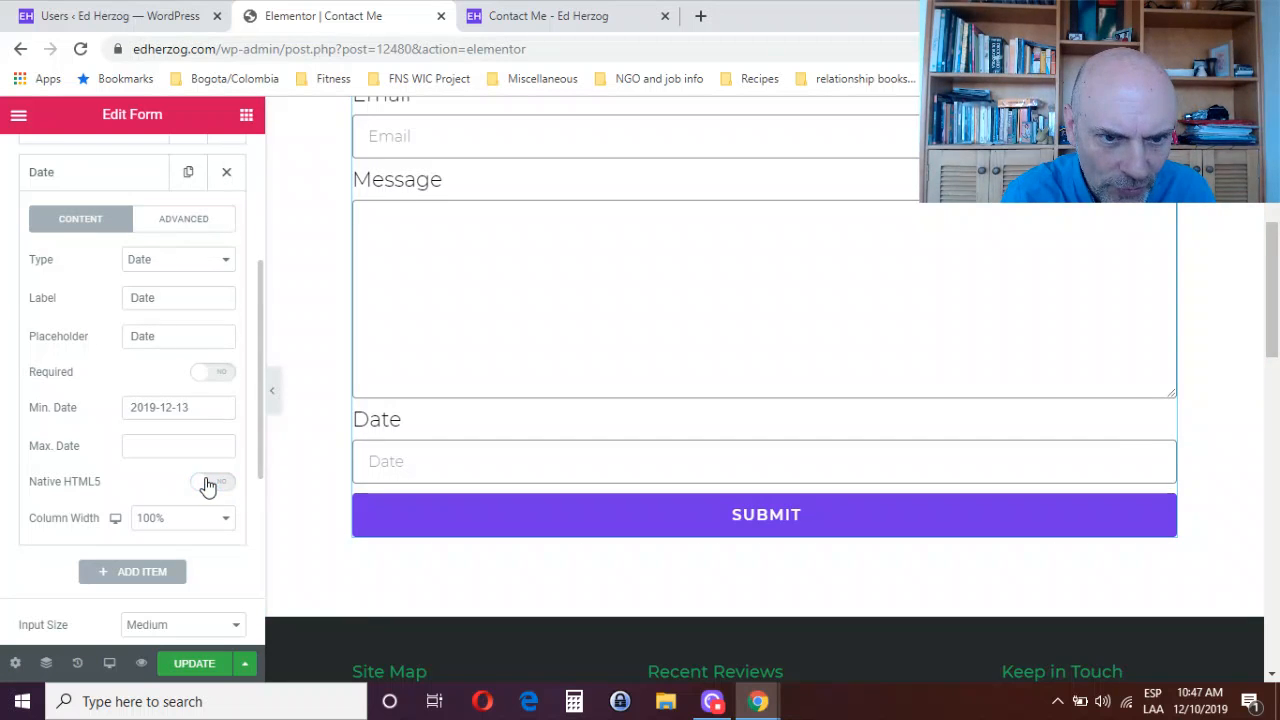
pyautogui.click(226, 486)
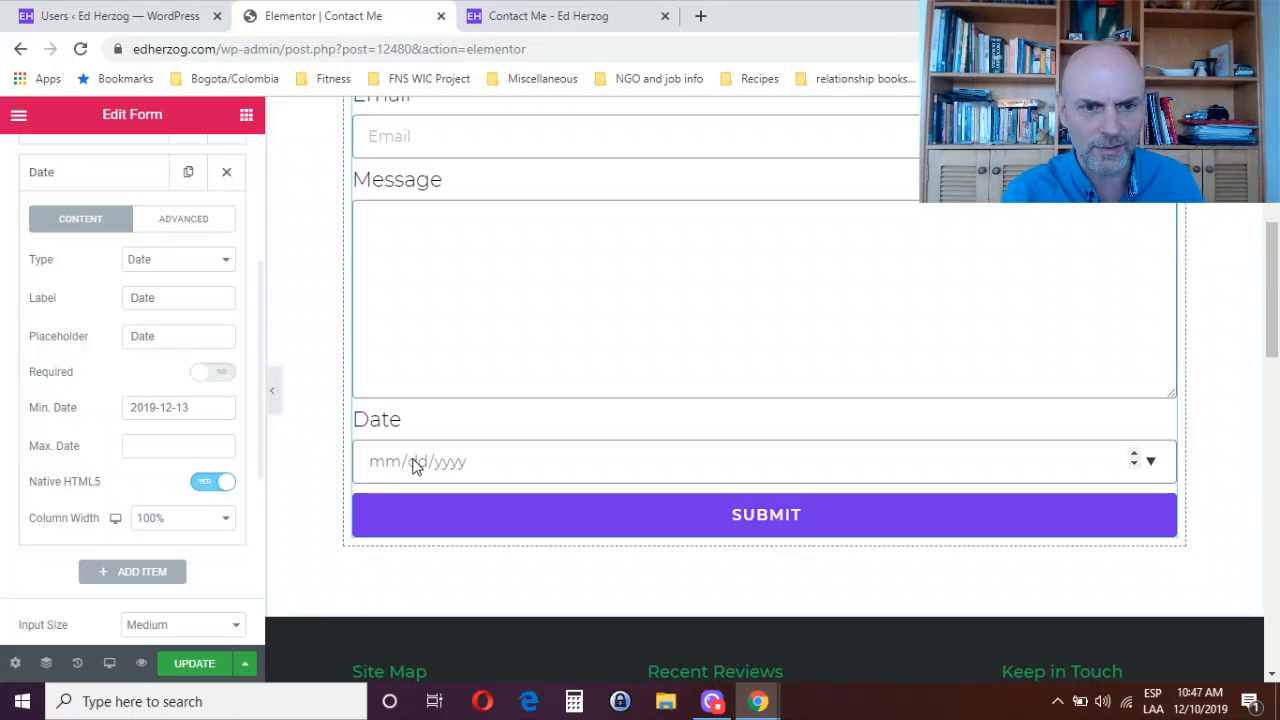
pyautogui.click(1151, 462)
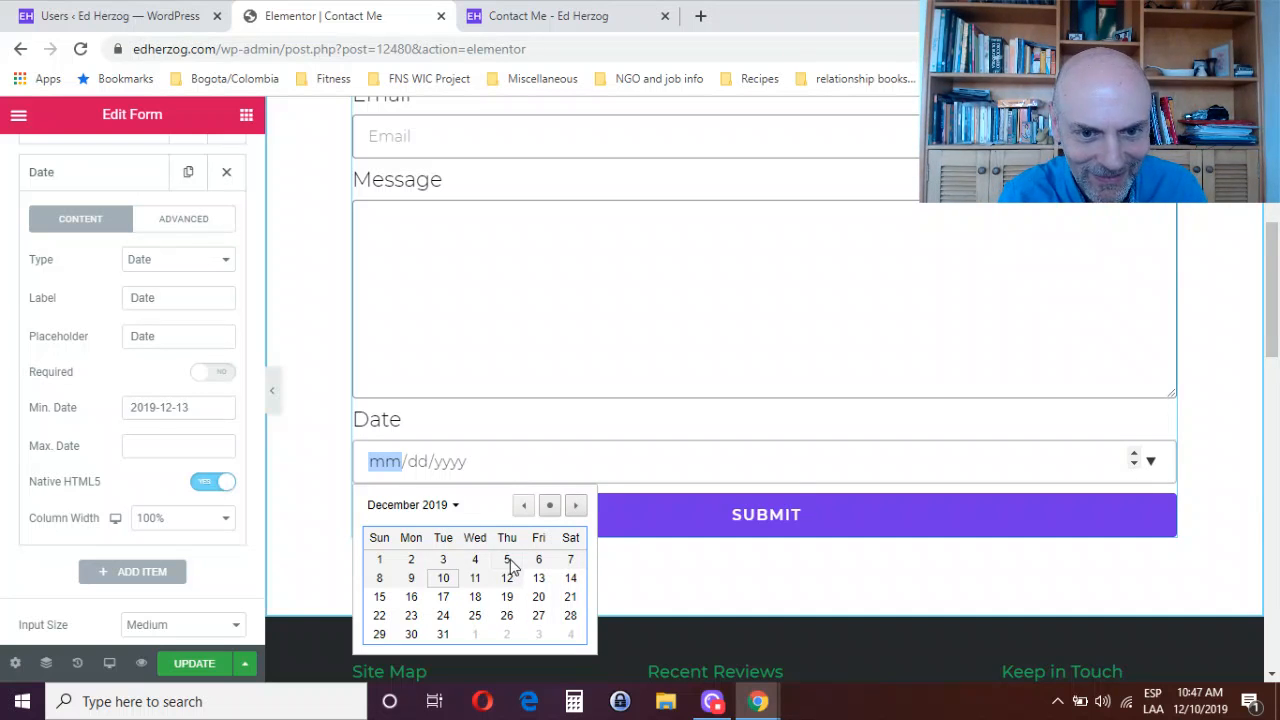
pyautogui.click(538, 582)
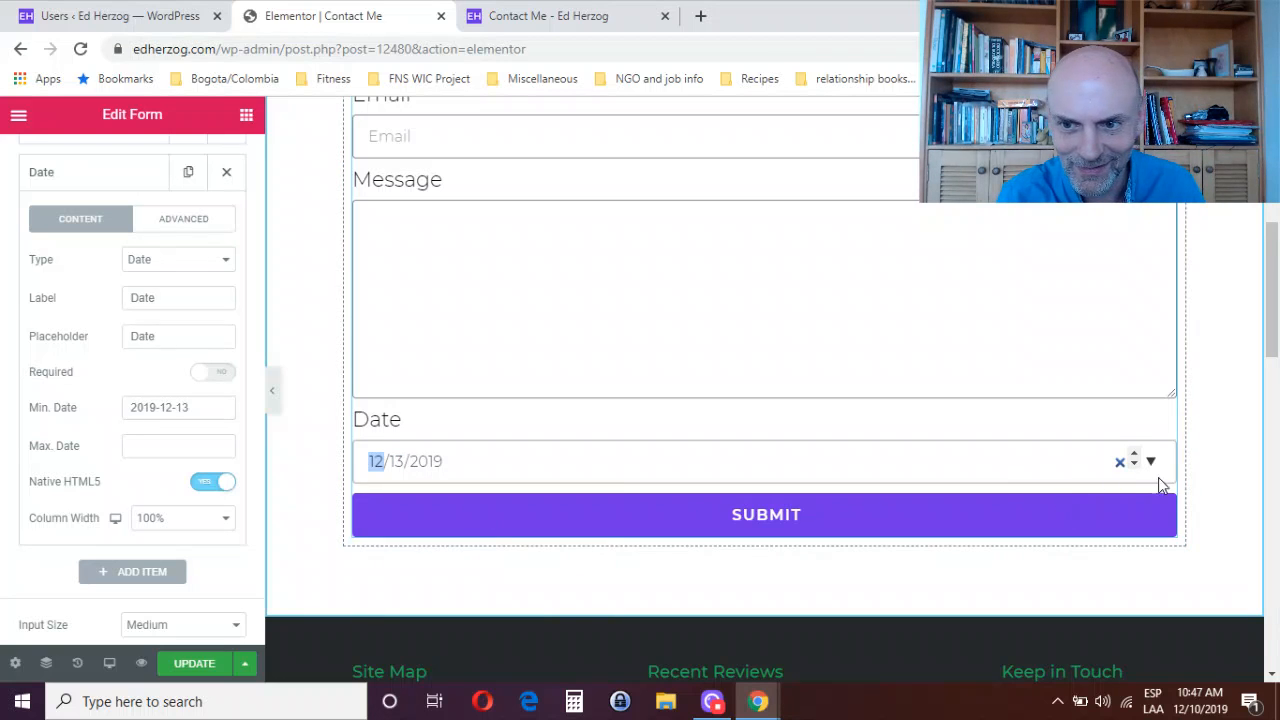
# - Check the preview's date picker with Native HTML5 off, turn it back on and browse the native calendar to January 2020
pyautogui.click(211, 482)
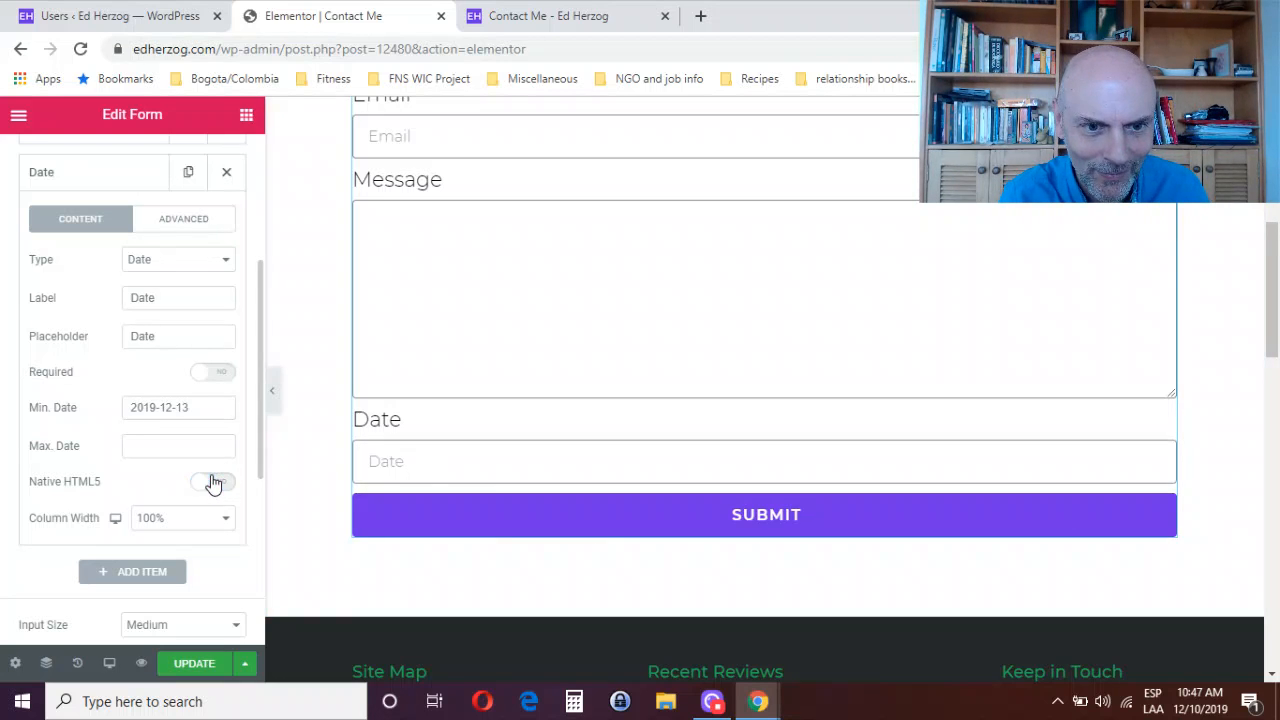
pyautogui.click(466, 461)
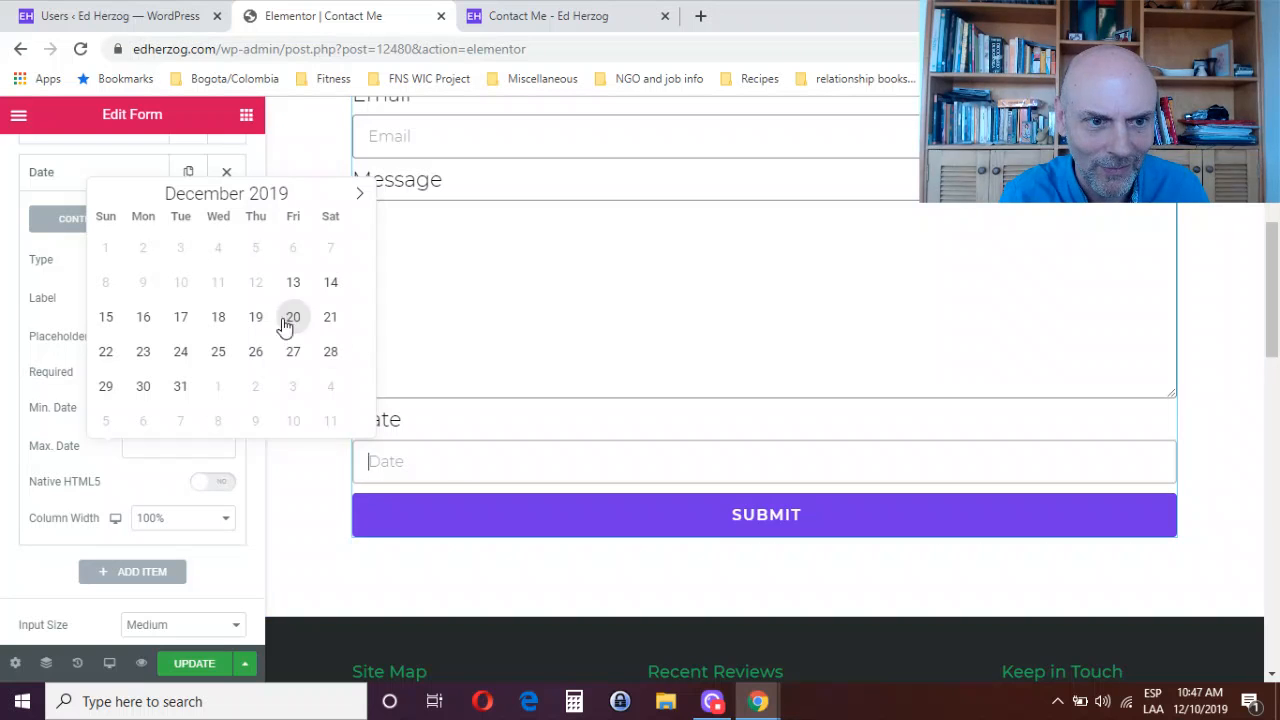
pyautogui.click(230, 490)
pyautogui.click(229, 491)
pyautogui.click(522, 466)
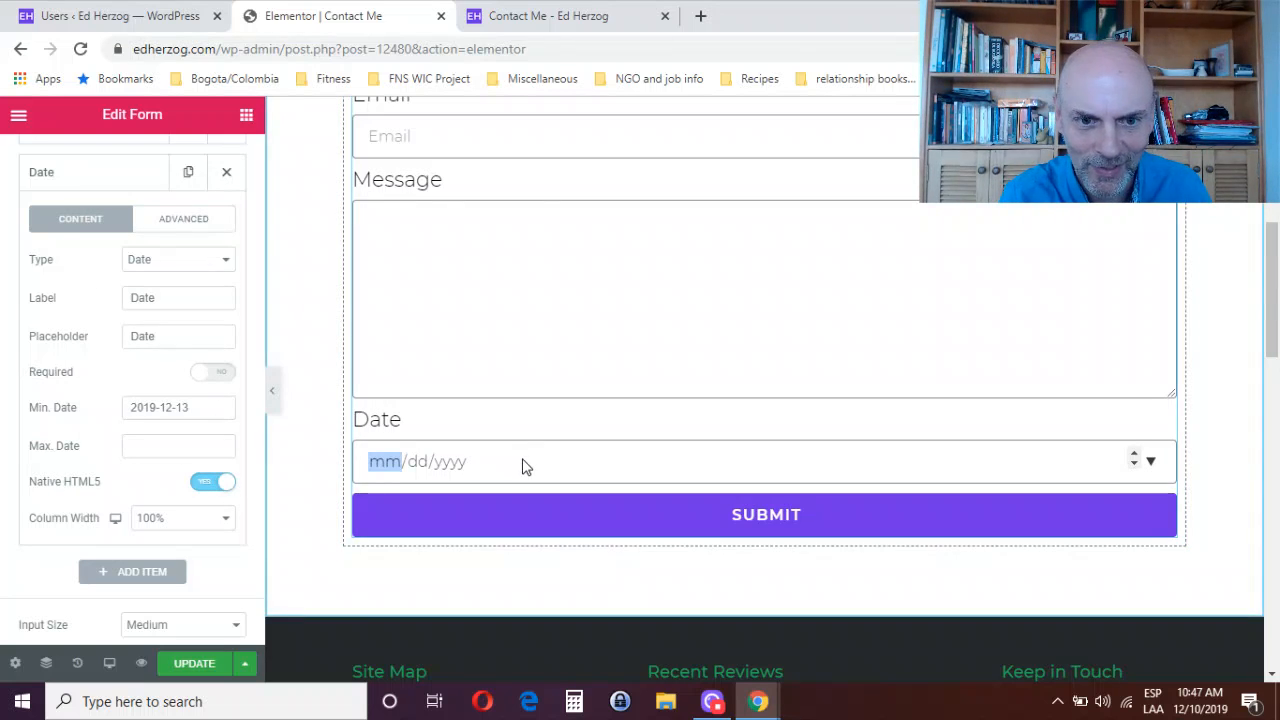
pyautogui.click(1149, 462)
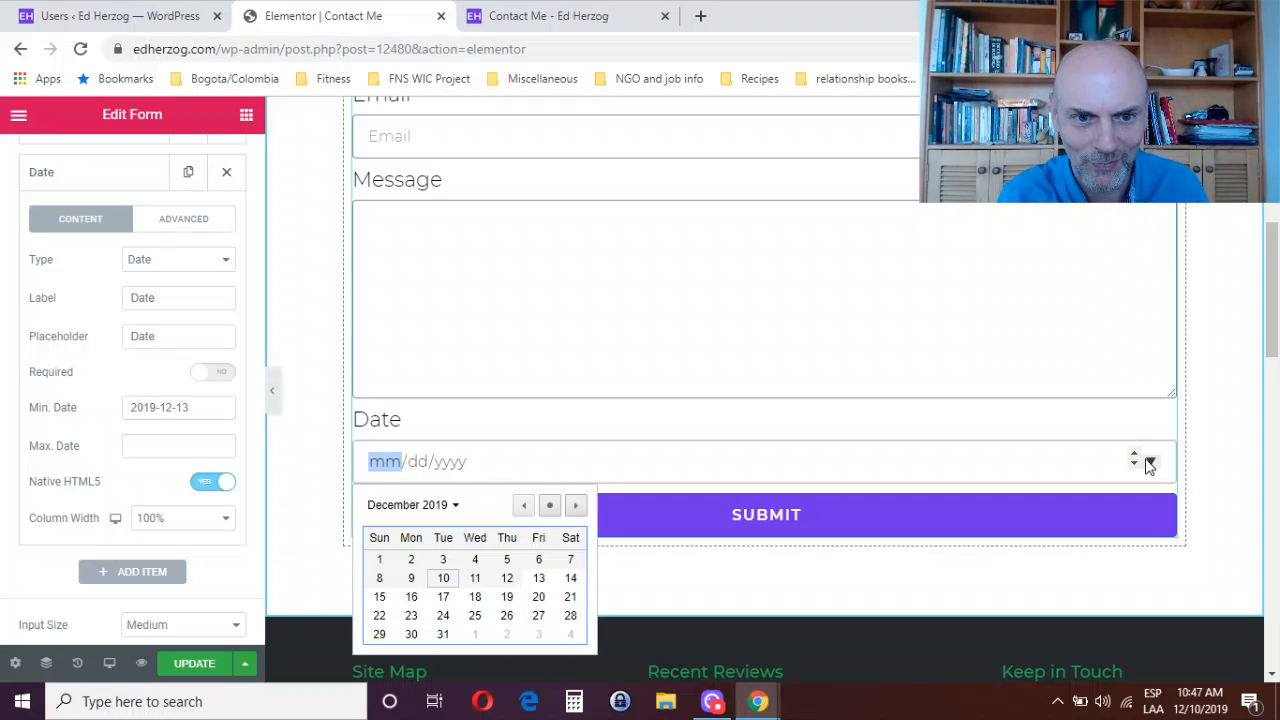
pyautogui.click(574, 508)
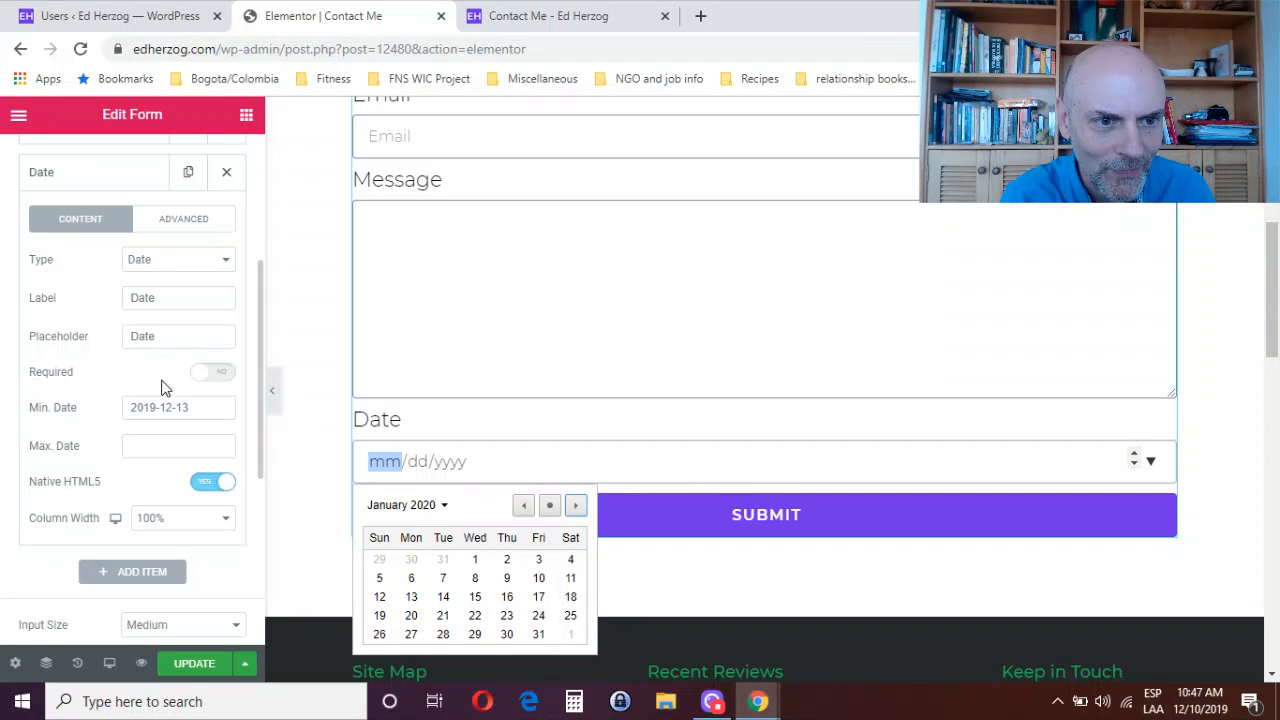
# - Change the field's type to Time and turn on Native HTML5 for it
pyautogui.click(183, 272)
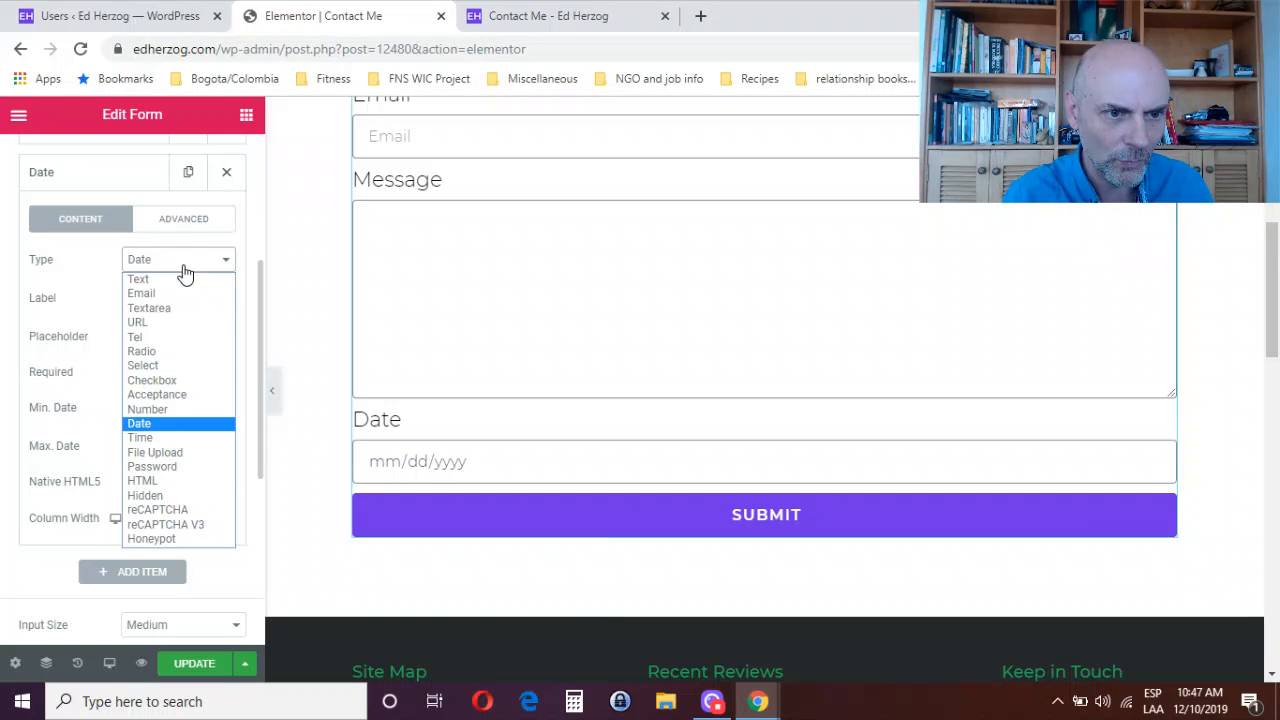
pyautogui.click(166, 441)
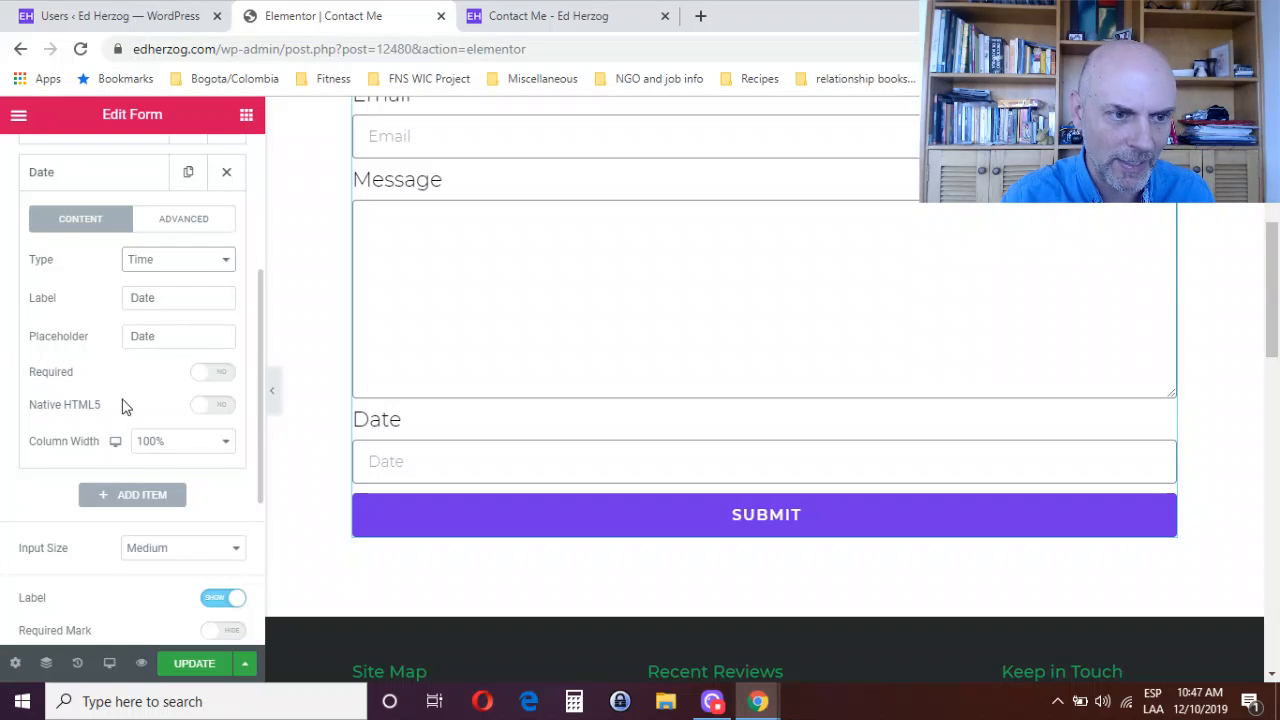
pyautogui.click(221, 405)
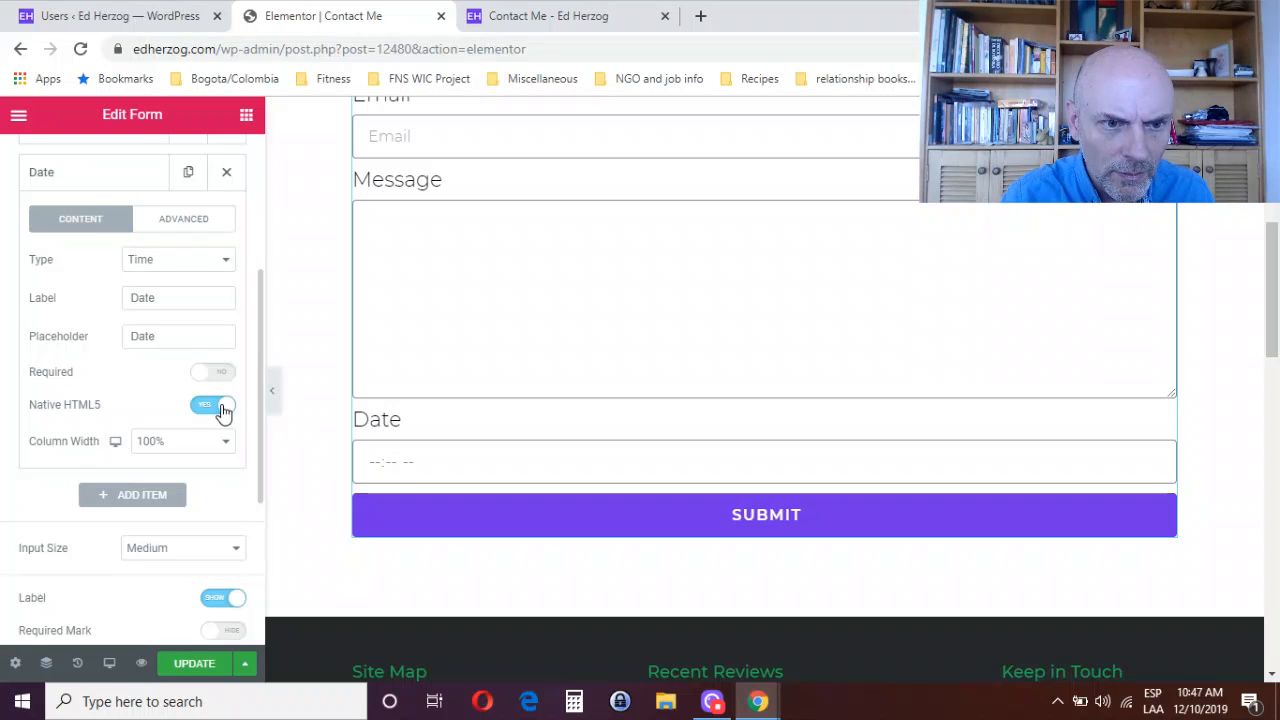
# - Test the time field in the form preview by stepping through the hours, ending on 09
pyautogui.click(358, 463)
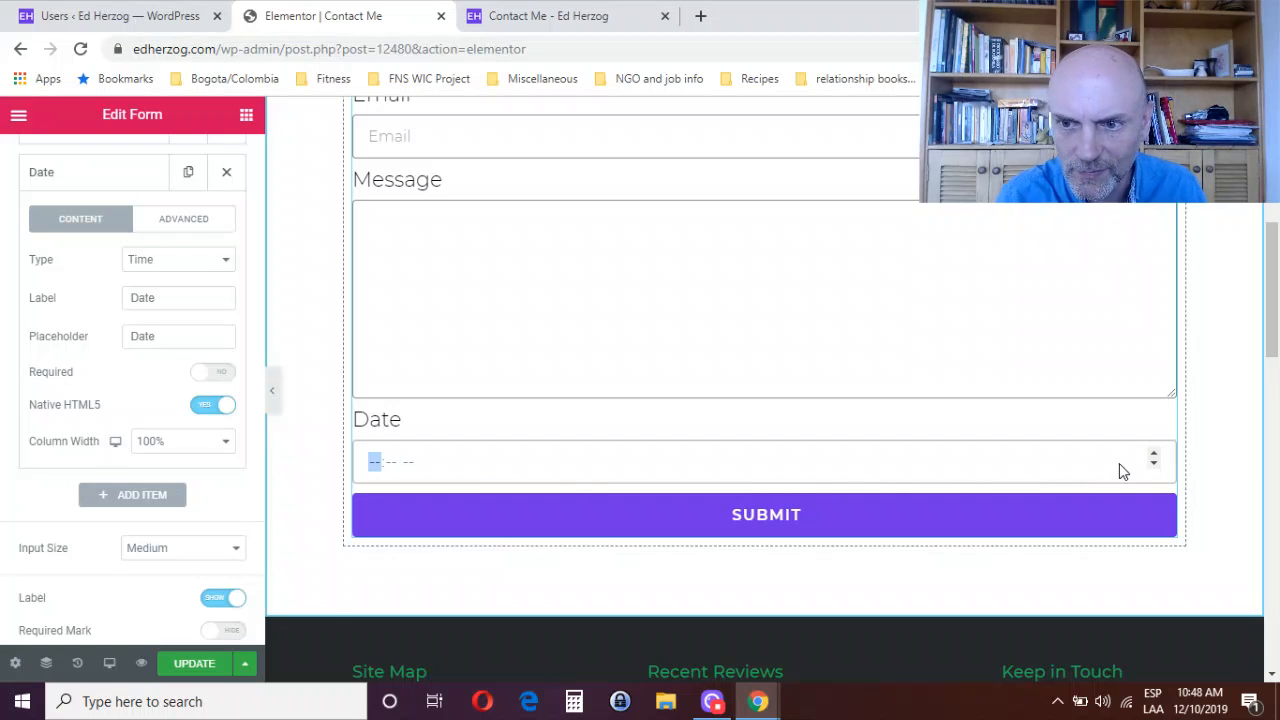
pyautogui.click(1152, 456)
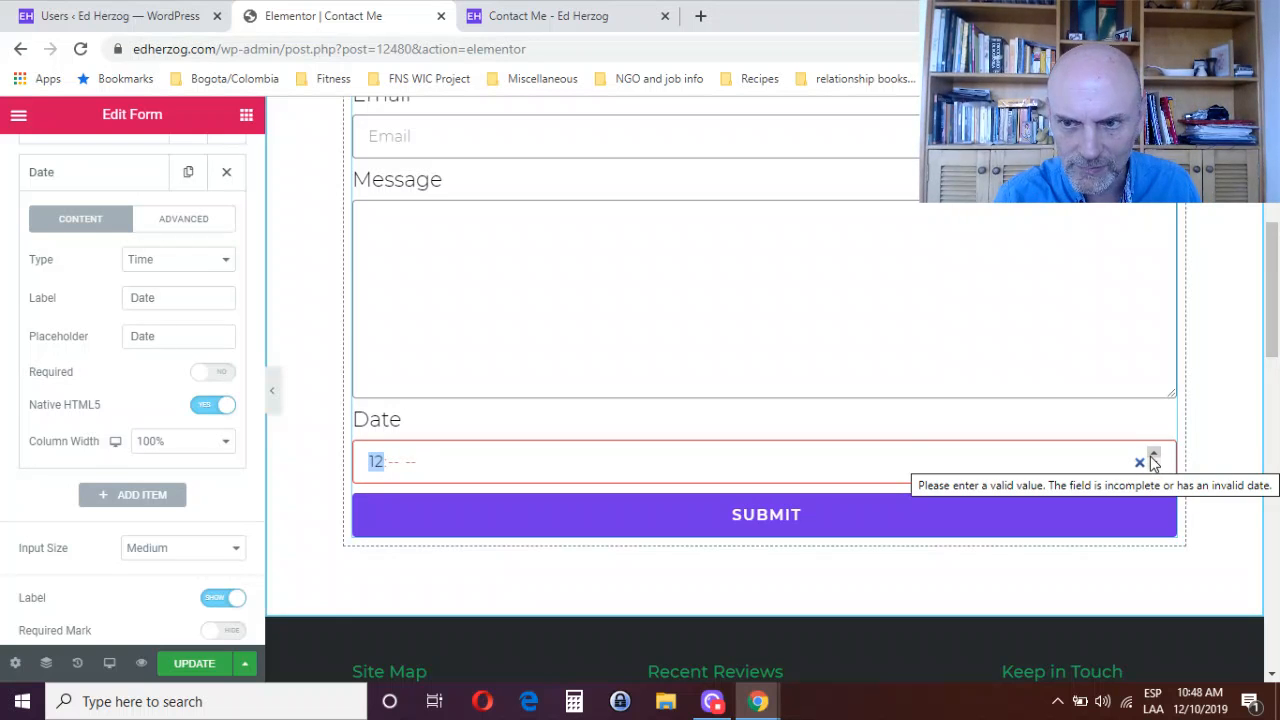
pyautogui.click(1152, 456)
pyautogui.click(1152, 456)
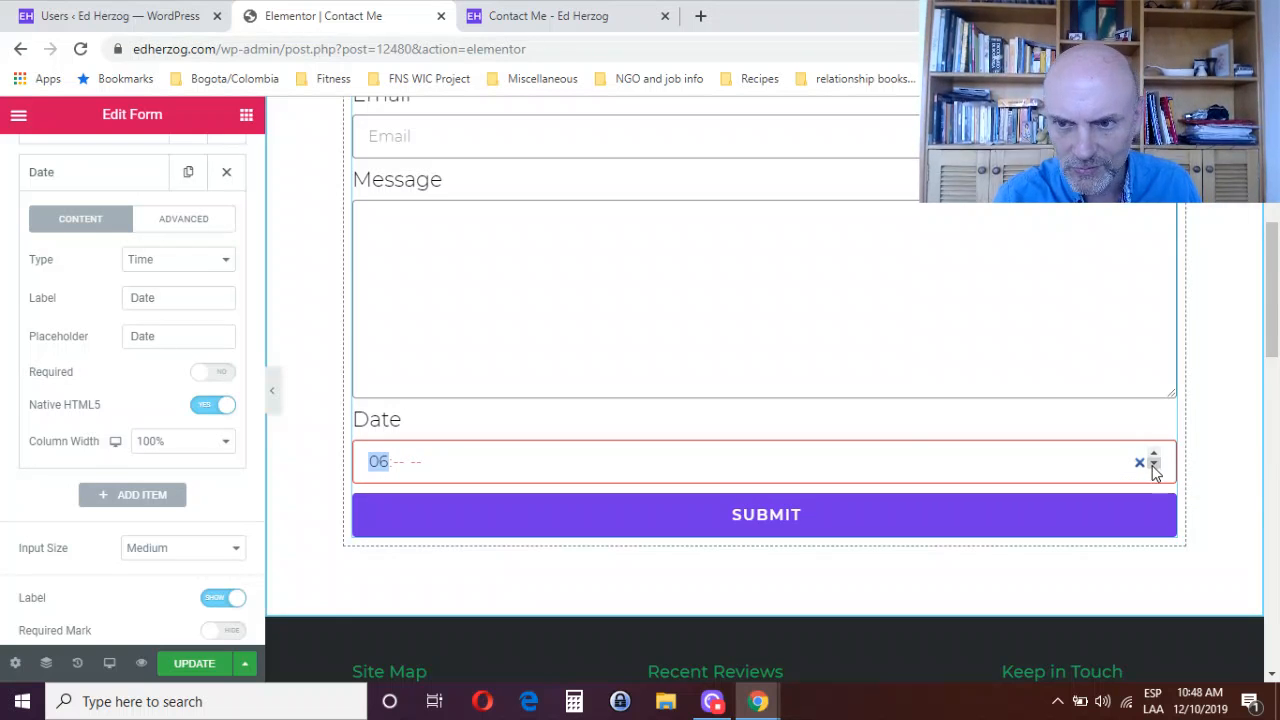
pyautogui.press('Right')
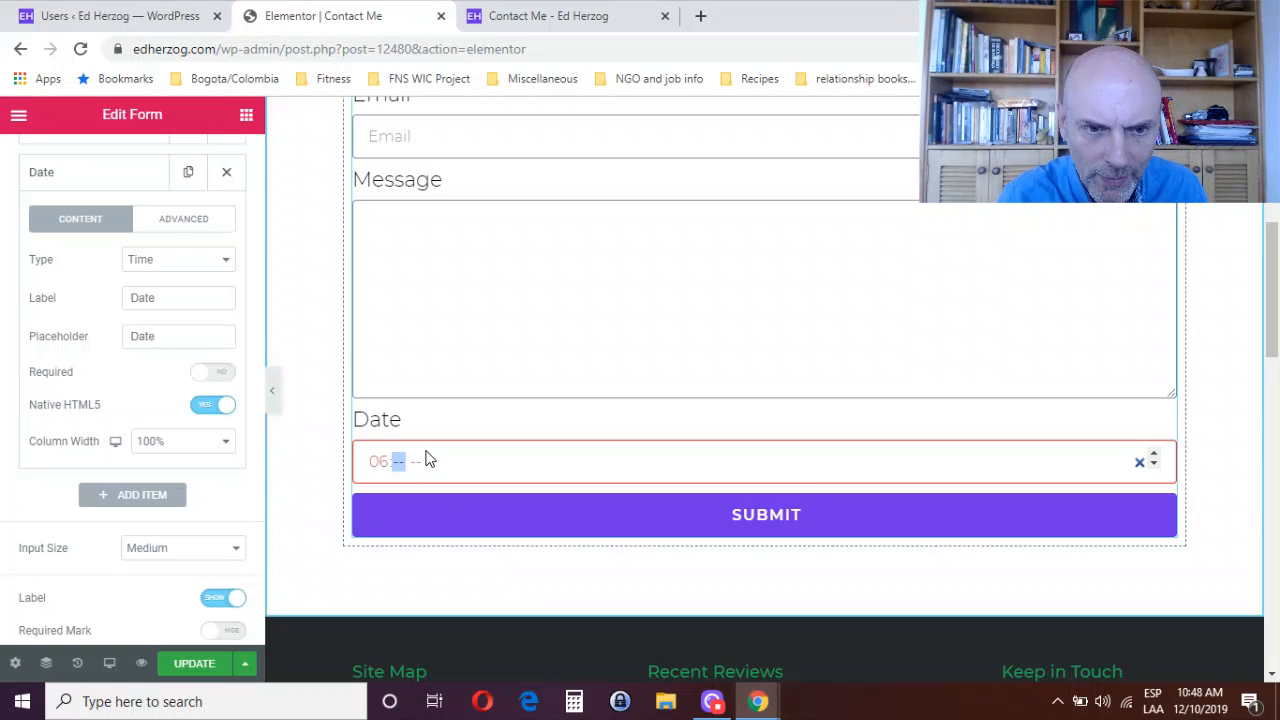
pyautogui.click(1153, 454)
pyautogui.click(1153, 454)
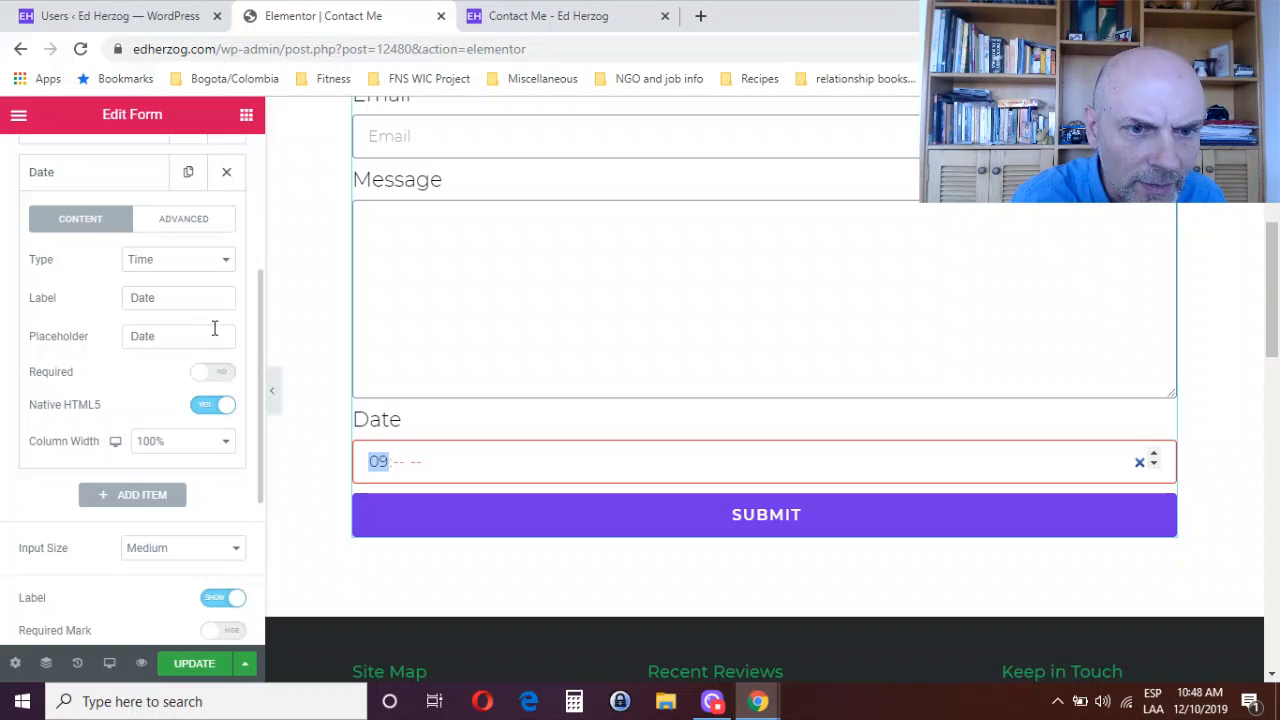
# - Replace both the time field's label and its placeholder with "Time"
pyautogui.click(170, 303)
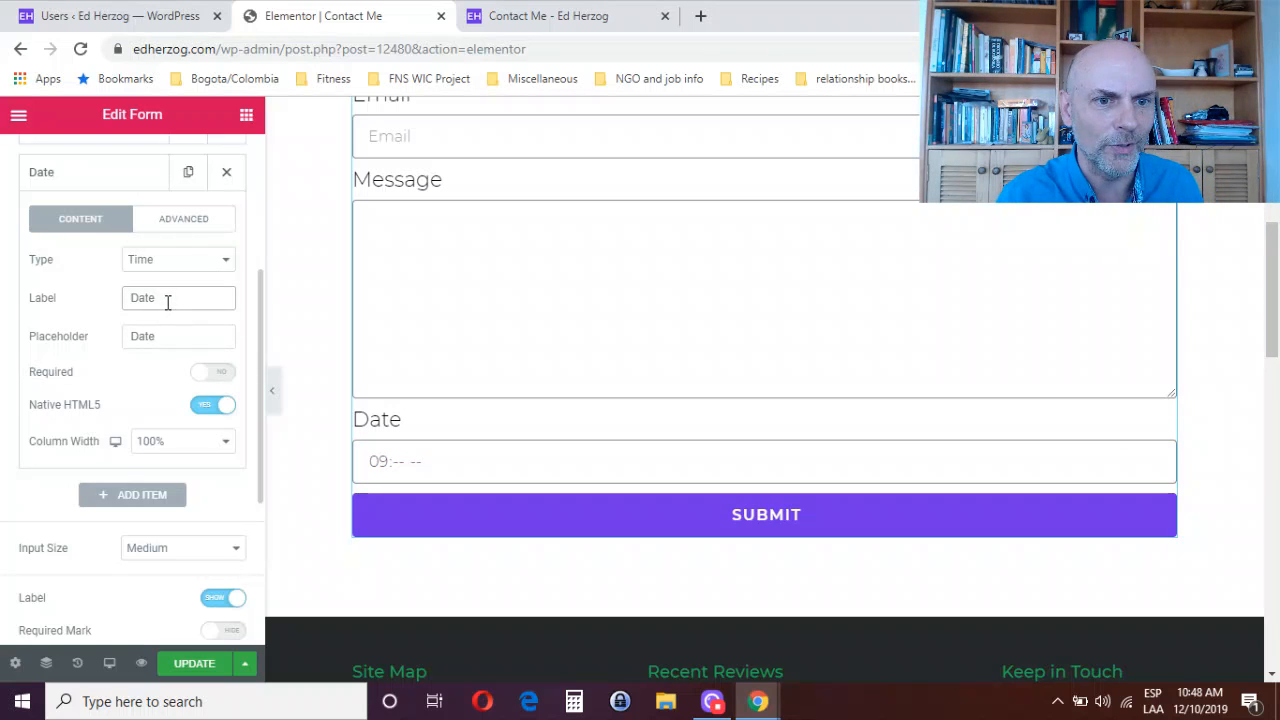
pyautogui.moveTo(155, 303); pyautogui.dragTo(125, 303)
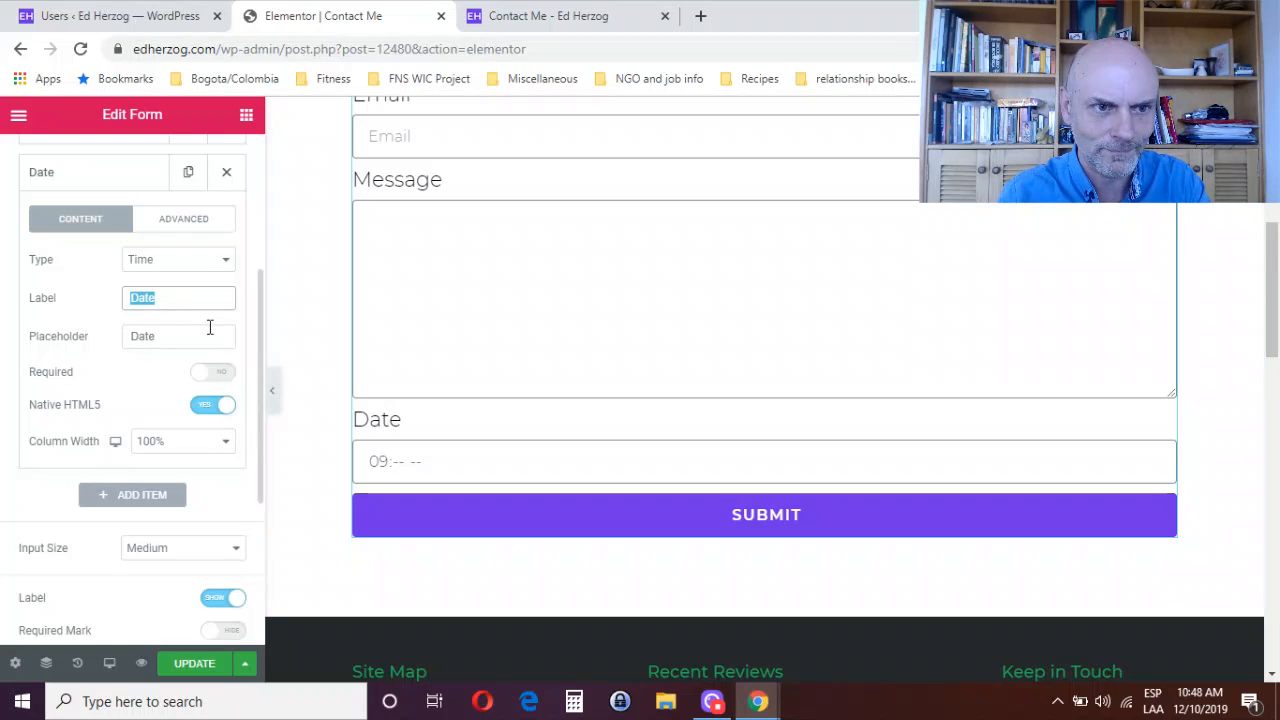
pyautogui.write('Time')
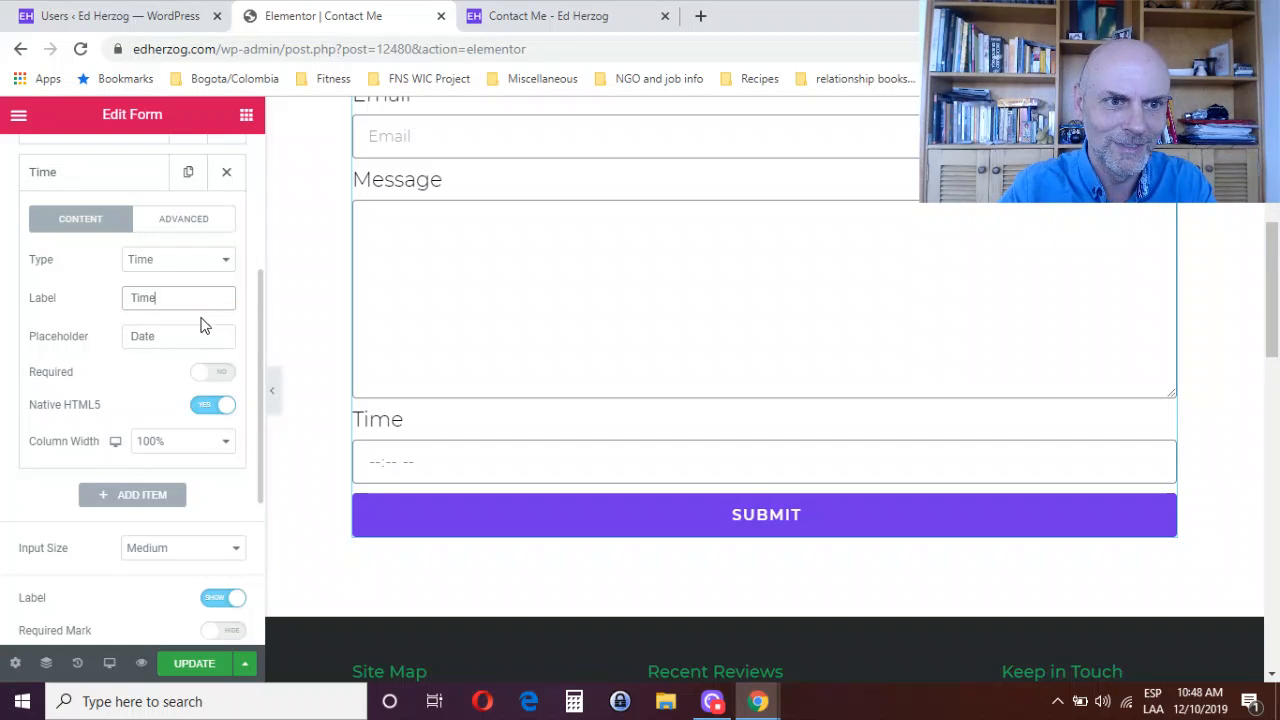
pyautogui.press('Tab')
pyautogui.write('Tiem')
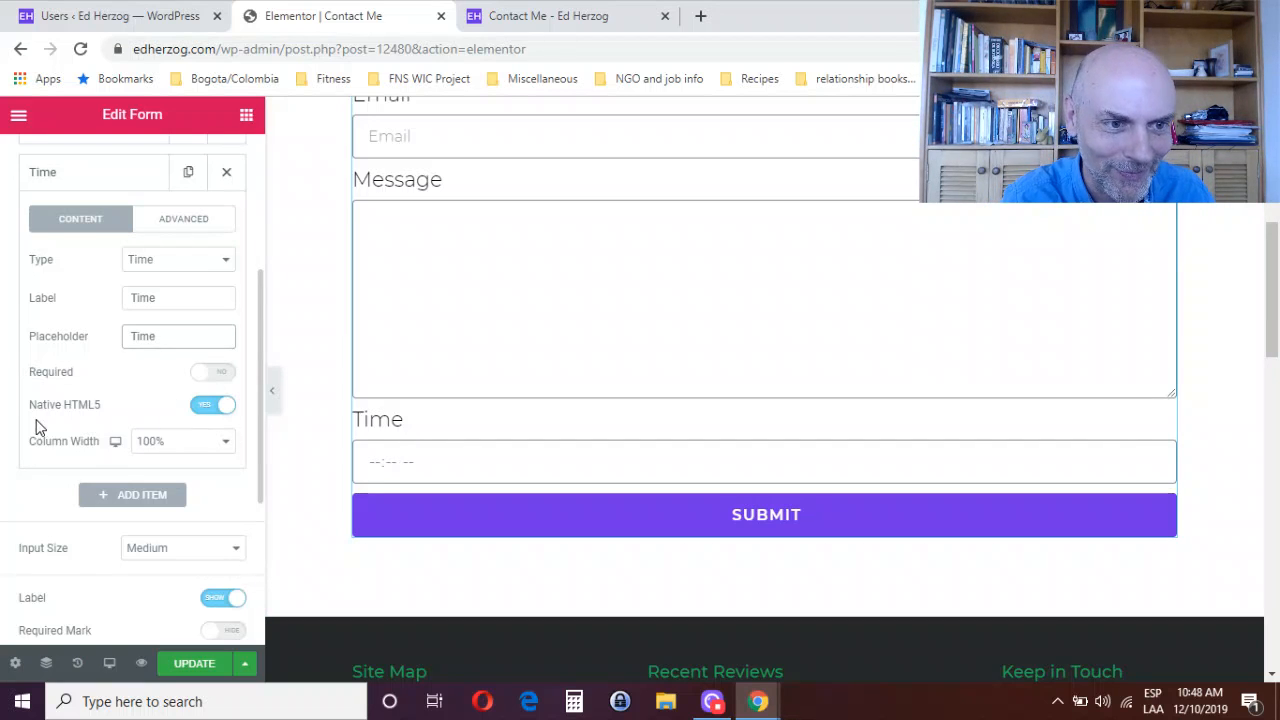
# - Test the native time field in the form preview by entering 9:39, advancing the hour to 10 and clearing the entry
pyautogui.click(405, 460)
pyautogui.click(381, 467)
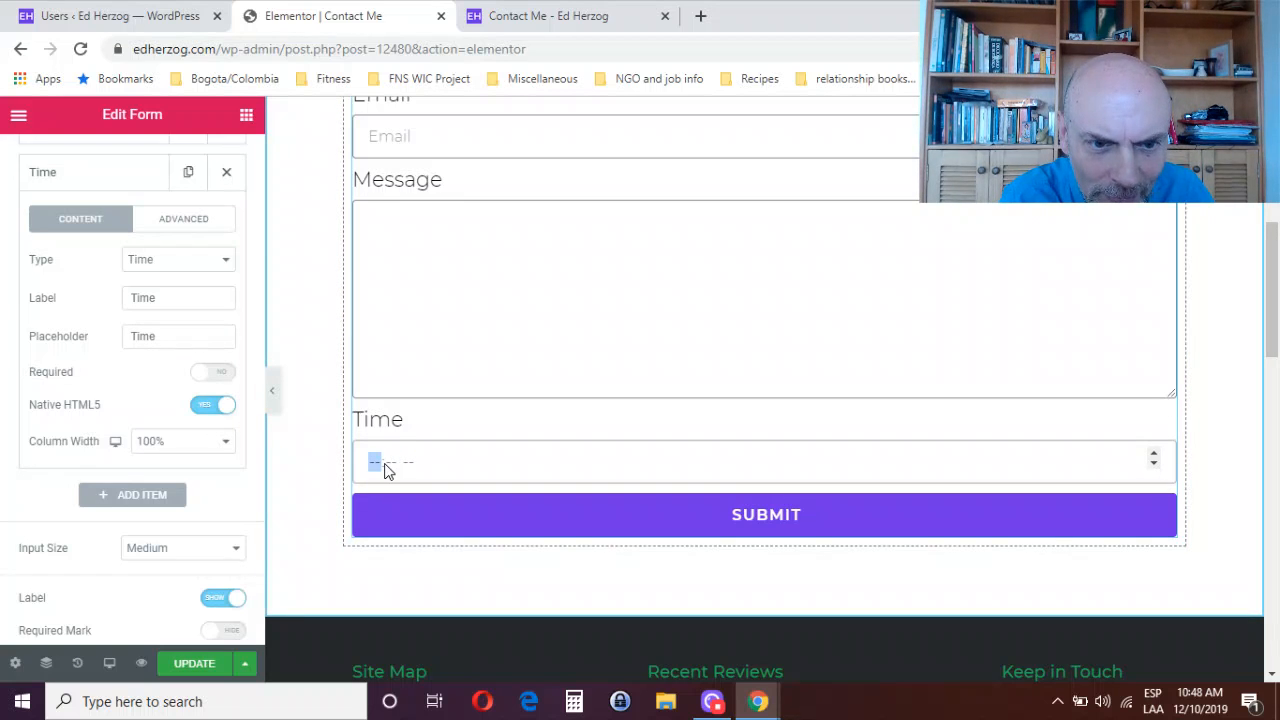
pyautogui.write('9:39')
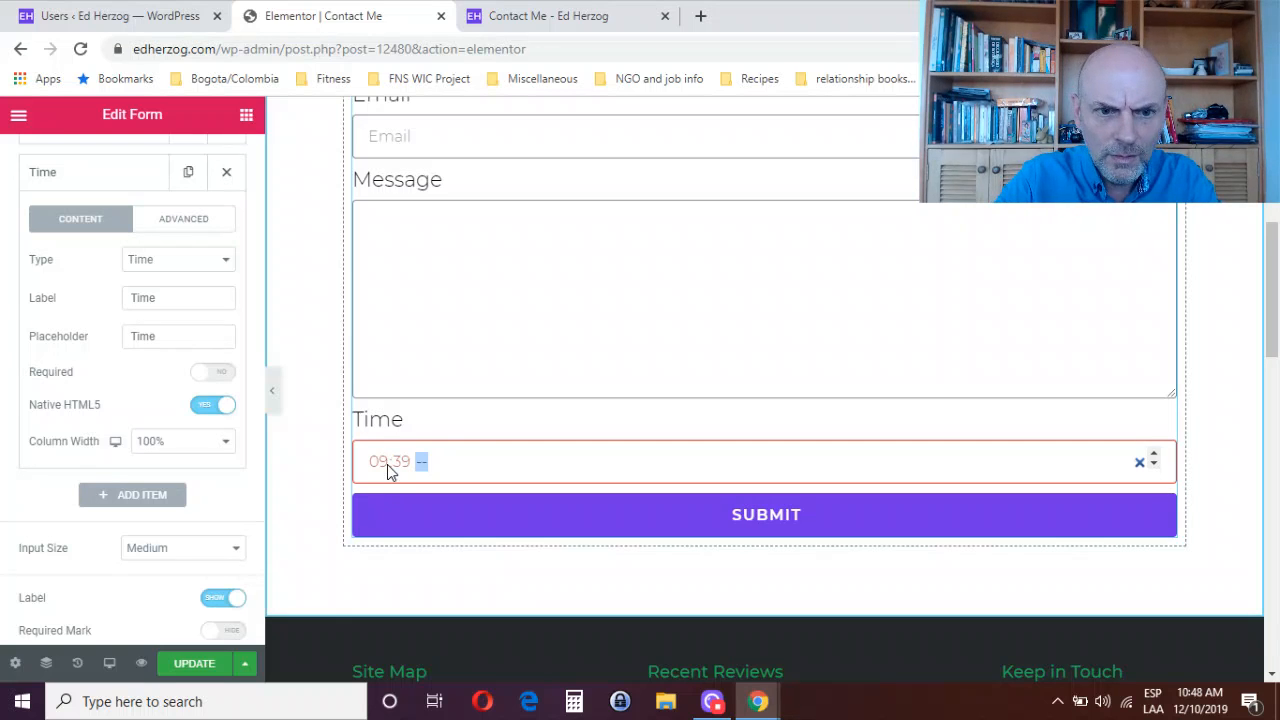
pyautogui.click(1153, 455)
pyautogui.click(418, 461)
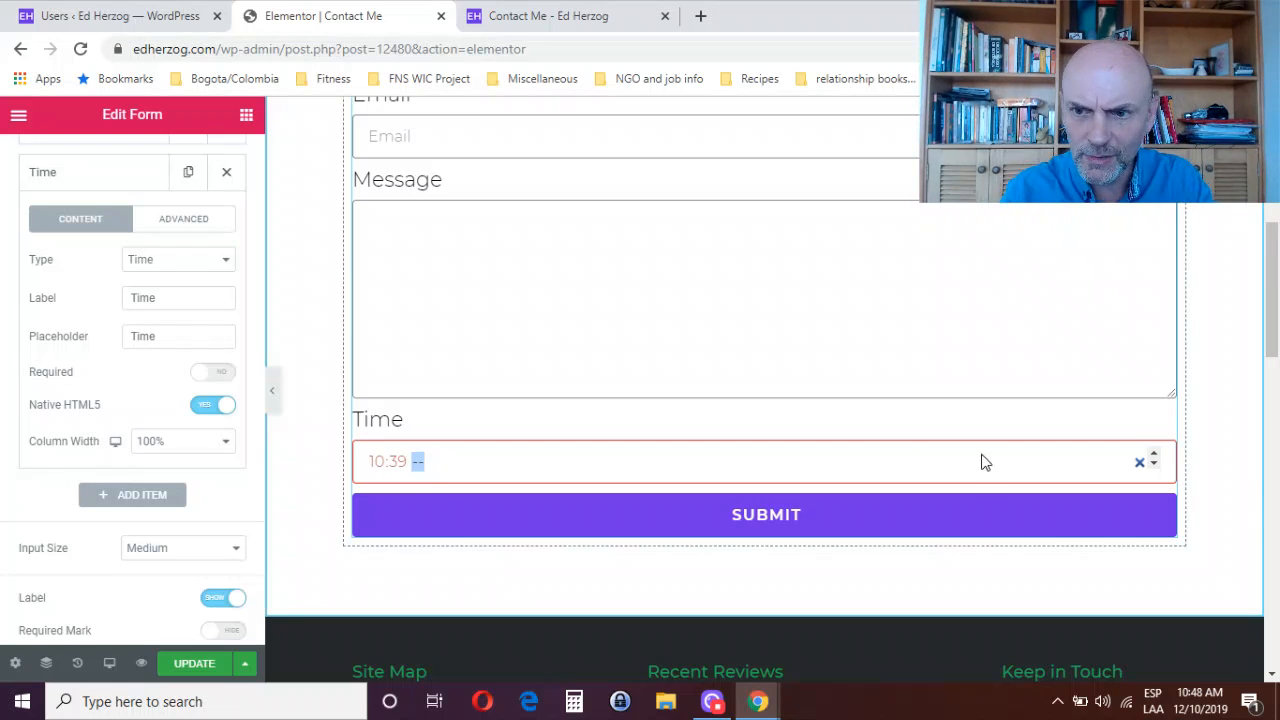
pyautogui.click(1139, 463)
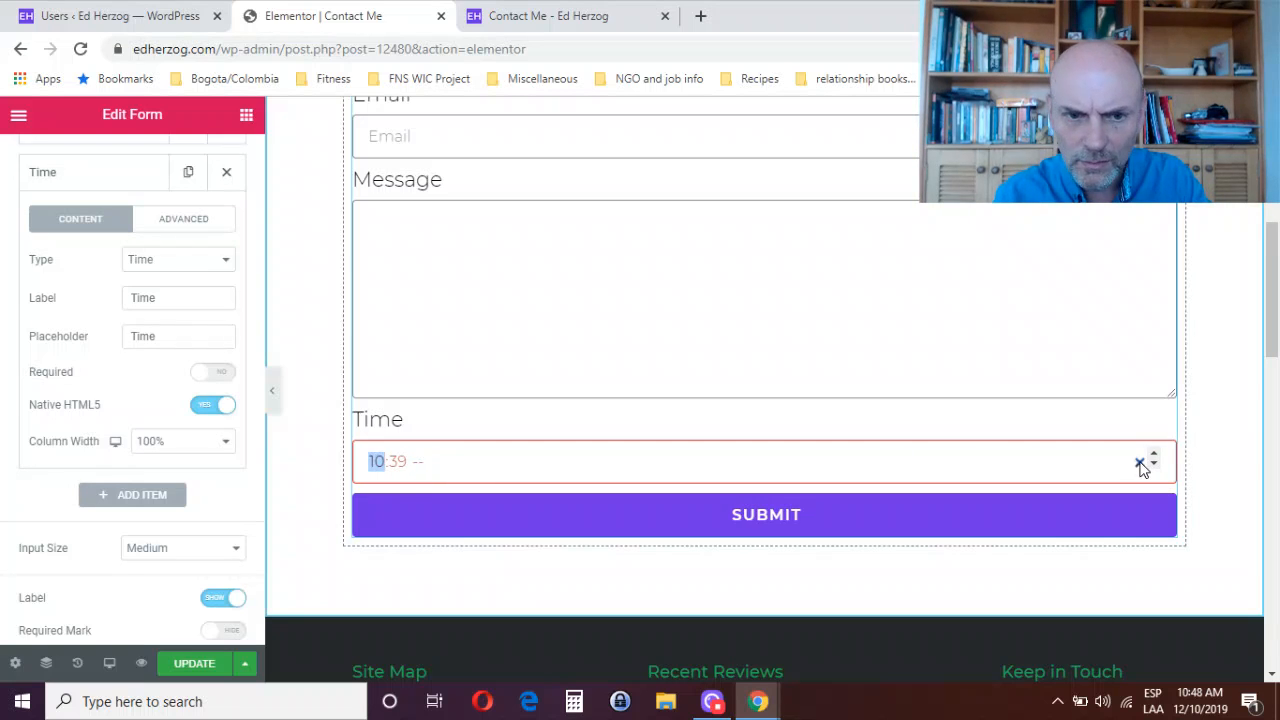
# - Turn off Native HTML5 and test the preview's time picker with 04:20, switching between AM and PM and ending on PM
pyautogui.click(207, 406)
pyautogui.click(395, 465)
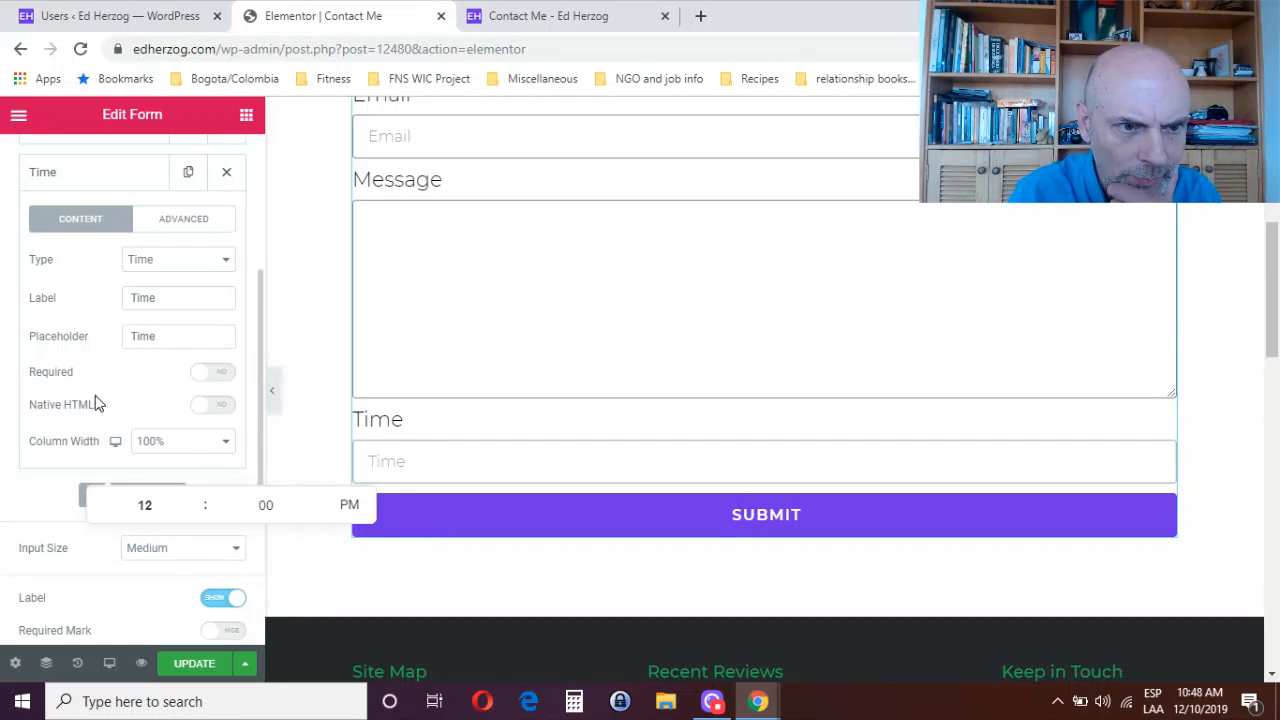
pyautogui.click(196, 499)
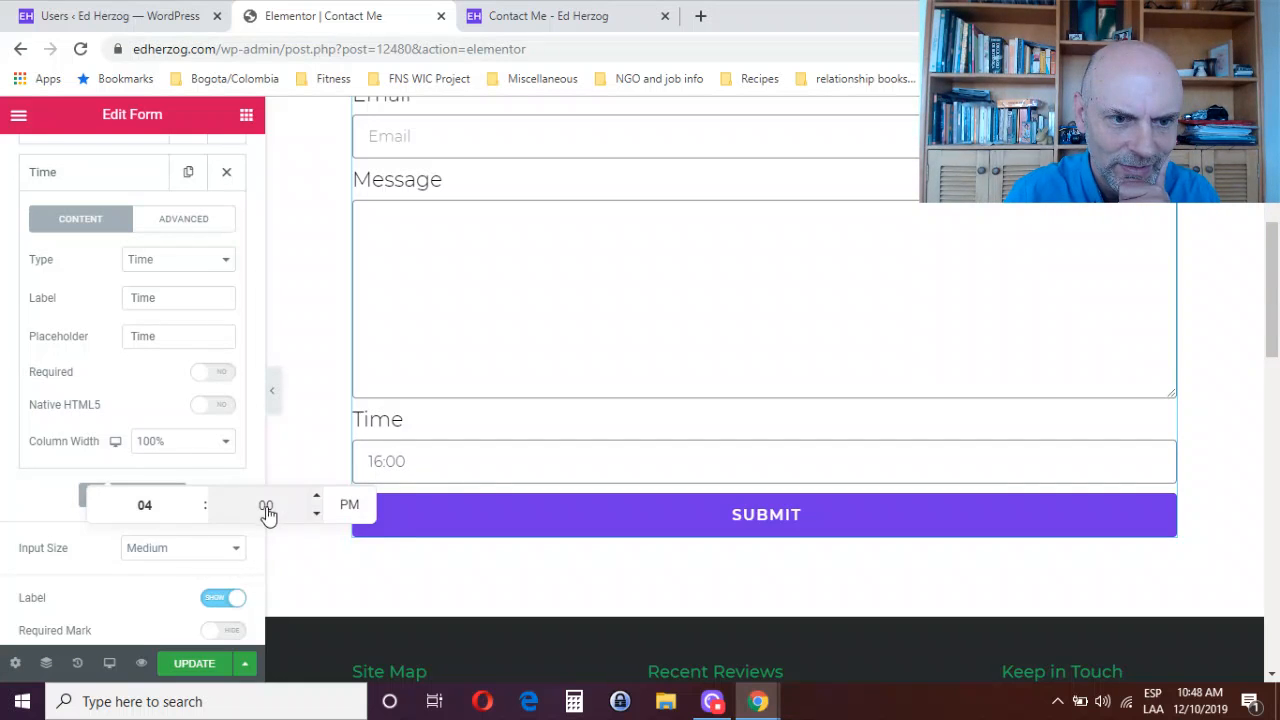
pyautogui.click(316, 500)
pyautogui.click(316, 500)
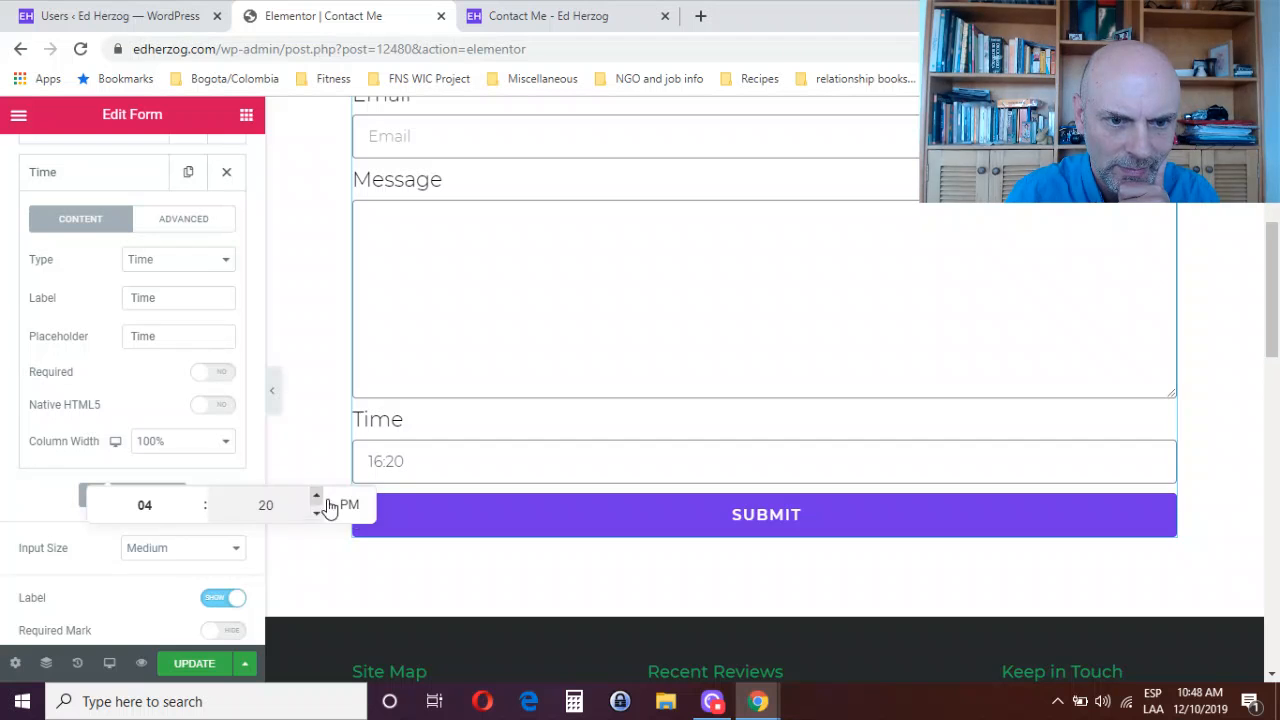
pyautogui.click(354, 507)
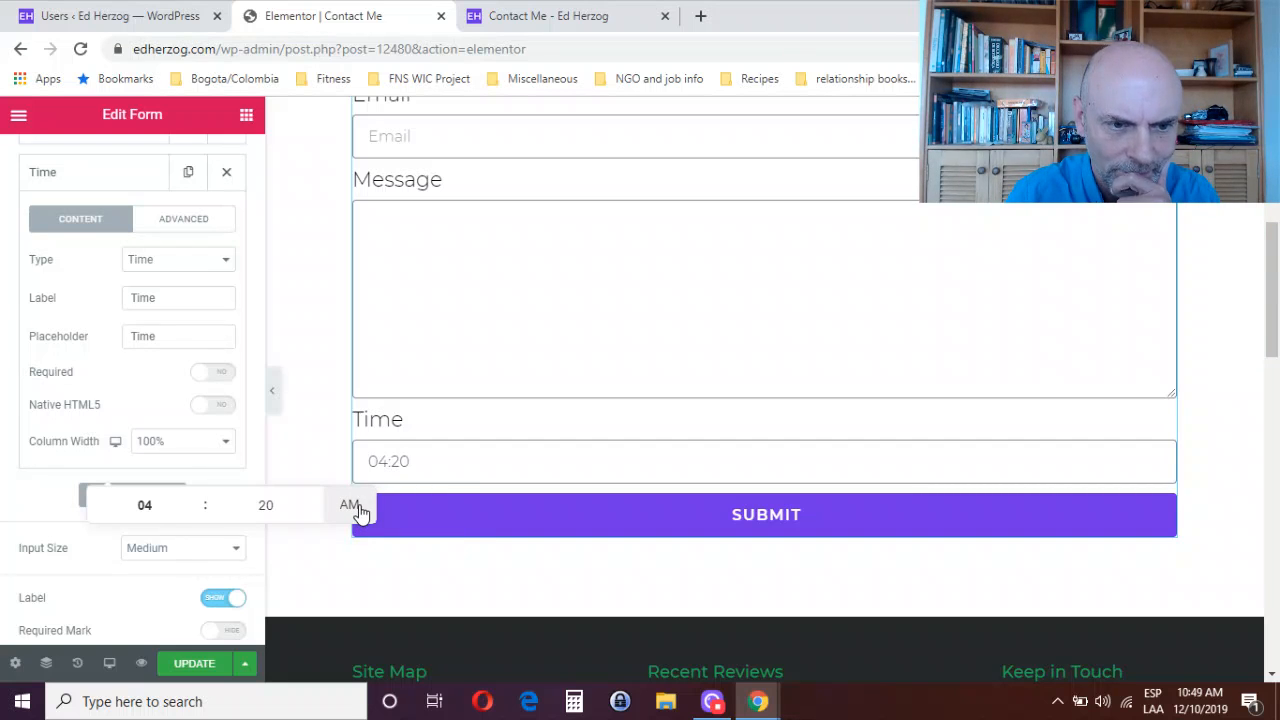
pyautogui.click(355, 508)
pyautogui.click(357, 507)
pyautogui.click(357, 507)
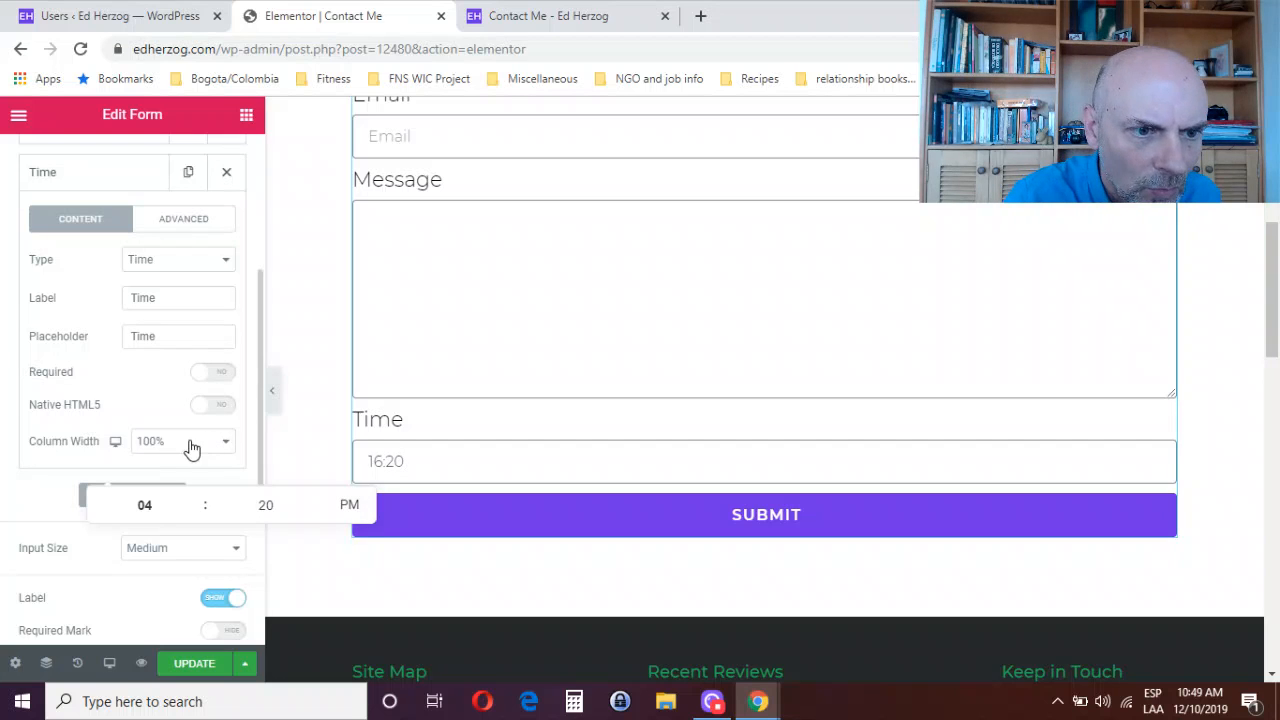
# - Turn Native HTML5 back on and step the preview time field's hours up to 07
pyautogui.click(222, 405)
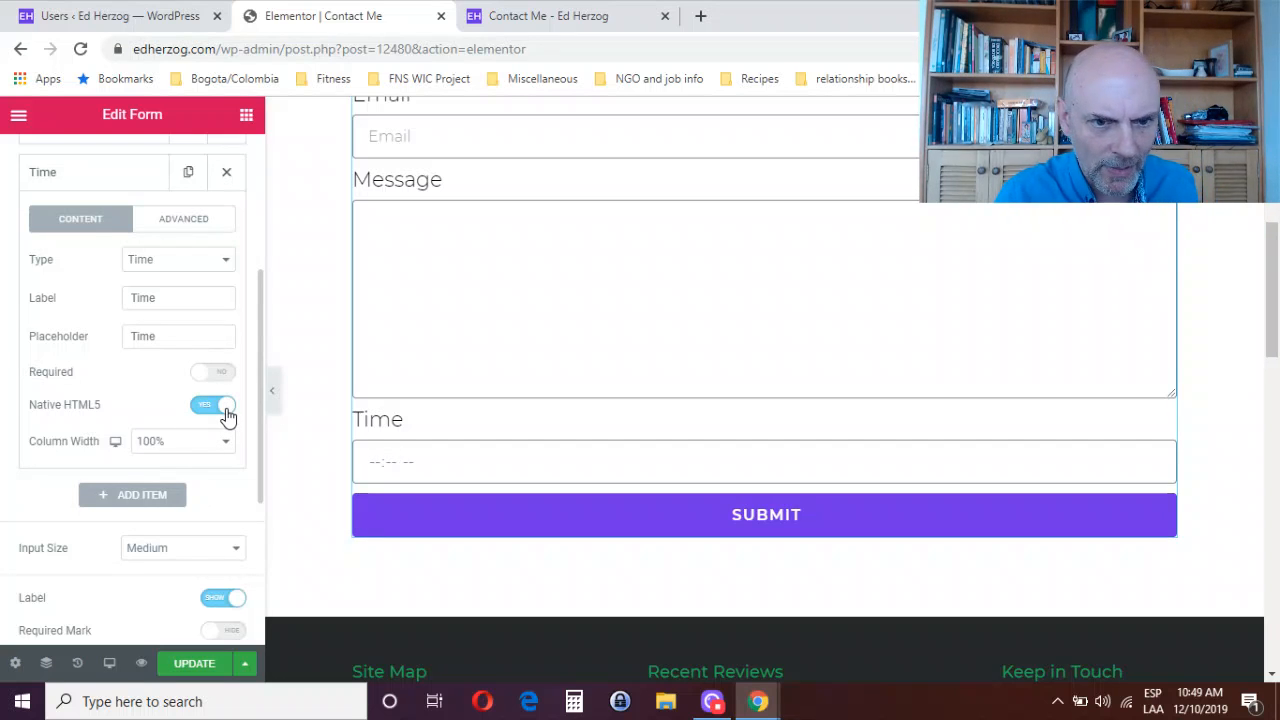
pyautogui.click(424, 474)
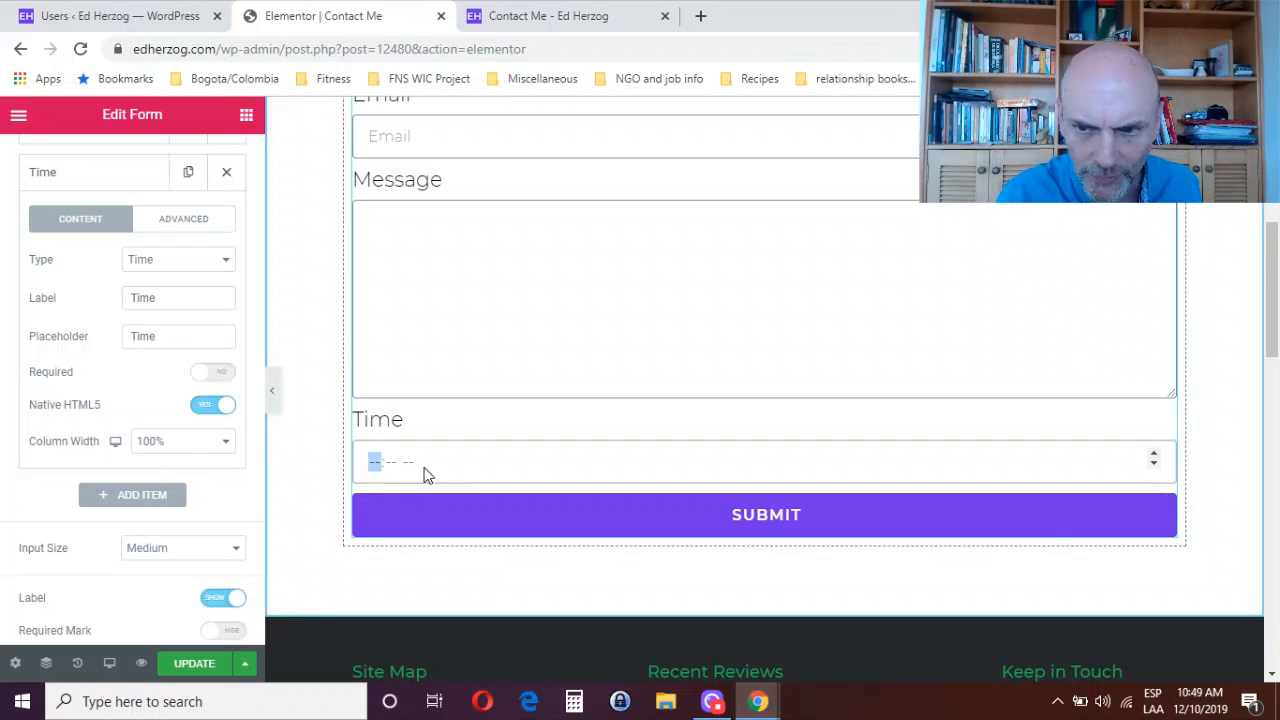
pyautogui.click(1153, 455)
pyautogui.click(1153, 455)
pyautogui.click(1153, 455)
pyautogui.click(1153, 455)
pyautogui.click(1153, 455)
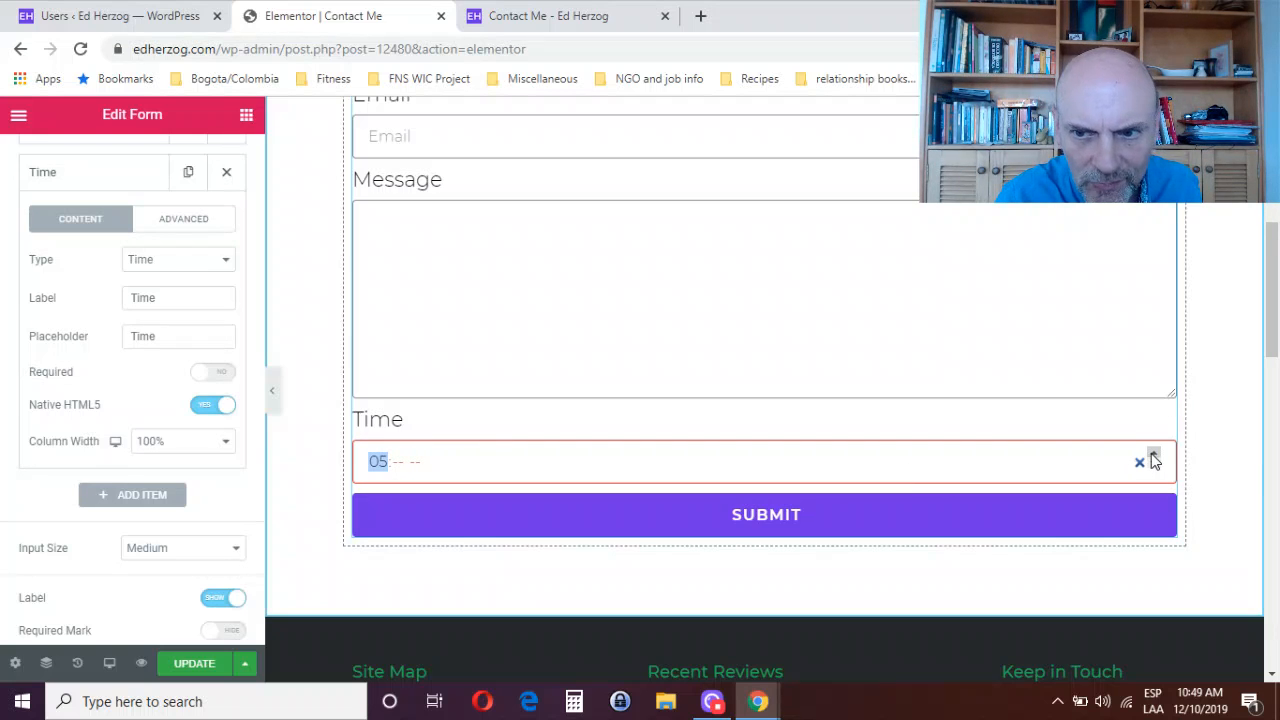
pyautogui.click(398, 463)
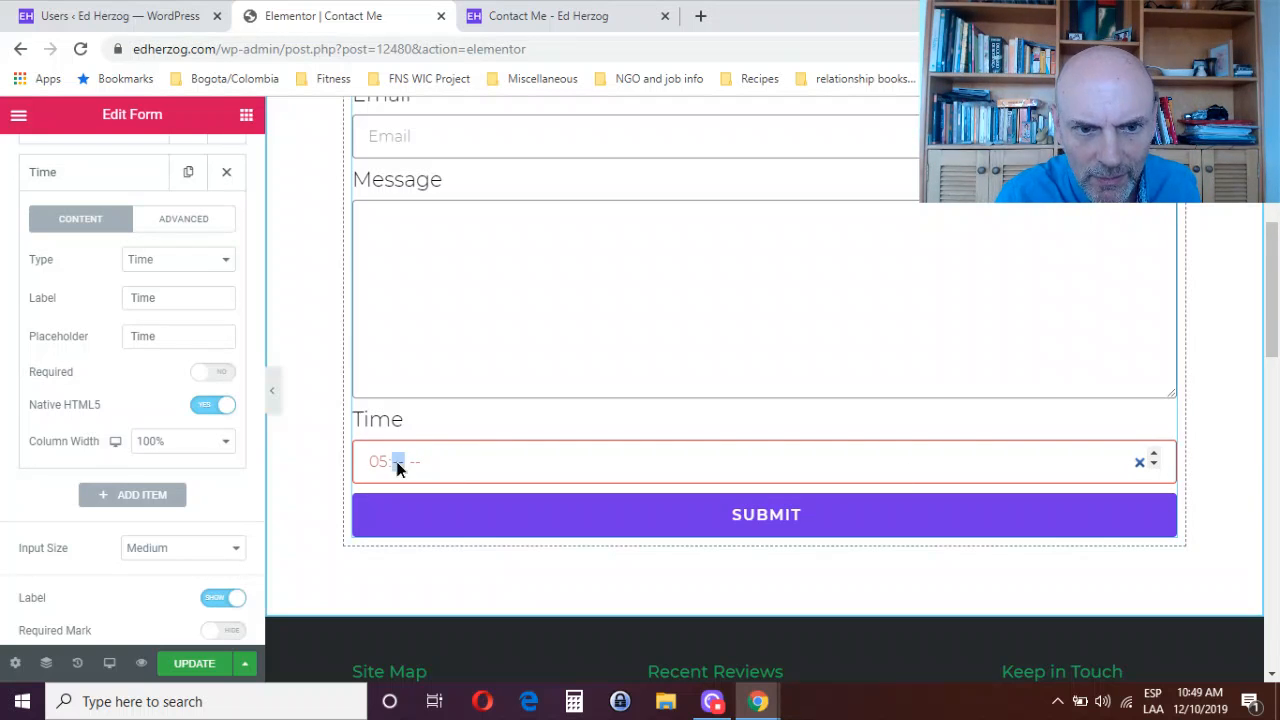
pyautogui.click(1153, 455)
pyautogui.click(1153, 455)
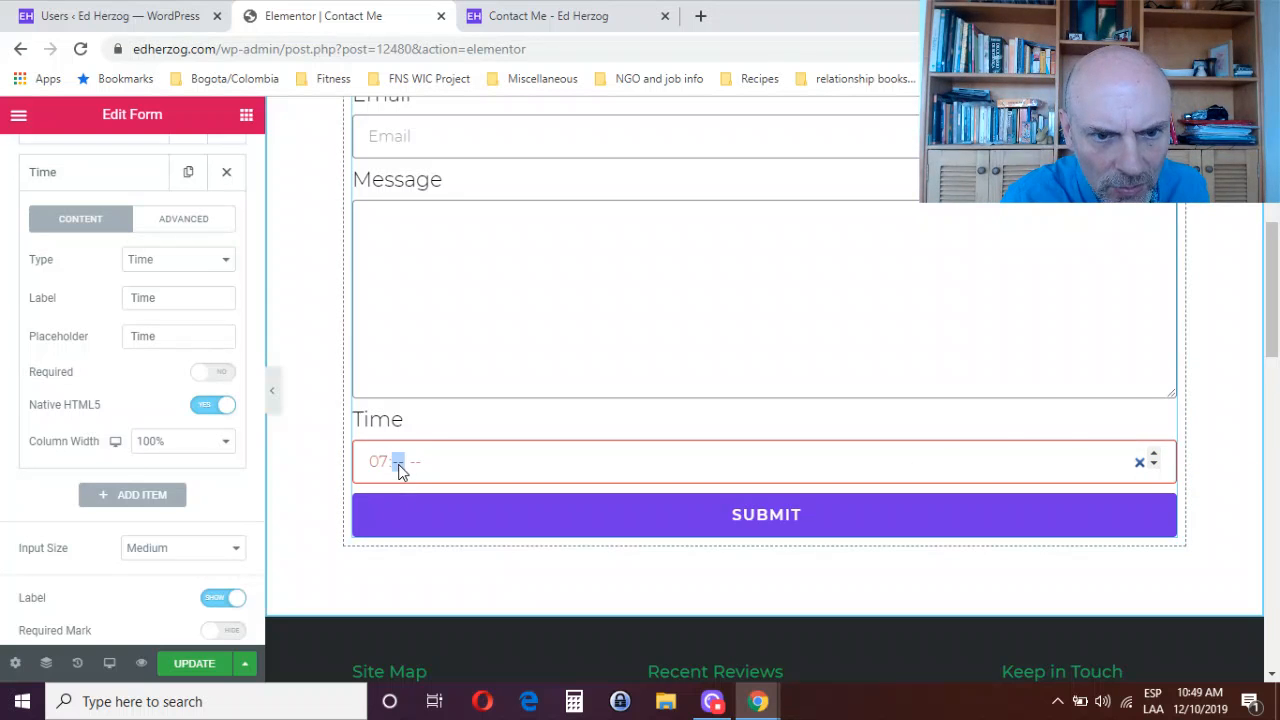
# - Set the preview time's minutes to 09, advance the hours to 09 and clear the time field
pyautogui.write('09')
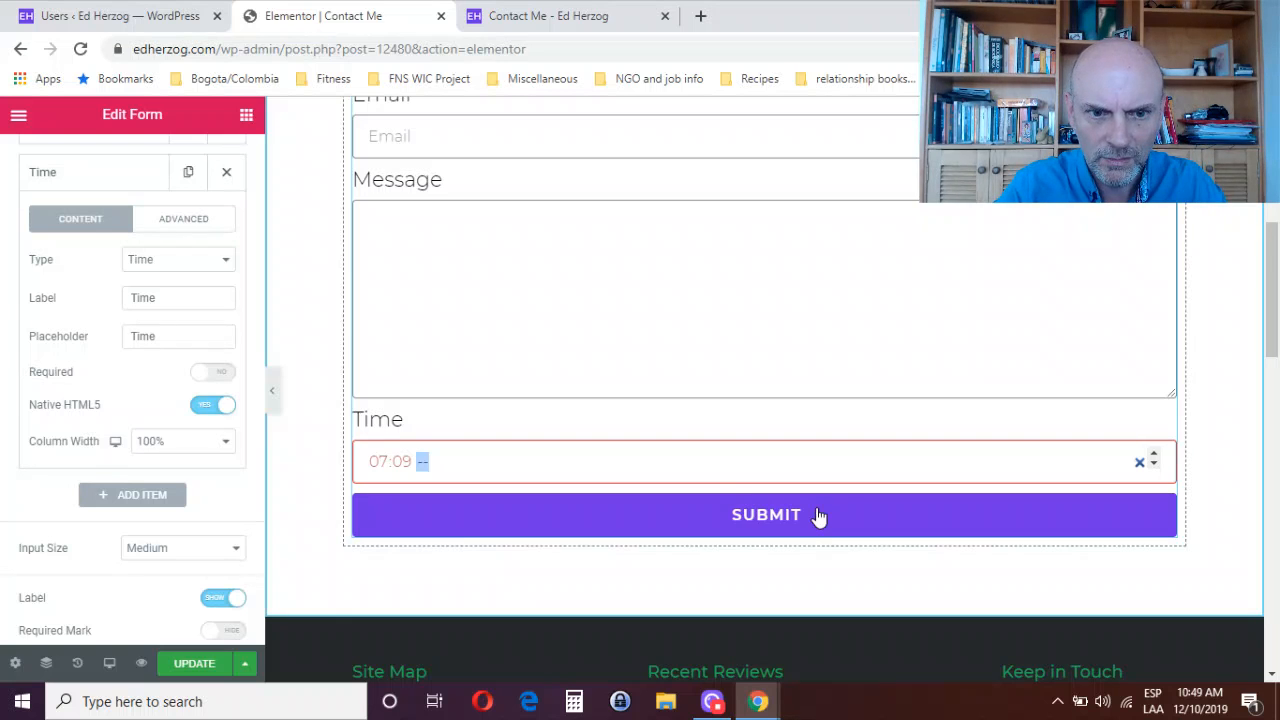
pyautogui.click(1154, 455)
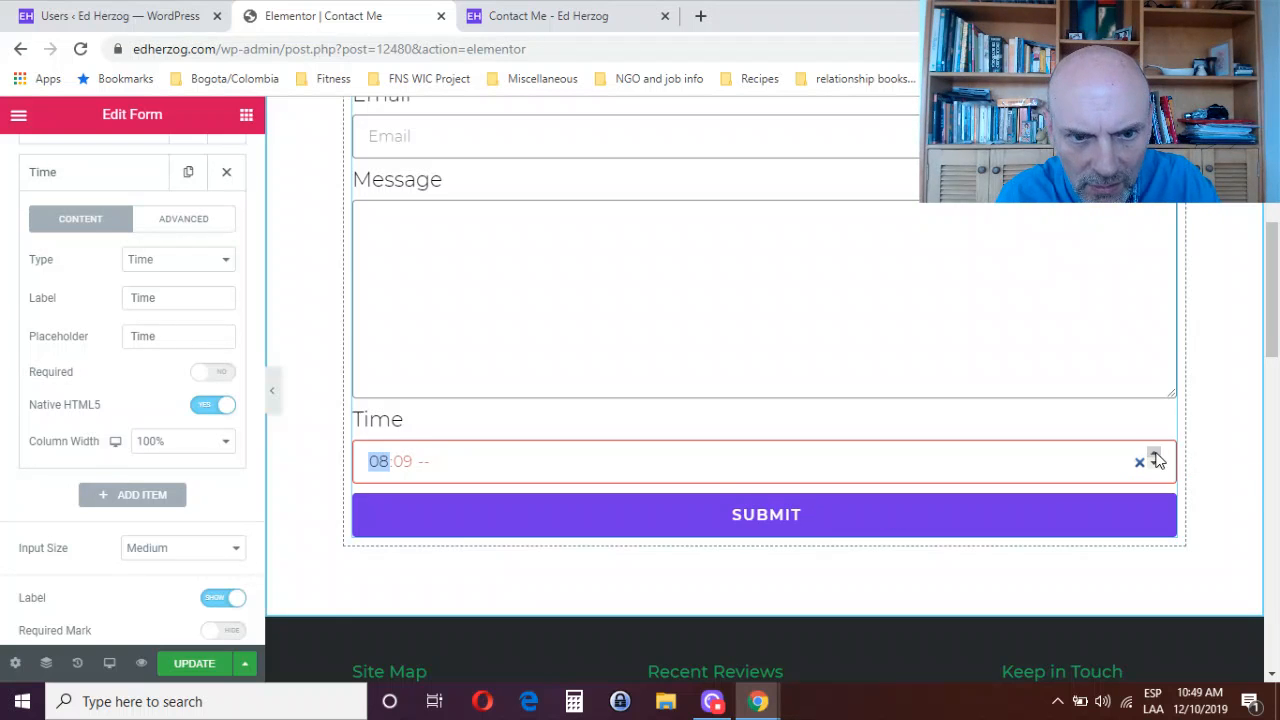
pyautogui.click(426, 466)
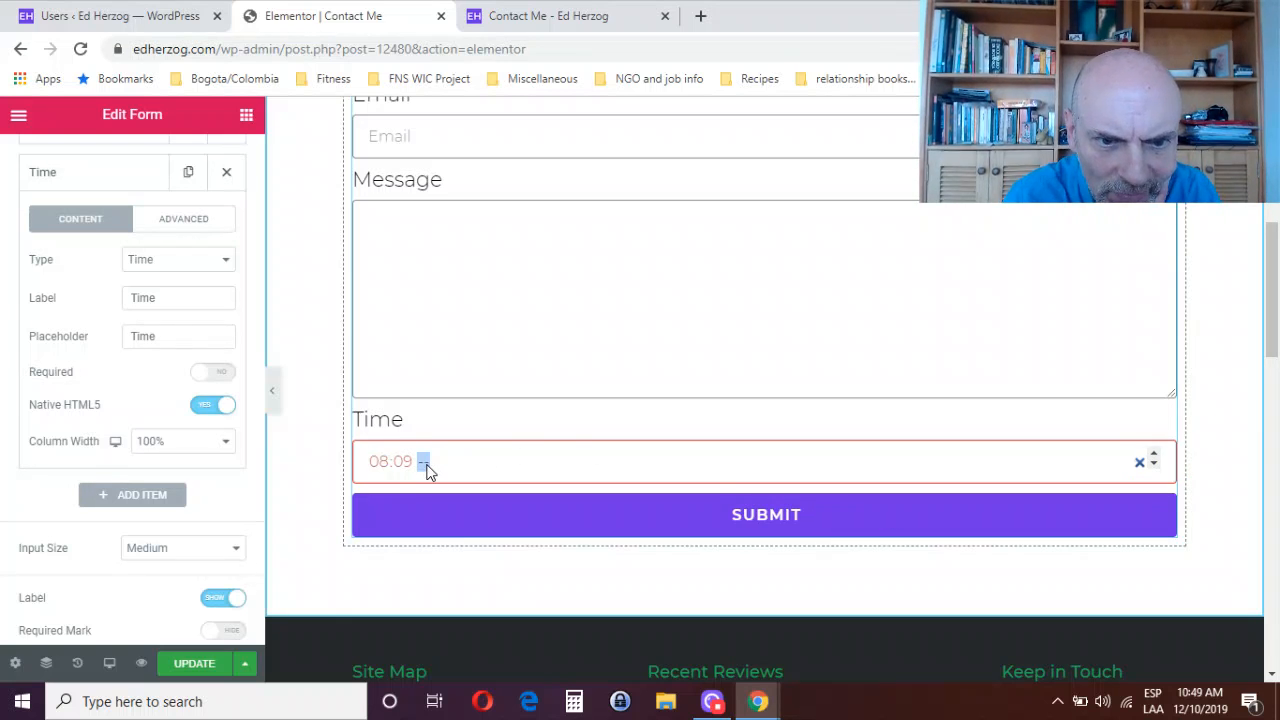
pyautogui.click(1154, 455)
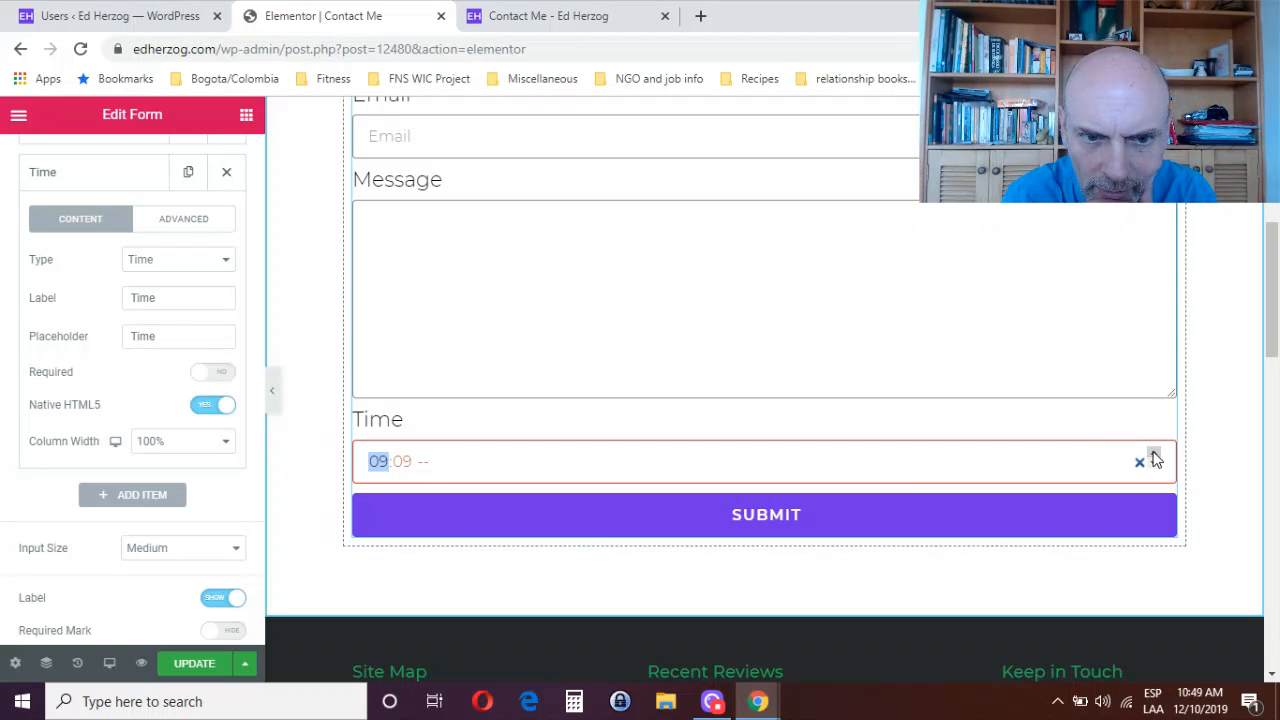
pyautogui.click(1139, 462)
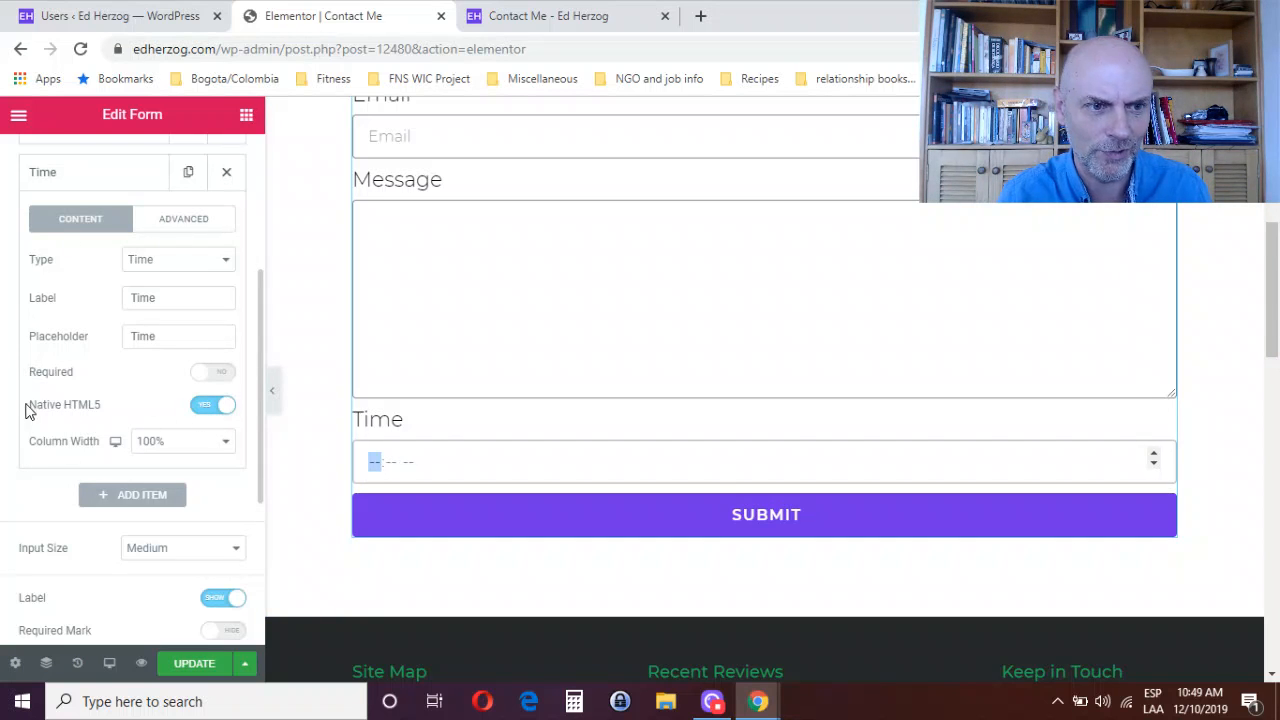
# - Change the field's type from Time to File Upload and replace its label with "File"
pyautogui.click(192, 262)
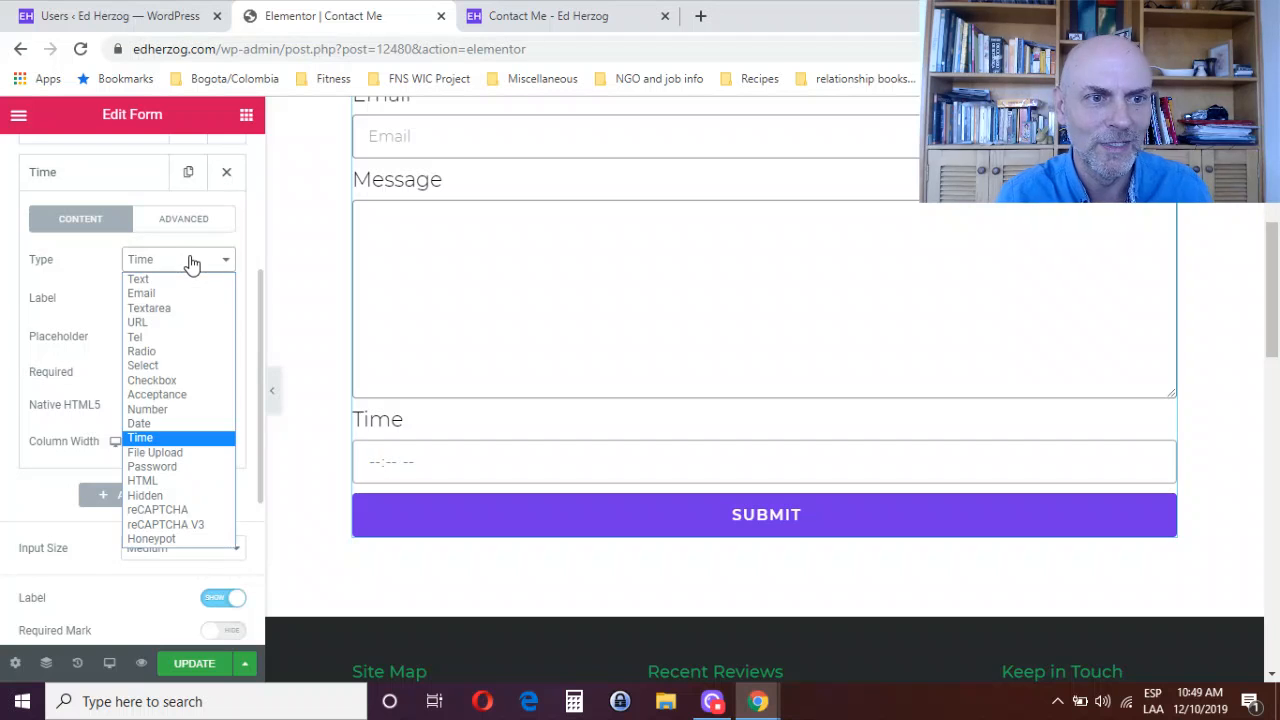
pyautogui.click(193, 455)
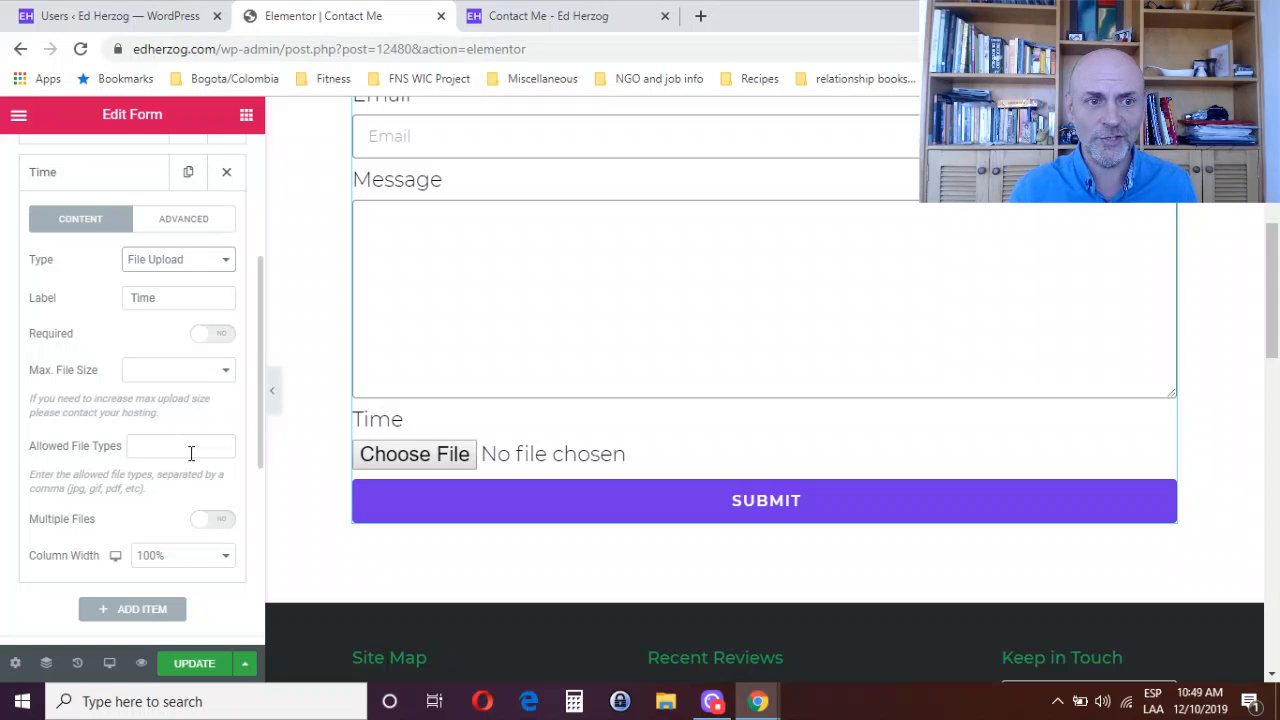
pyautogui.doubleClick(189, 295)
pyautogui.write('File')
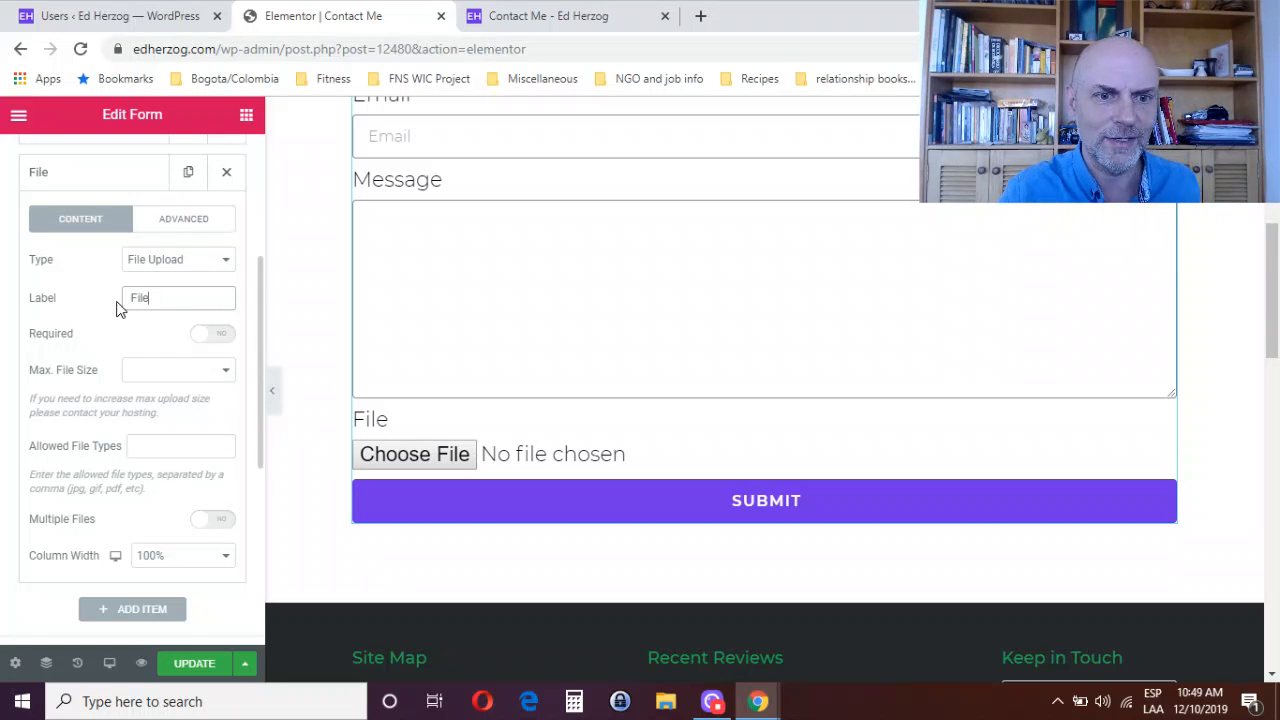
# - Examine the file field's Max. File Size choices without picking one, and look at the empty Allowed File Types setting
pyautogui.click(148, 375)
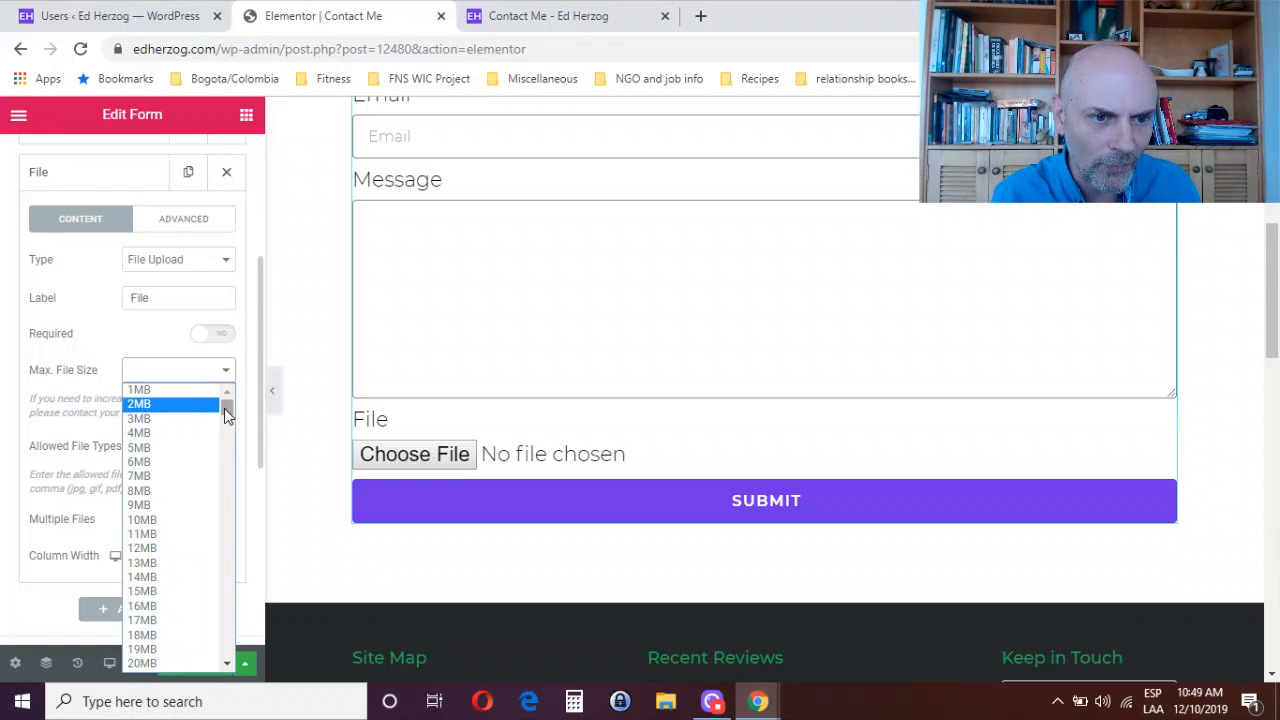
pyautogui.moveTo(227, 406)
pyautogui.mouseDown()
pyautogui.moveTo(207, 657)
pyautogui.moveTo(227, 400)
pyautogui.mouseUp()
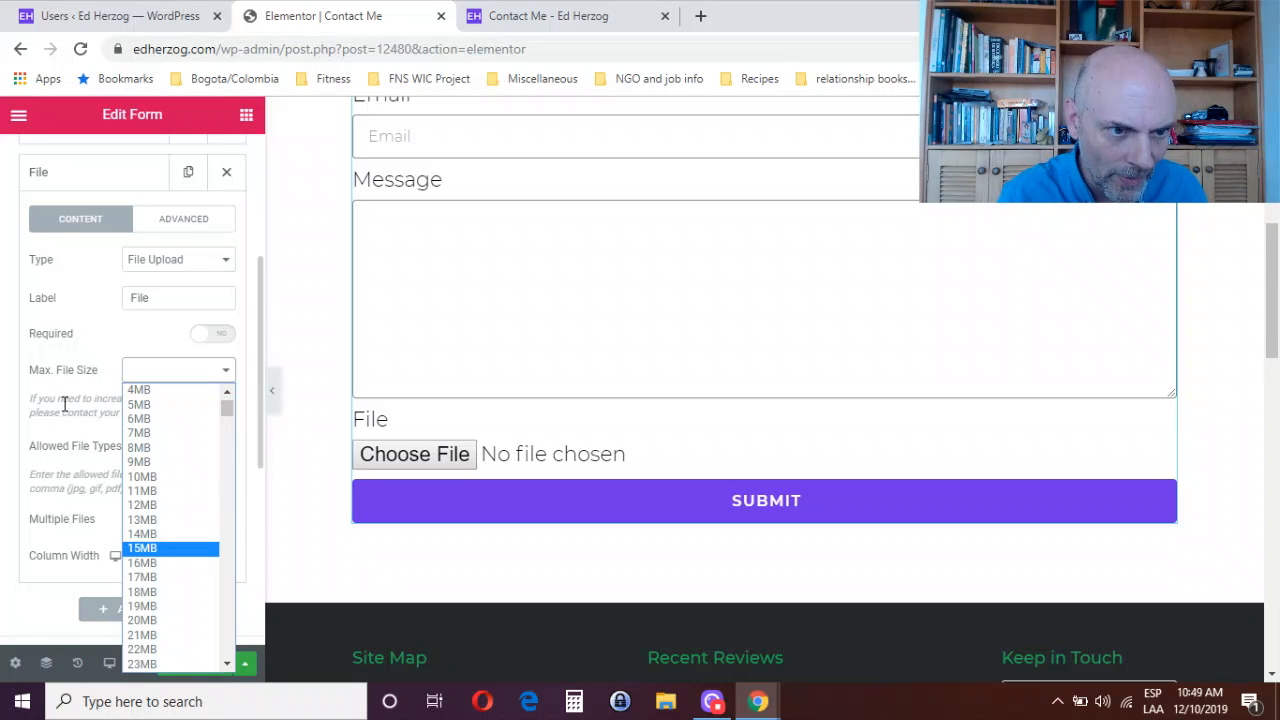
pyautogui.press('Escape')
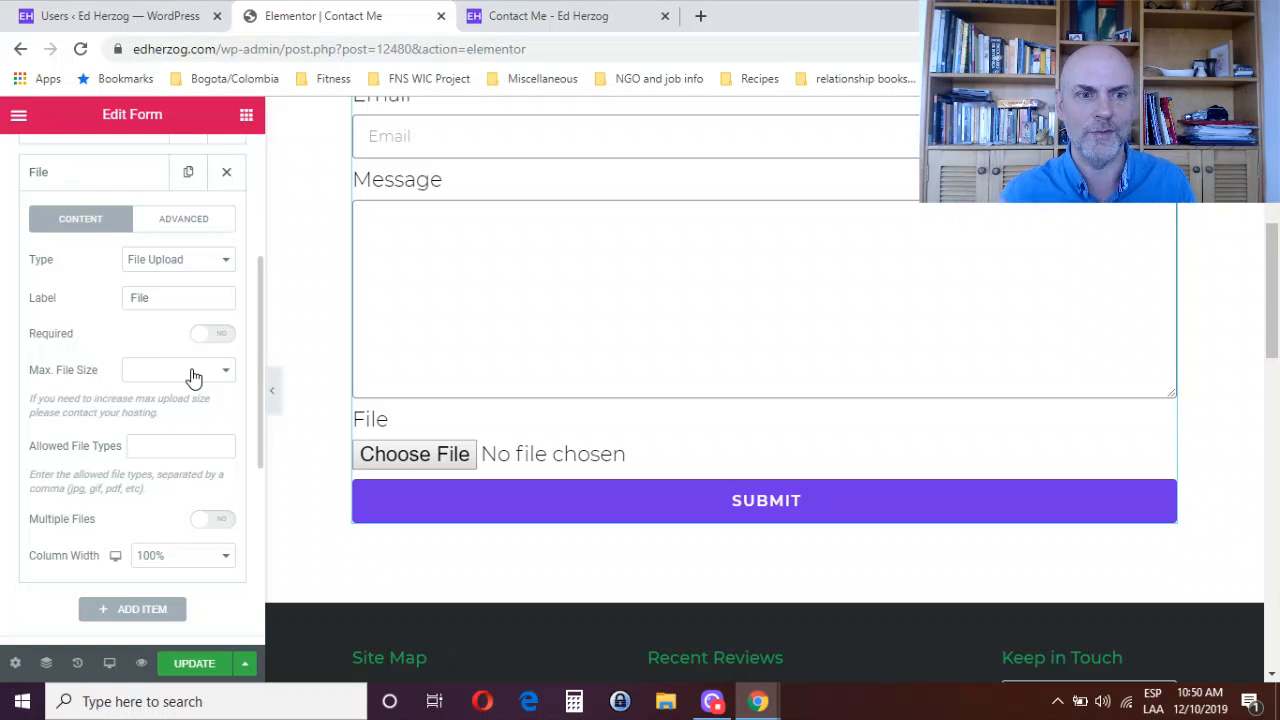
pyautogui.click(182, 443)
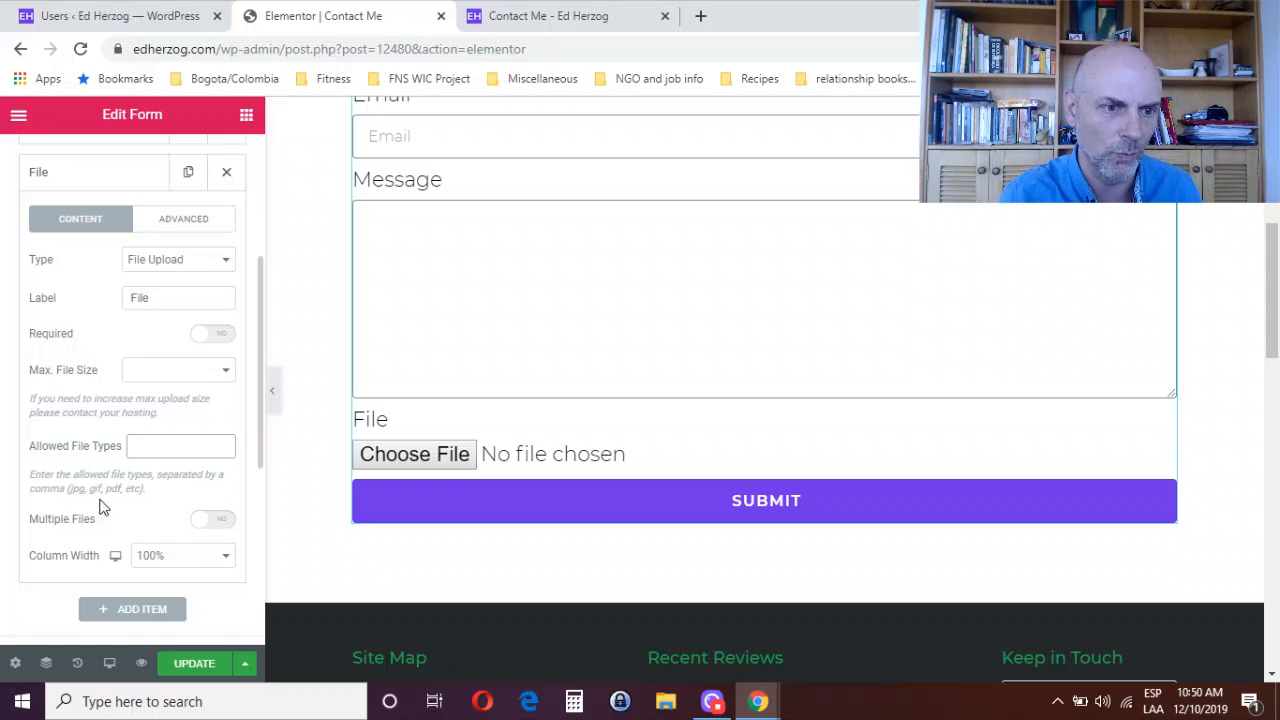
# - Allow multiple files for the upload field and set Max. Files to 6
pyautogui.click(215, 521)
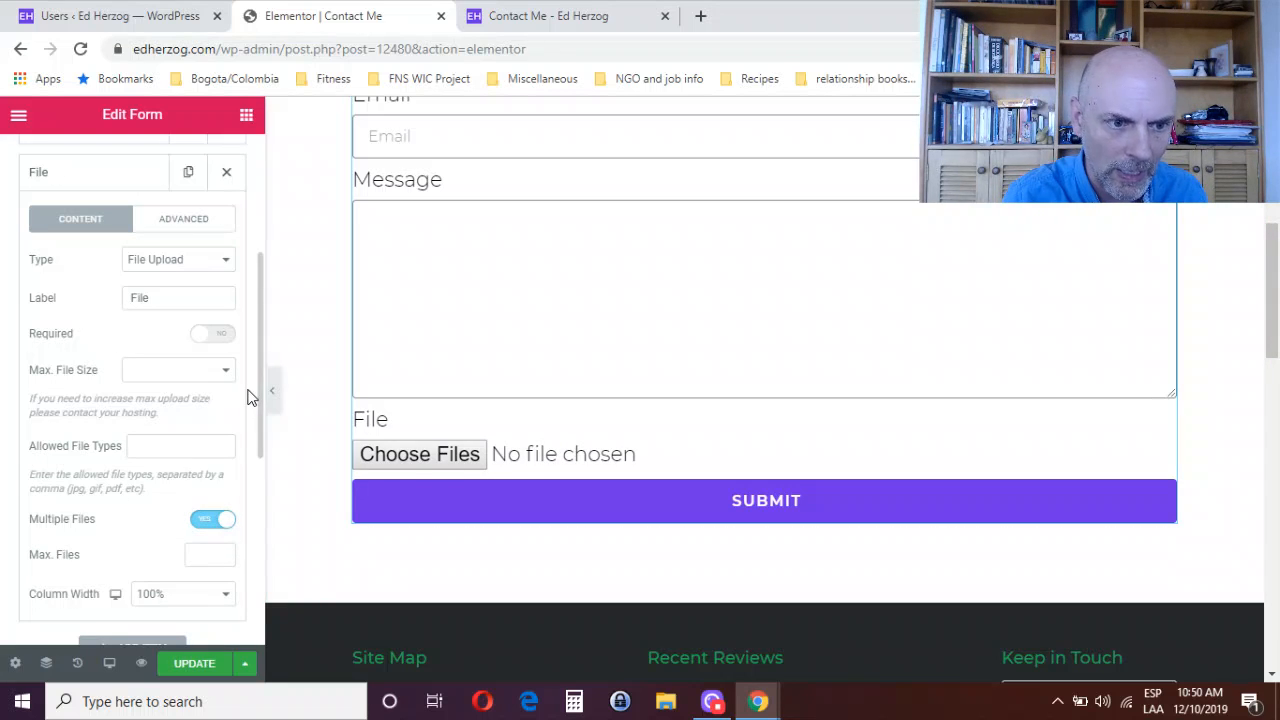
pyautogui.moveTo(259, 380); pyautogui.dragTo(256, 437)
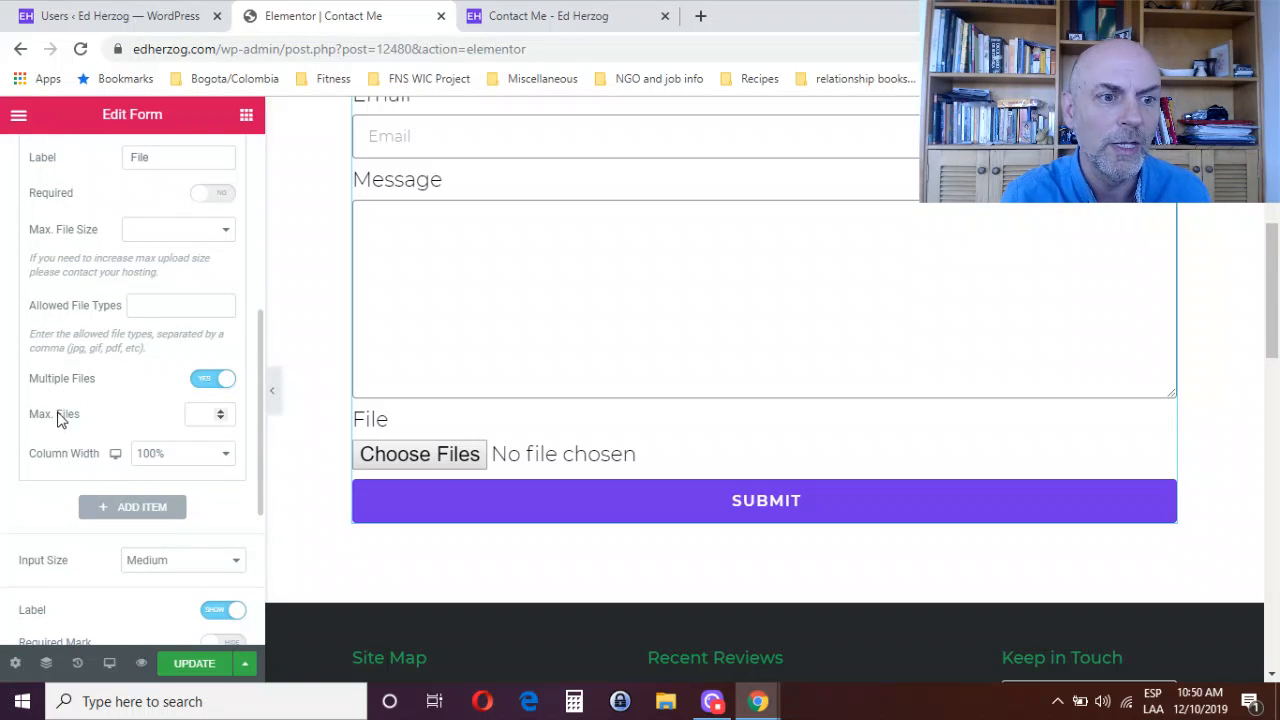
pyautogui.click(220, 413)
pyautogui.click(220, 413)
pyautogui.click(220, 413)
pyautogui.click(220, 413)
pyautogui.click(220, 413)
pyautogui.click(220, 413)
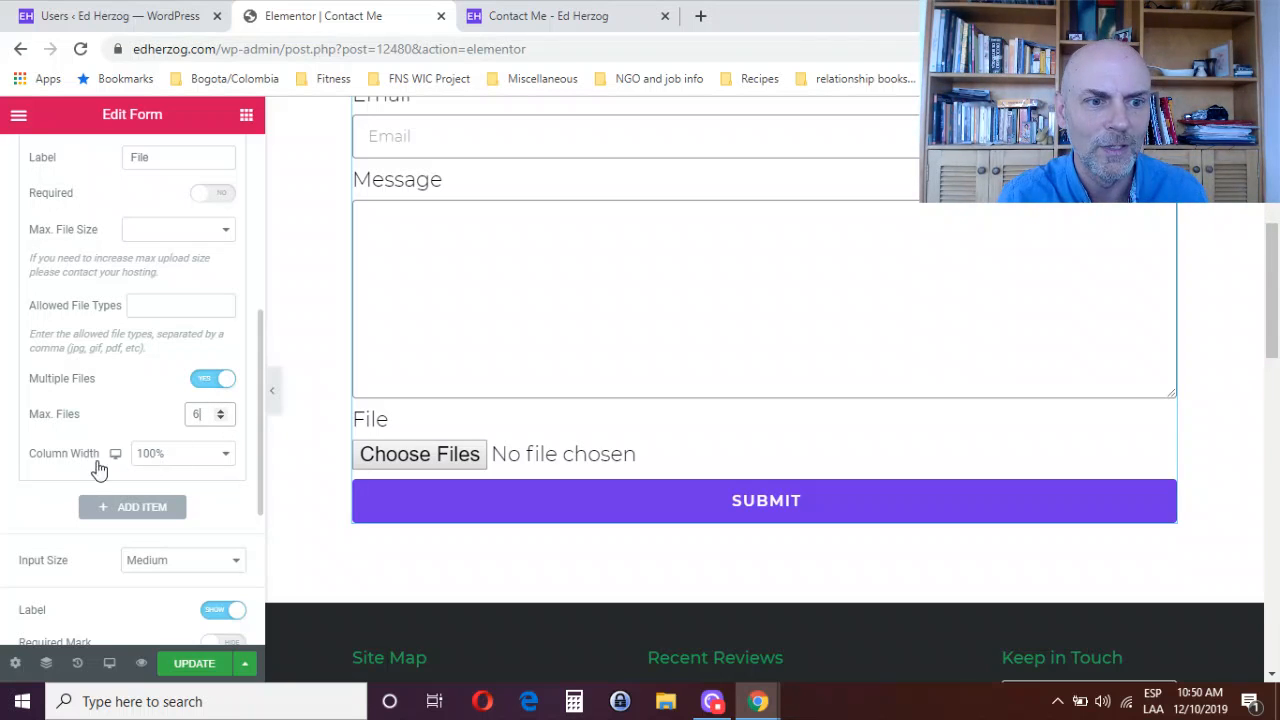
# - Change the File field's type from File Upload to Password
pyautogui.moveTo(259, 389); pyautogui.dragTo(260, 329)
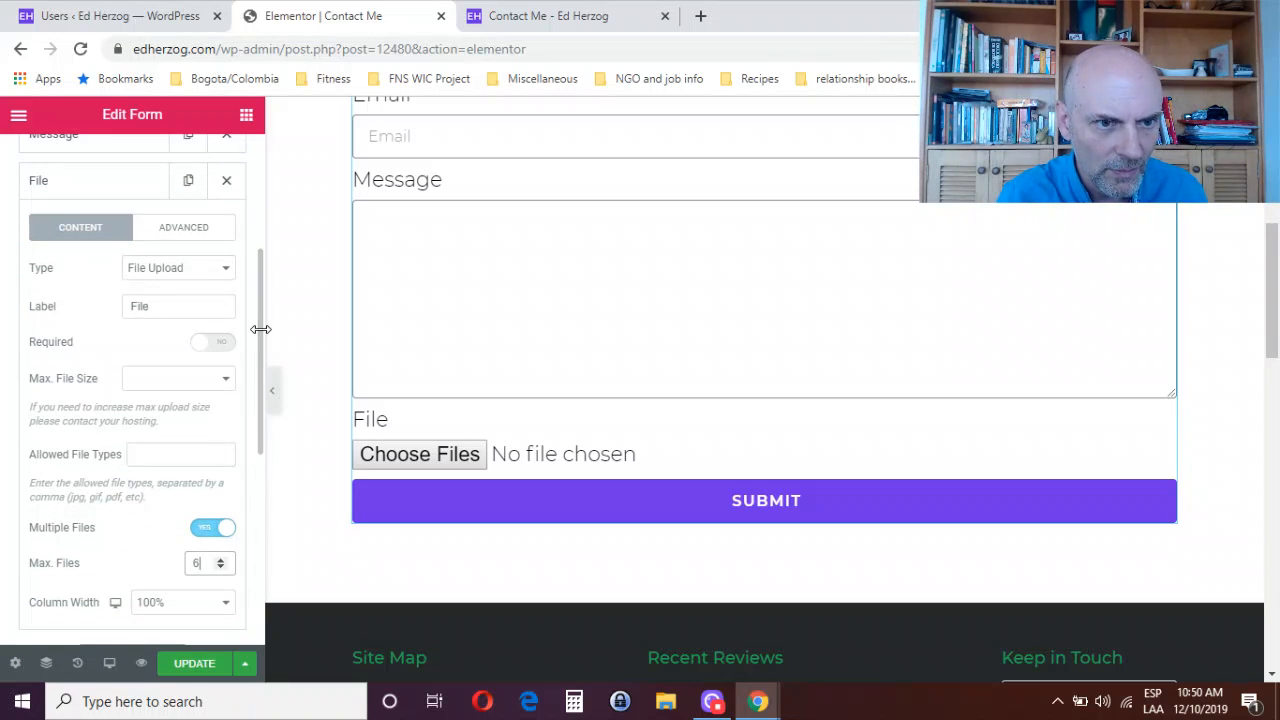
pyautogui.click(194, 269)
pyautogui.click(197, 476)
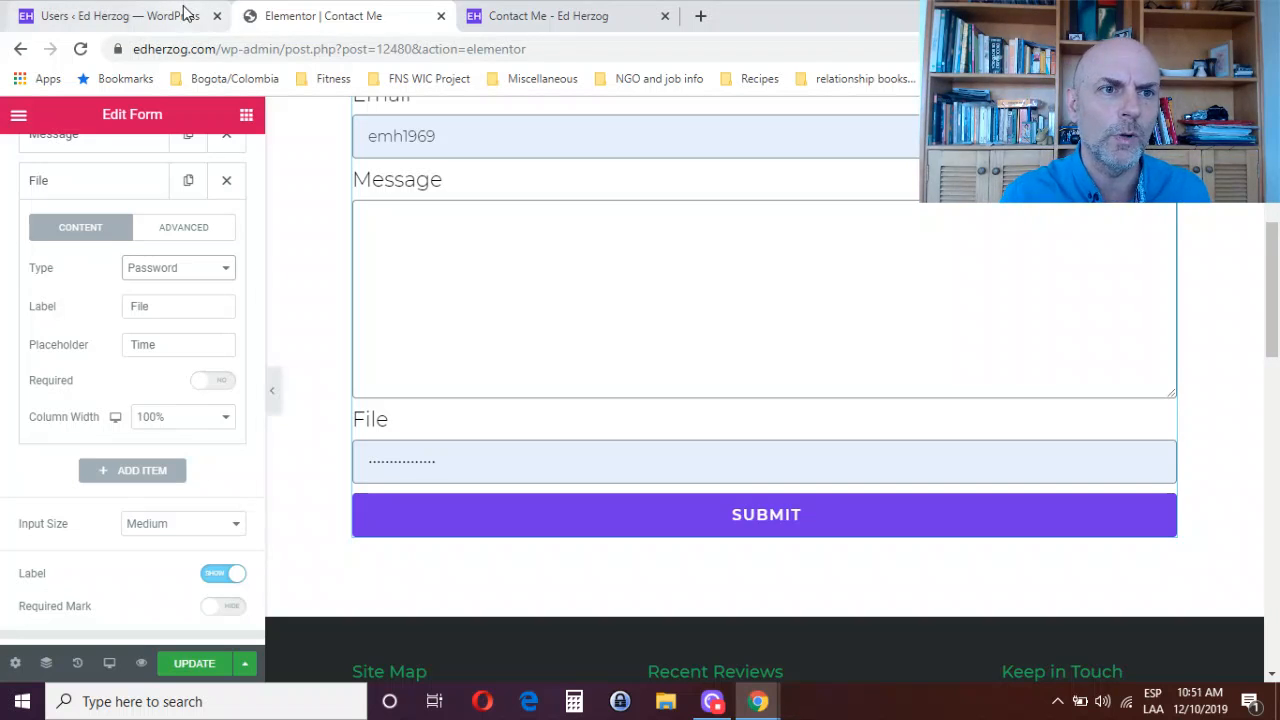
# - Switch to the WordPress admin and open the General Settings to check the Membership registration option
pyautogui.click(150, 16)
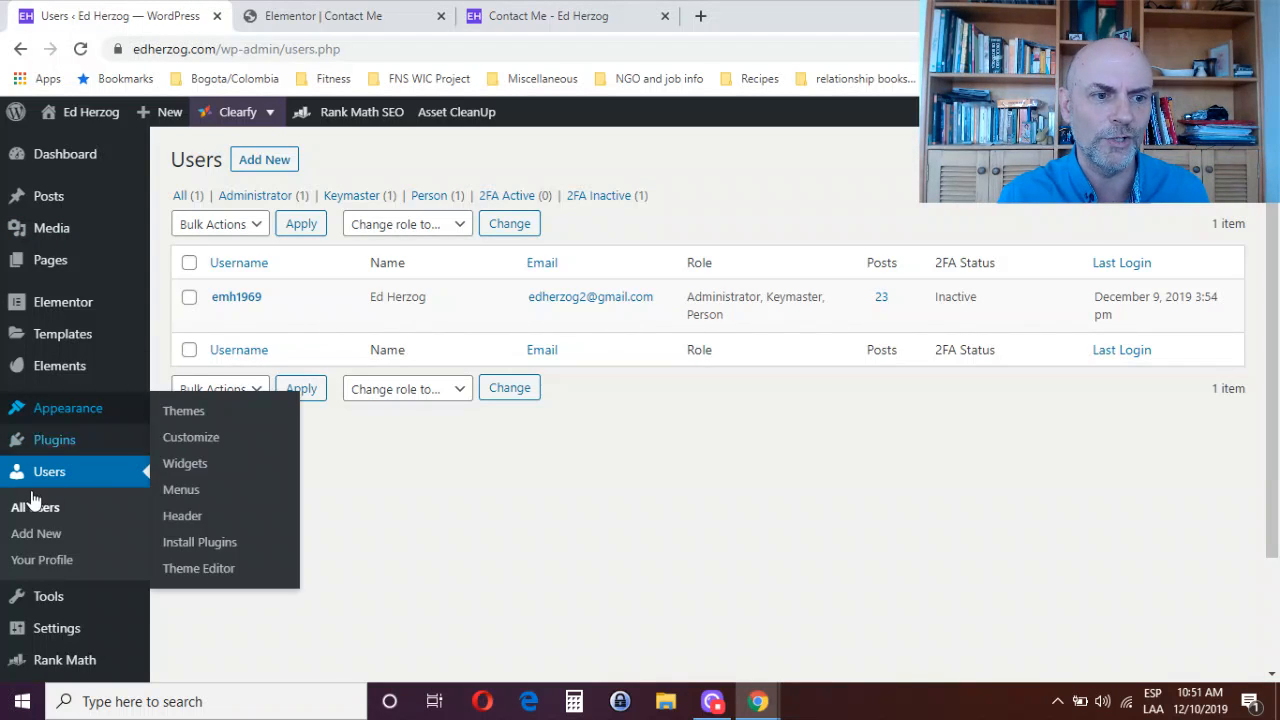
pyautogui.moveTo(40, 628)
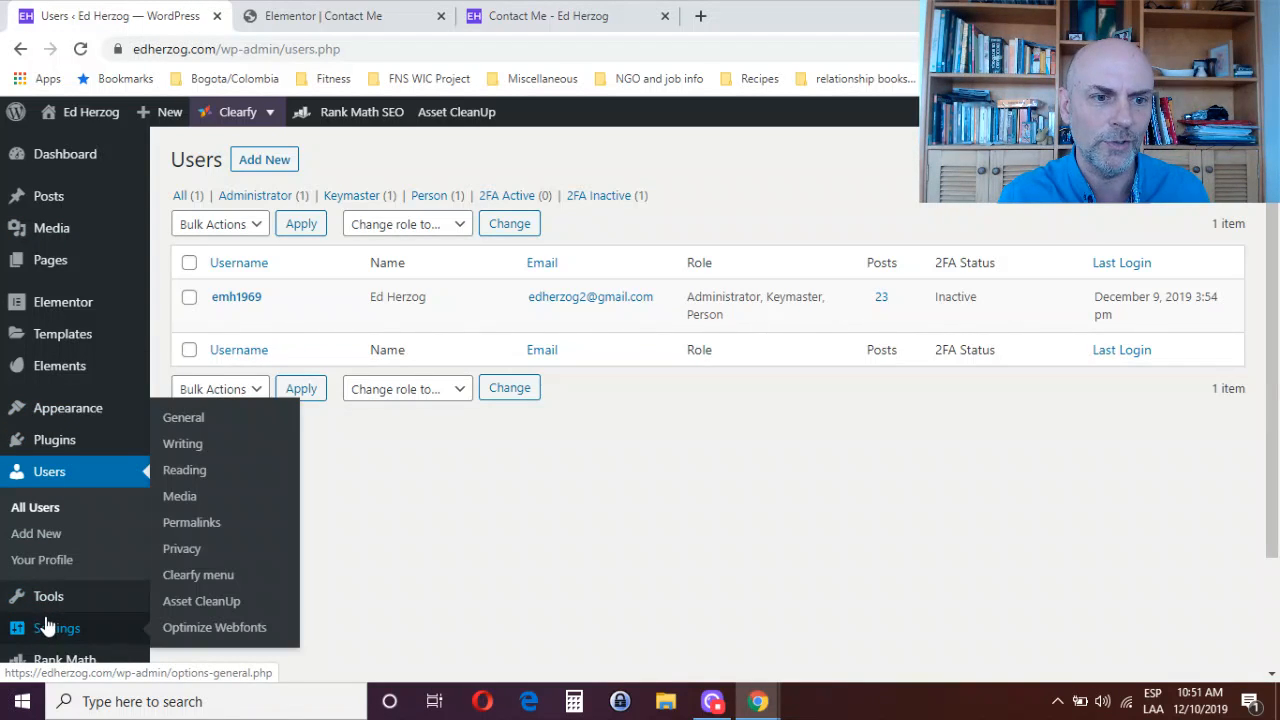
pyautogui.click(197, 428)
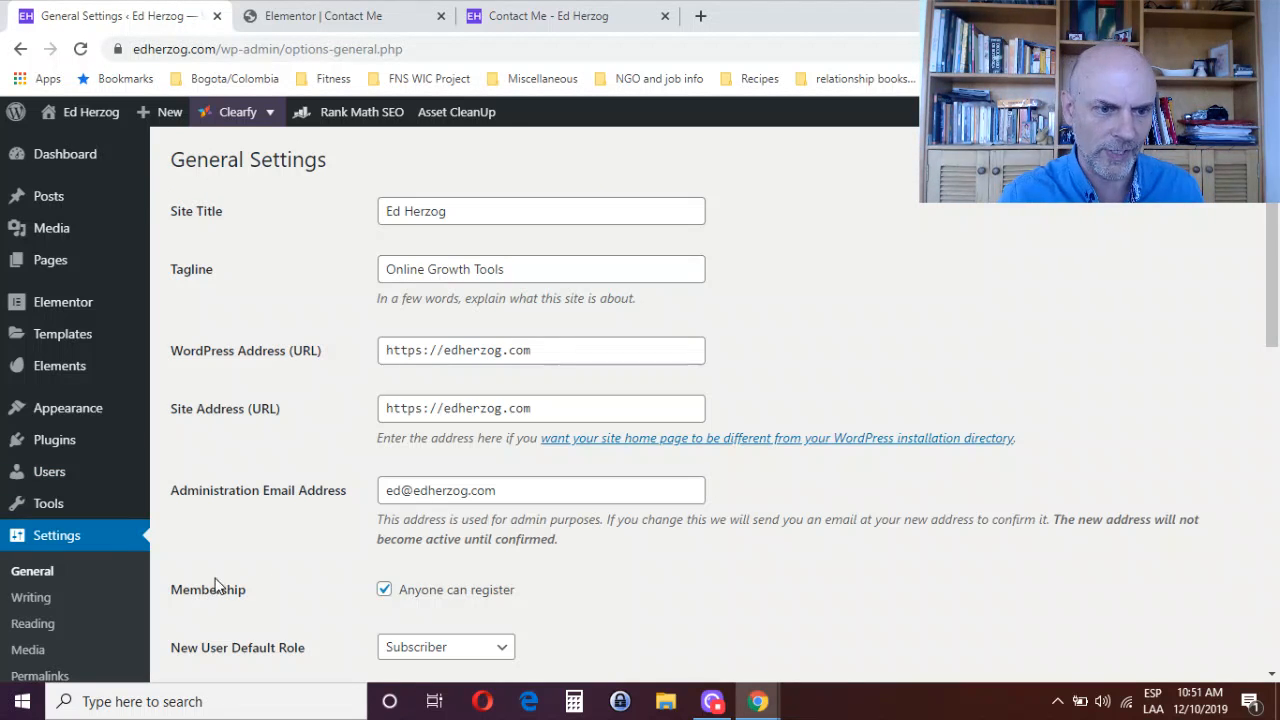
pyautogui.moveTo(15, 521)
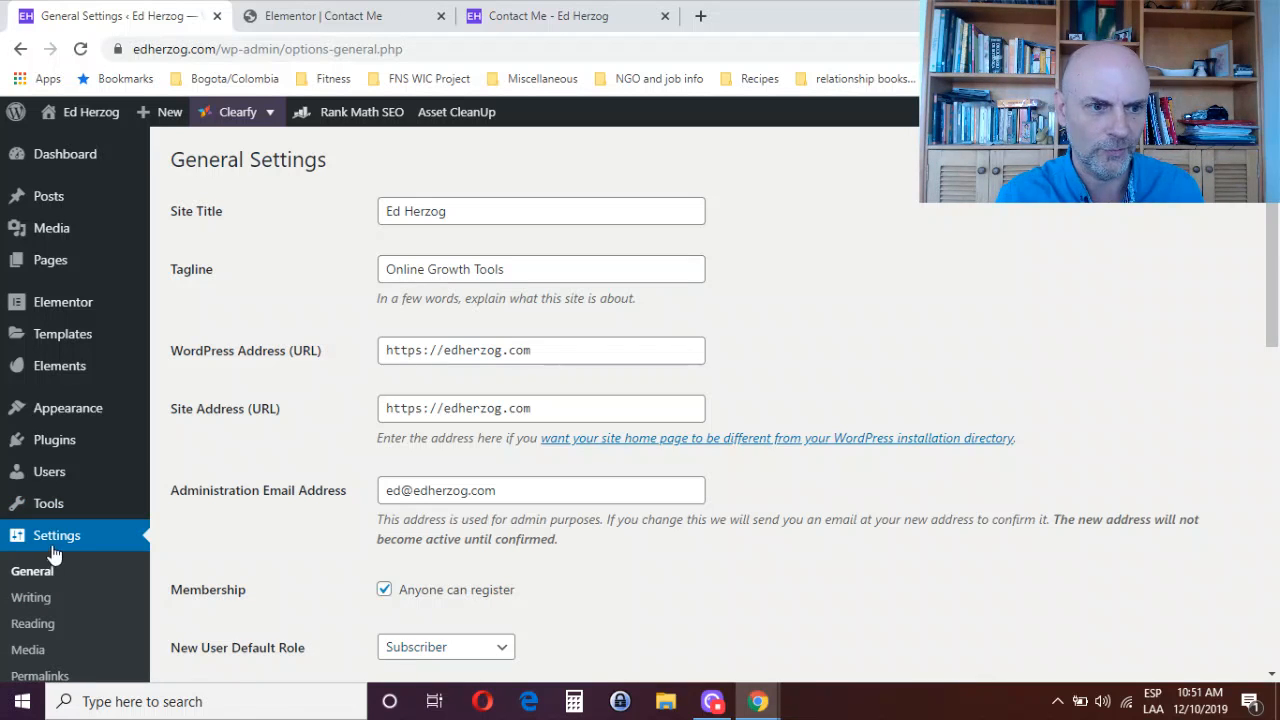
# - View the WordPress Users list, and return to the Elementor form editor to check the filled-in password field
pyautogui.moveTo(86, 484)
pyautogui.click(182, 477)
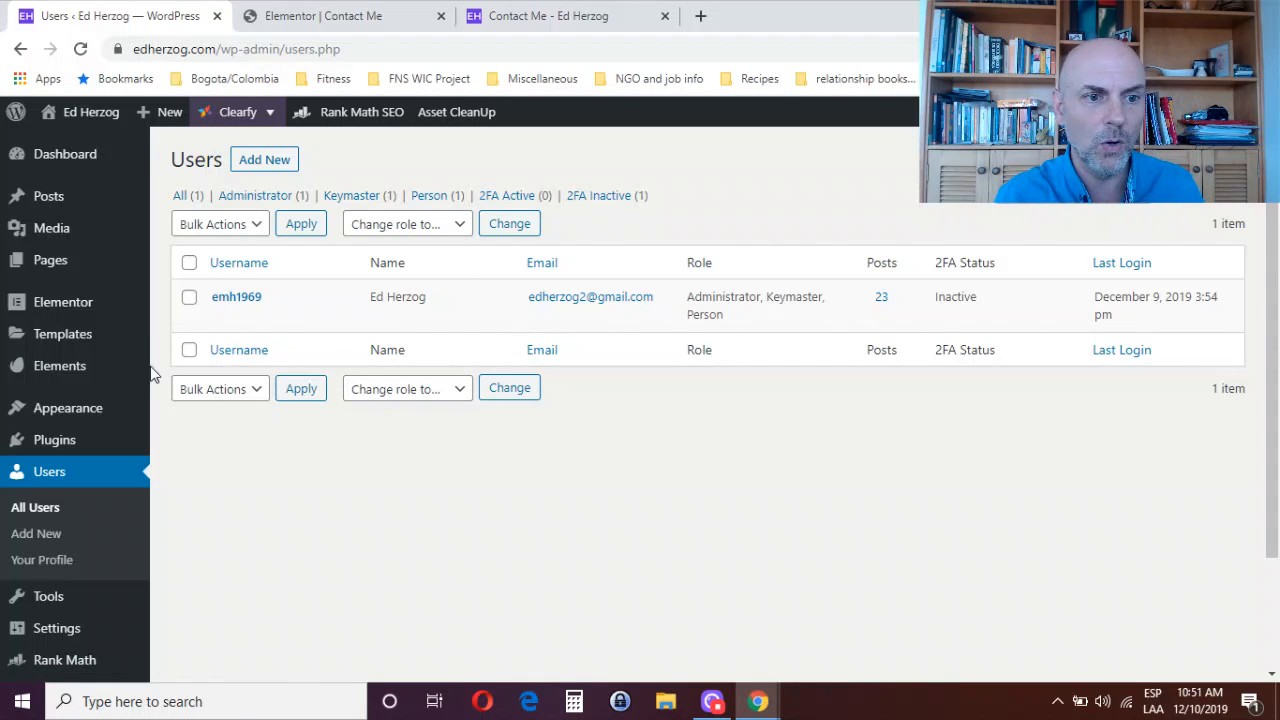
pyautogui.click(338, 14)
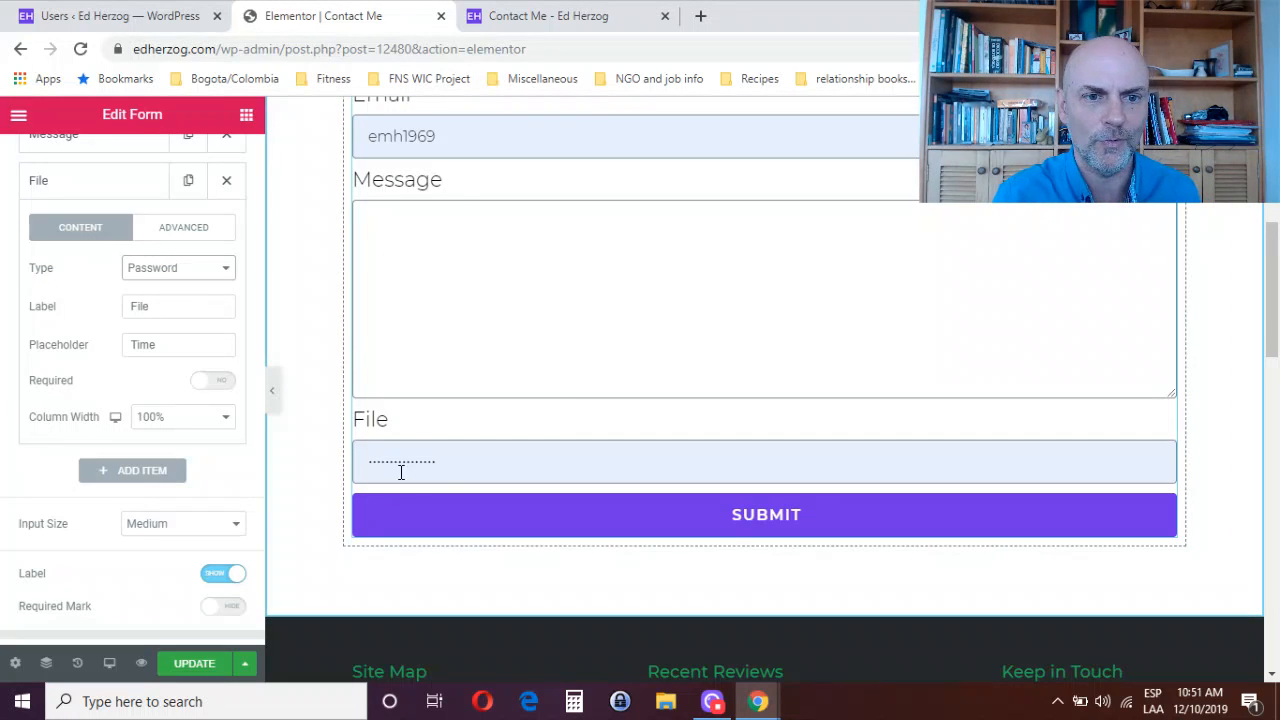
pyautogui.doubleClick(466, 461)
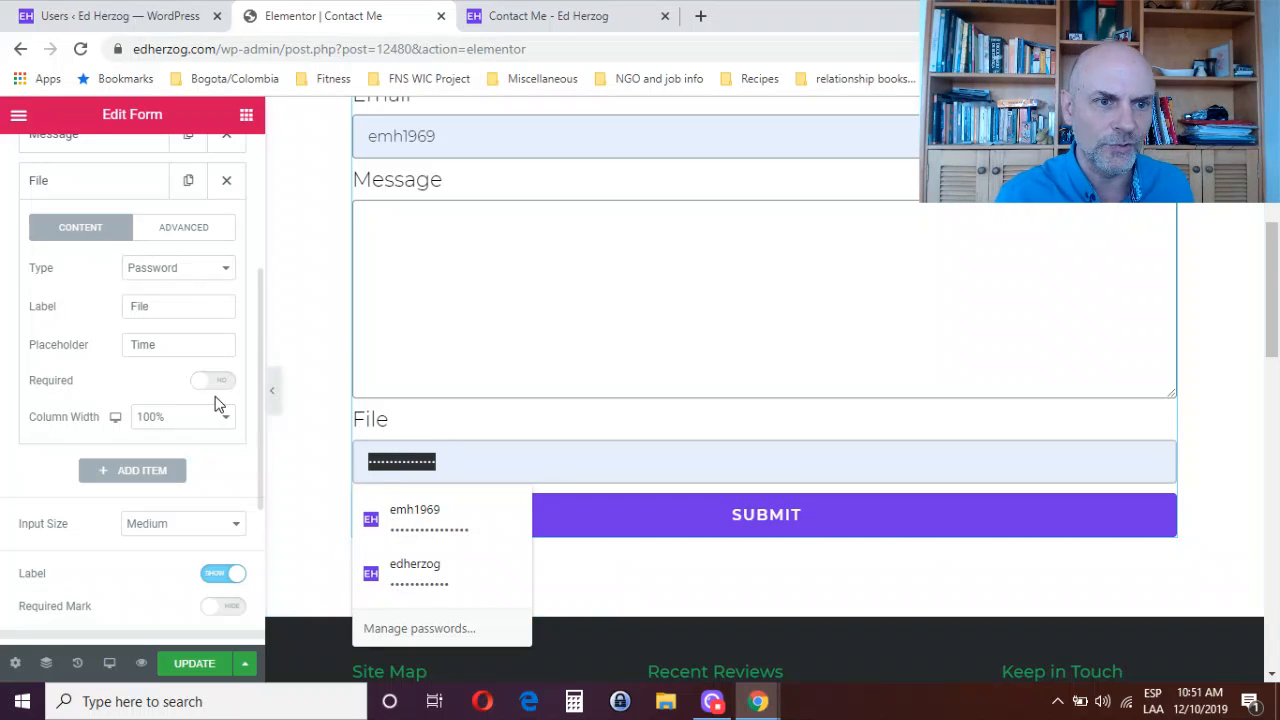
# - Change the File field's label to Password
pyautogui.click(98, 310)
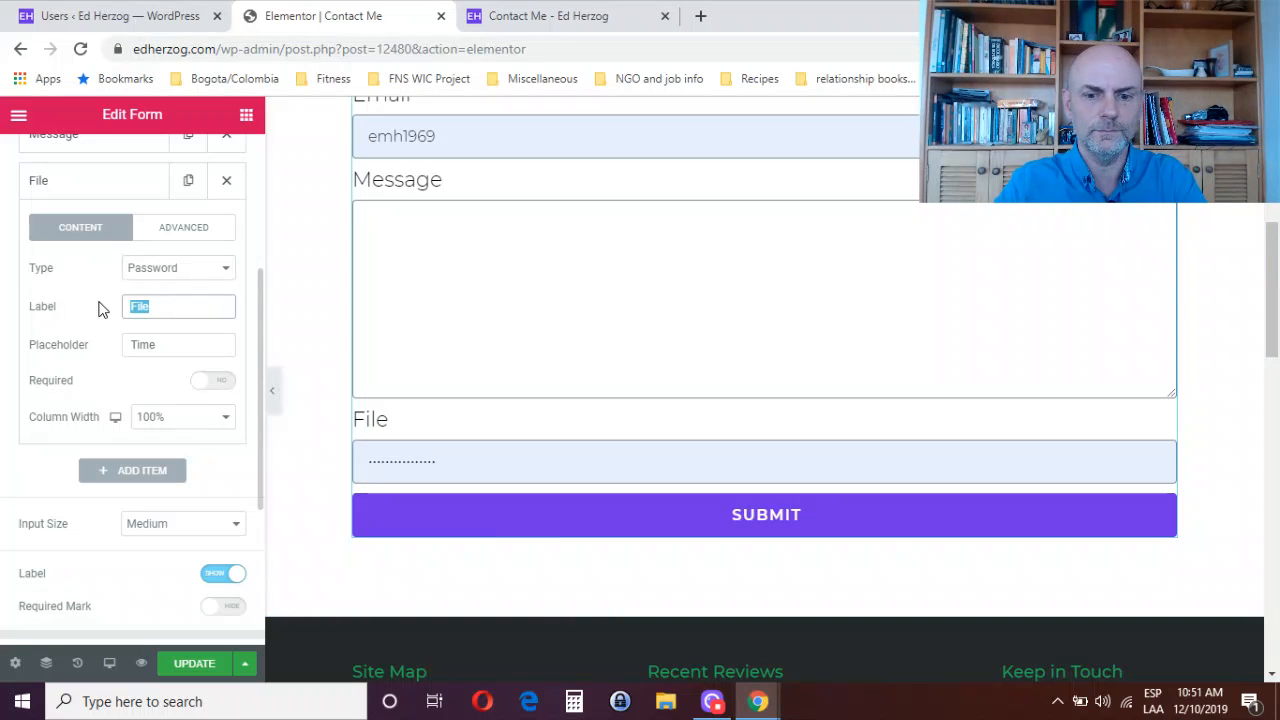
pyautogui.write('PAssw')
pyautogui.press('BackSpace')
pyautogui.press('BackSpace')
pyautogui.press('BackSpace')
pyautogui.press('BackSpace')
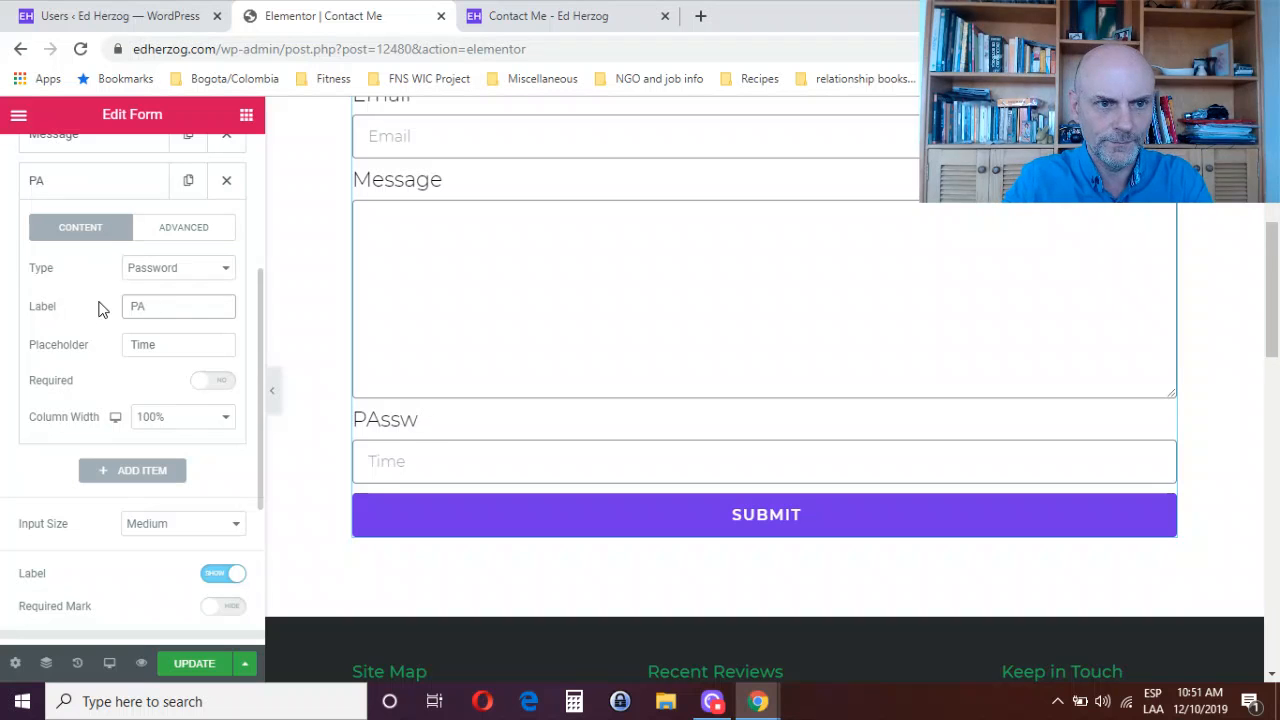
pyautogui.write('assword')
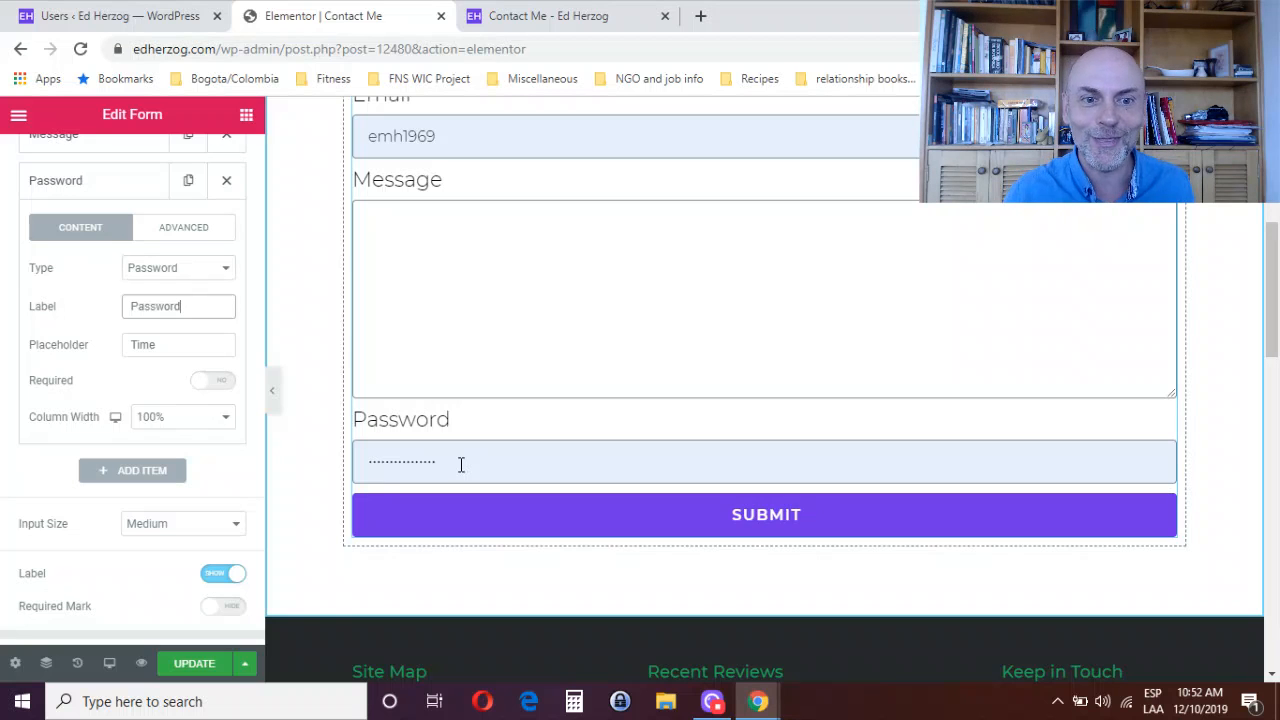
# - Change the Password field's type to HTML and set its label to HTML
pyautogui.click(213, 284)
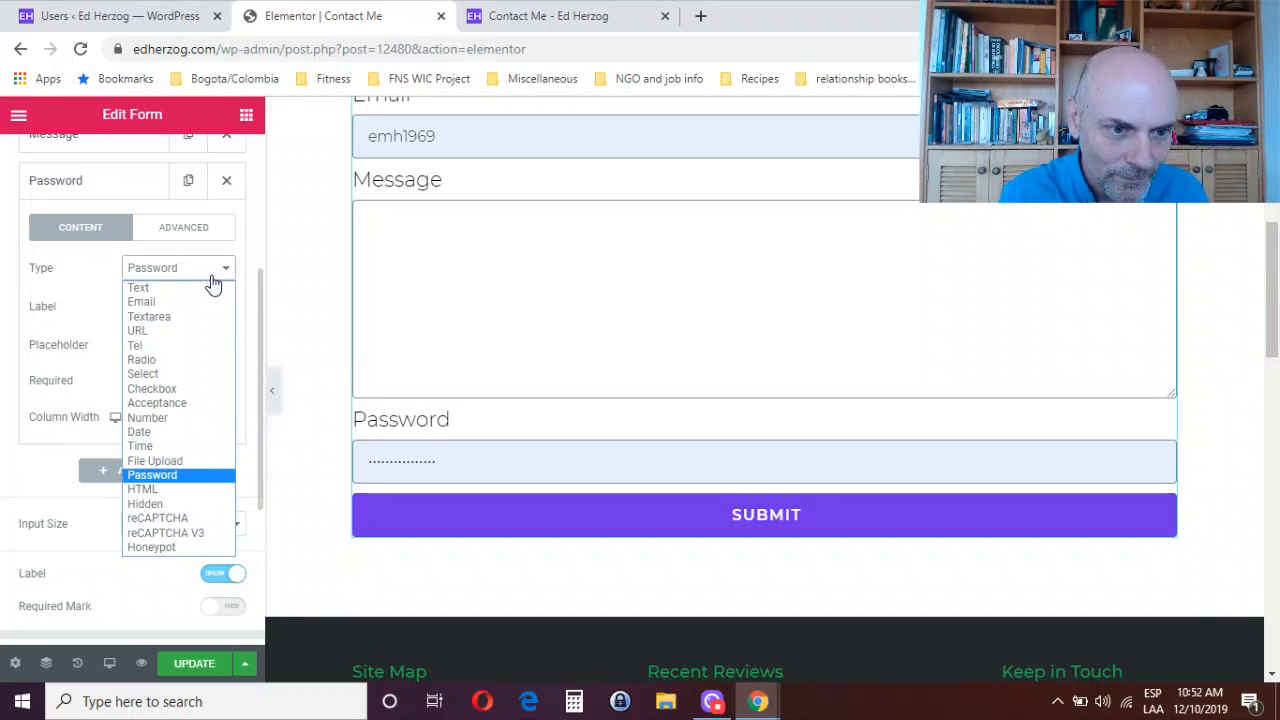
pyautogui.click(168, 489)
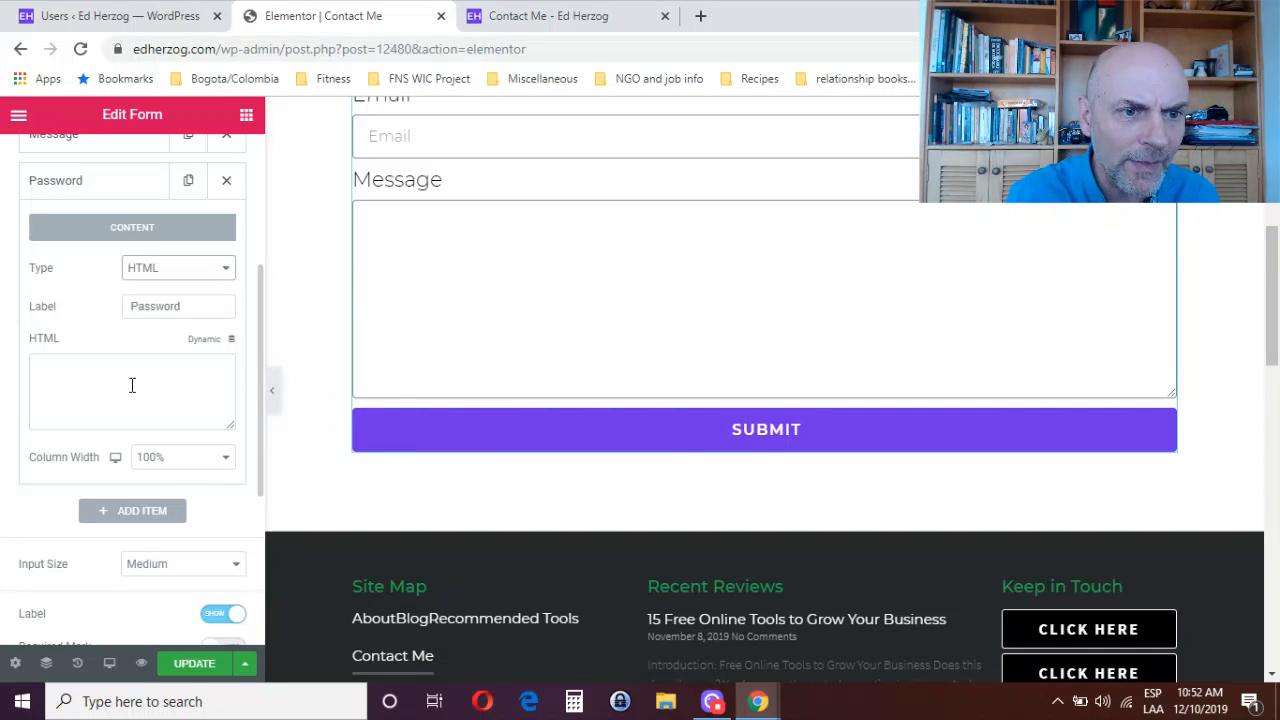
pyautogui.moveTo(188, 308); pyautogui.dragTo(103, 309)
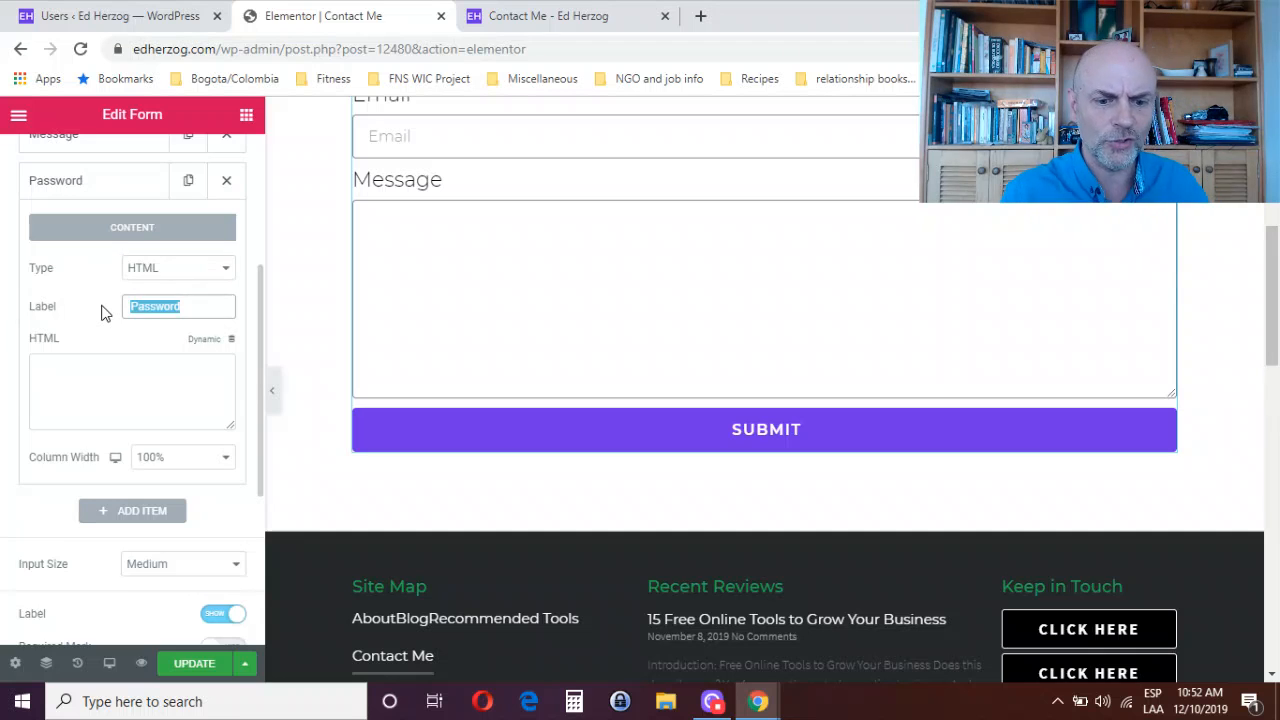
pyautogui.write('HTN')
pyautogui.write('ML')
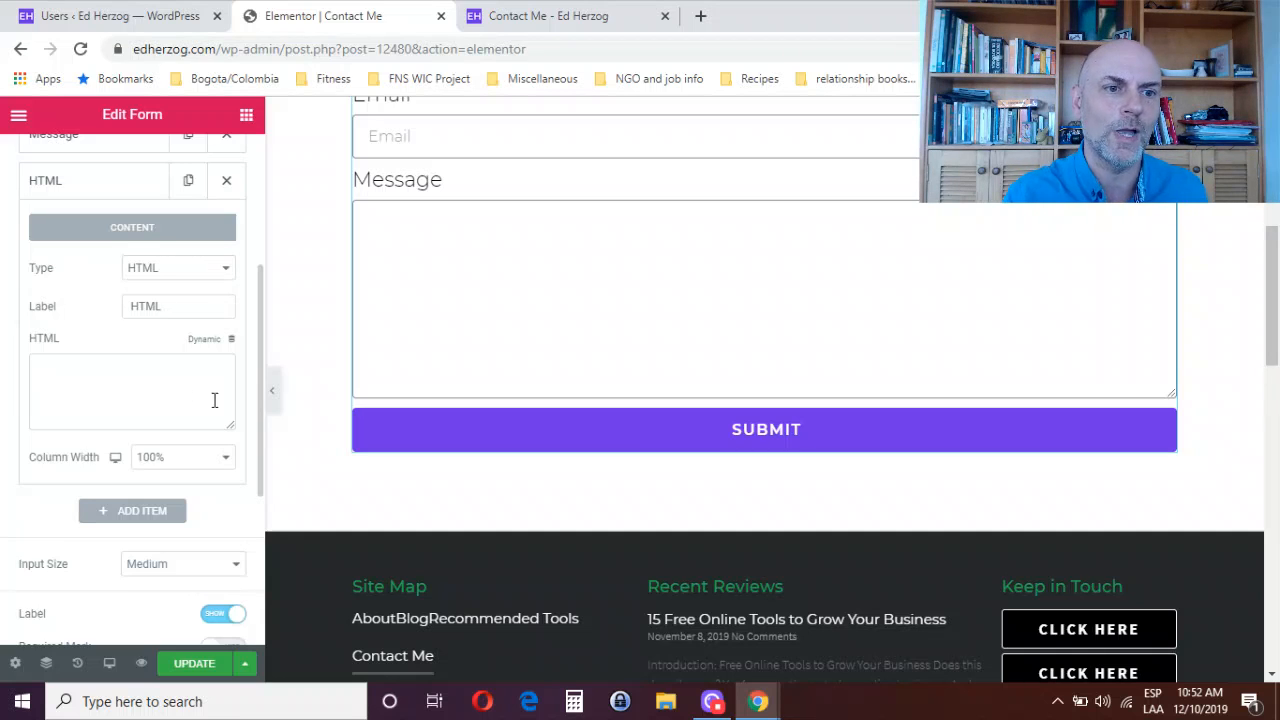
# - Collapse and reopen the HTML field's settings, and change its type to Hidden
pyautogui.click(119, 180)
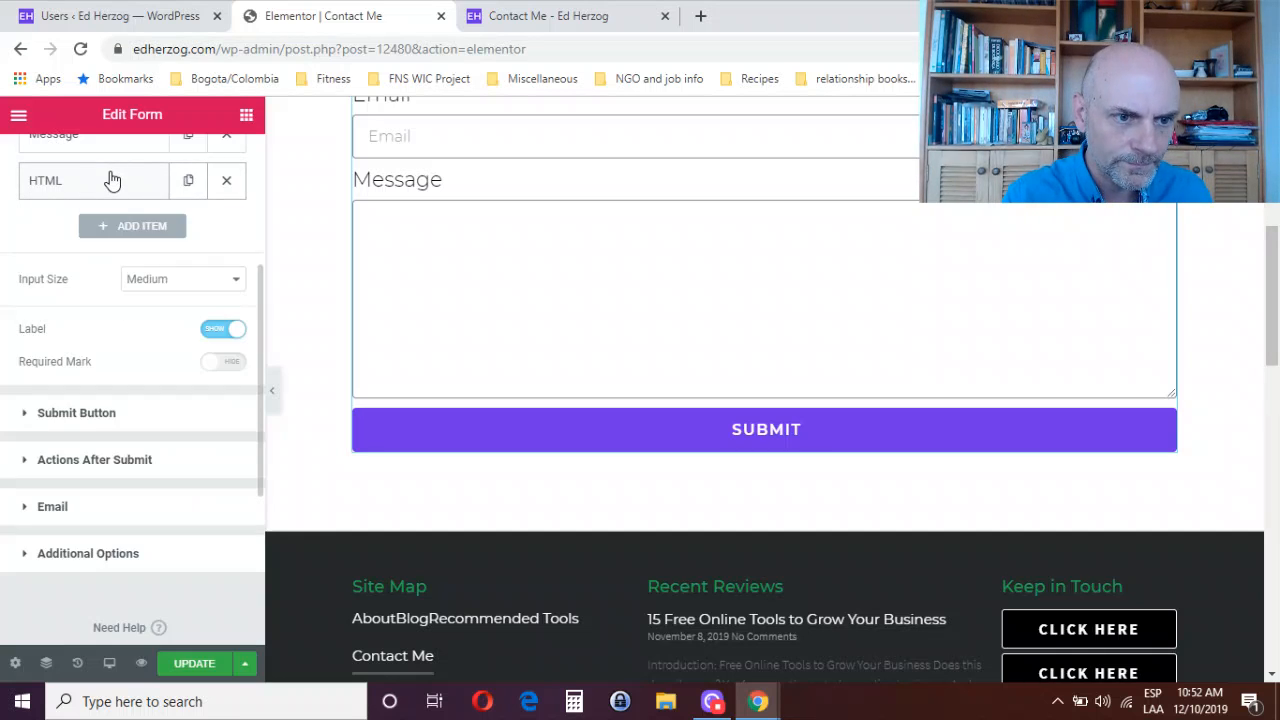
pyautogui.click(85, 196)
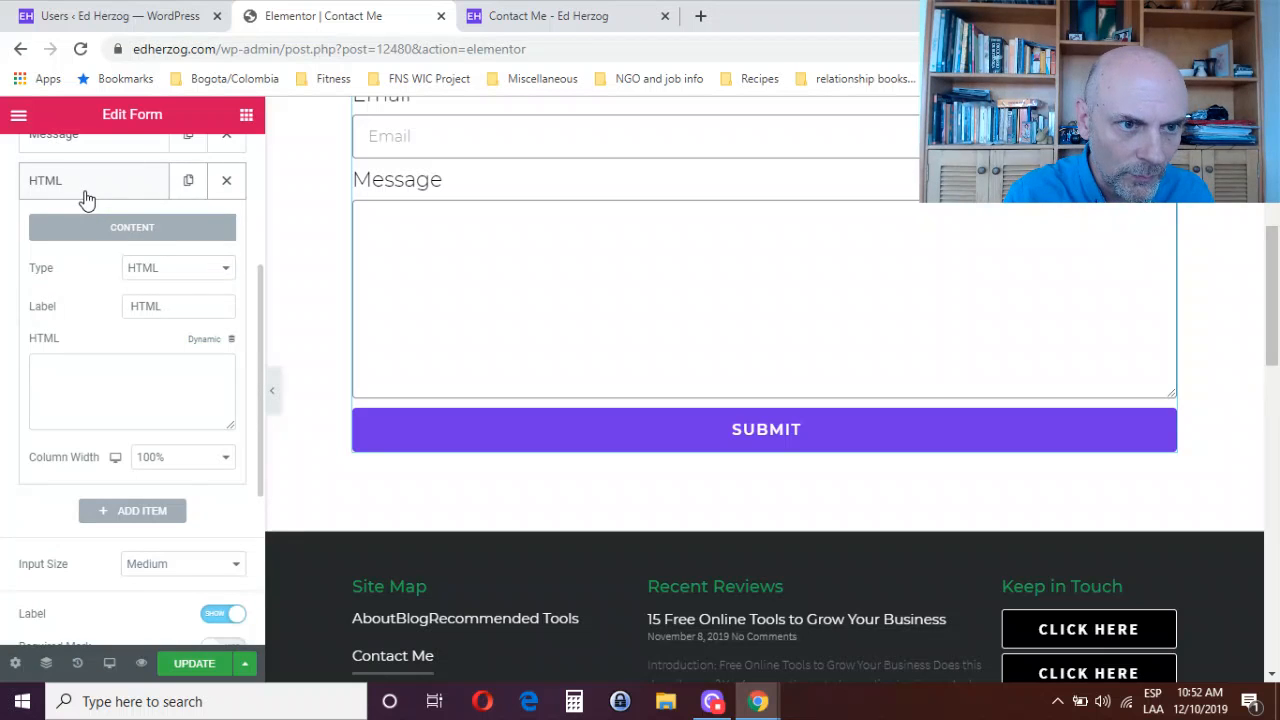
pyautogui.click(163, 270)
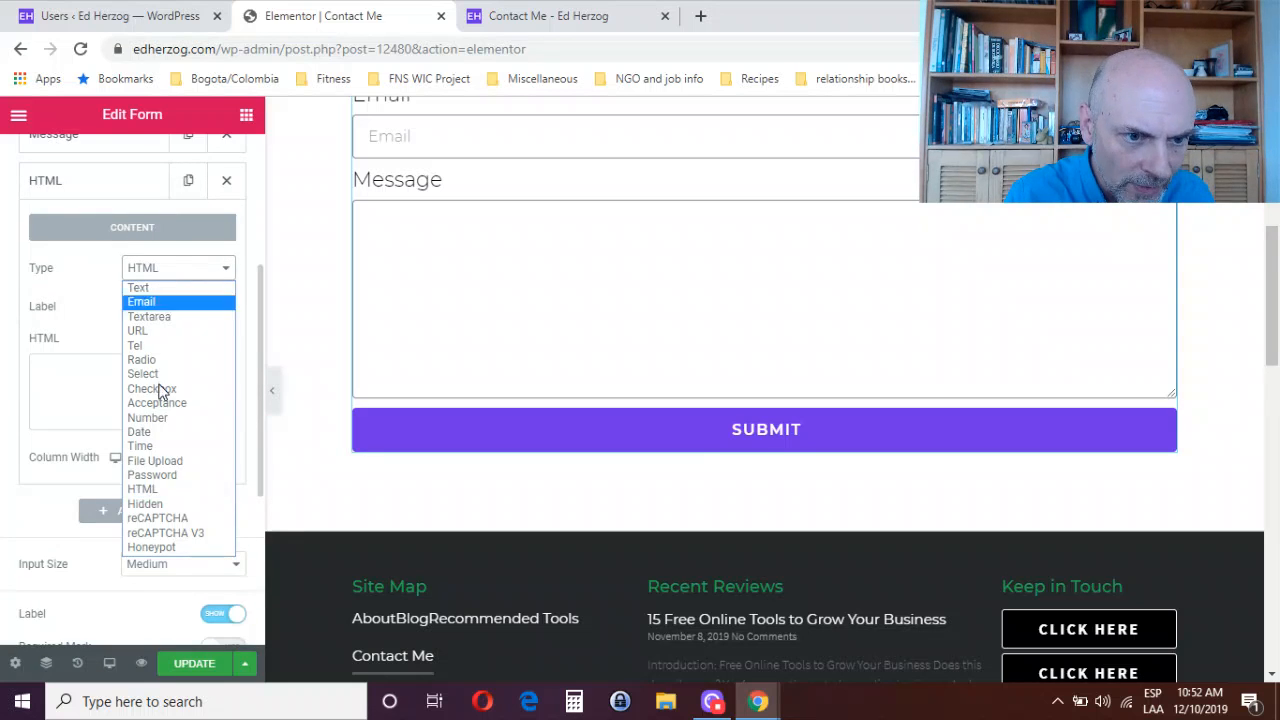
pyautogui.click(173, 504)
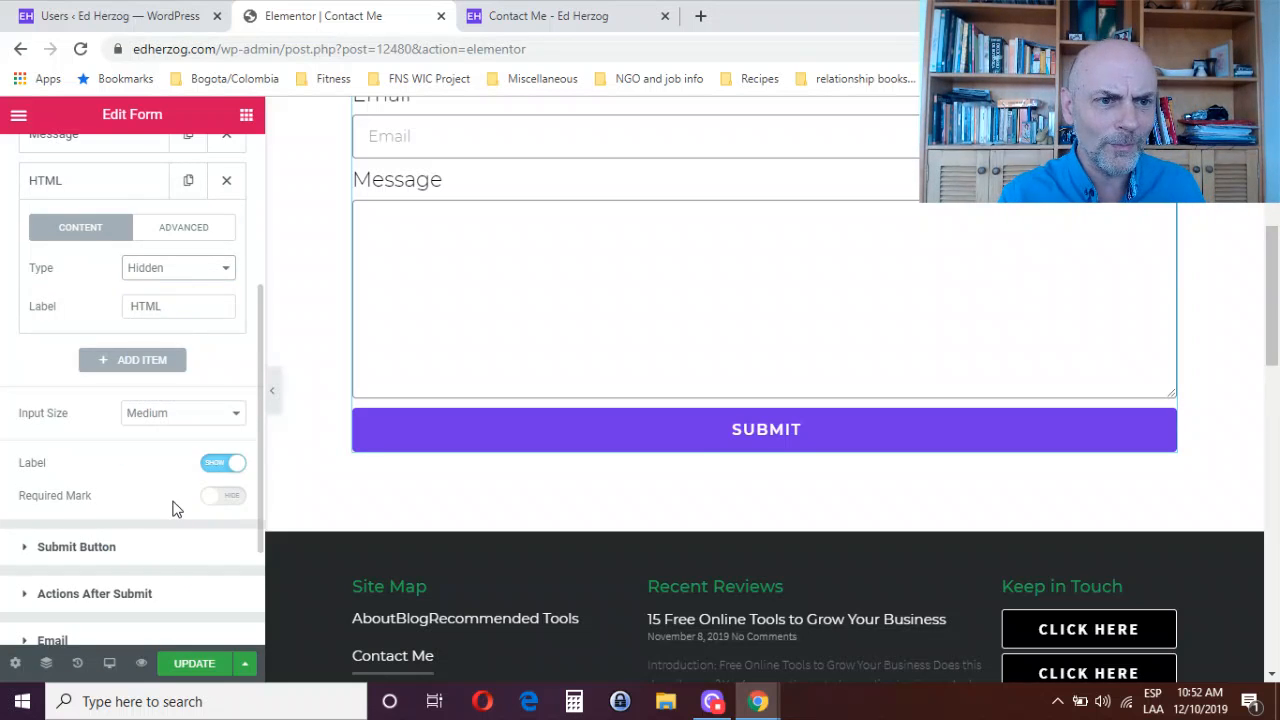
pyautogui.click(169, 308)
pyautogui.moveTo(169, 308); pyautogui.dragTo(126, 308)
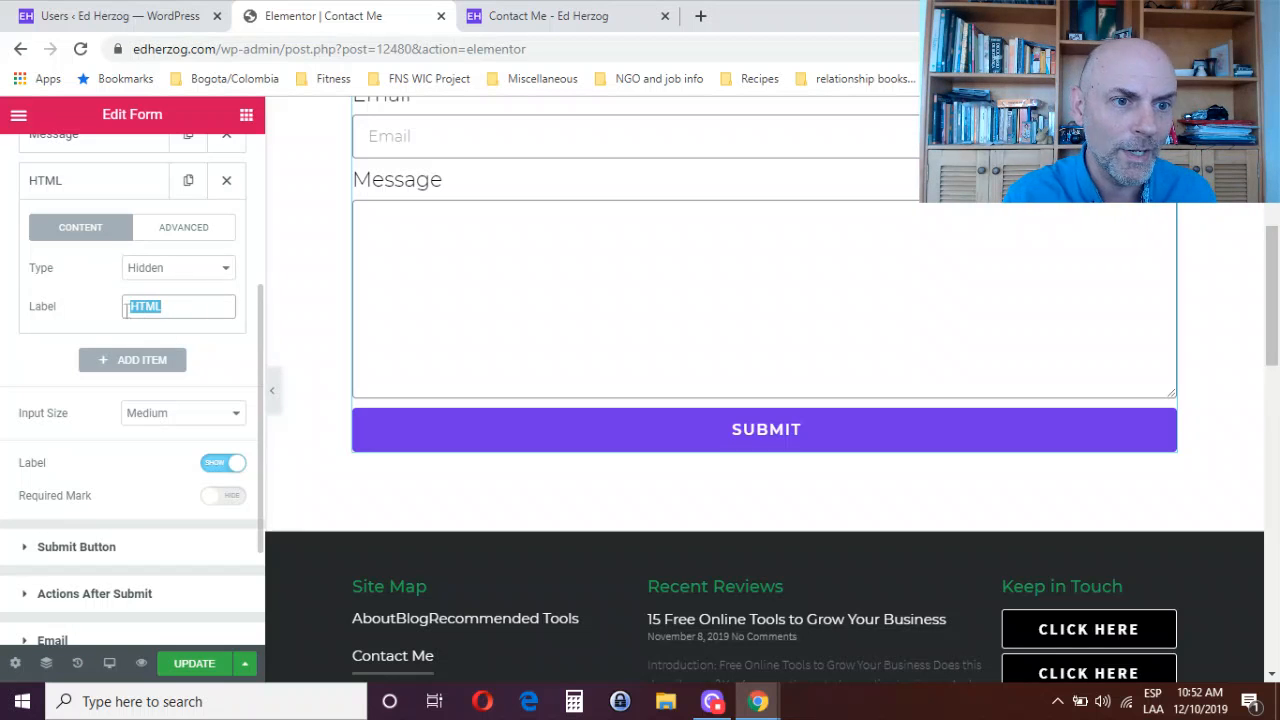
# - Change the Hidden field's type to reCAPTCHA and explore its Size and Style choices
pyautogui.click(180, 273)
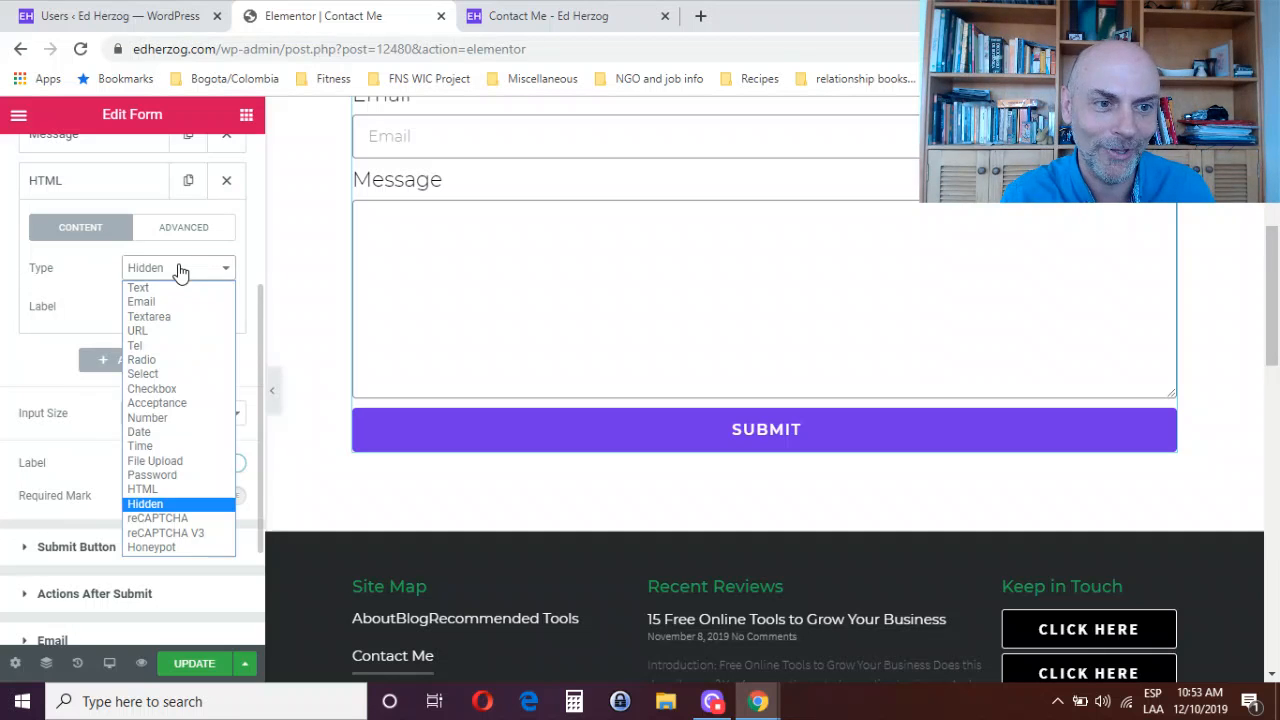
pyautogui.click(158, 519)
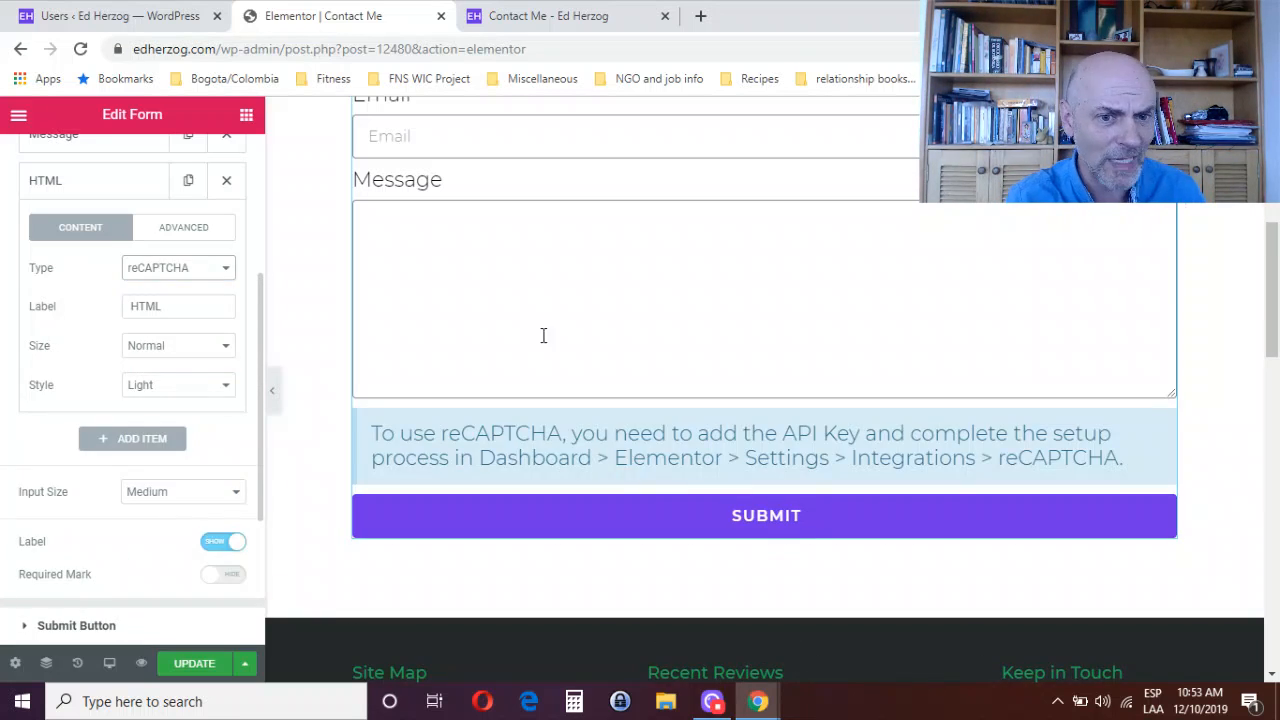
pyautogui.moveTo(189, 311); pyautogui.dragTo(140, 310)
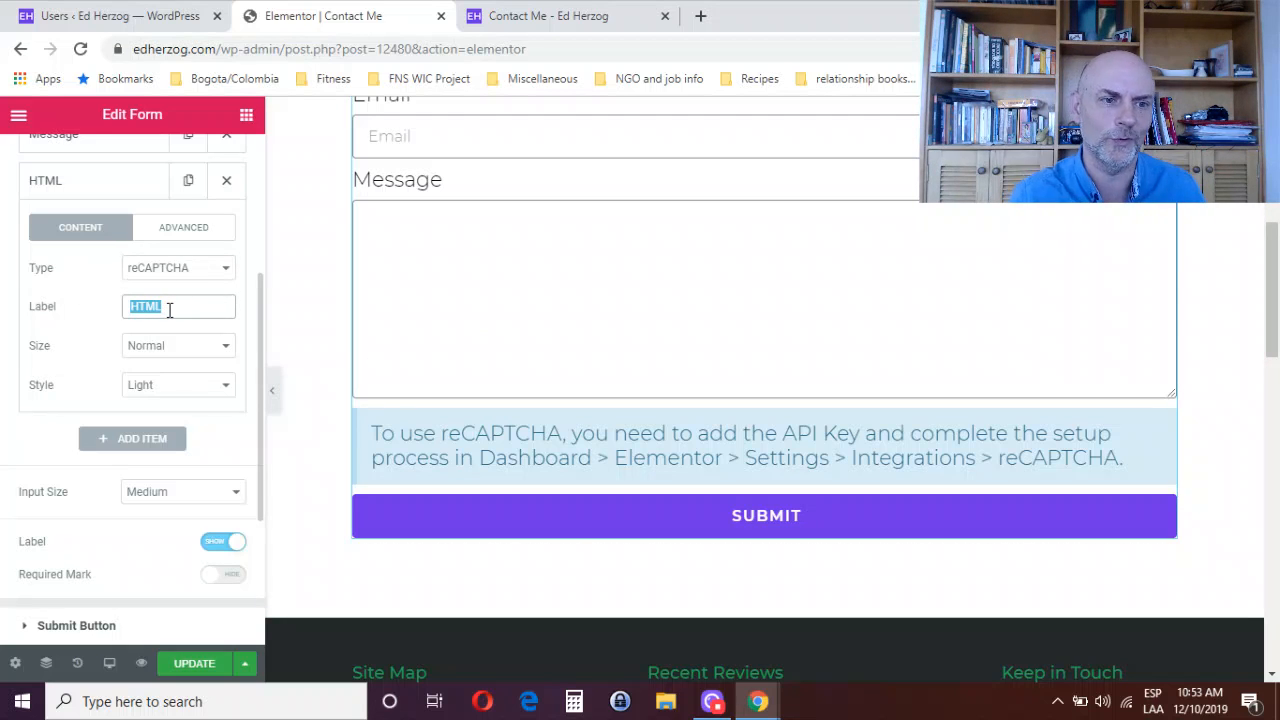
pyautogui.click(176, 355)
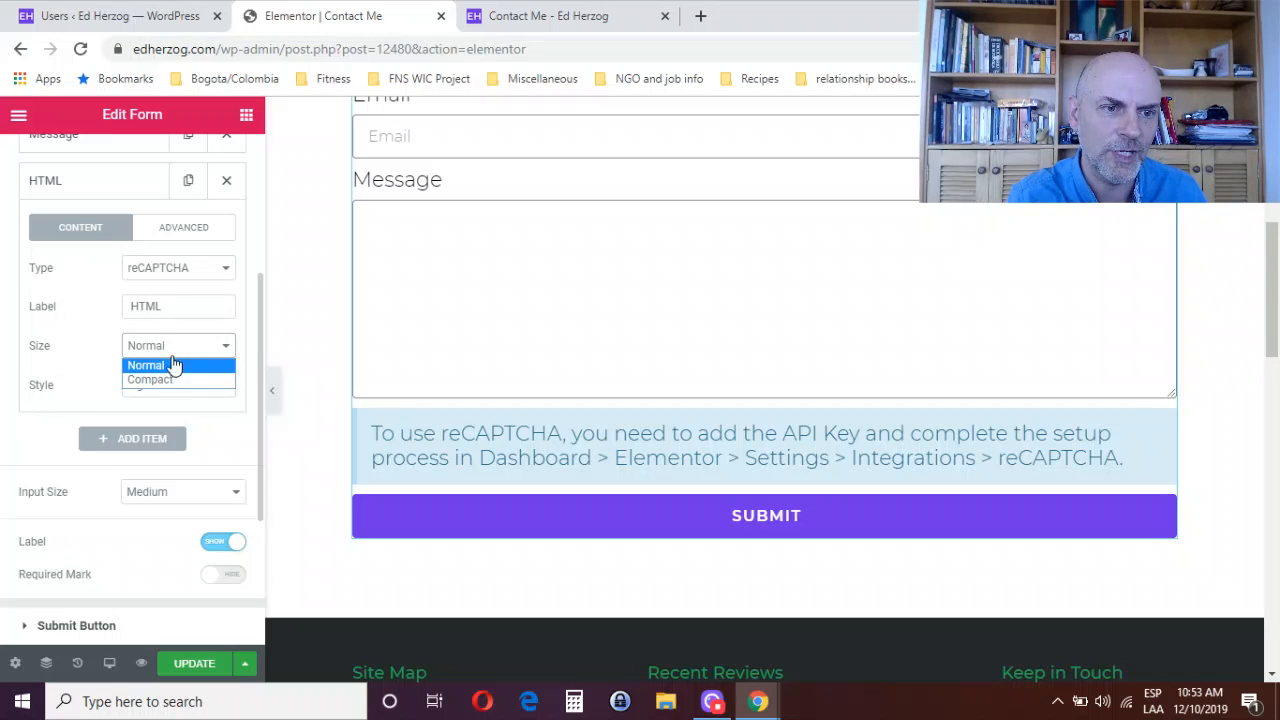
pyautogui.click(171, 379)
pyautogui.click(176, 390)
# - Change the field's type to reCAPTCHA V3 and look at its Badge position choices
pyautogui.click(186, 274)
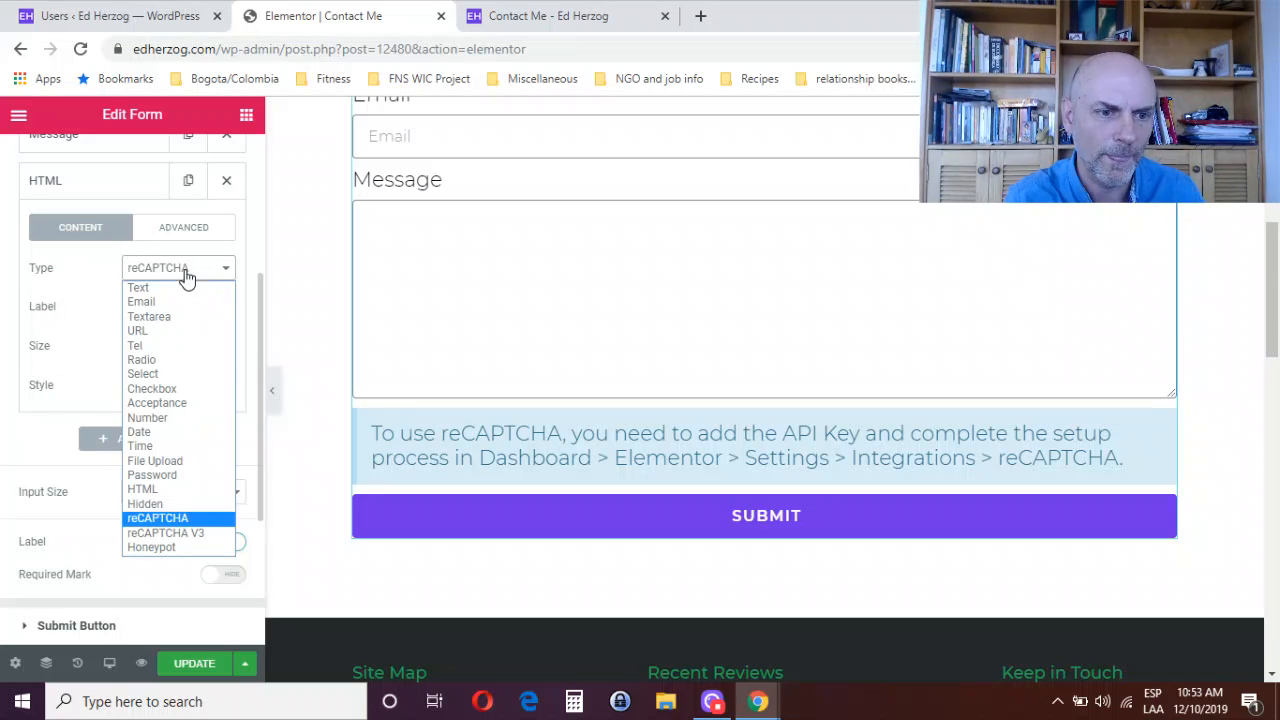
pyautogui.click(178, 534)
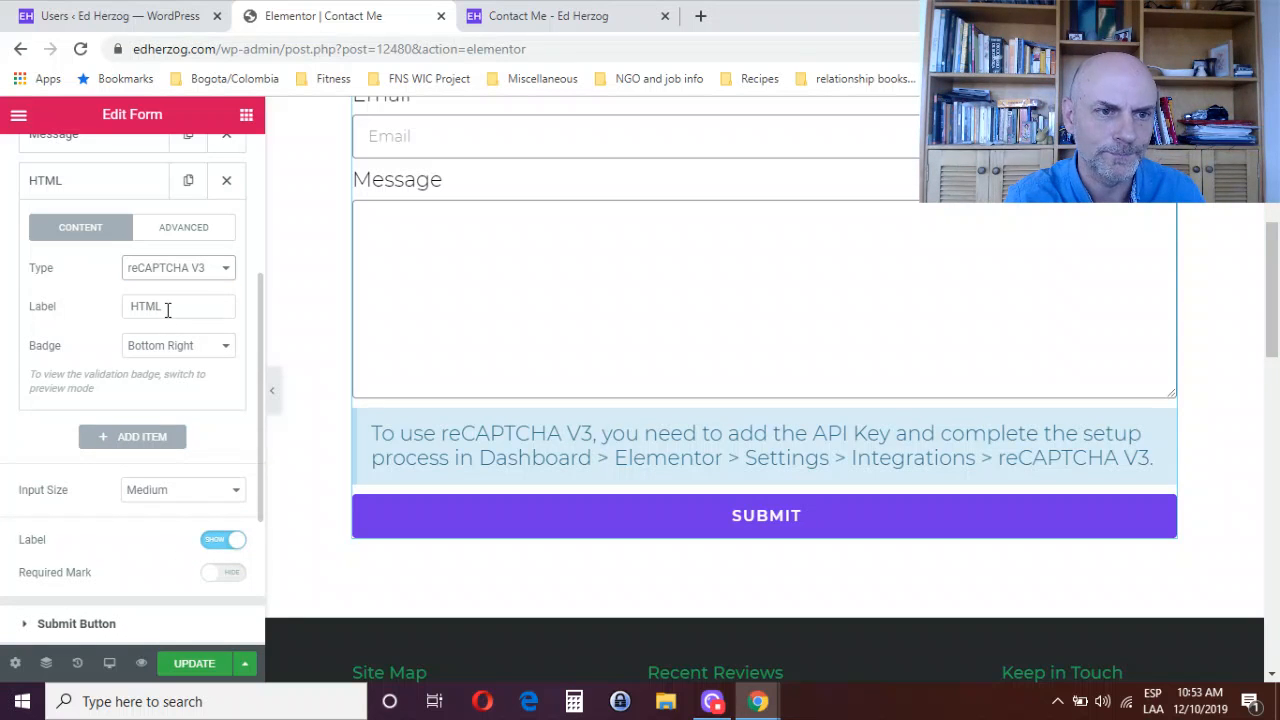
pyautogui.click(172, 345)
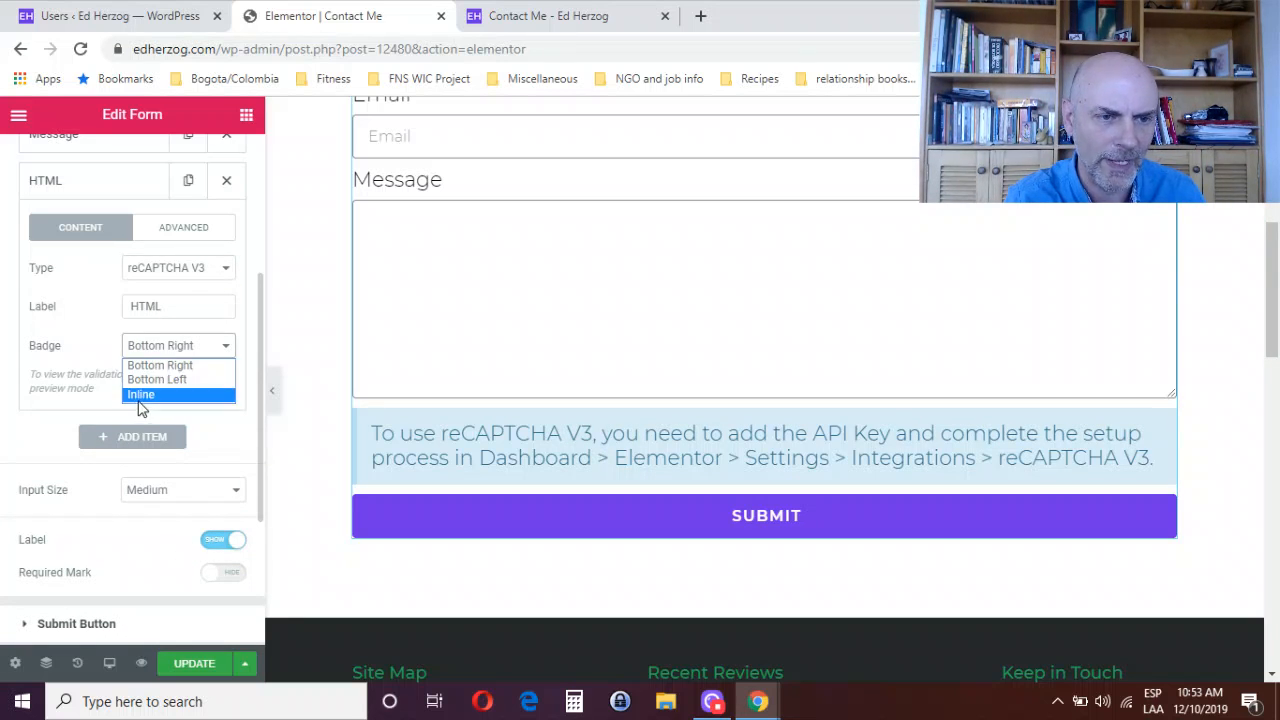
# - Change the last field's type to Honeypot, and delete that field from the form
pyautogui.click(212, 270)
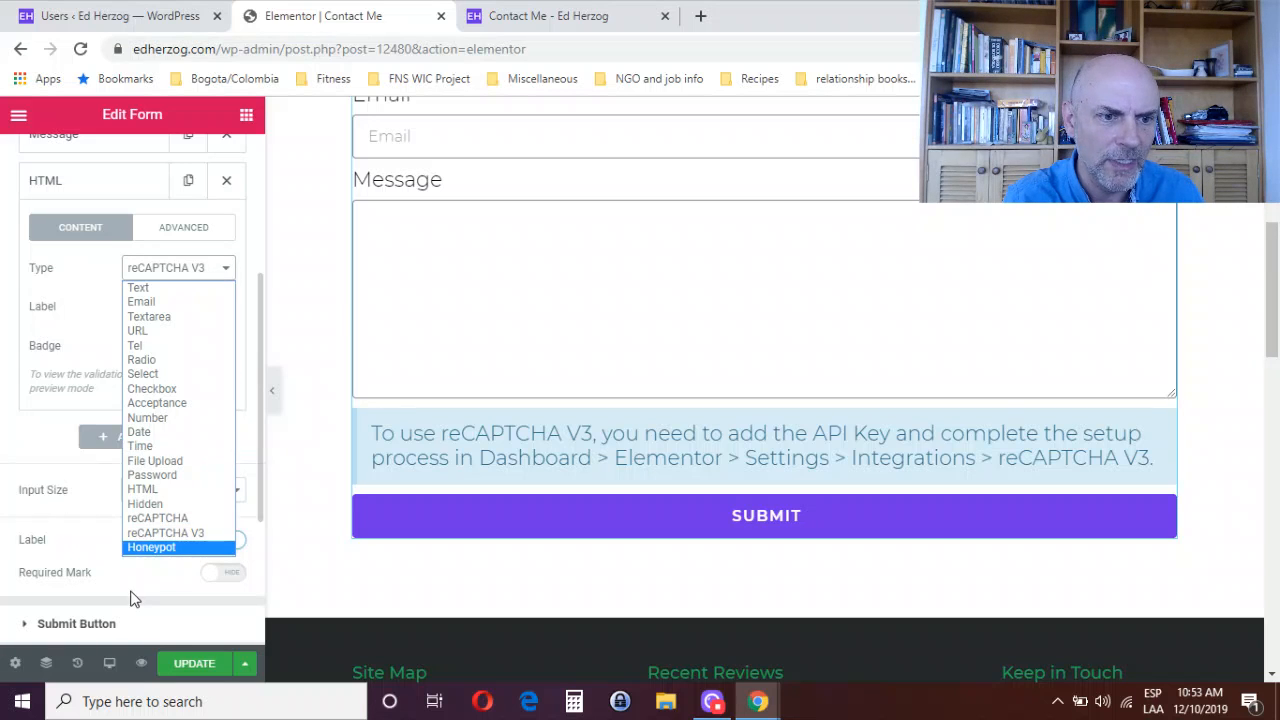
pyautogui.click(160, 548)
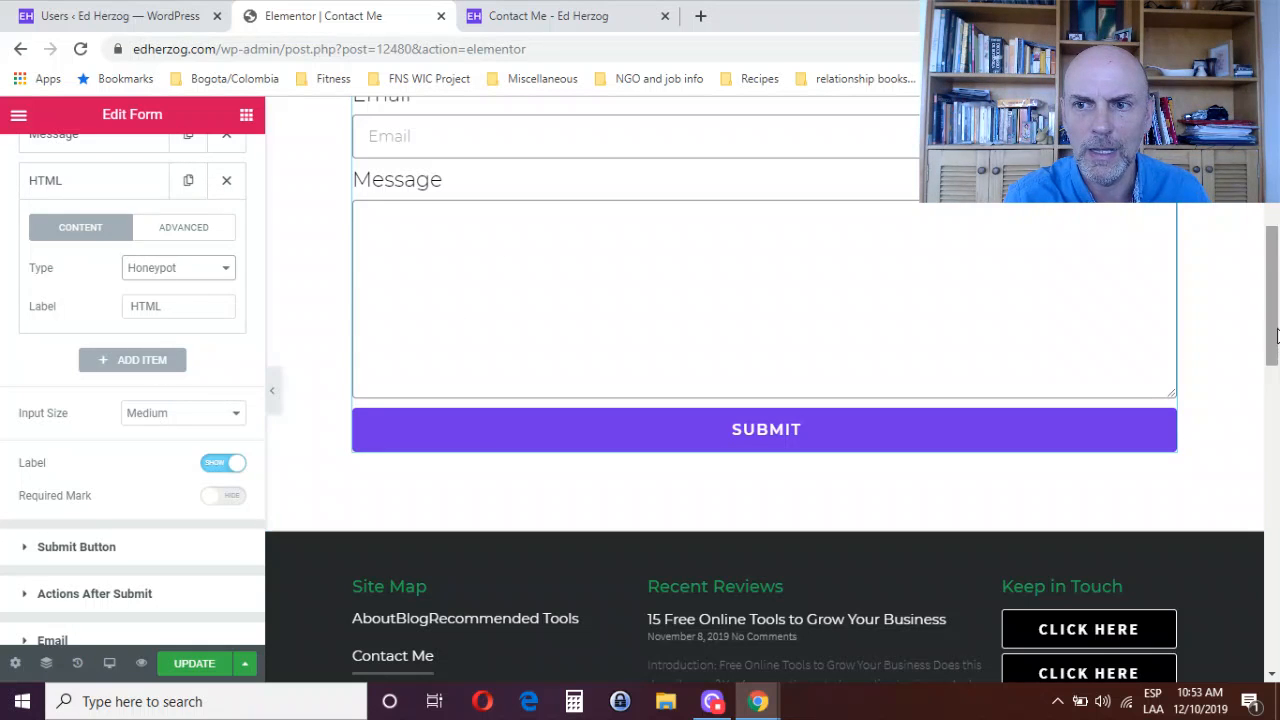
pyautogui.scroll(3, 1276, 340)
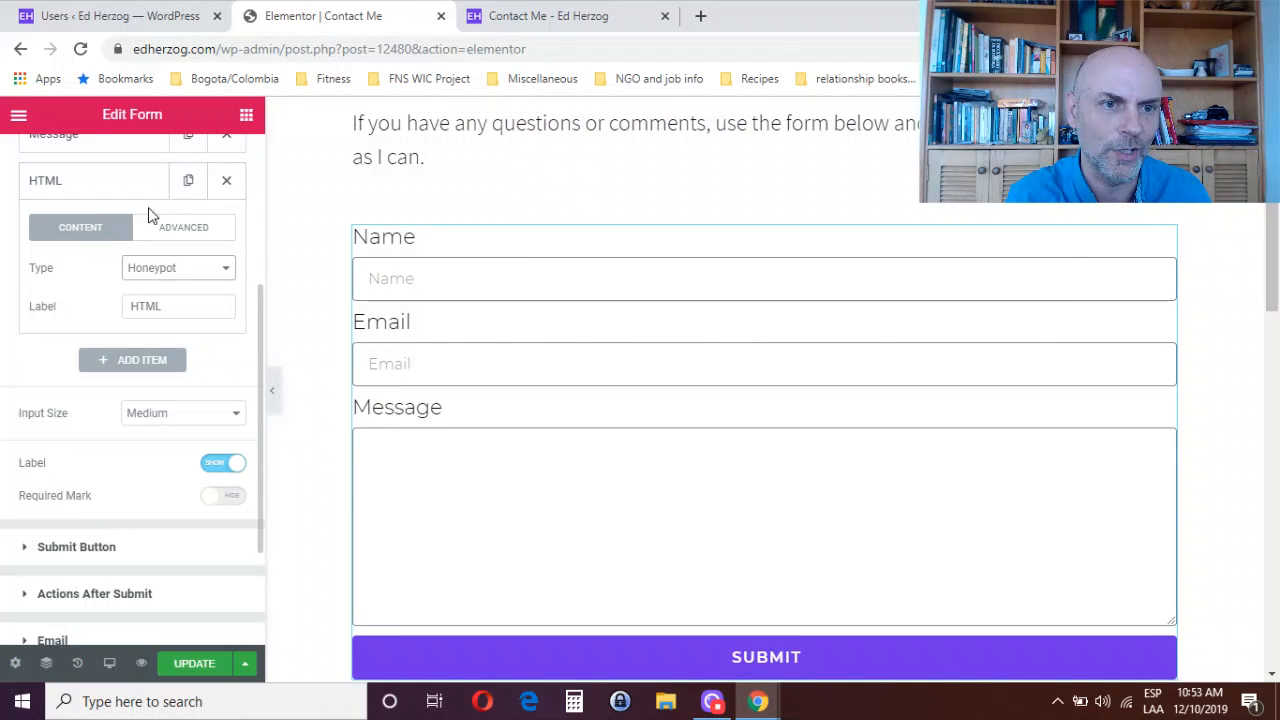
pyautogui.click(226, 186)
# - Try the form's Input Size as Extra Small and Small, and set it back to Medium
pyautogui.click(165, 236)
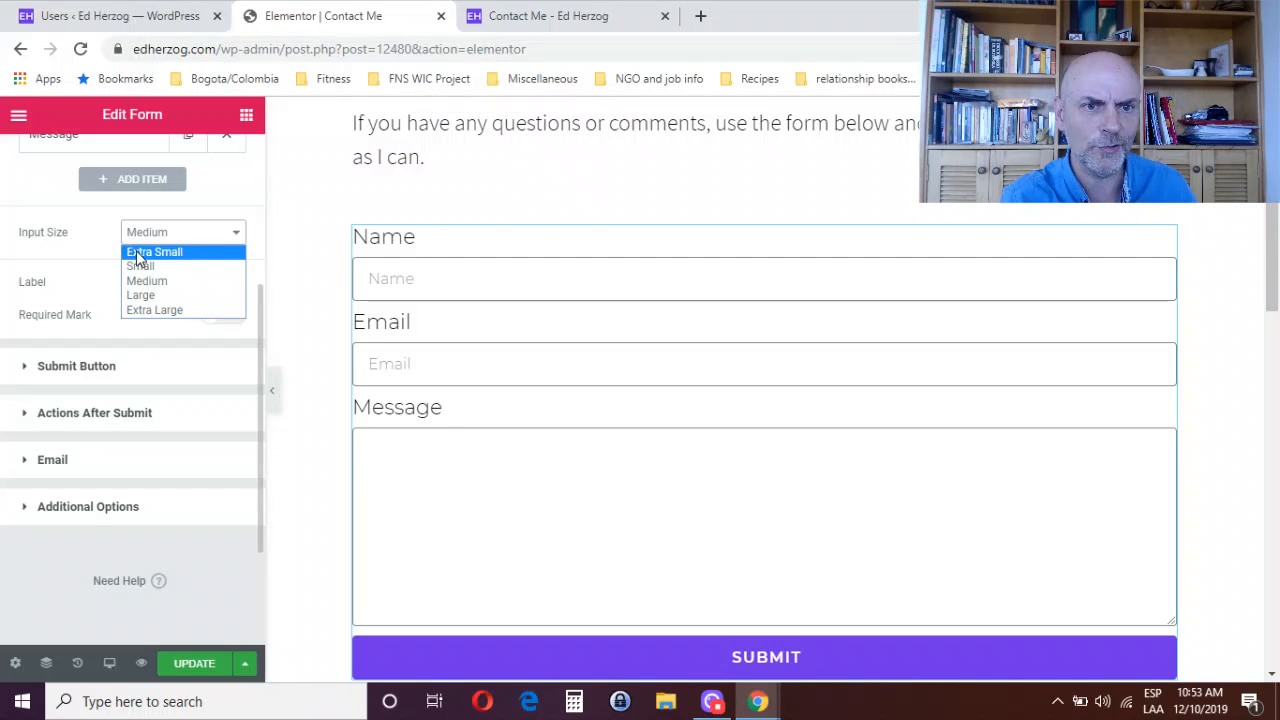
pyautogui.click(136, 255)
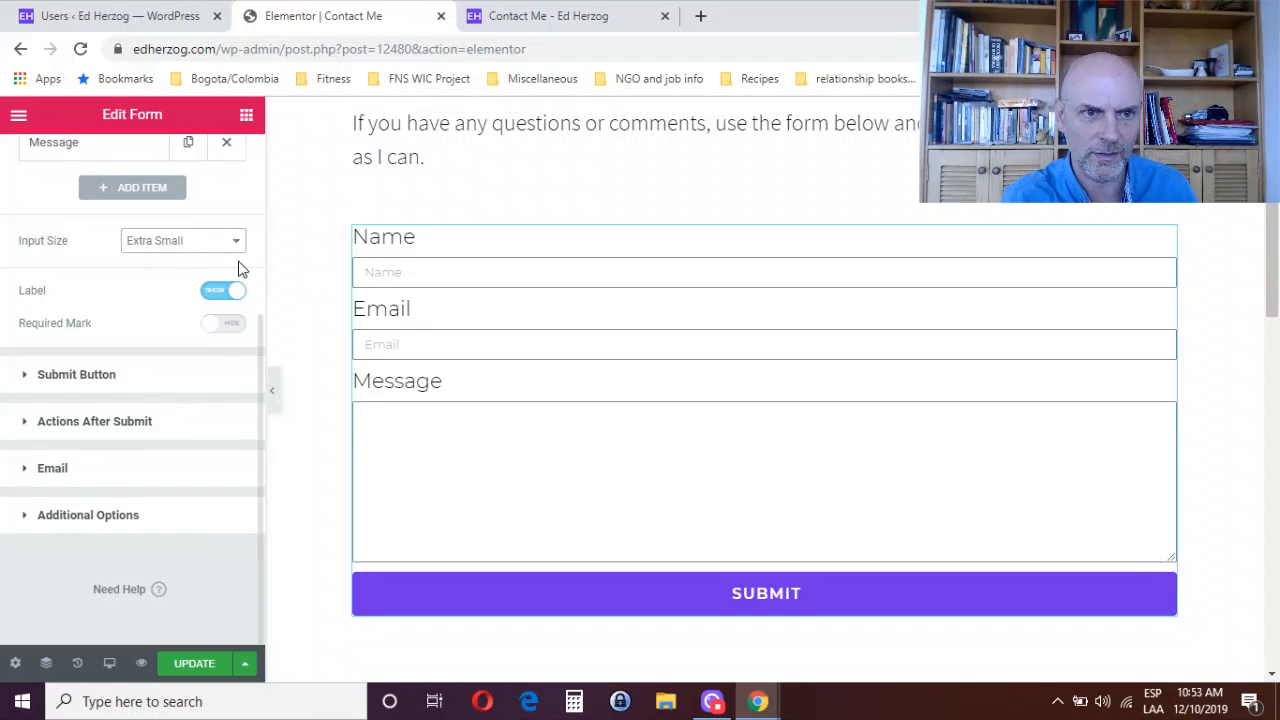
pyautogui.click(217, 247)
pyautogui.click(200, 275)
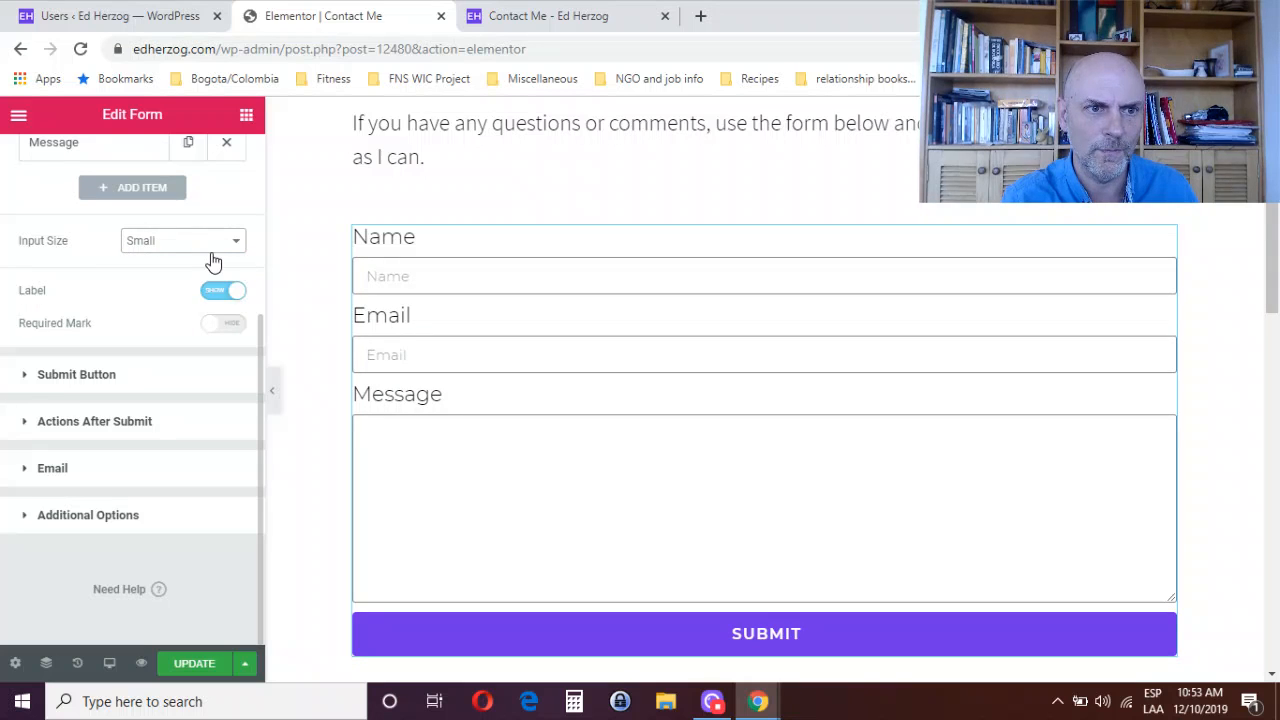
pyautogui.click(211, 249)
pyautogui.click(194, 287)
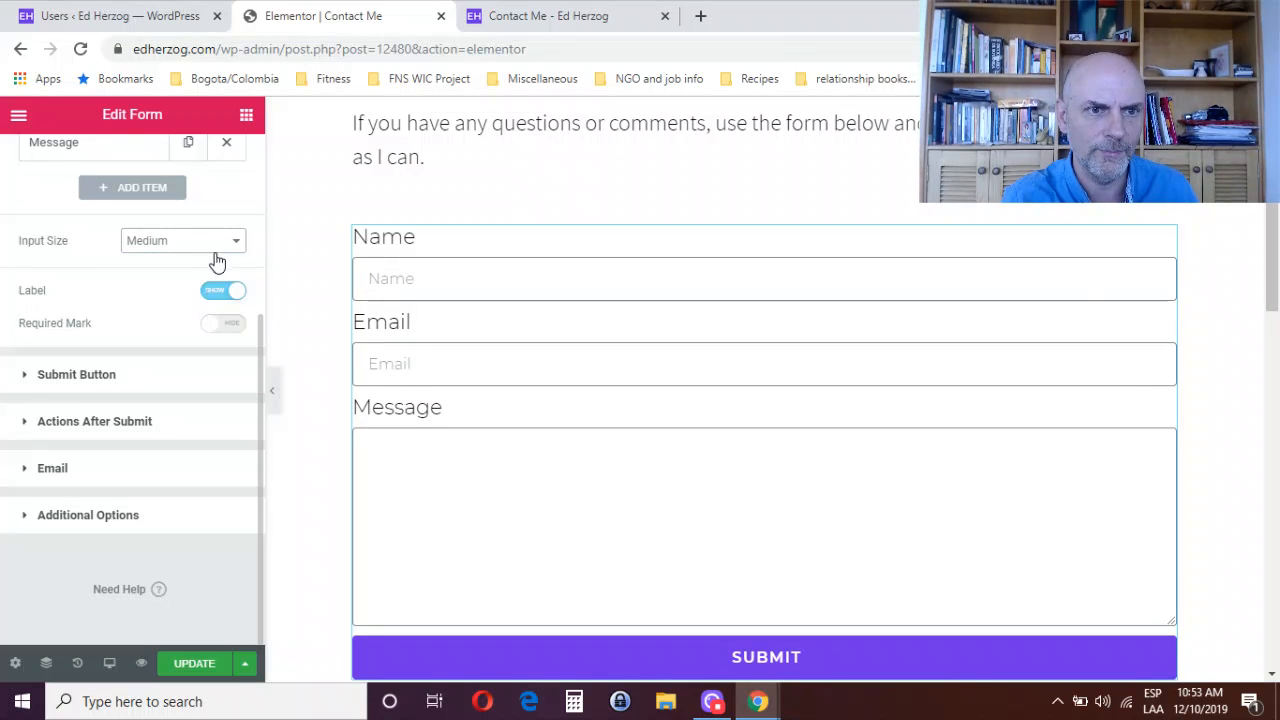
# - Try the Large and Extra Large input sizes for the form, and restore Medium
pyautogui.click(214, 249)
pyautogui.click(173, 303)
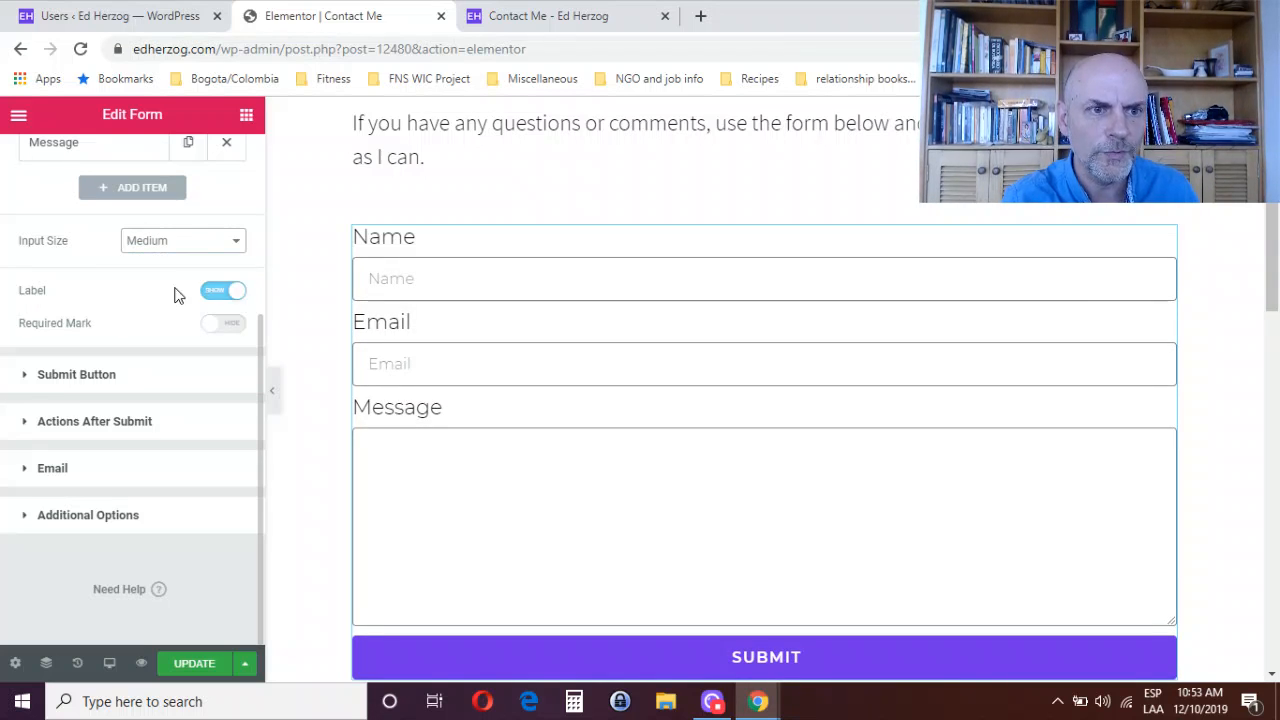
pyautogui.click(171, 249)
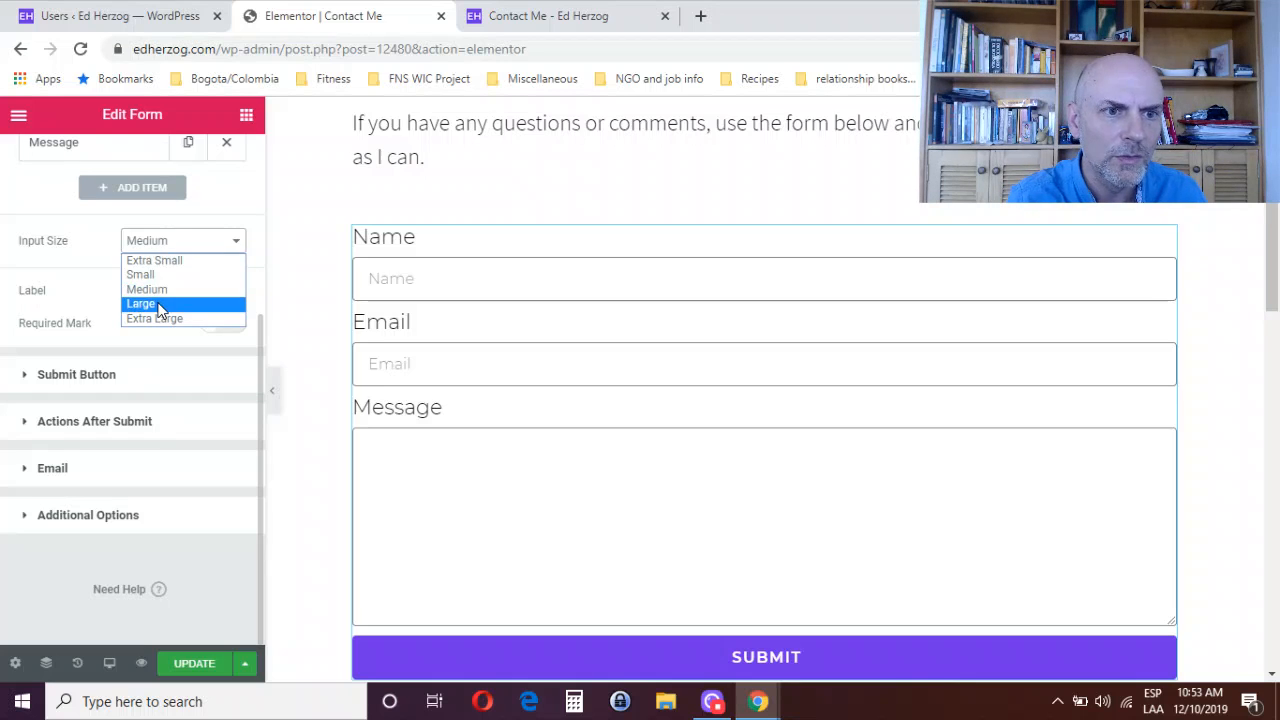
pyautogui.click(160, 305)
pyautogui.click(200, 249)
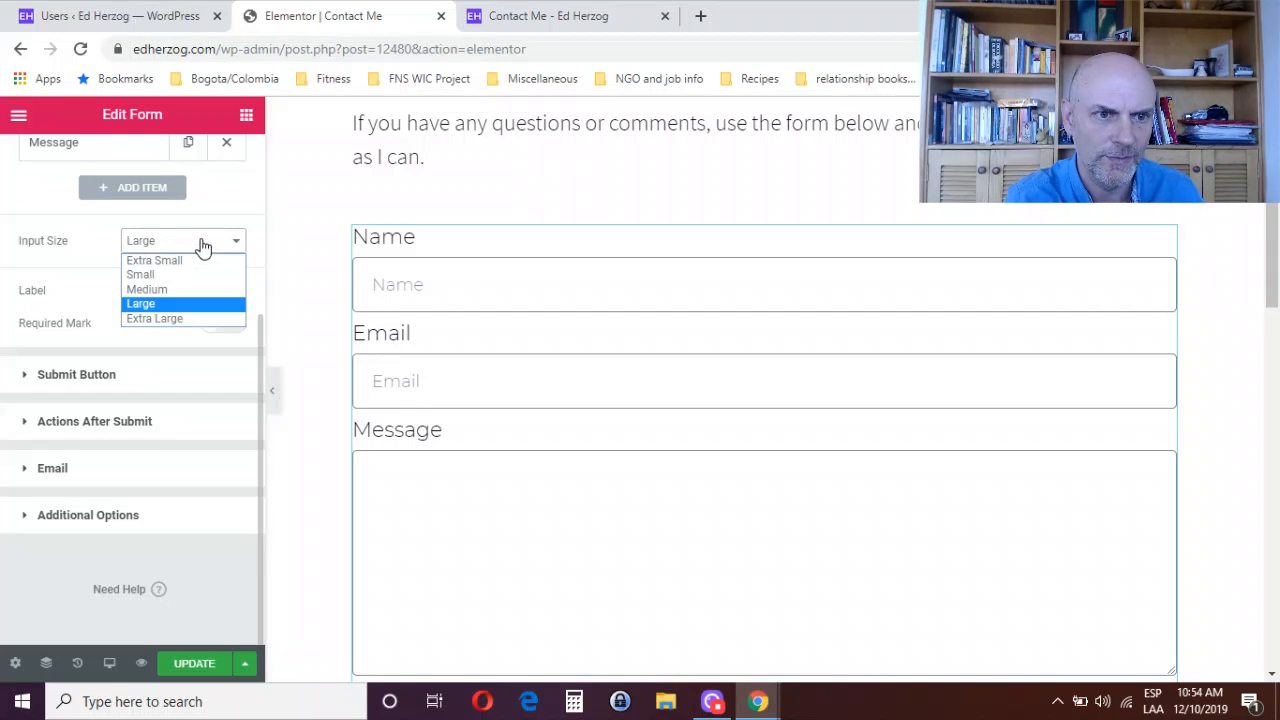
pyautogui.click(162, 316)
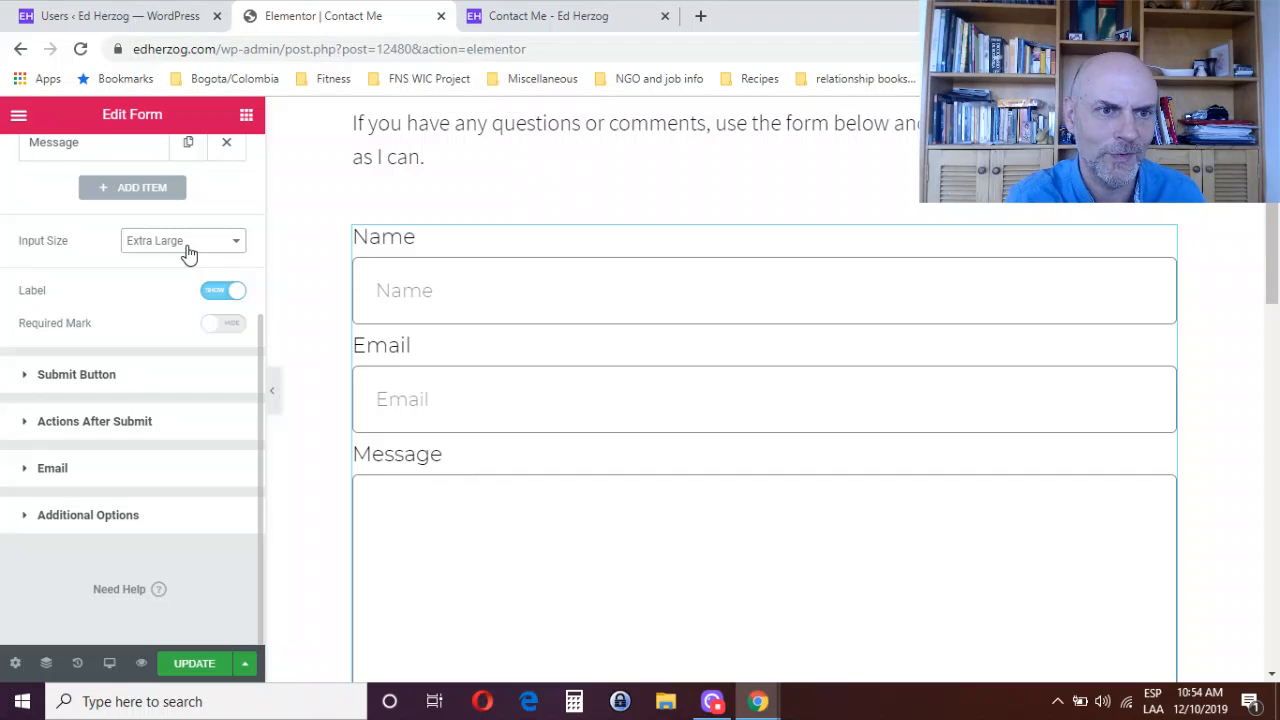
pyautogui.click(187, 250)
pyautogui.click(173, 292)
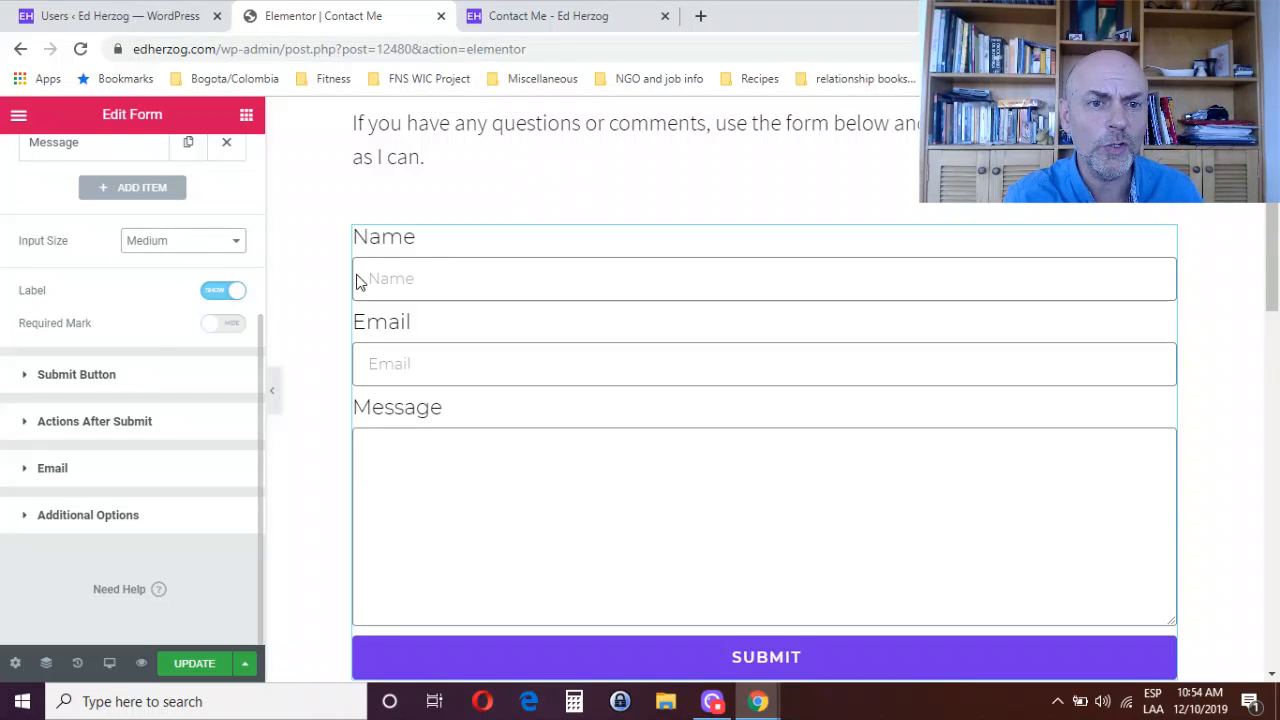
# - Hide the labels of the form's fields
pyautogui.click(221, 292)
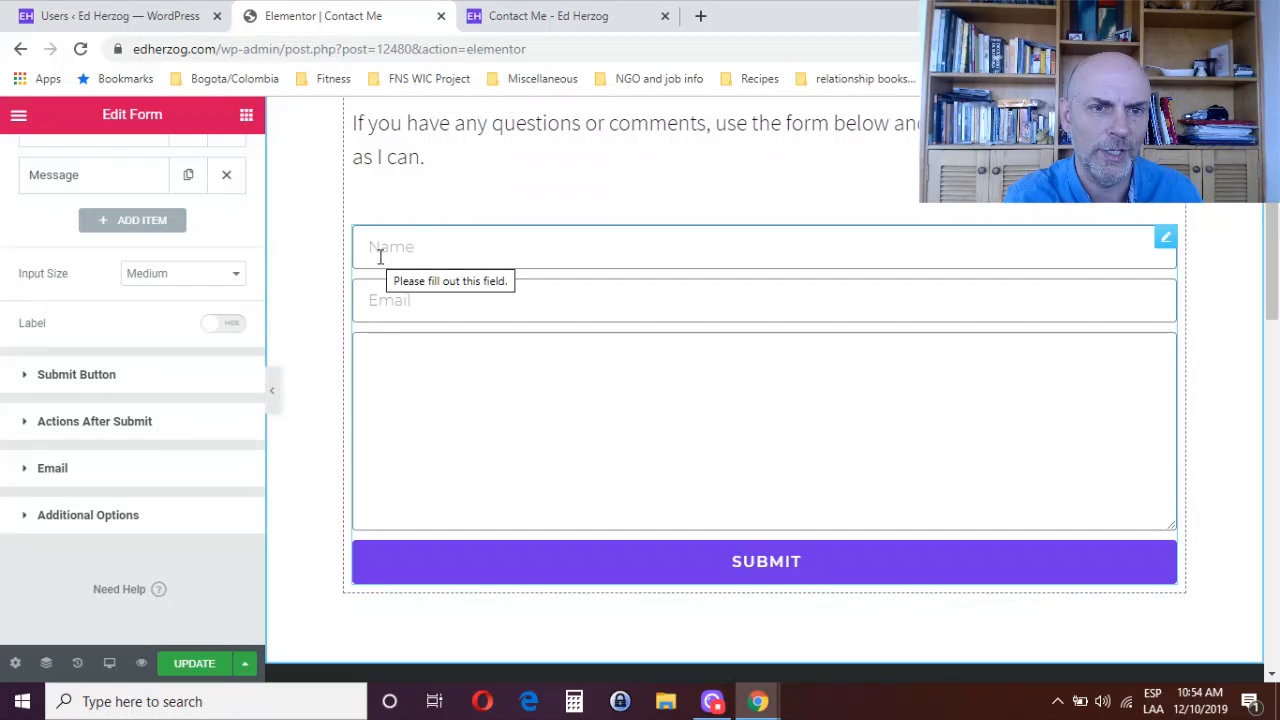
# - Show the labels of the form's fields and turn on the required mark
pyautogui.click(228, 325)
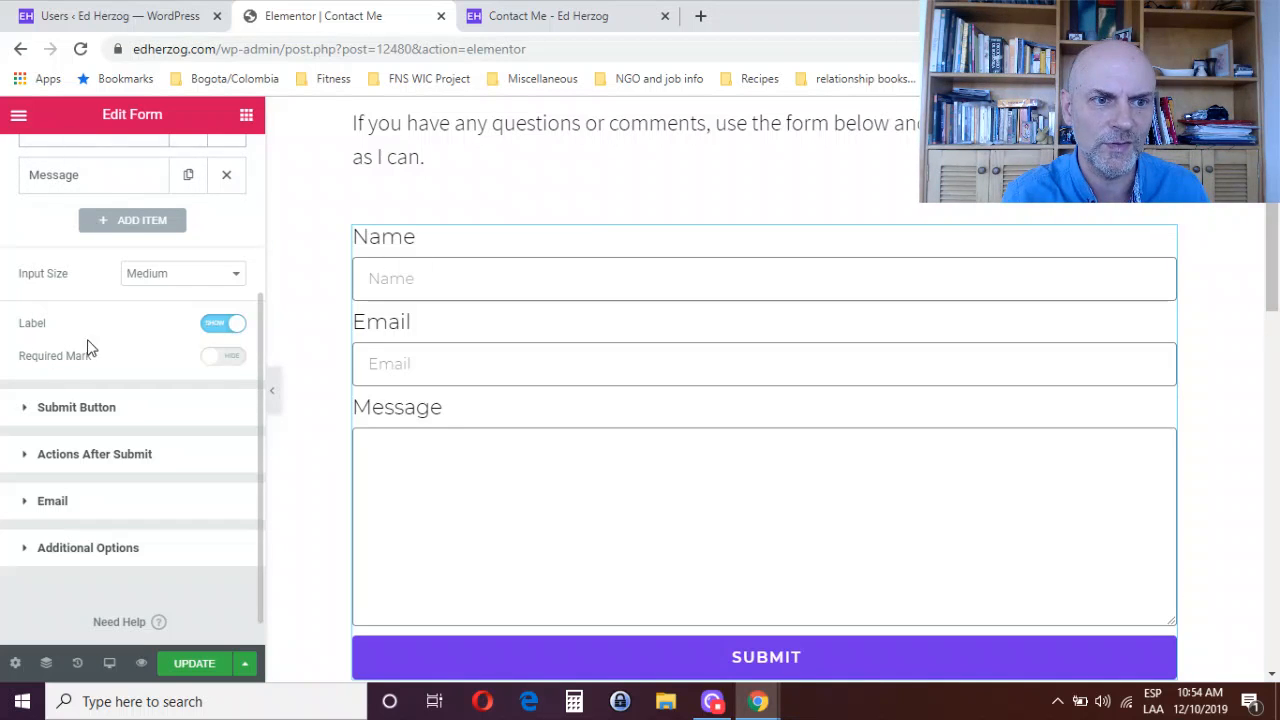
pyautogui.click(231, 362)
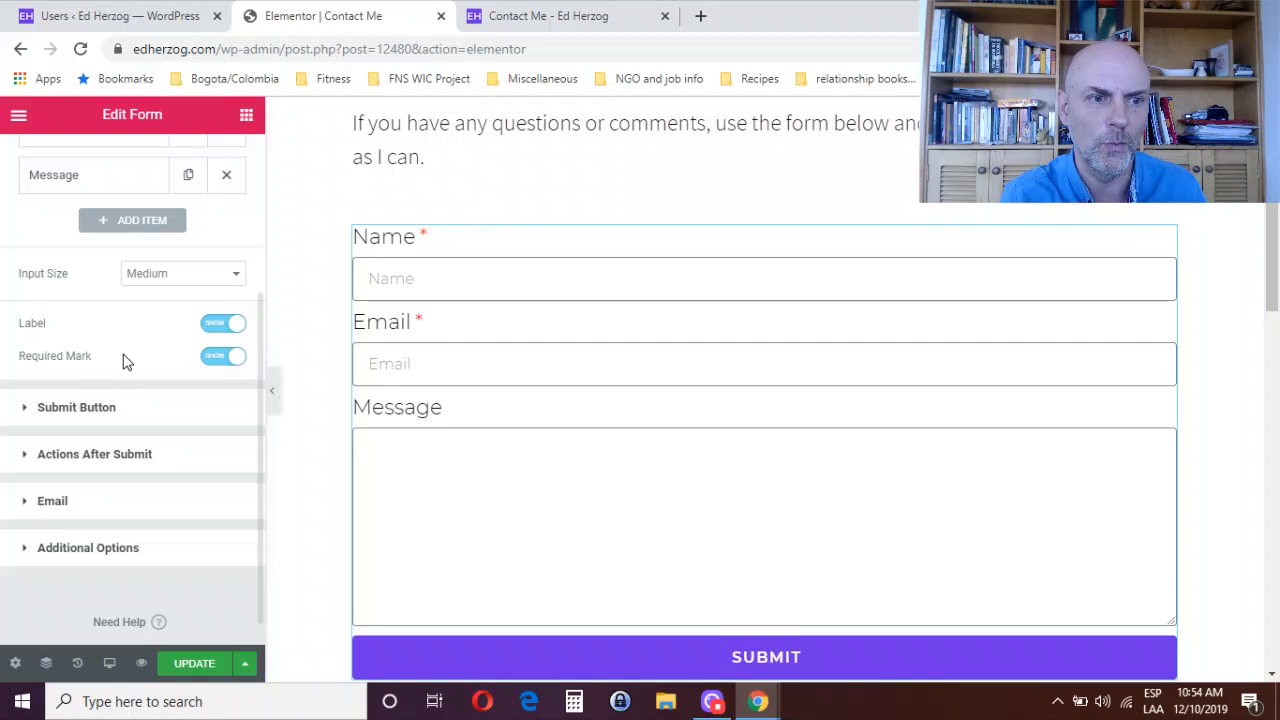
# - Try the Extra Small and Extra Large sizes for the submit button, and set it back to Medium
pyautogui.click(107, 409)
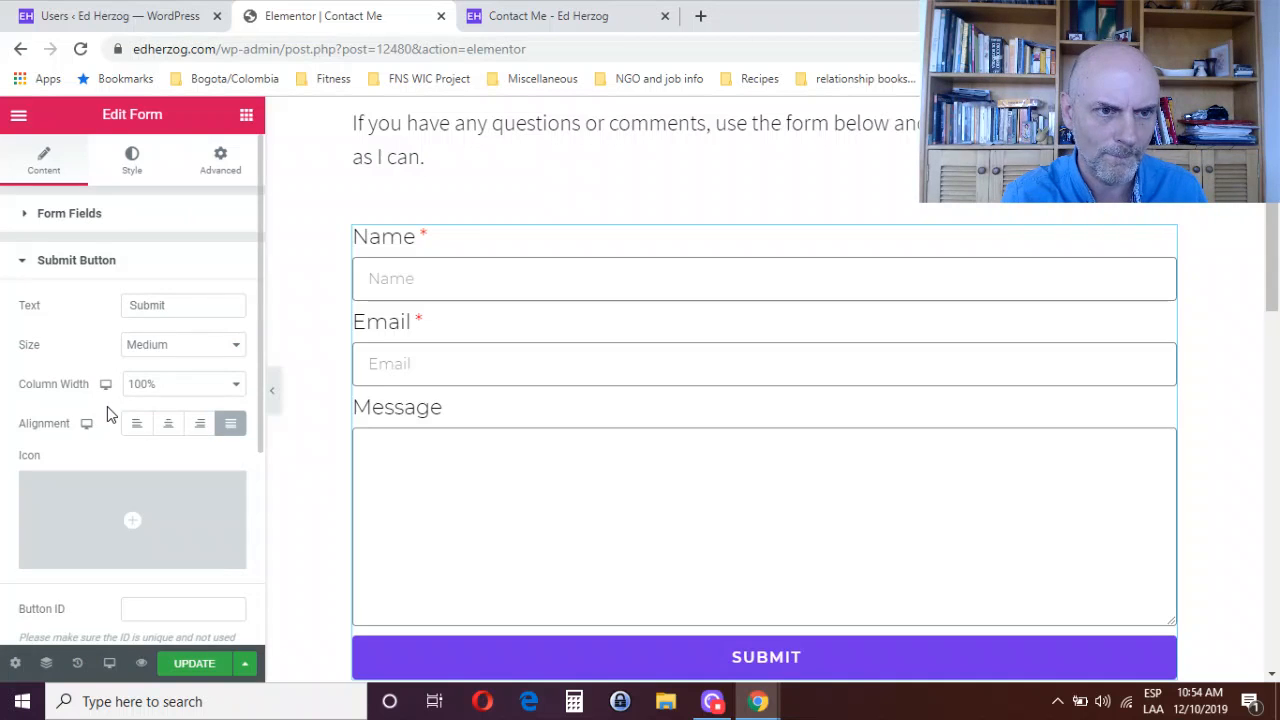
pyautogui.doubleClick(192, 304)
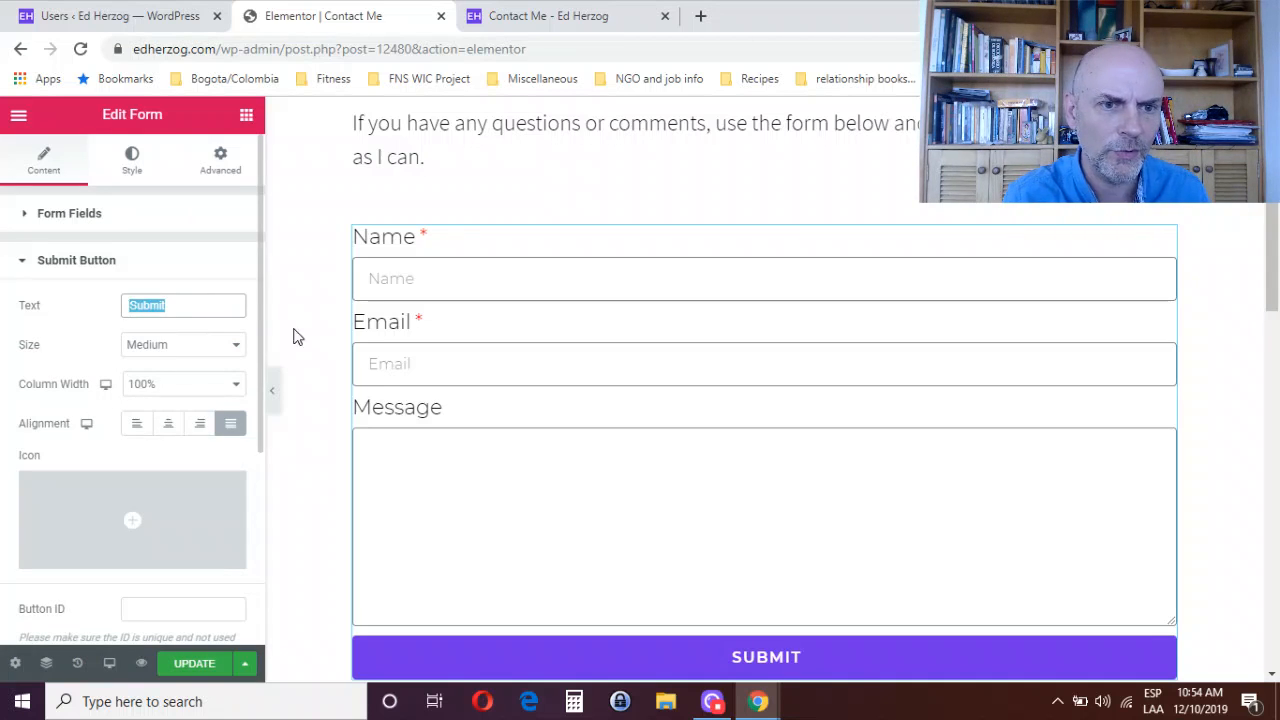
pyautogui.scroll(-1, 424, 283)
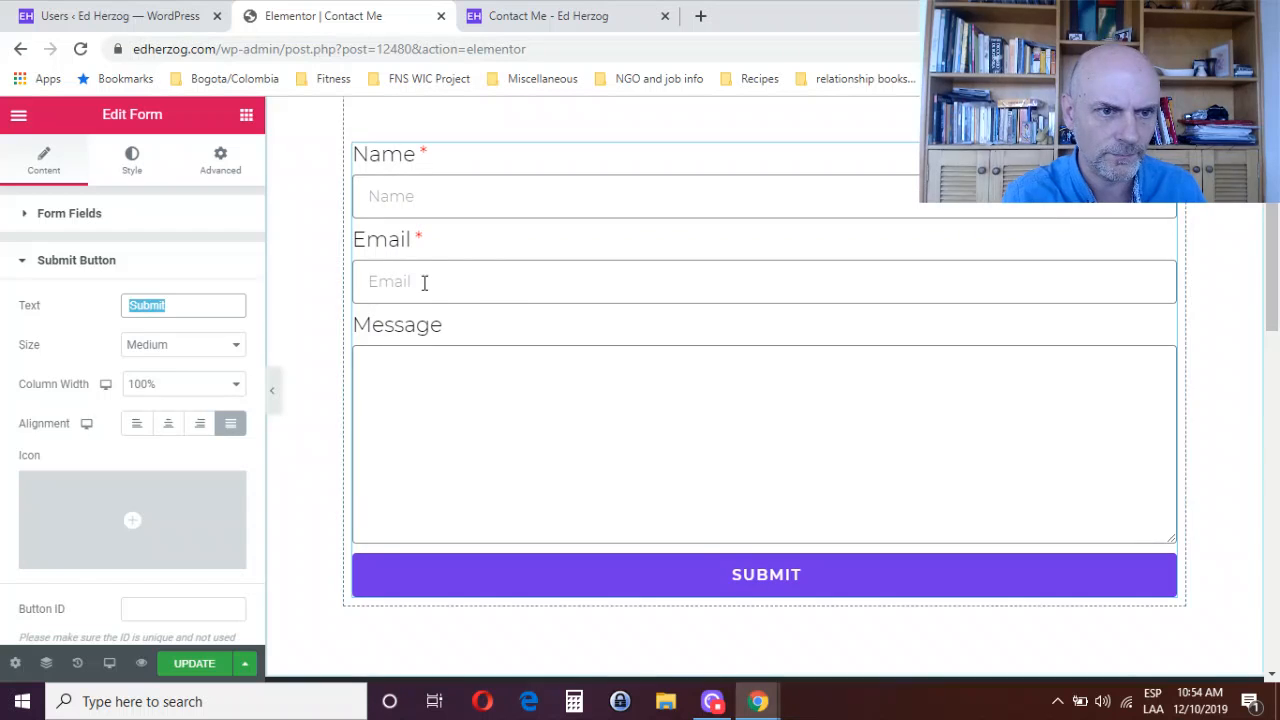
pyautogui.click(200, 352)
pyautogui.click(155, 365)
pyautogui.click(205, 344)
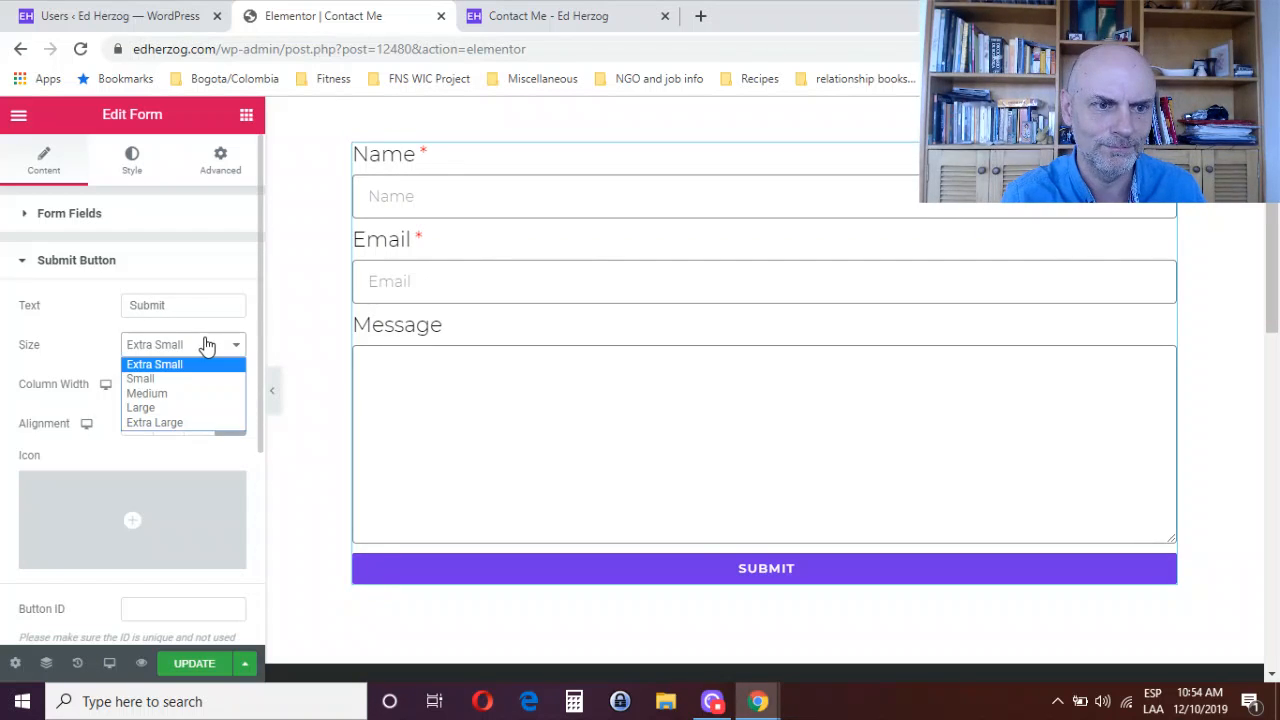
pyautogui.click(158, 422)
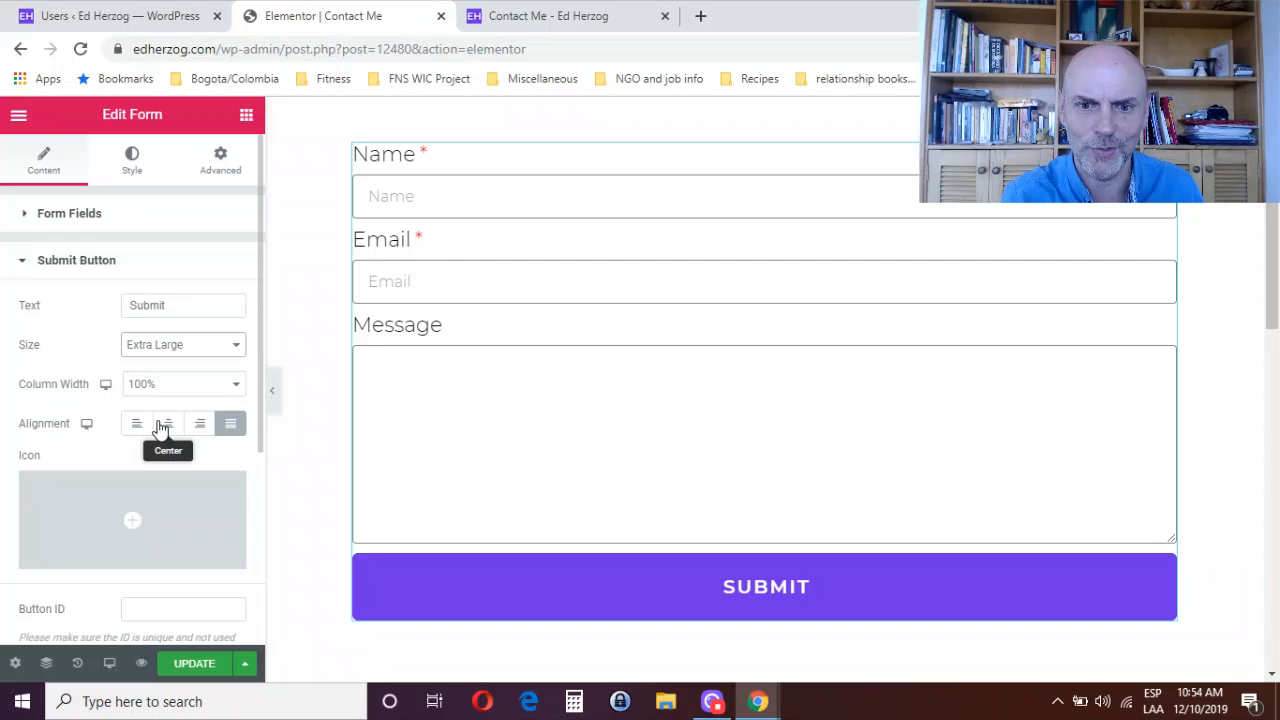
pyautogui.click(193, 356)
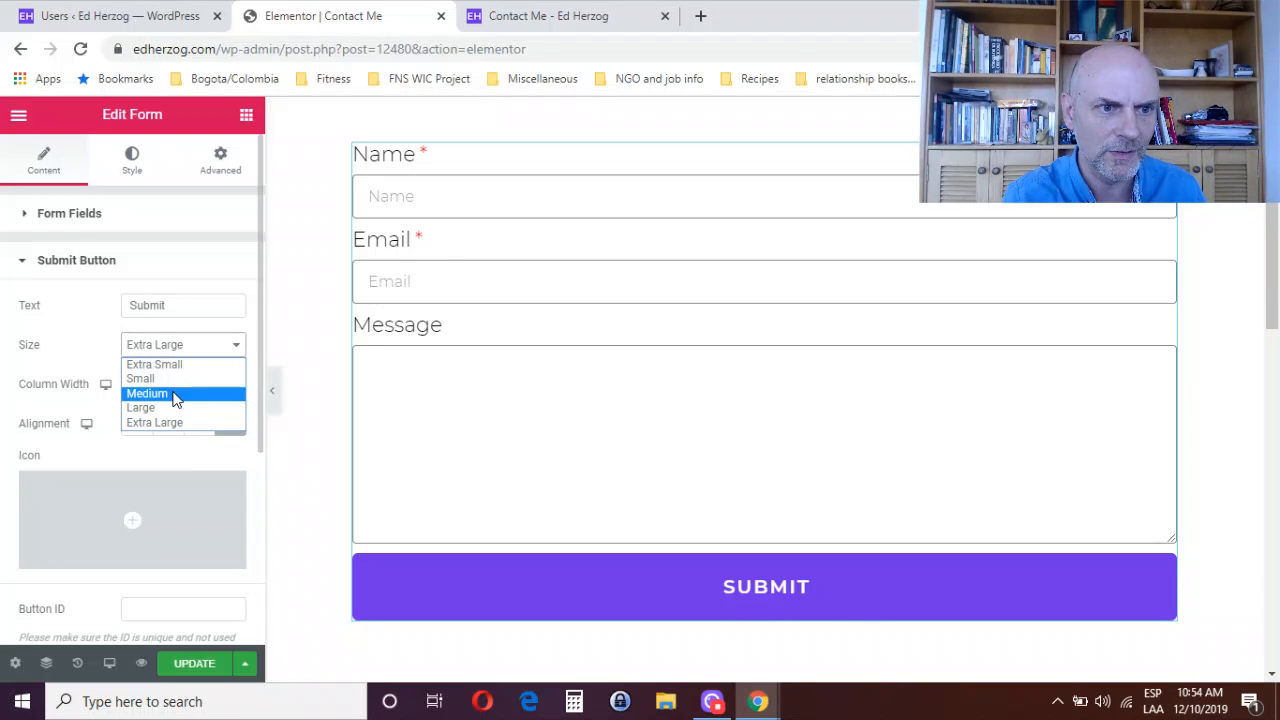
pyautogui.click(175, 396)
# - Try a 33% column width for the submit button, and restore 100%
pyautogui.click(182, 392)
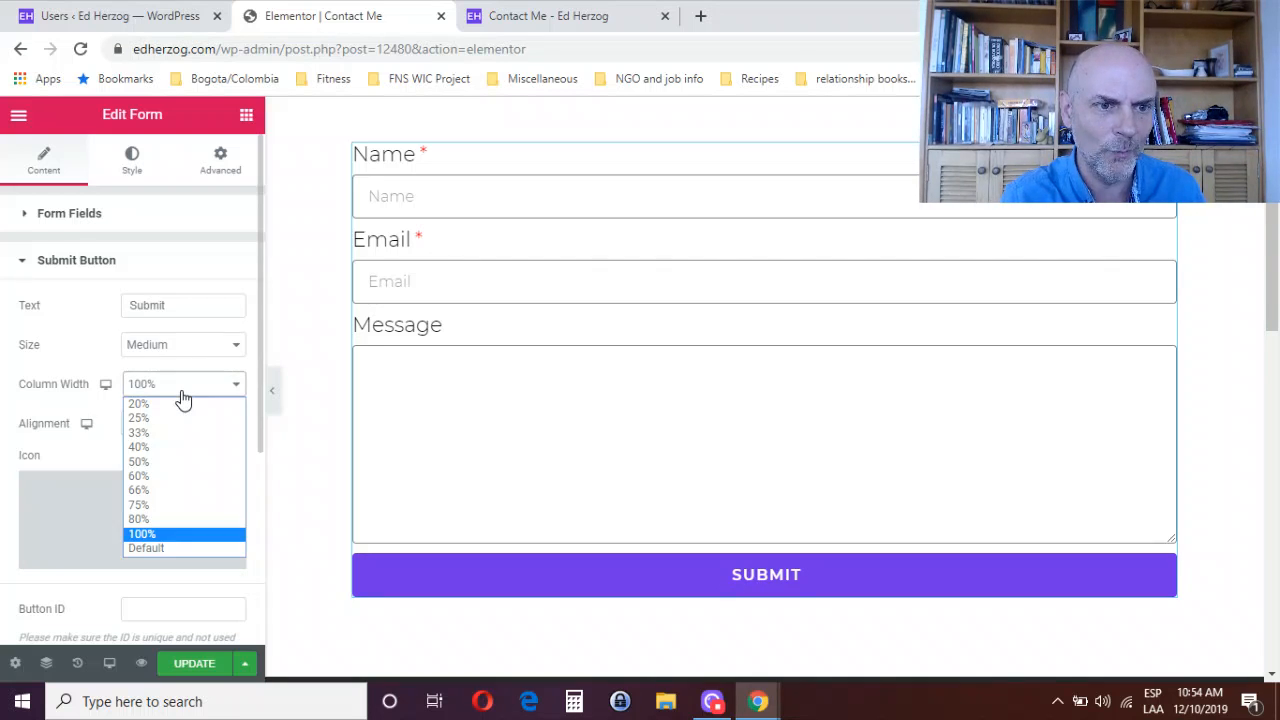
pyautogui.click(164, 432)
pyautogui.click(195, 386)
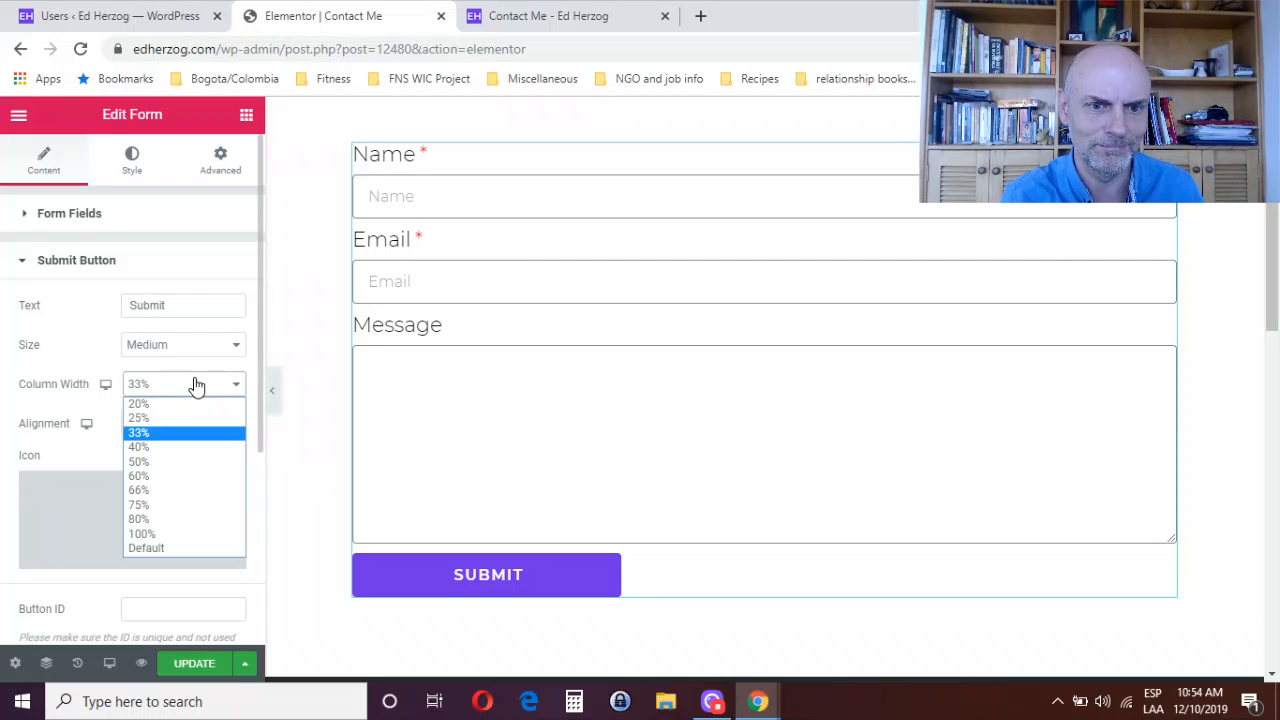
pyautogui.click(148, 534)
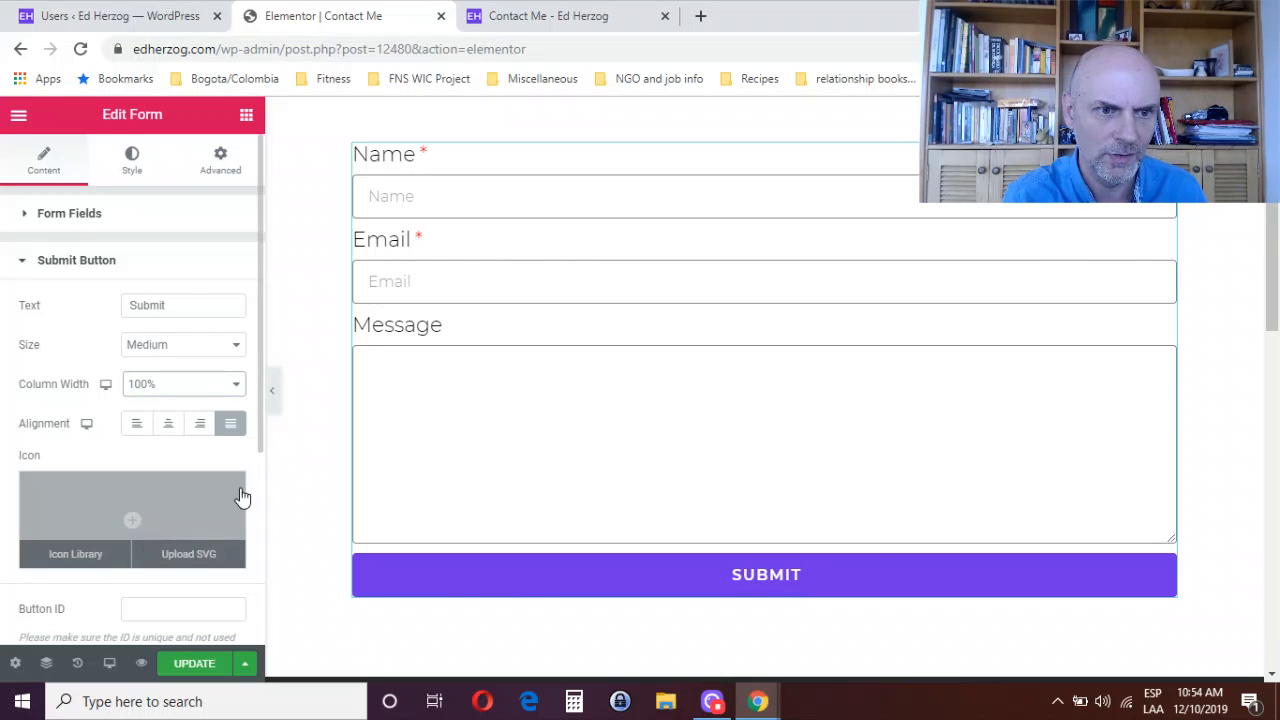
# - Try left alignment for the submit button, and return it to justified
pyautogui.click(137, 423)
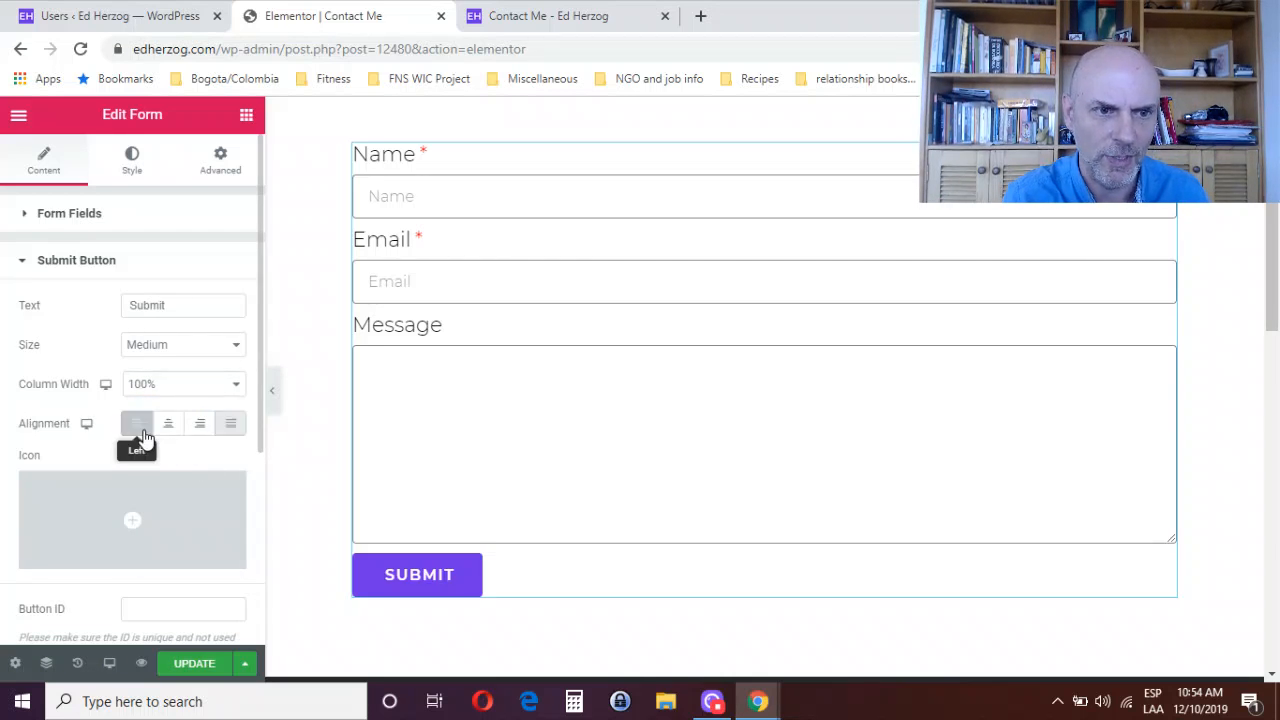
pyautogui.click(177, 390)
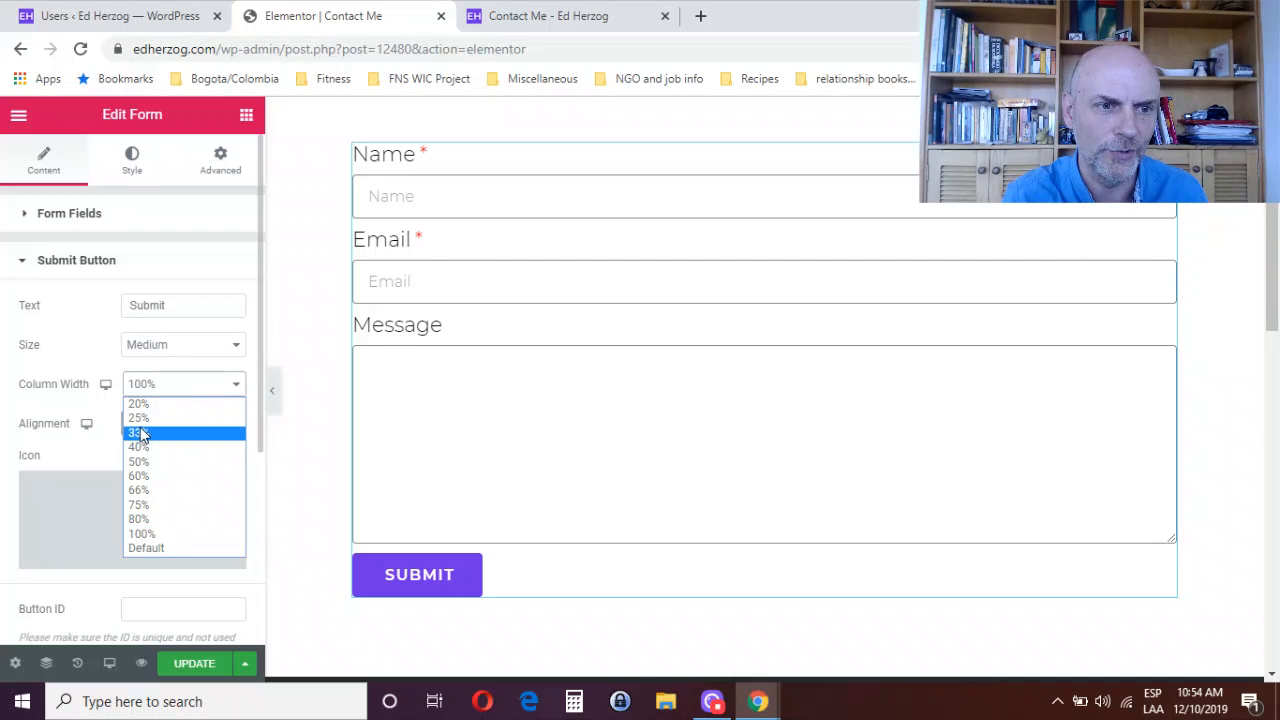
pyautogui.click(84, 416)
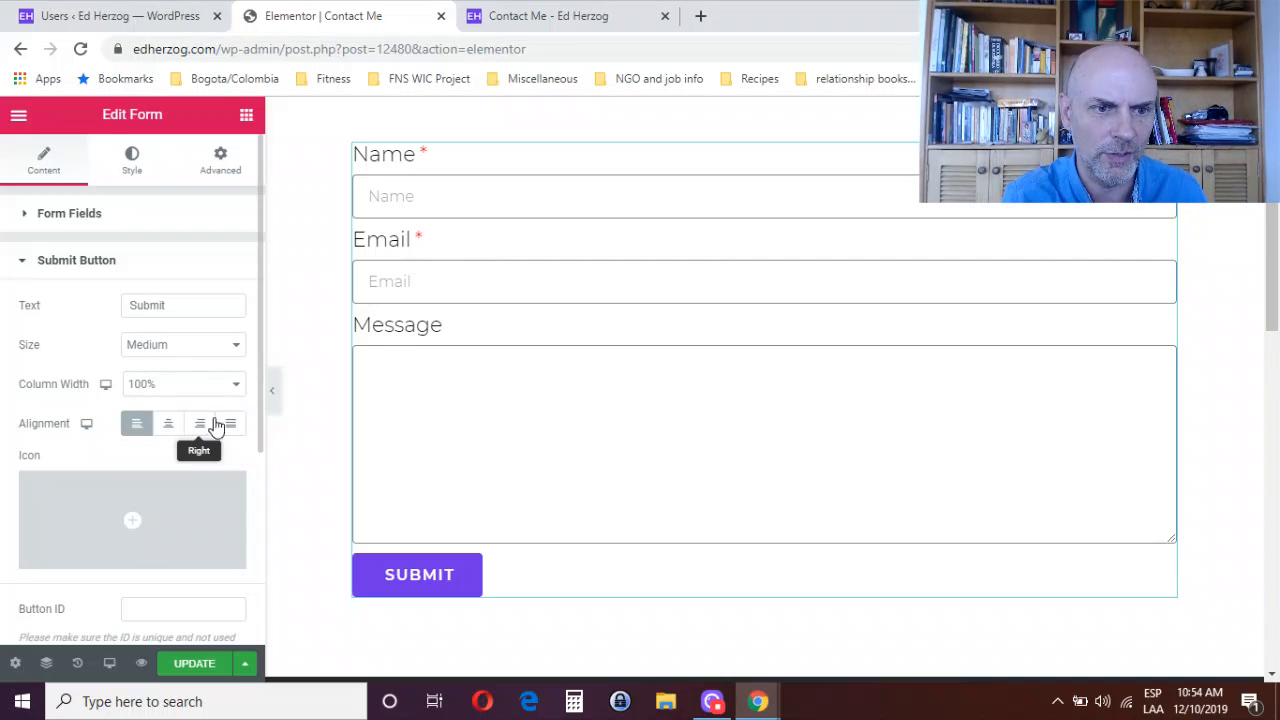
pyautogui.click(230, 423)
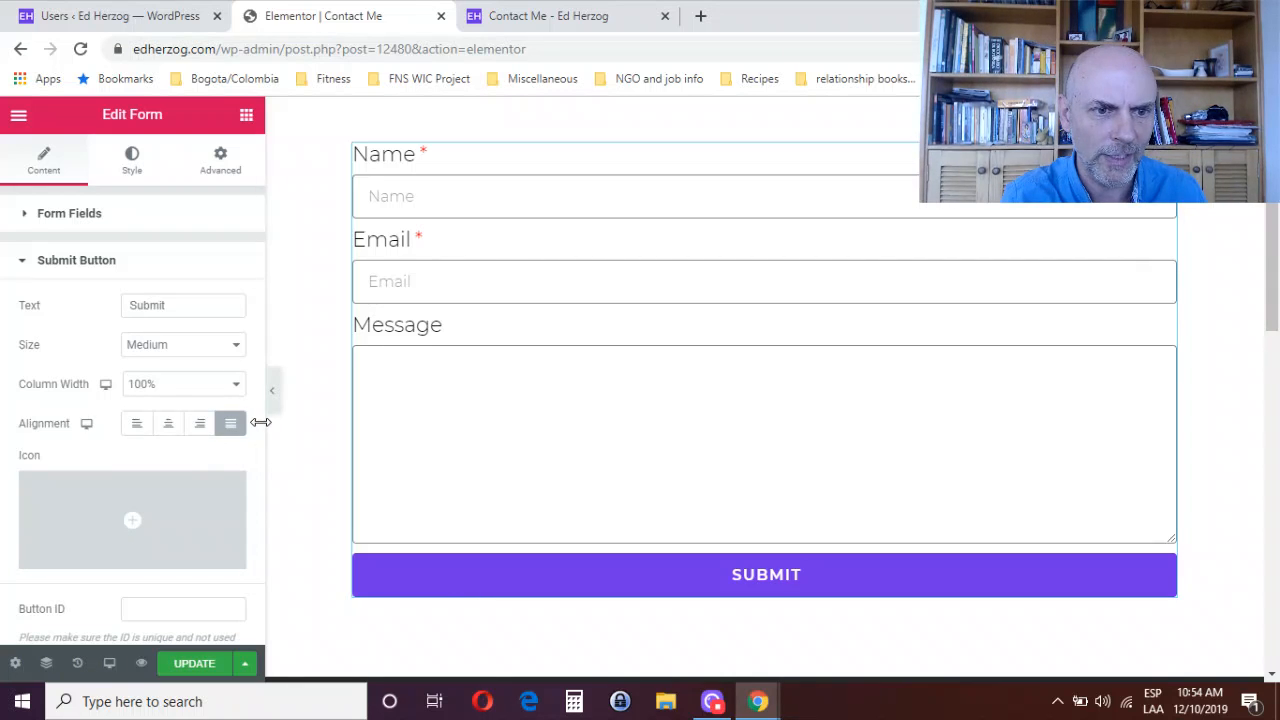
# - Examine the submit button's icon and ID options and the form's actions after submit
pyautogui.scroll(-3, 257, 476)
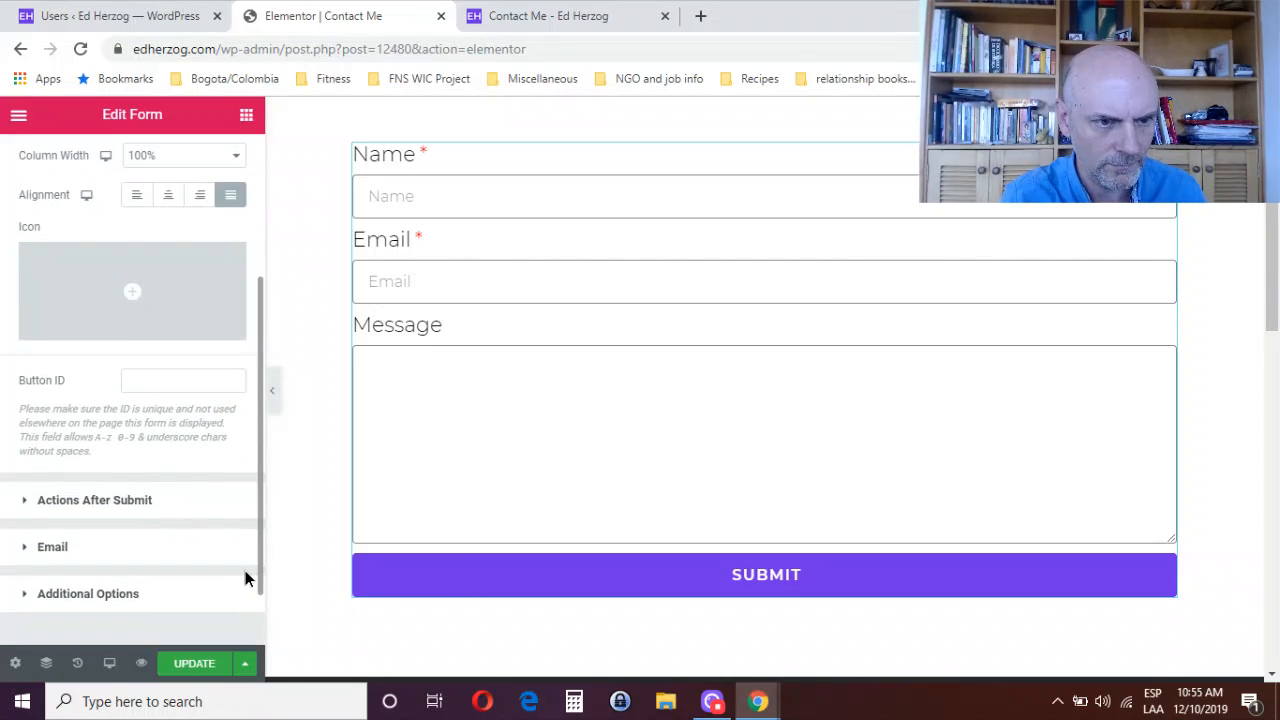
pyautogui.scroll(-1, 245, 570)
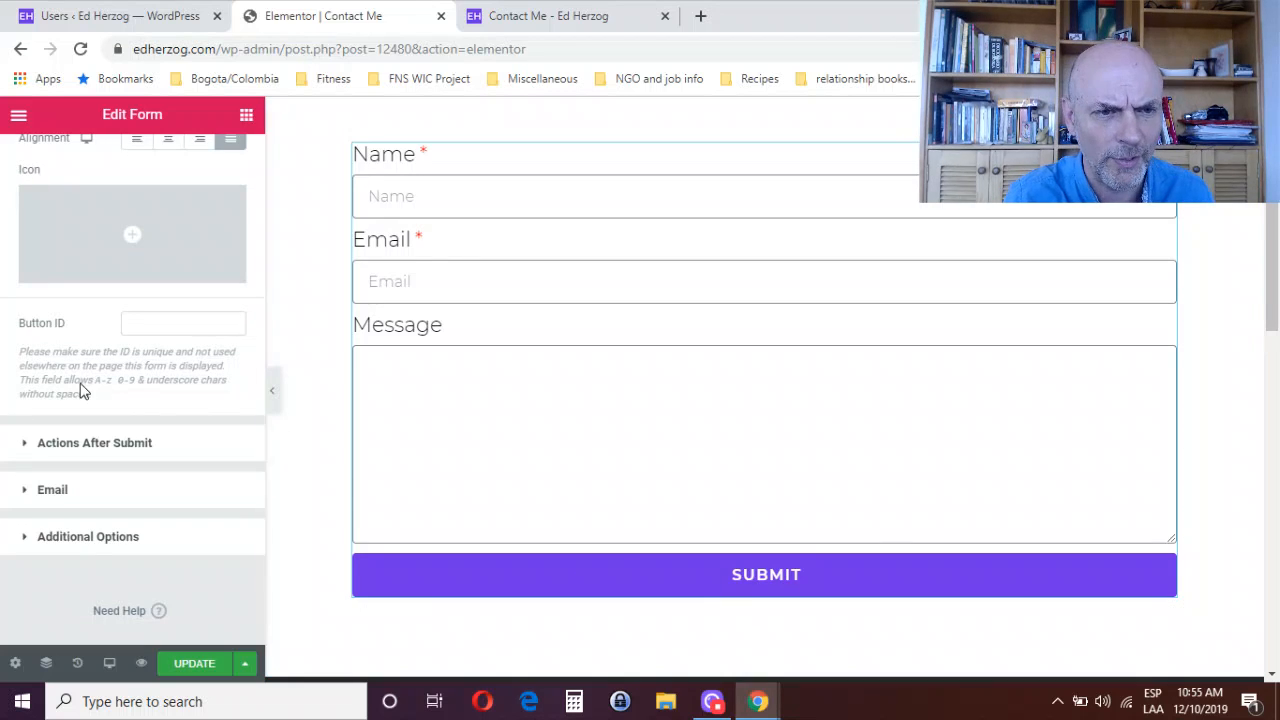
pyautogui.moveTo(260, 410); pyautogui.dragTo(254, 222)
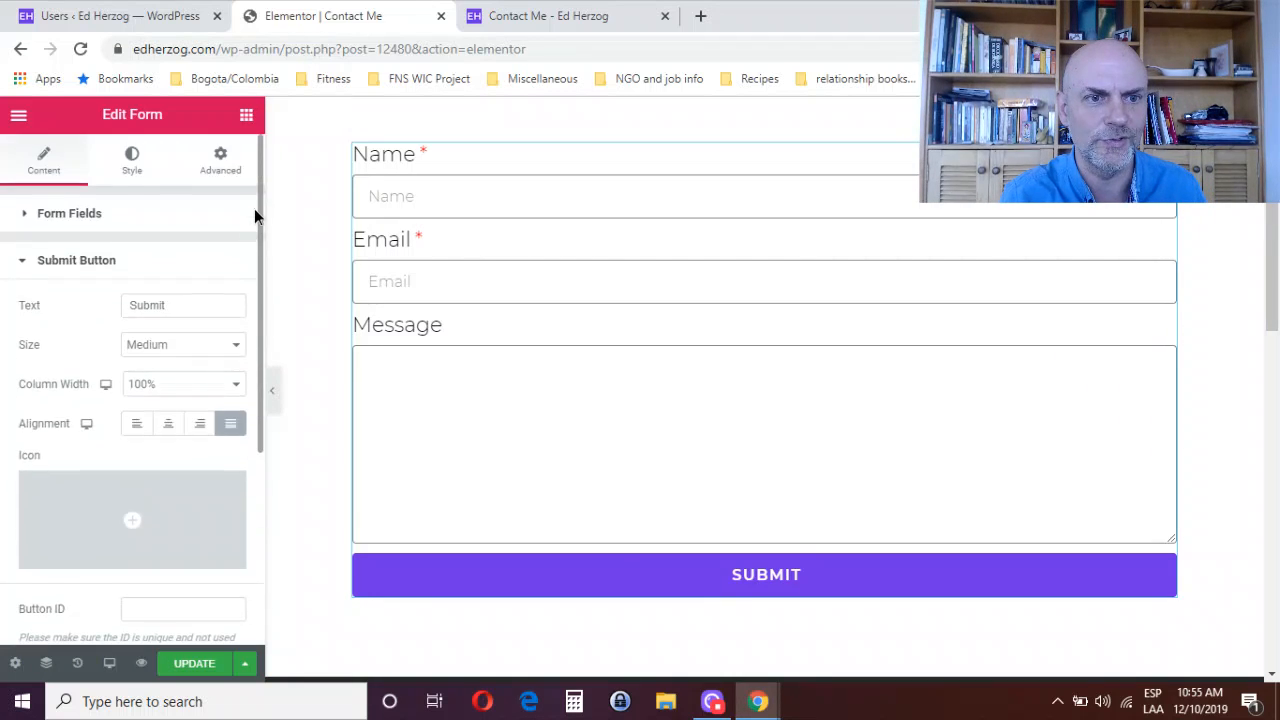
pyautogui.scroll(-5, 246, 443)
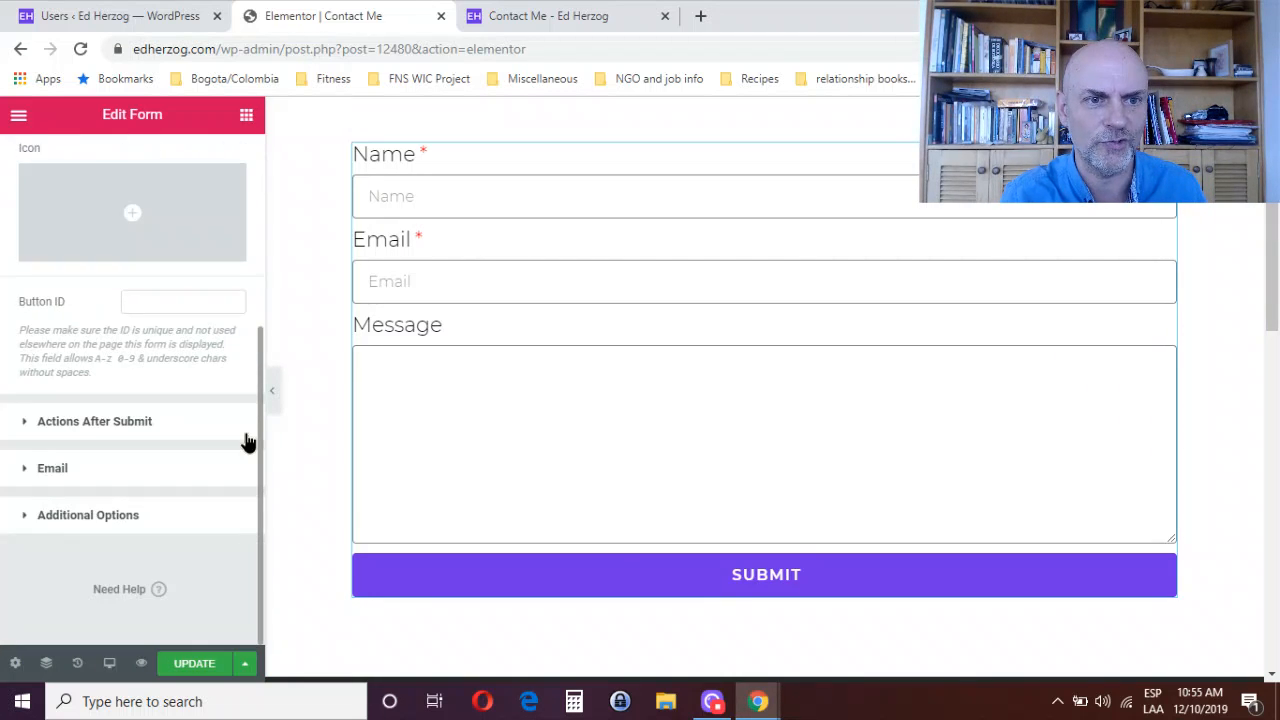
pyautogui.click(106, 424)
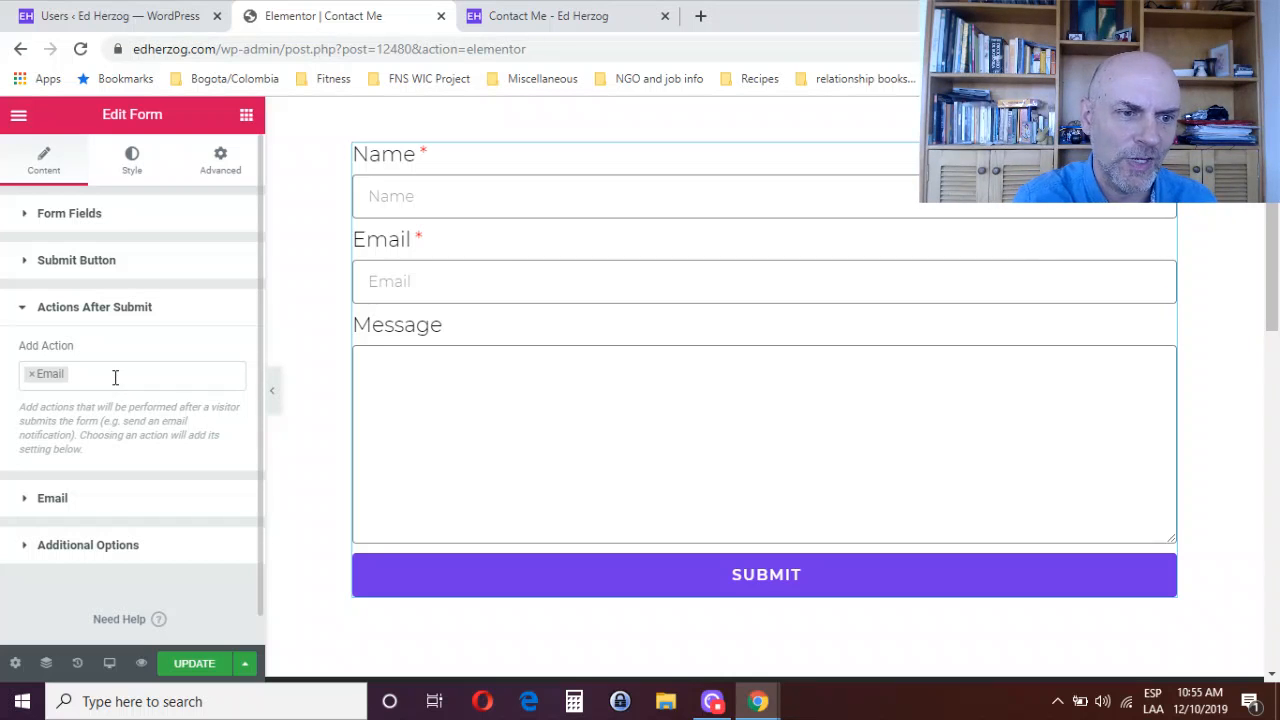
# - Examine the notification email's message content and the Name field's shortcode in its advanced settings
pyautogui.click(41, 500)
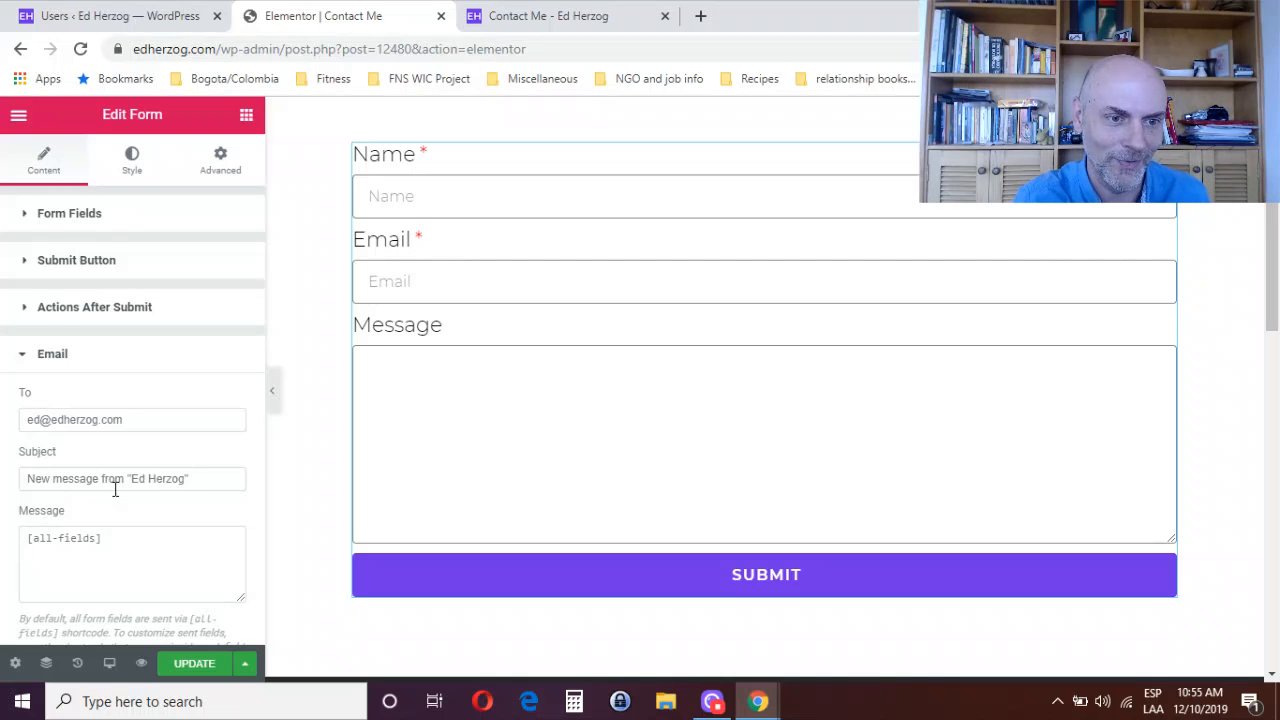
pyautogui.click(128, 553)
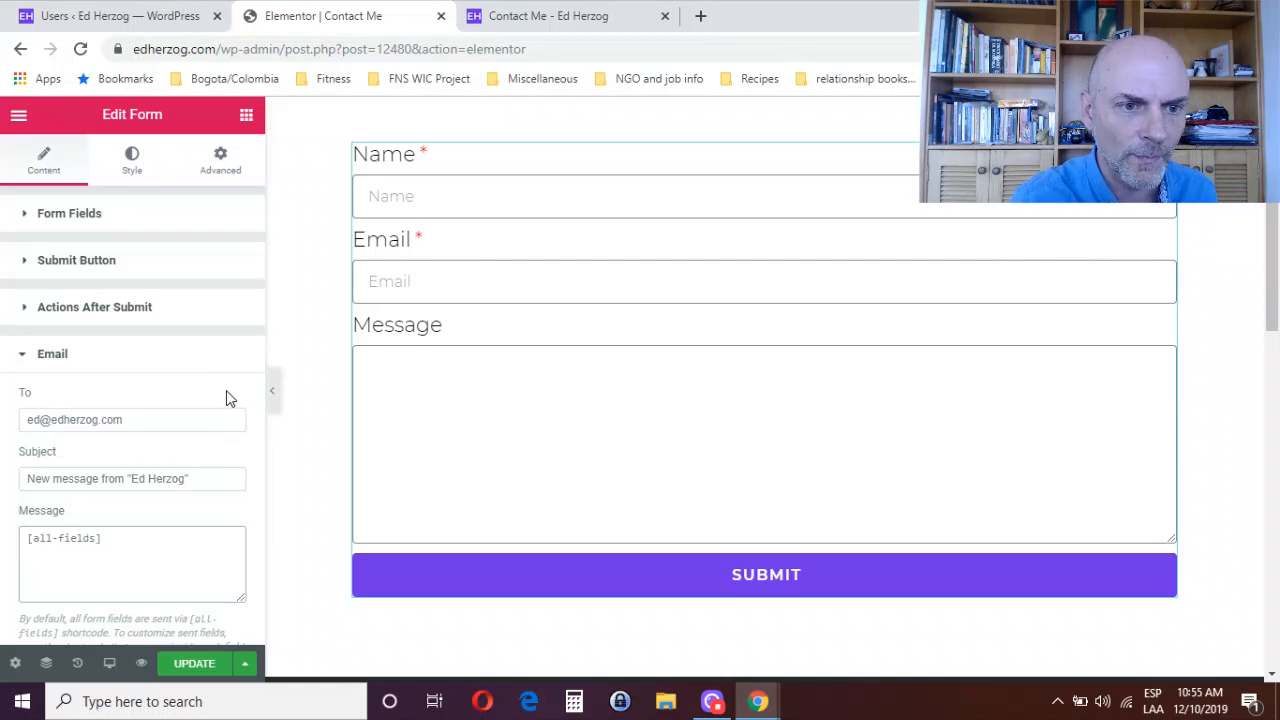
pyautogui.click(55, 216)
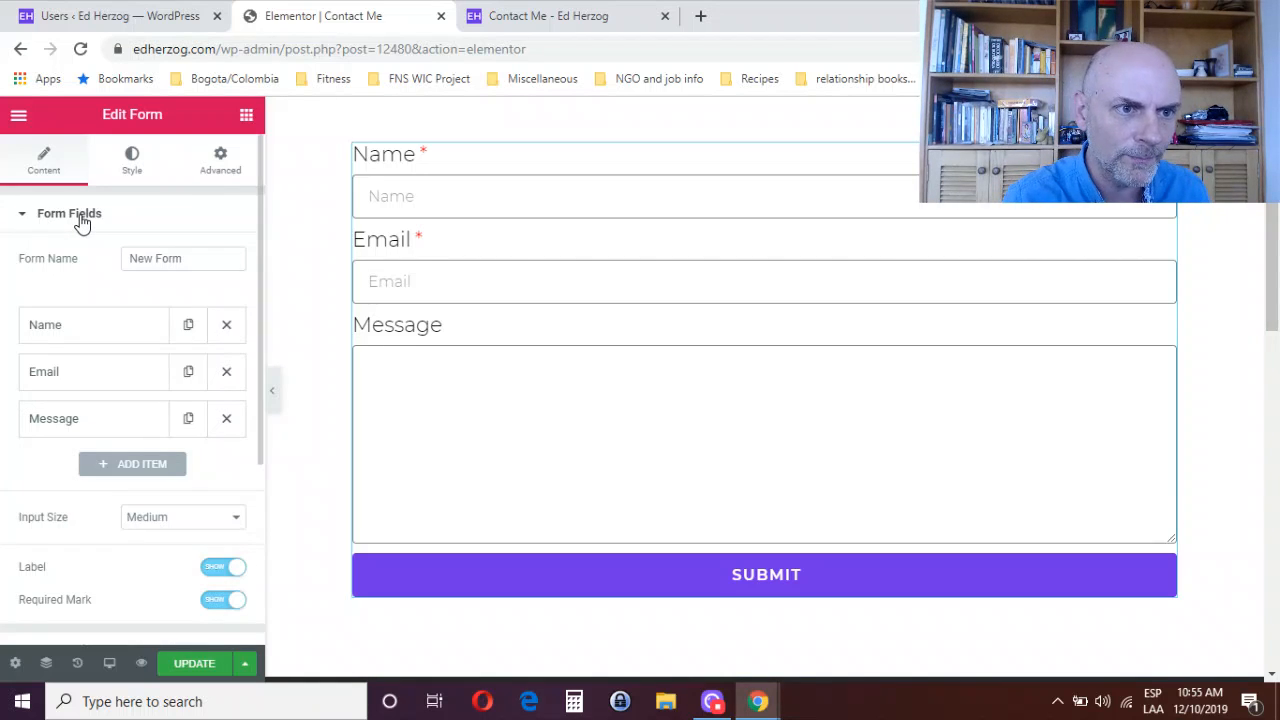
pyautogui.click(88, 332)
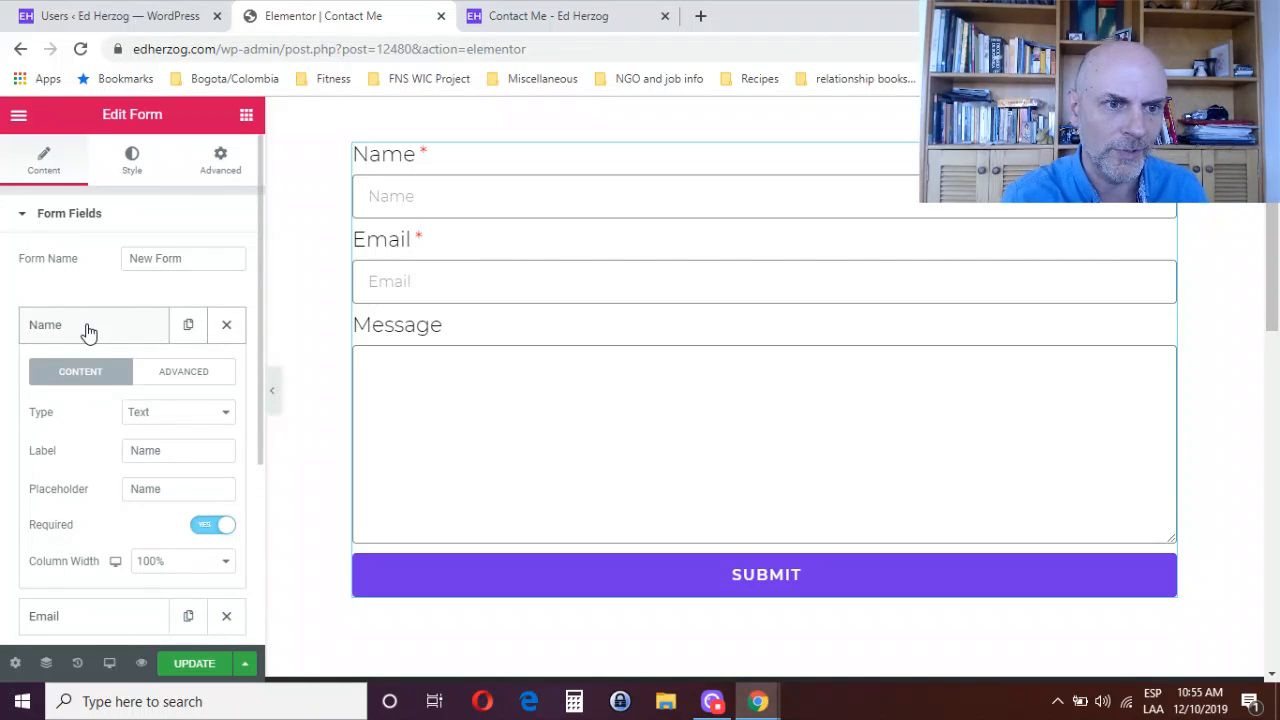
pyautogui.click(187, 377)
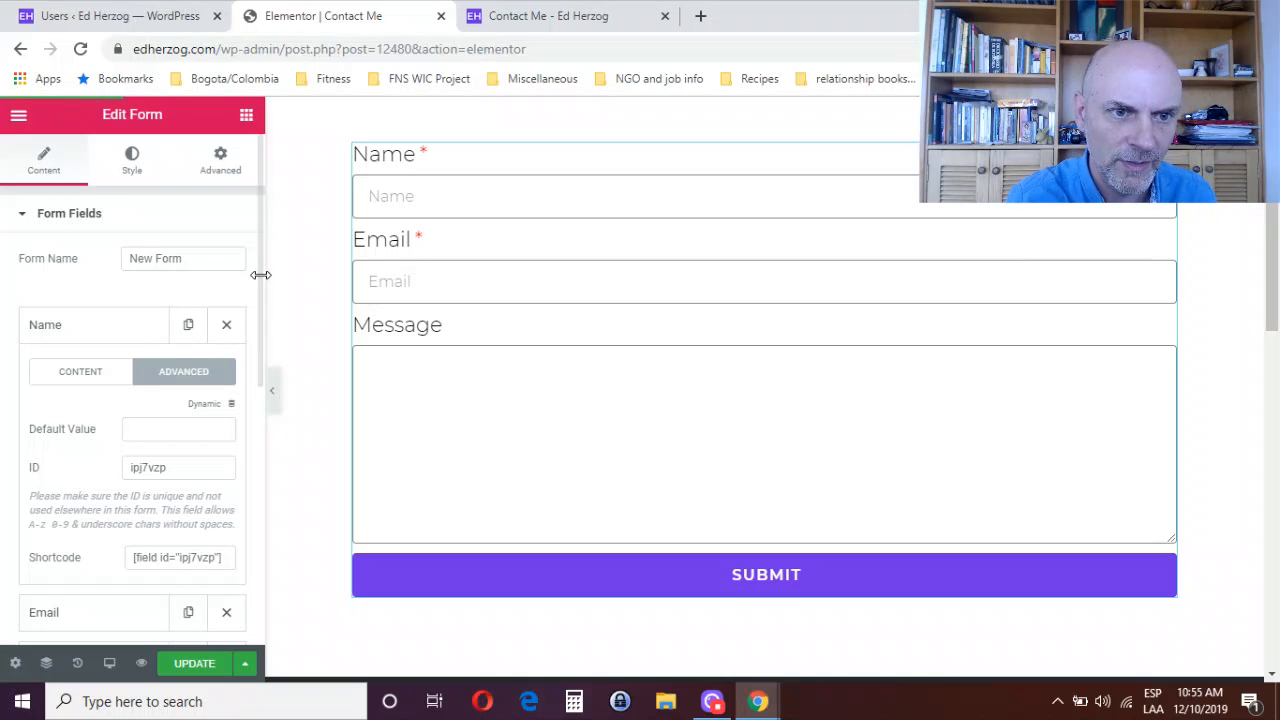
pyautogui.moveTo(260, 277); pyautogui.dragTo(224, 481)
pyautogui.scroll(-2, 224, 481)
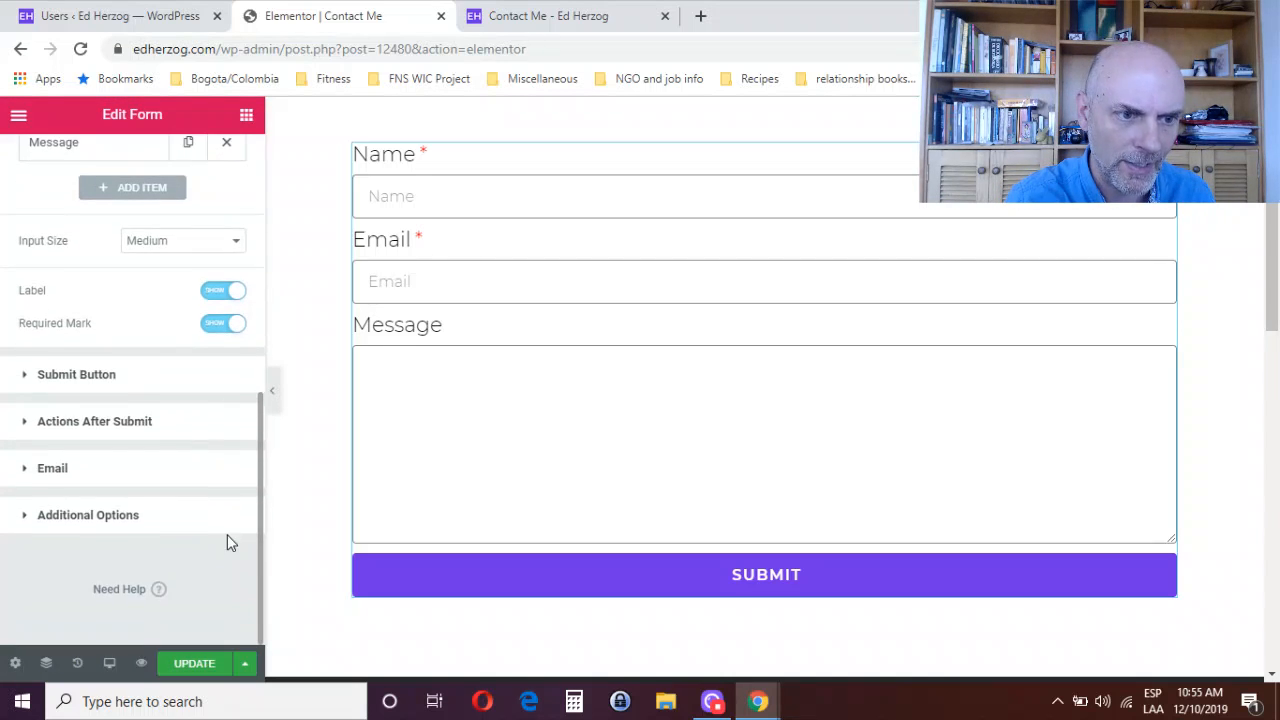
pyautogui.click(51, 470)
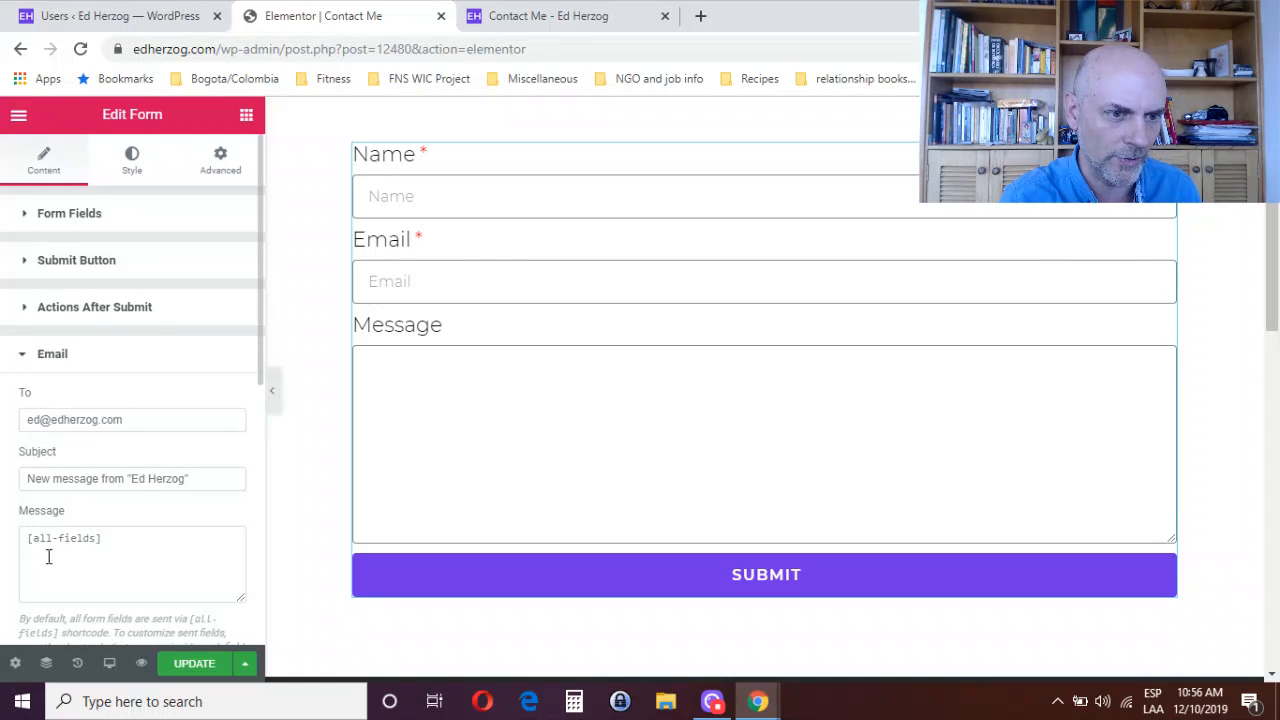
pyautogui.click(133, 542)
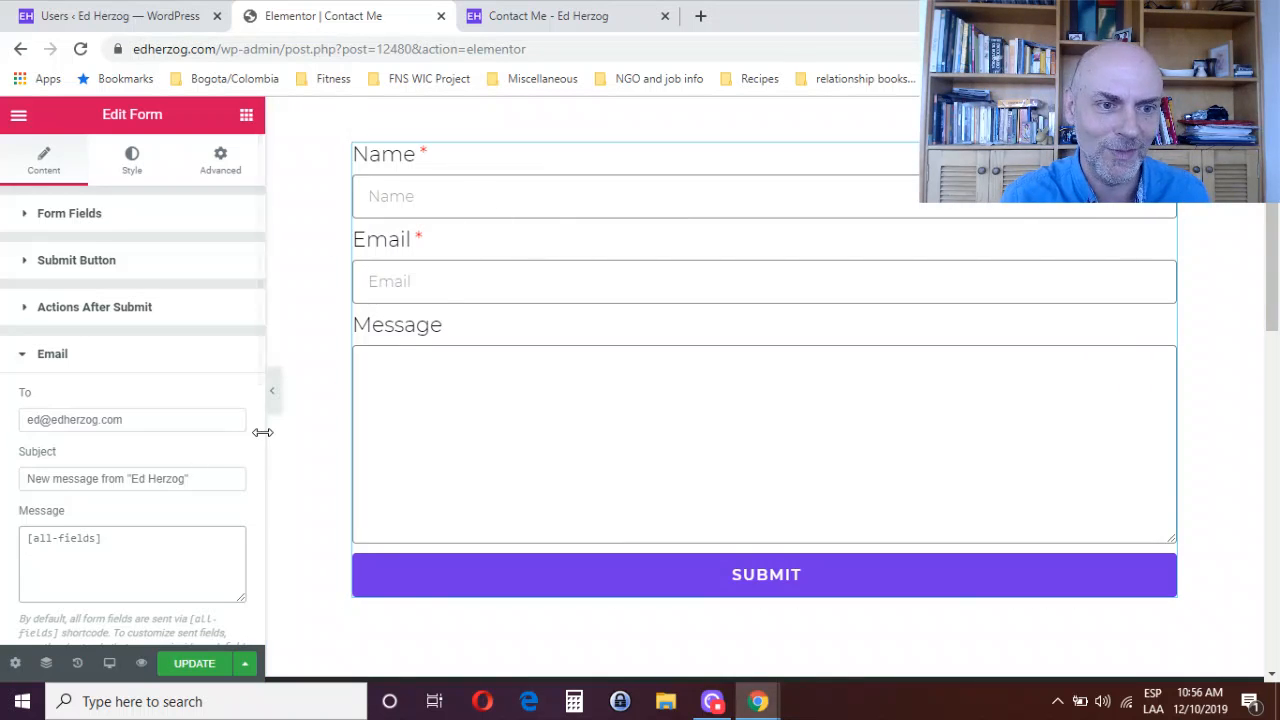
# - Try adding a comma separator after the notification email's recipient address, and remove it again
pyautogui.click(158, 418)
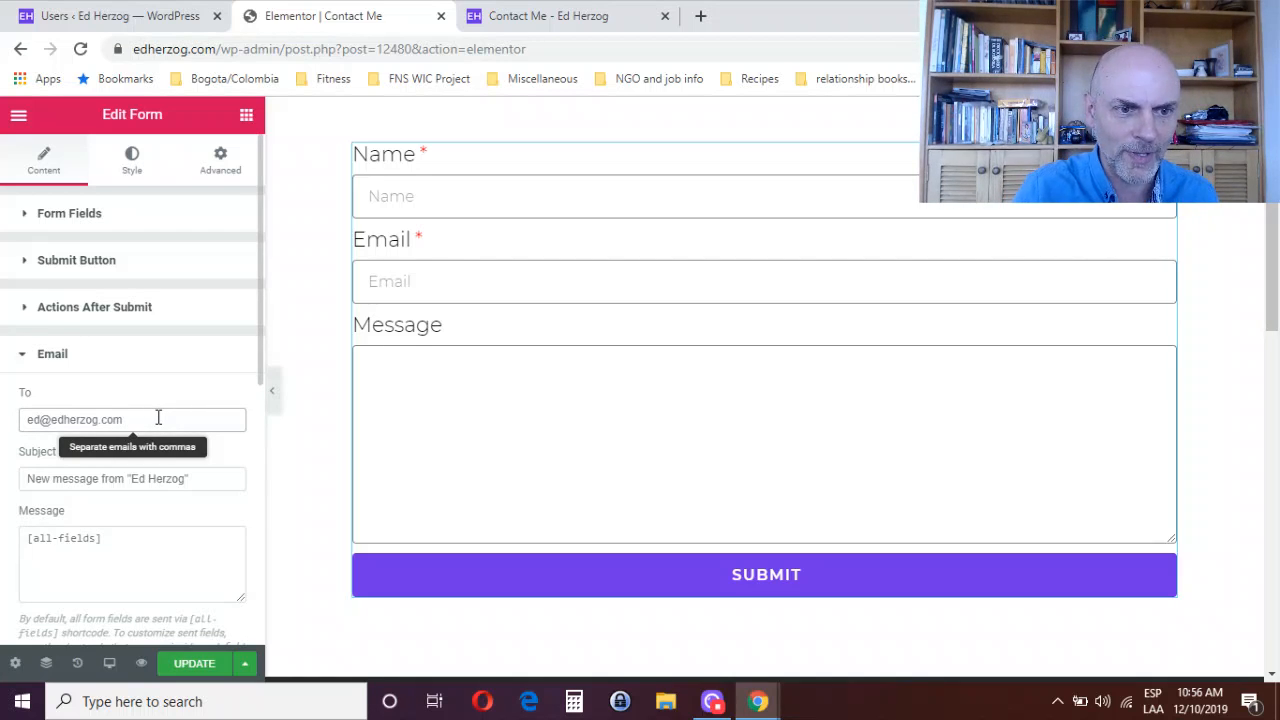
pyautogui.write(',')
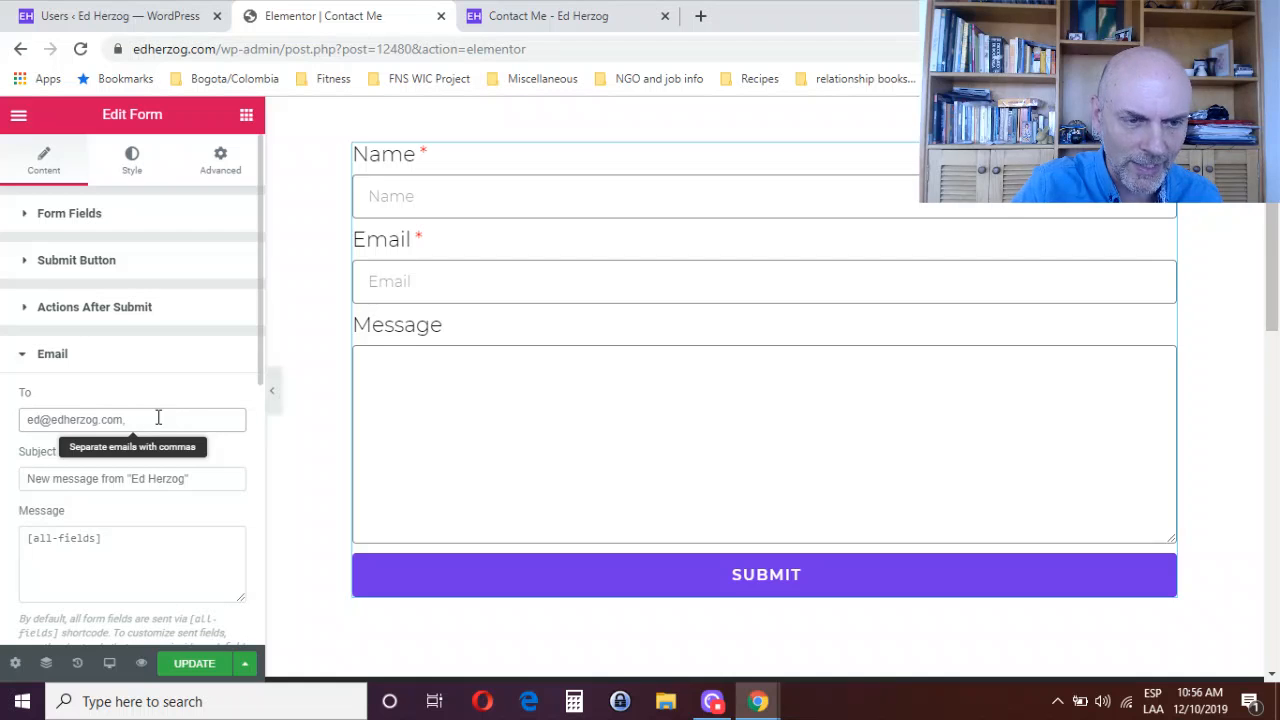
pyautogui.press('BackSpace')
pyautogui.press('BackSpace')
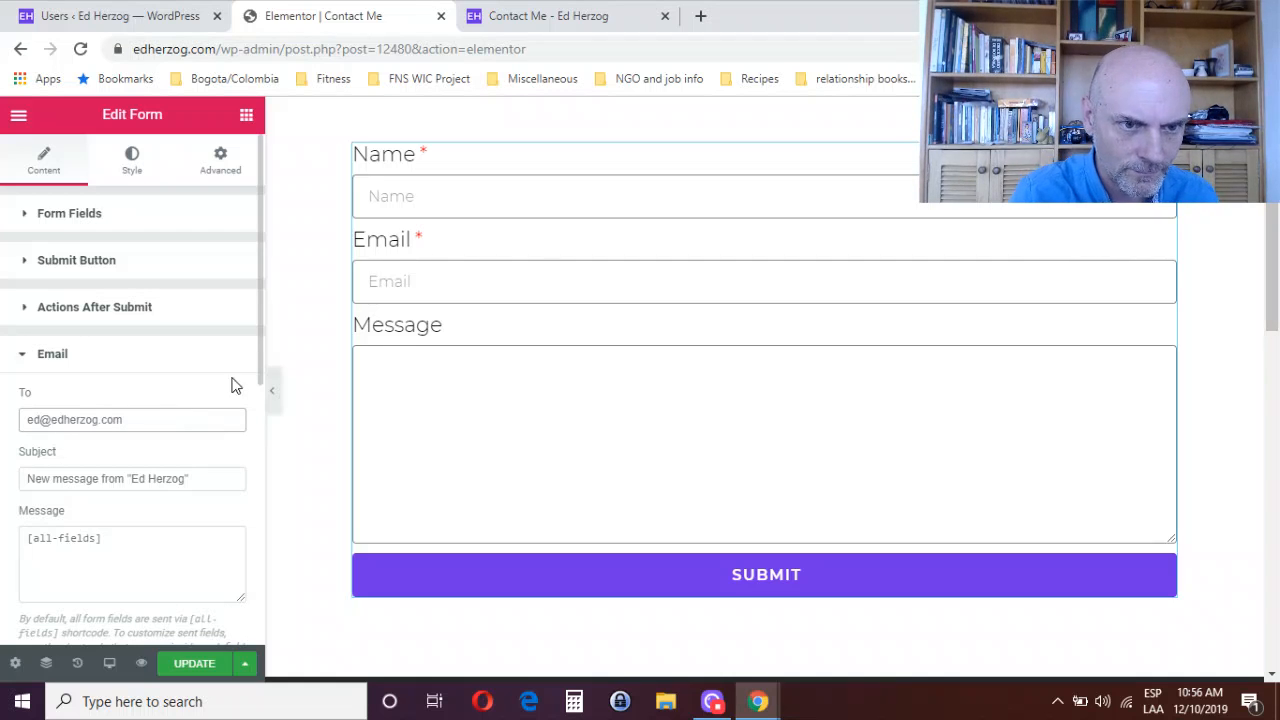
# - Set the notification email's Reply-To to the site's sender address instead of the Email Field
pyautogui.moveTo(259, 367); pyautogui.dragTo(258, 540)
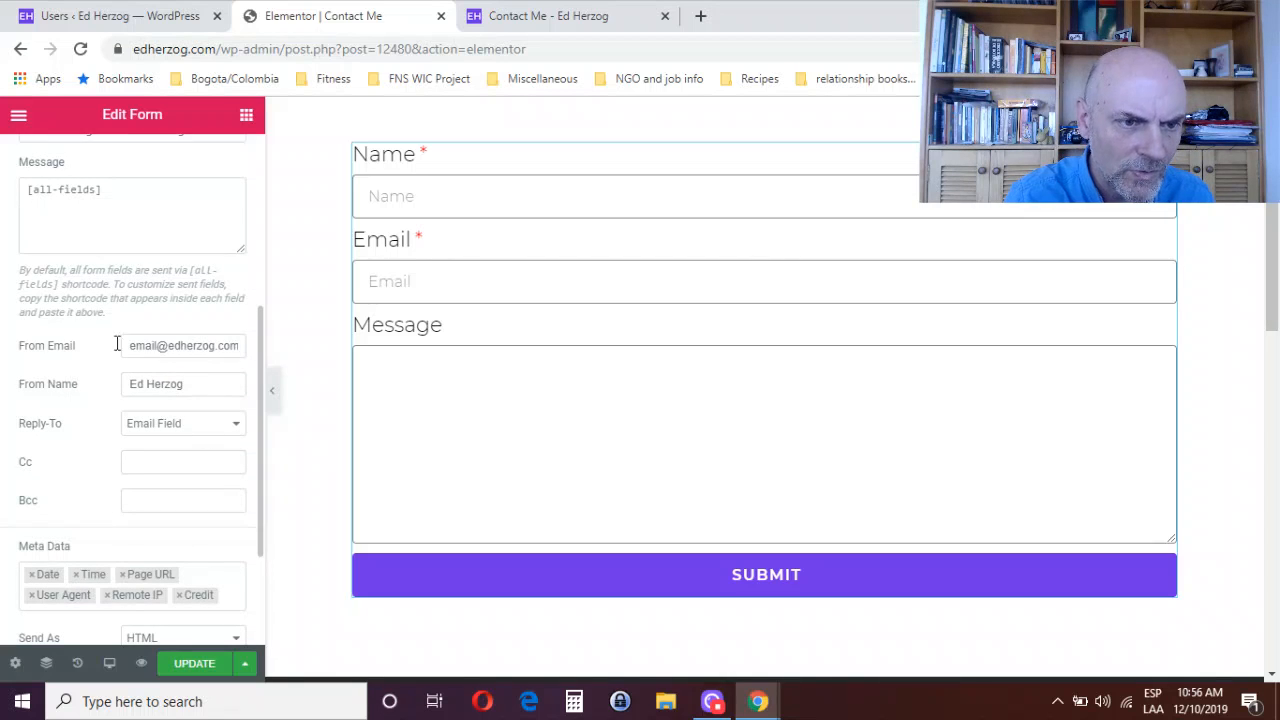
pyautogui.click(203, 347)
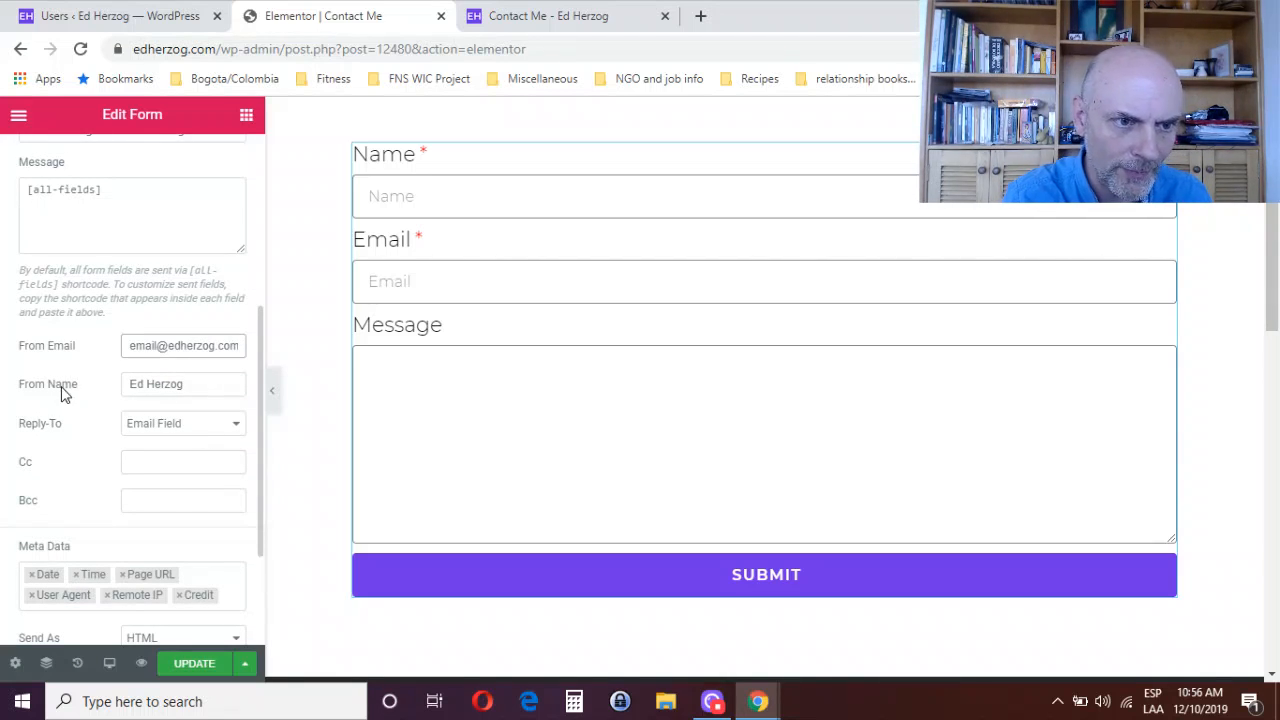
pyautogui.click(194, 428)
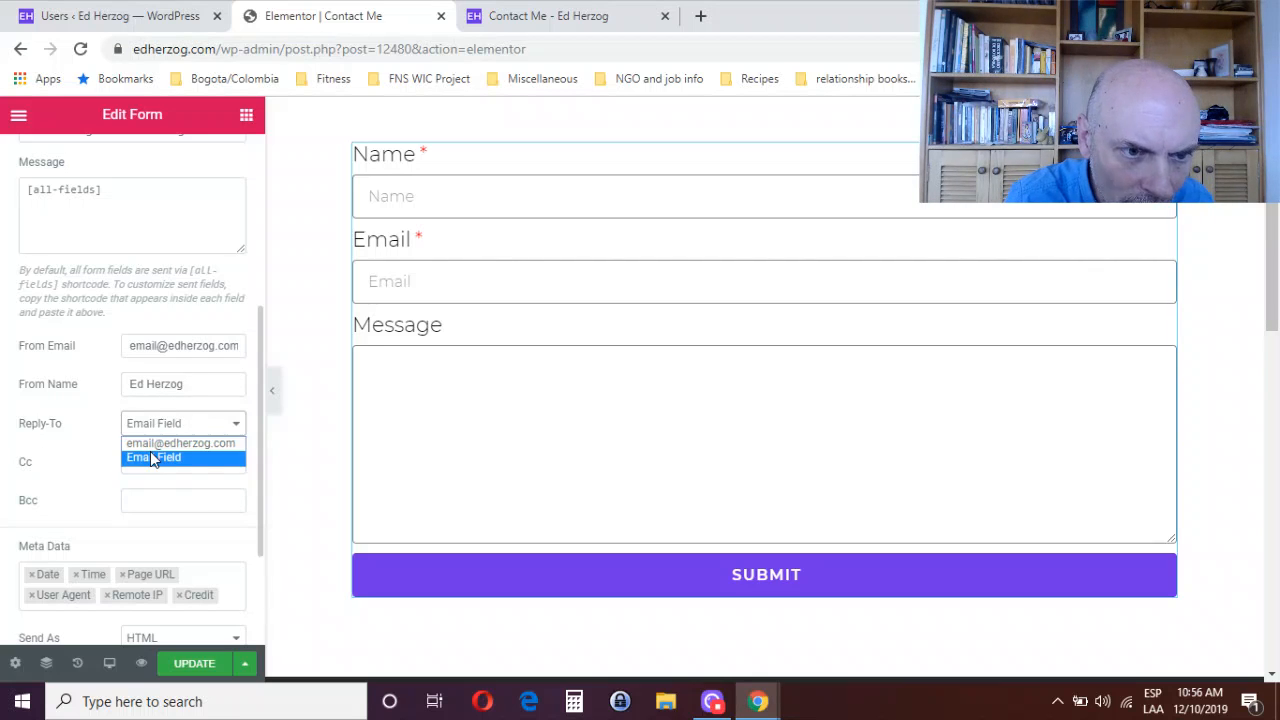
pyautogui.click(205, 443)
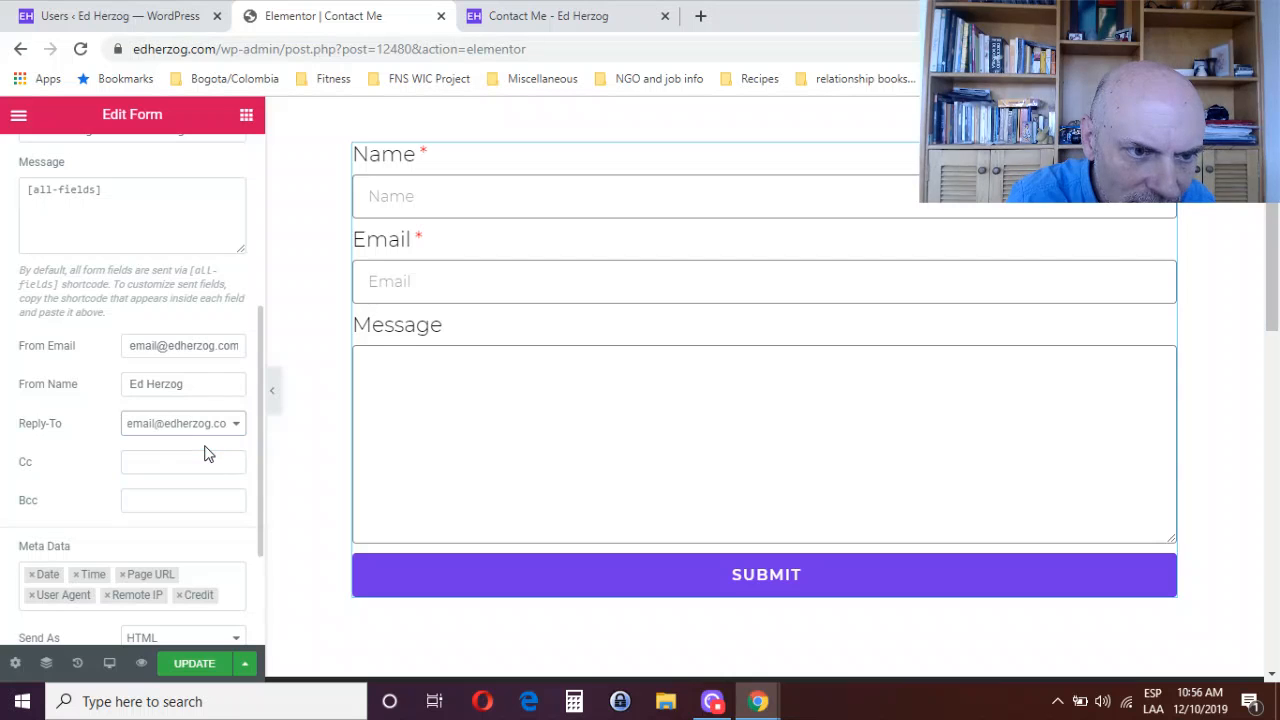
# - Set the notification email's Reply-To to Email Field and view its meta data and Send As format options
pyautogui.click(177, 430)
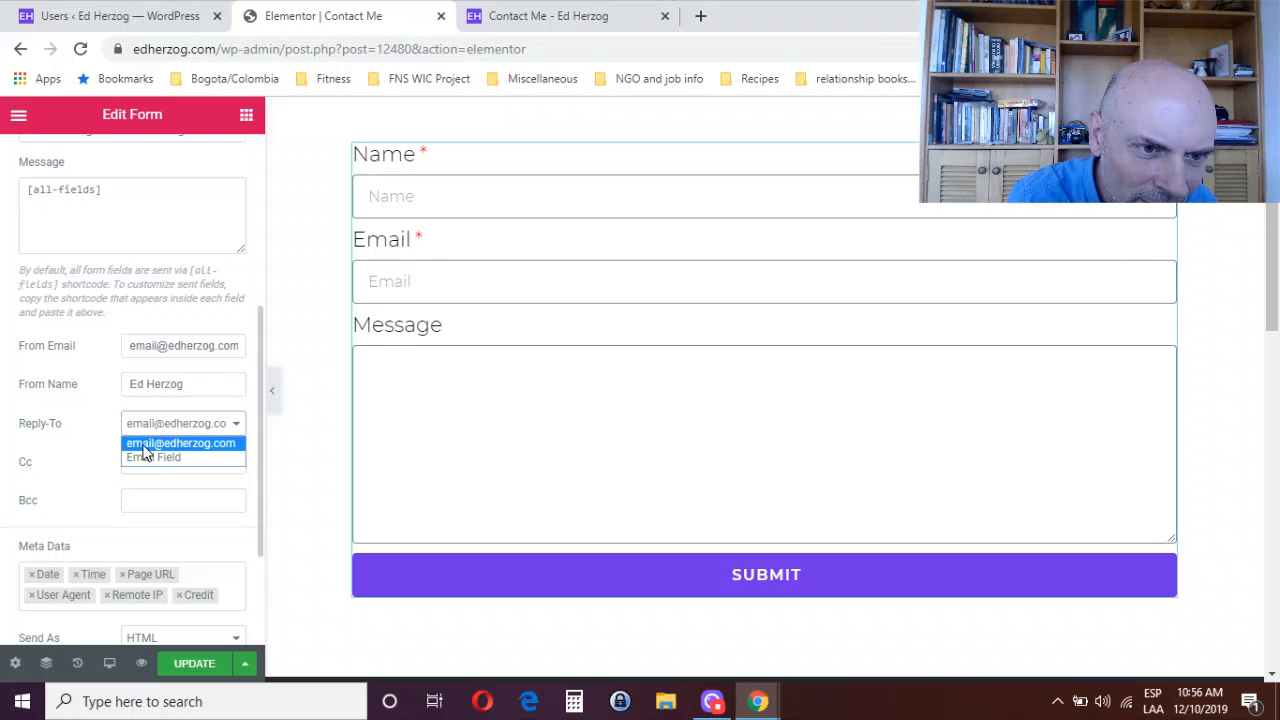
pyautogui.click(175, 456)
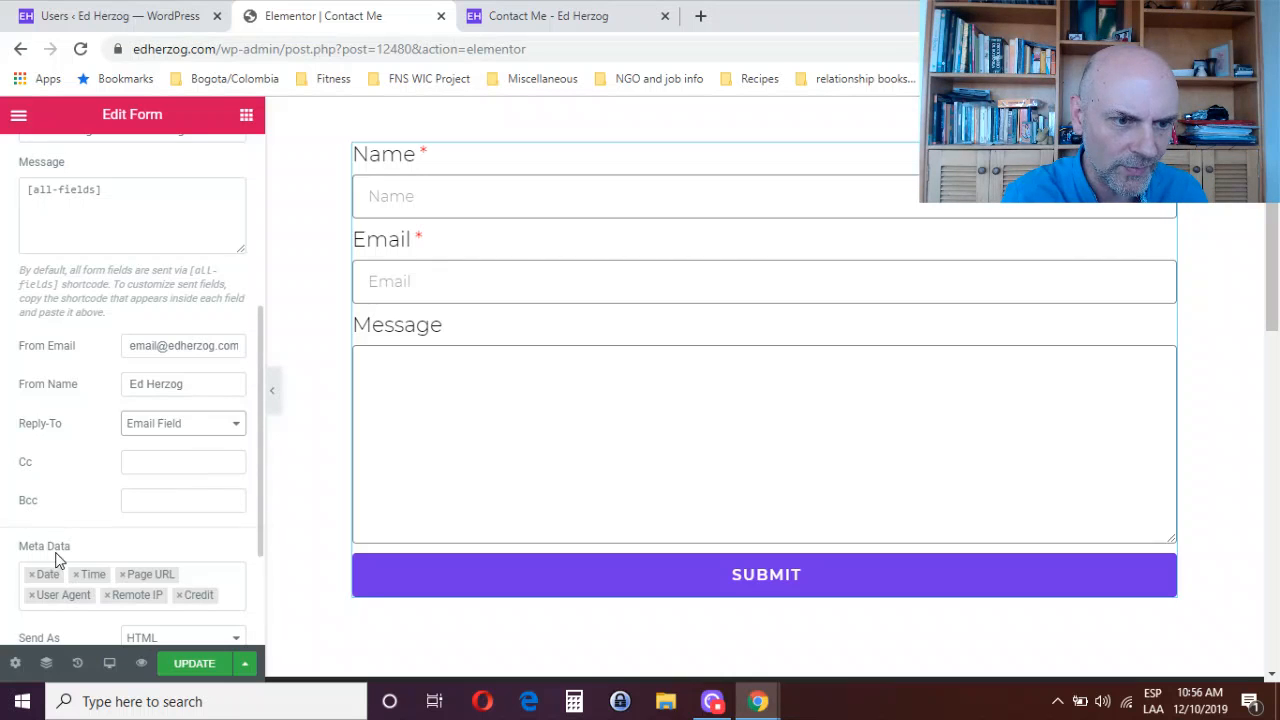
pyautogui.scroll(-3, 256, 442)
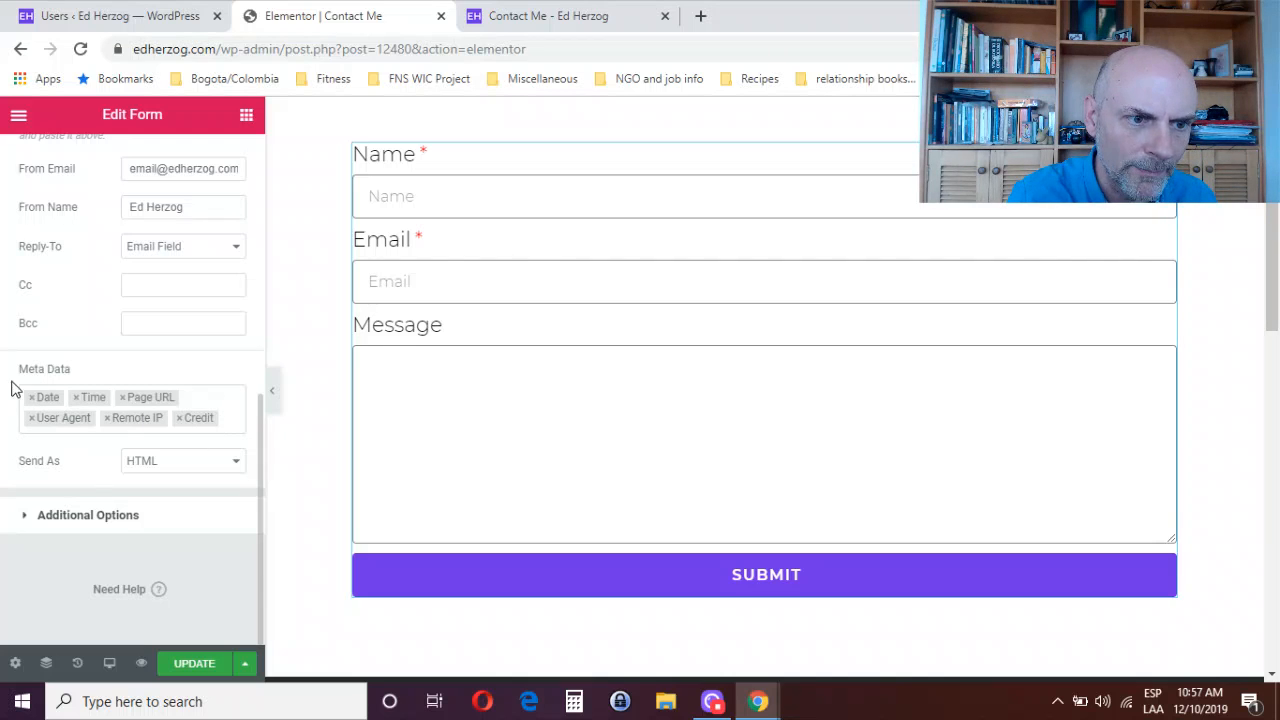
pyautogui.click(196, 467)
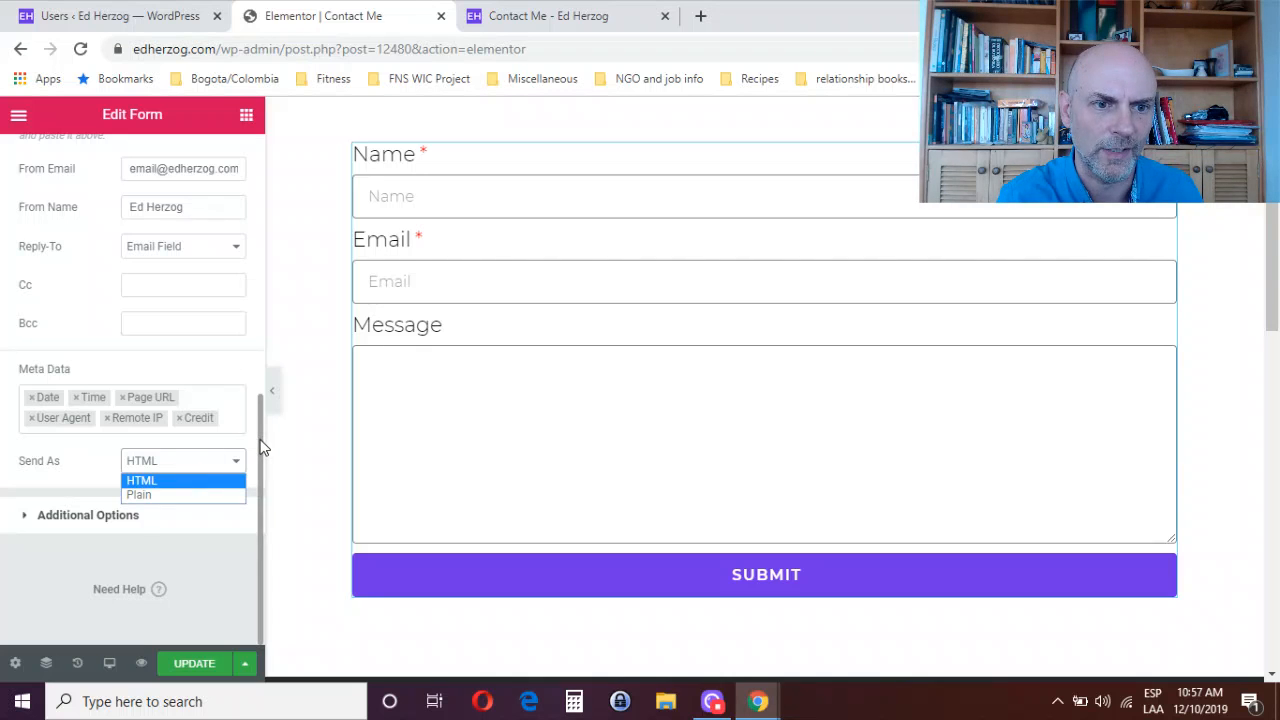
# - Try adding a Redirect action after submit, view its Redirect To setting, and remove the action again
pyautogui.scroll(3, 263, 363)
pyautogui.scroll(5, 255, 300)
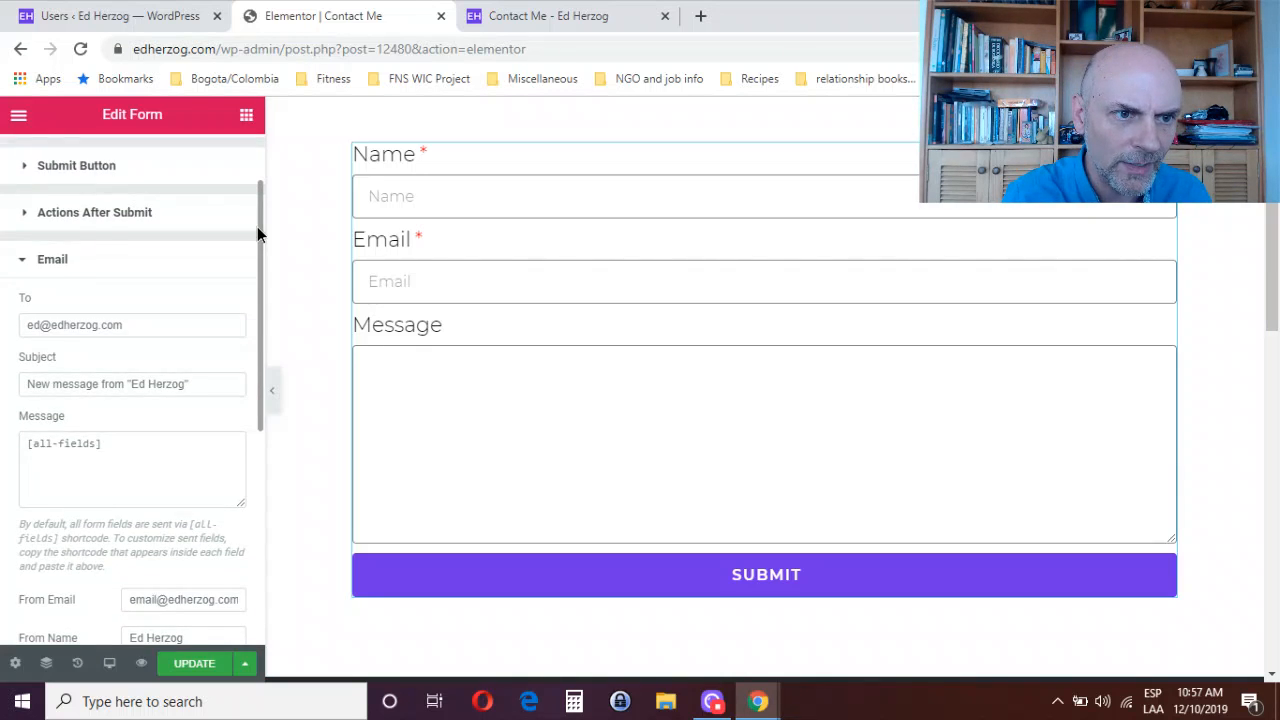
pyautogui.click(62, 330)
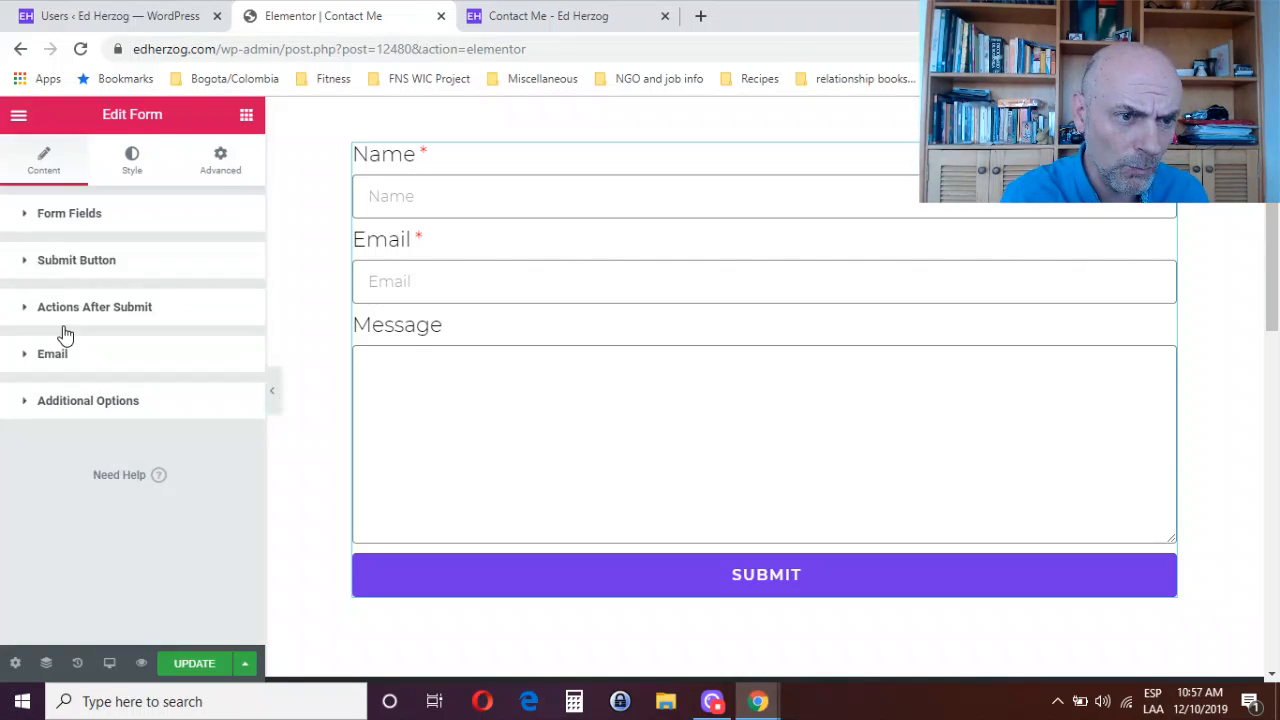
pyautogui.click(68, 310)
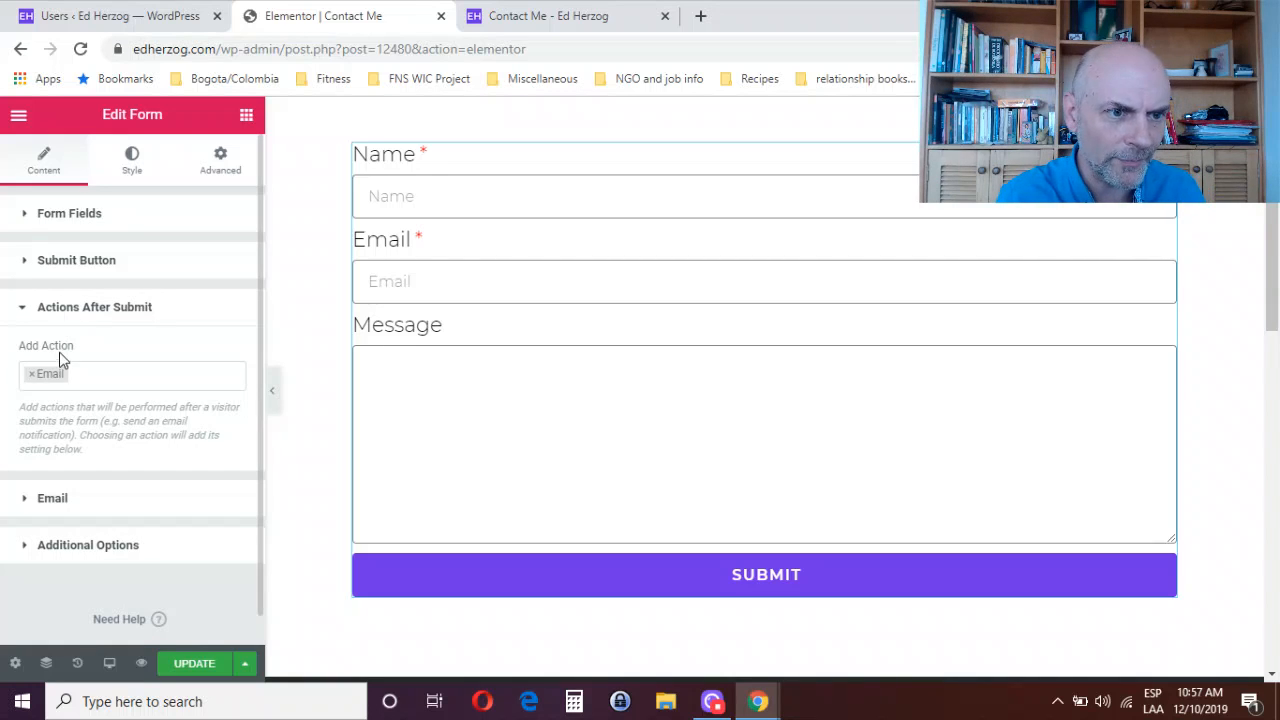
pyautogui.click(100, 374)
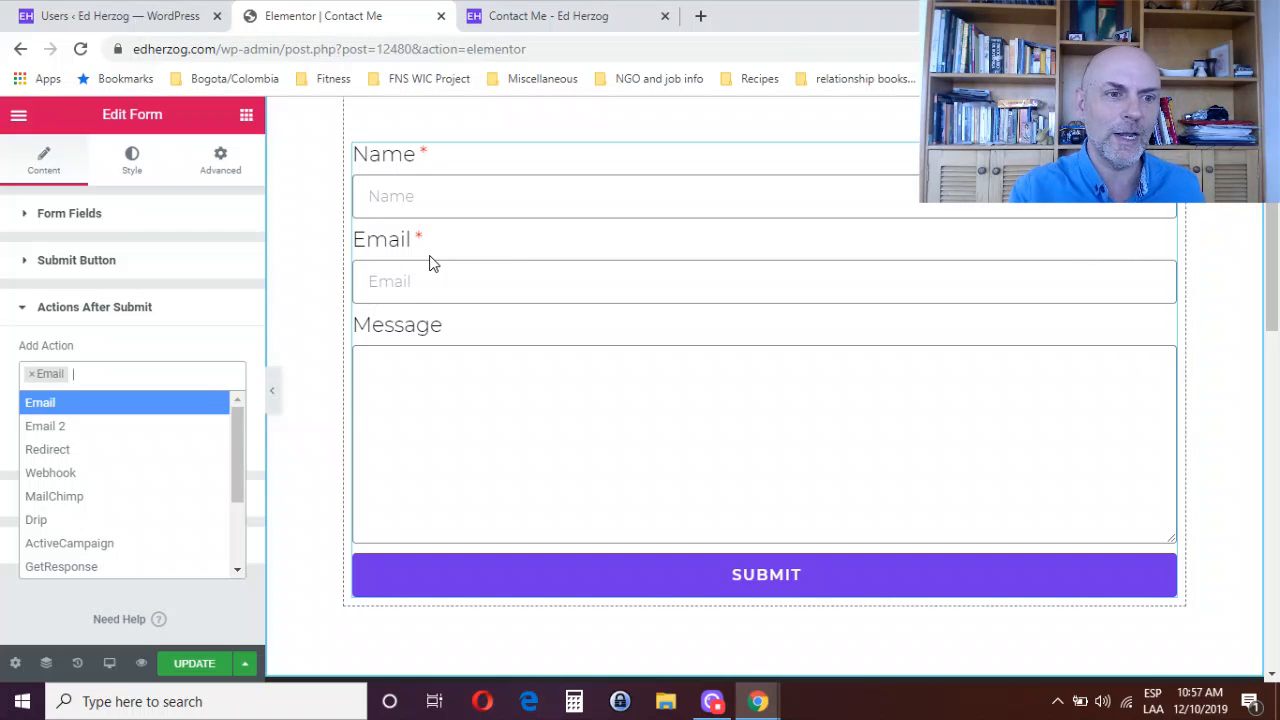
pyautogui.click(62, 453)
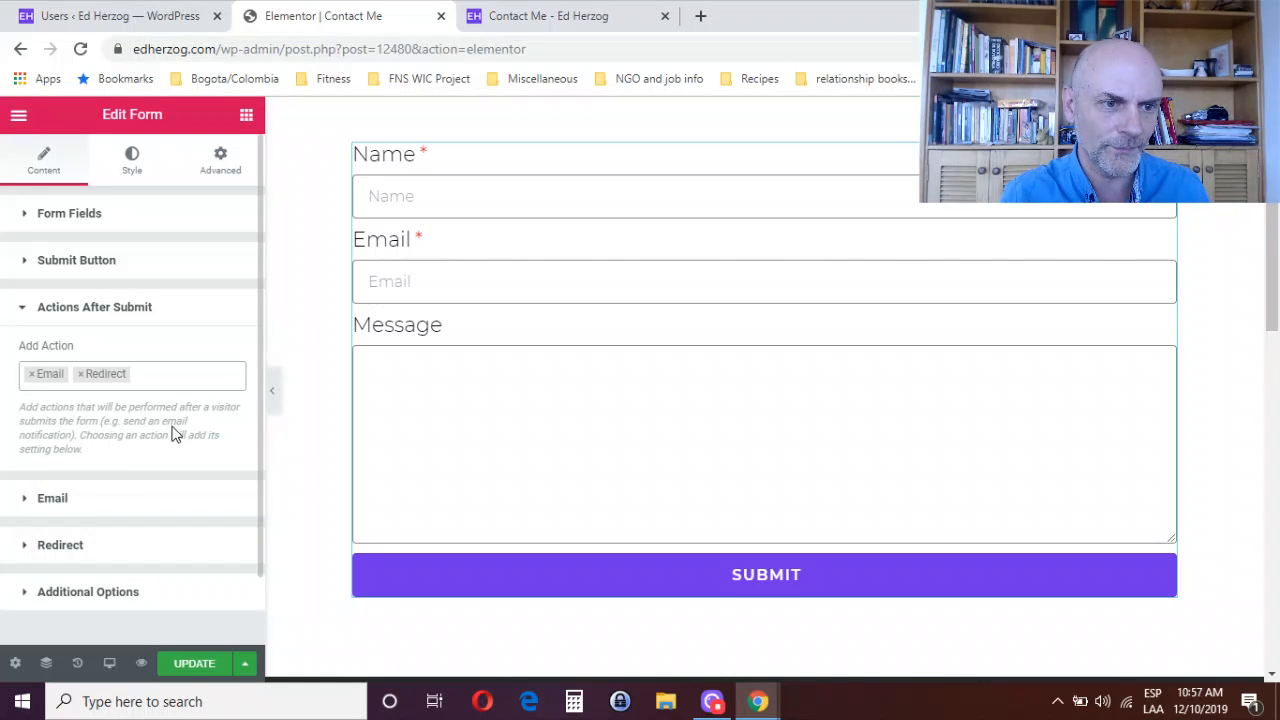
pyautogui.click(70, 545)
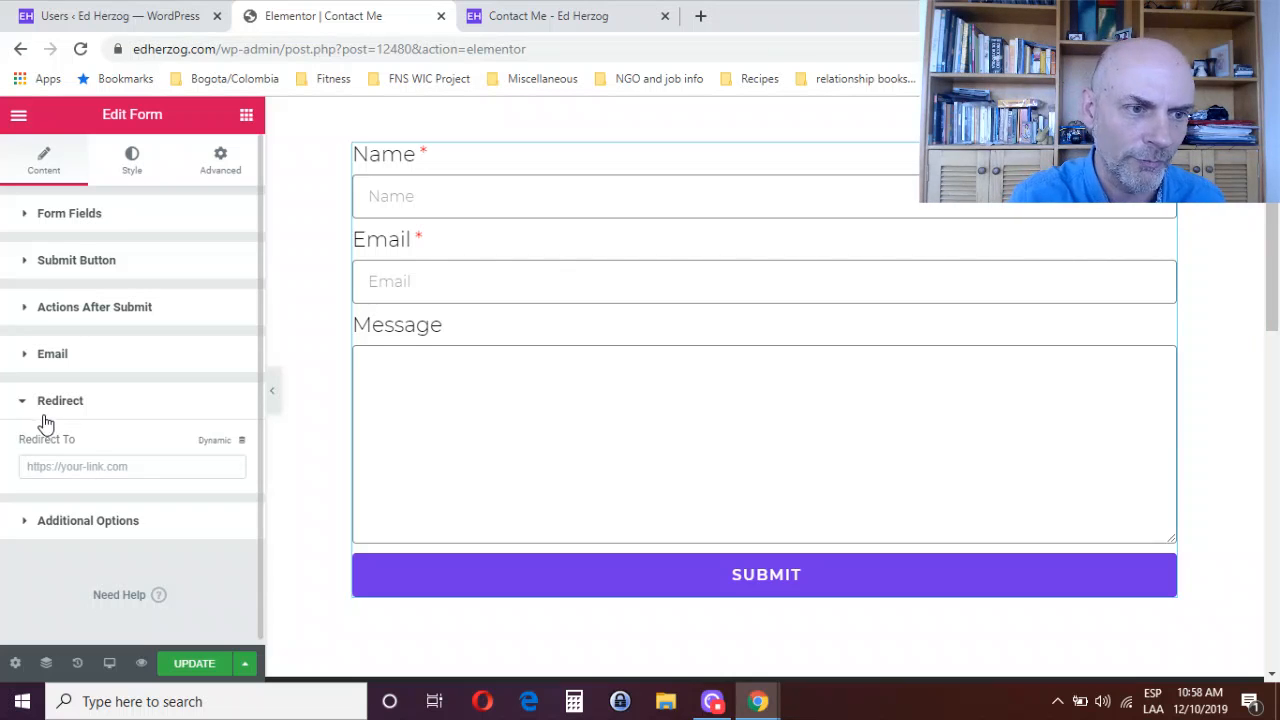
pyautogui.click(120, 309)
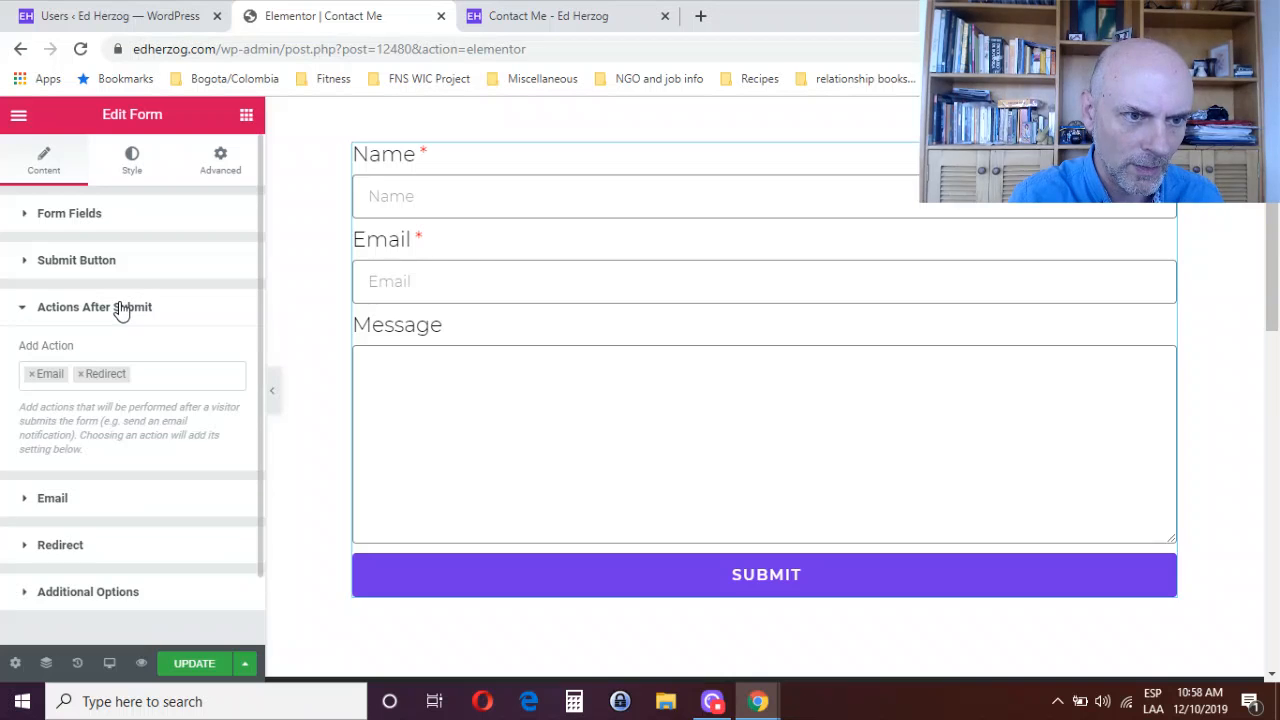
pyautogui.click(81, 374)
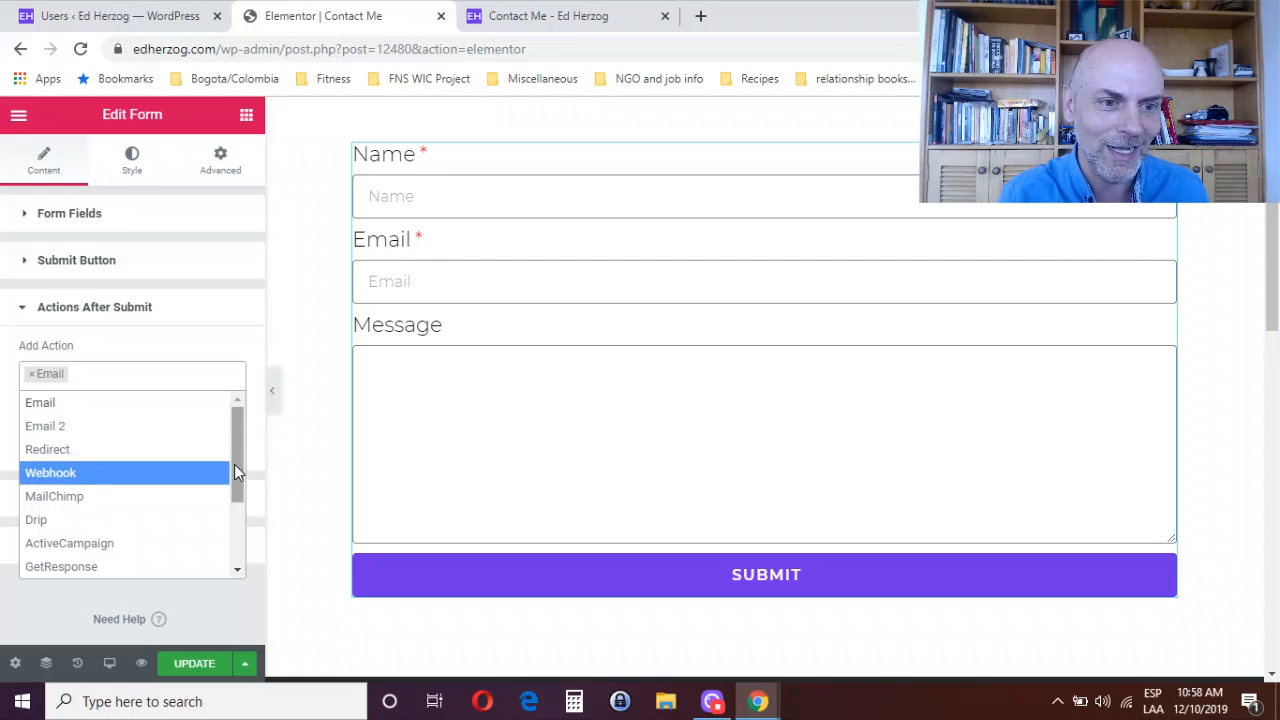
# - Add ActiveCampaign to the form's actions after submit and choose the "list building guide" list for it
pyautogui.moveTo(234, 464); pyautogui.dragTo(234, 495)
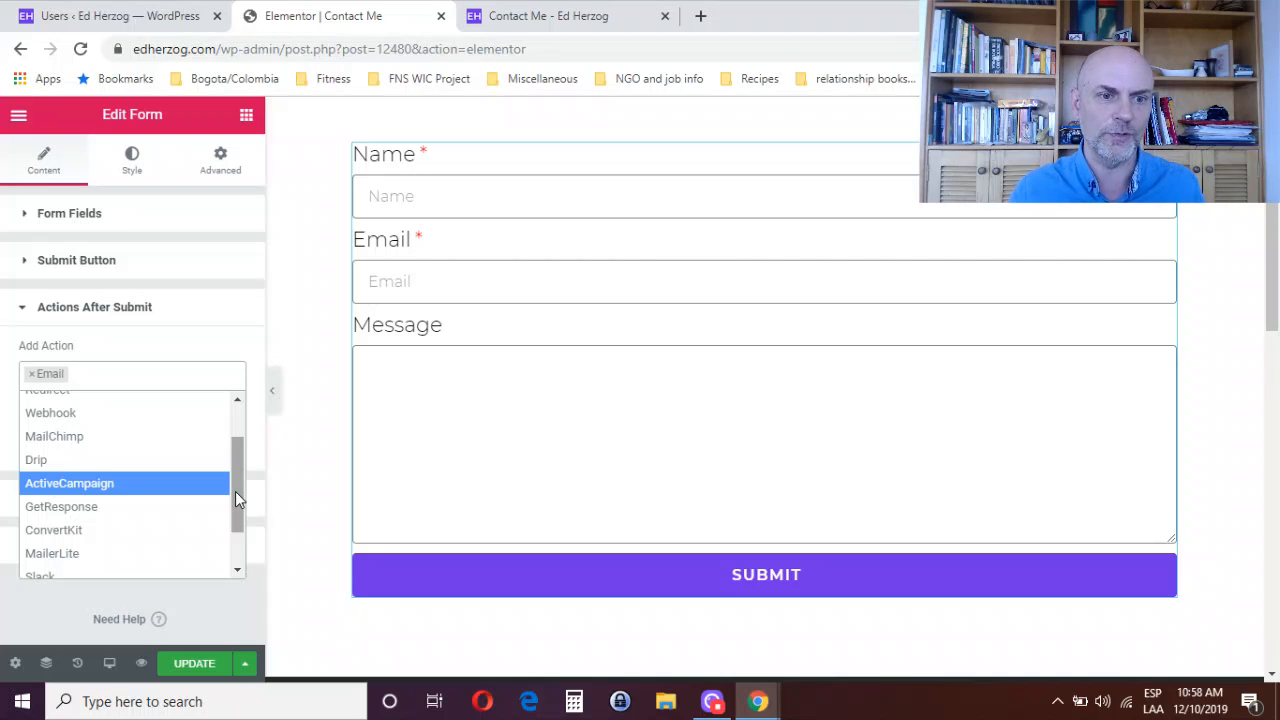
pyautogui.click(108, 484)
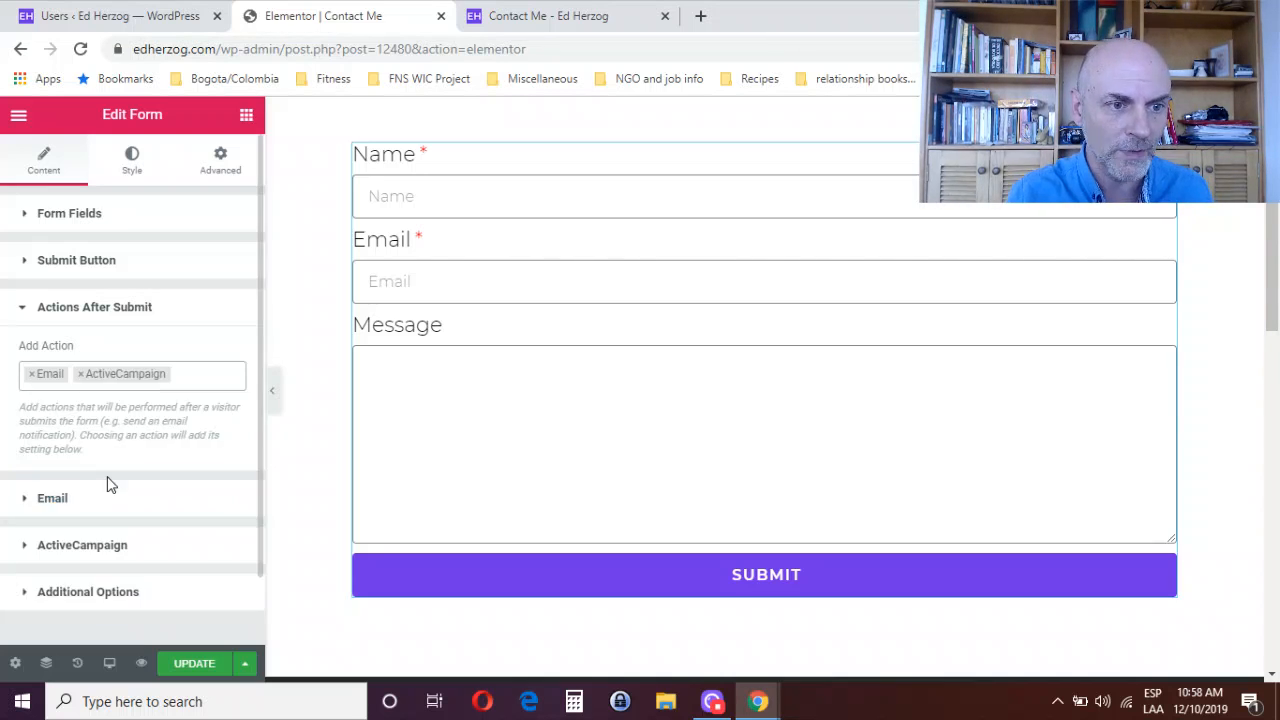
pyautogui.click(86, 545)
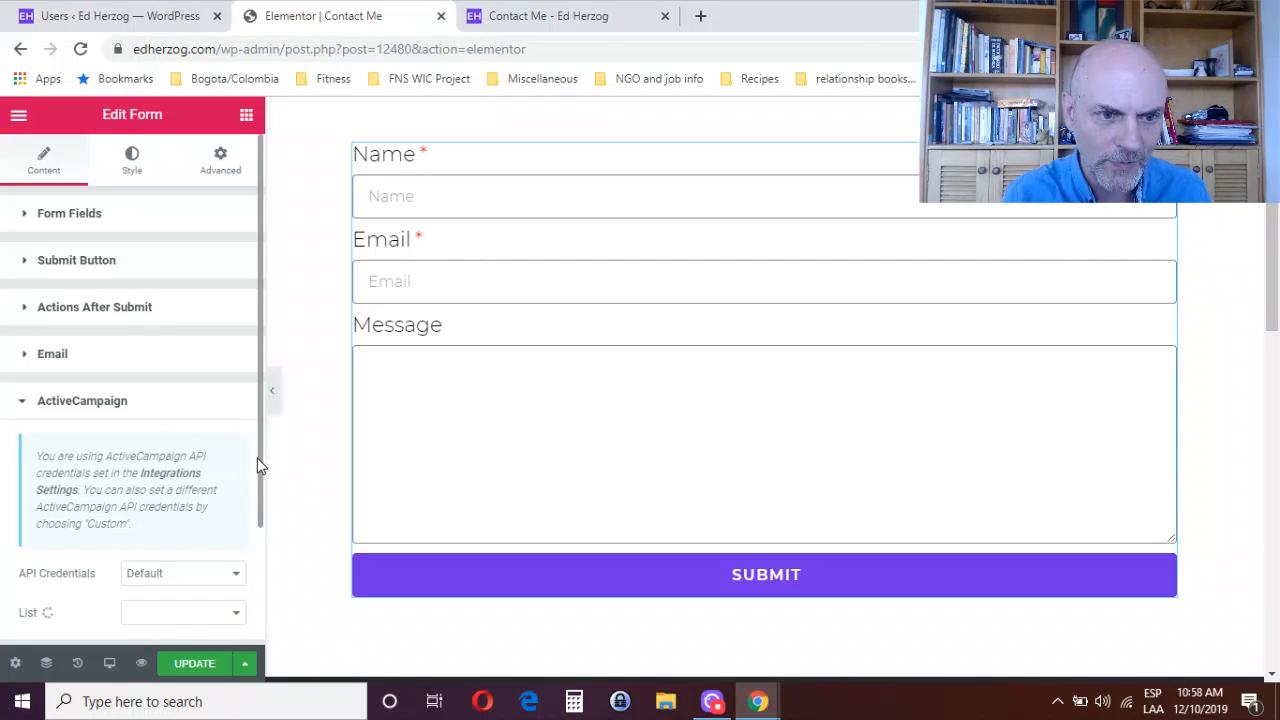
pyautogui.scroll(-3, 257, 458)
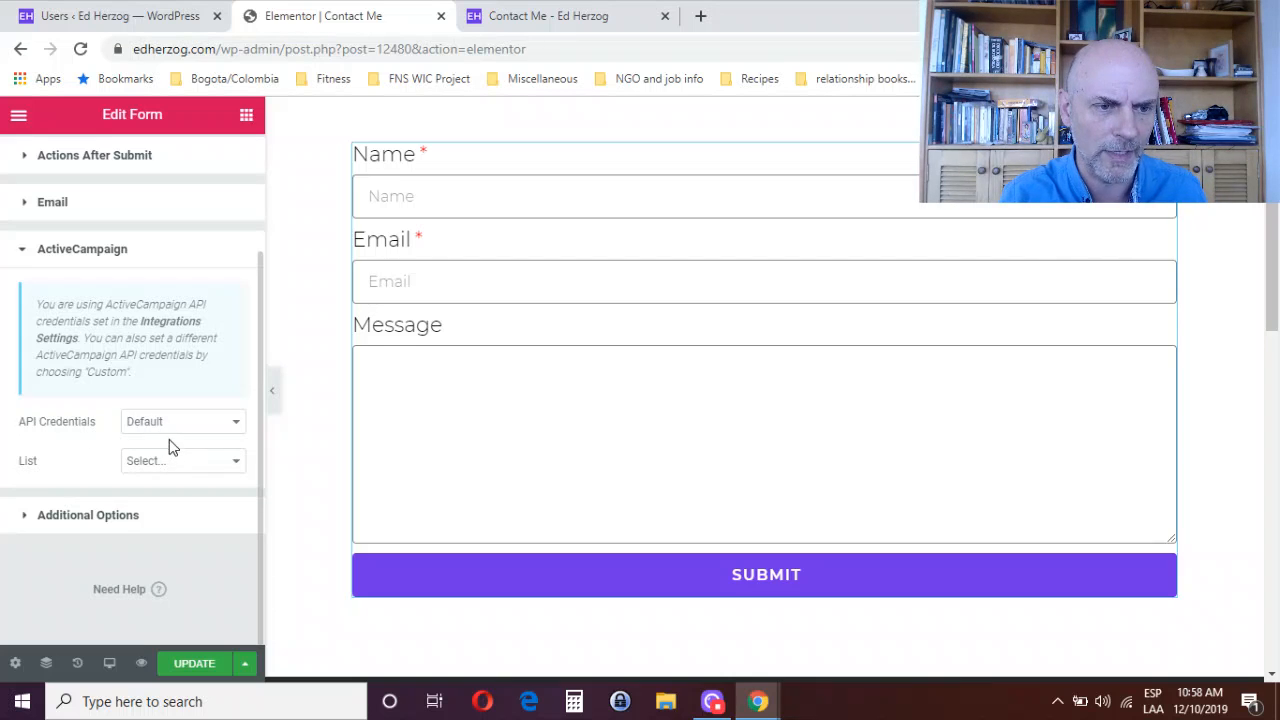
pyautogui.click(165, 465)
pyautogui.click(165, 483)
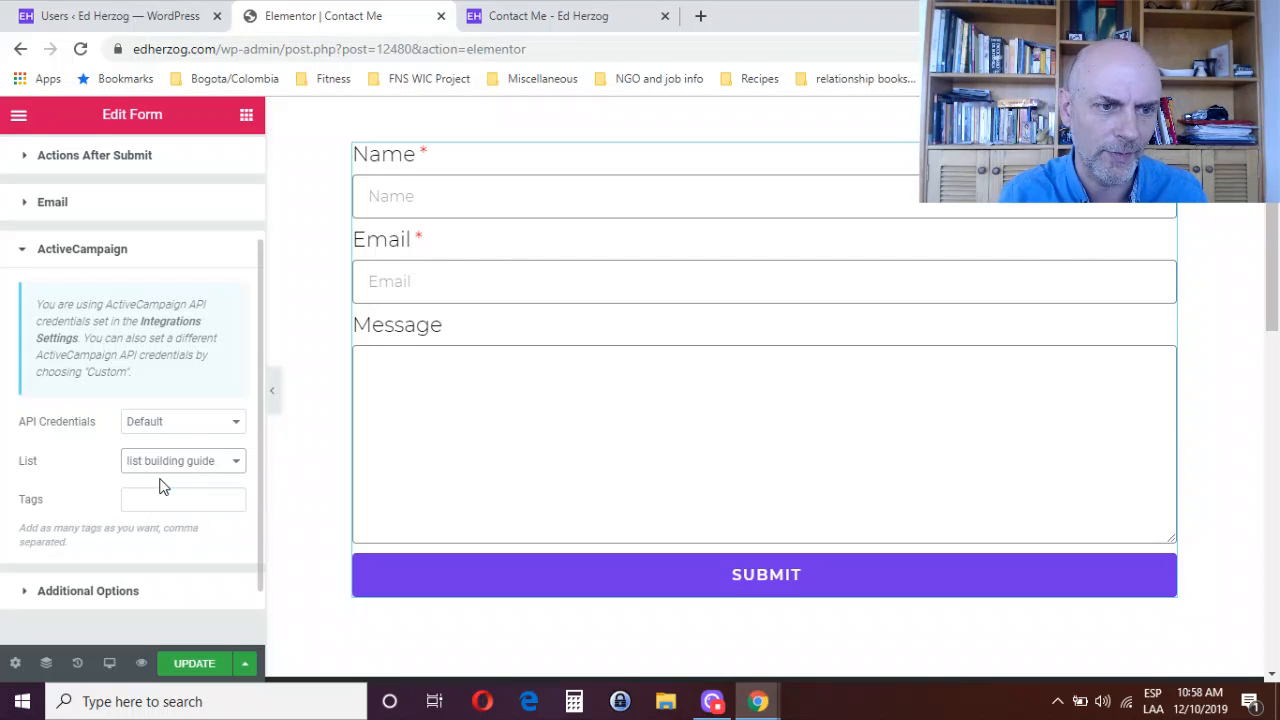
pyautogui.click(152, 503)
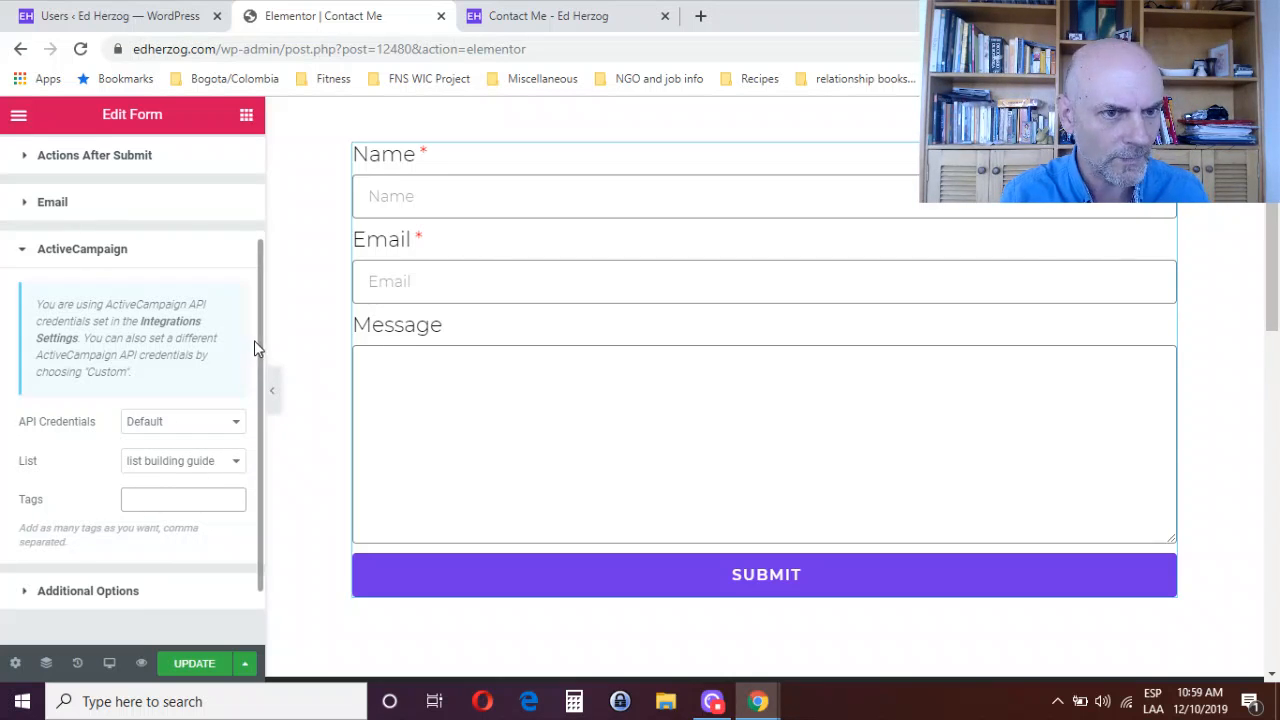
# - Add Slack to the form's actions after submit and examine its webhook and message settings
pyautogui.scroll(3, 257, 330)
pyautogui.scroll(-1, 120, 310)
pyautogui.scroll(2, 206, 257)
pyautogui.scroll(-1, 149, 280)
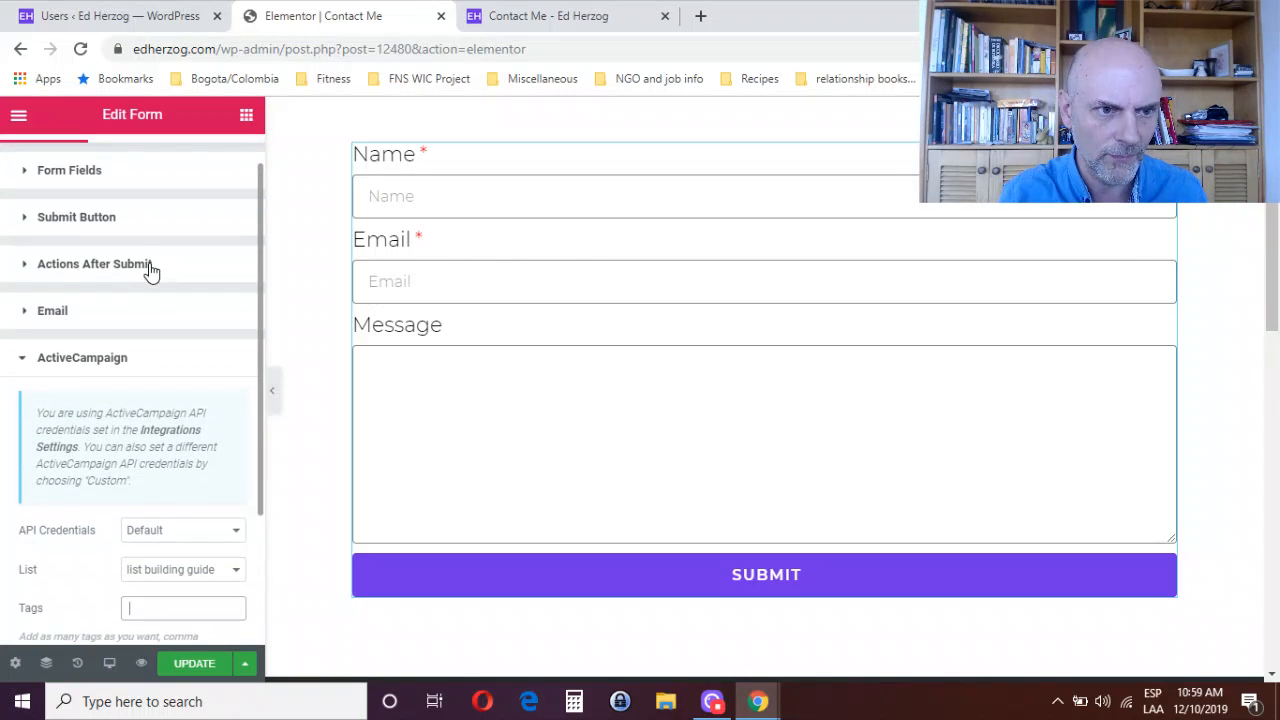
pyautogui.click(149, 266)
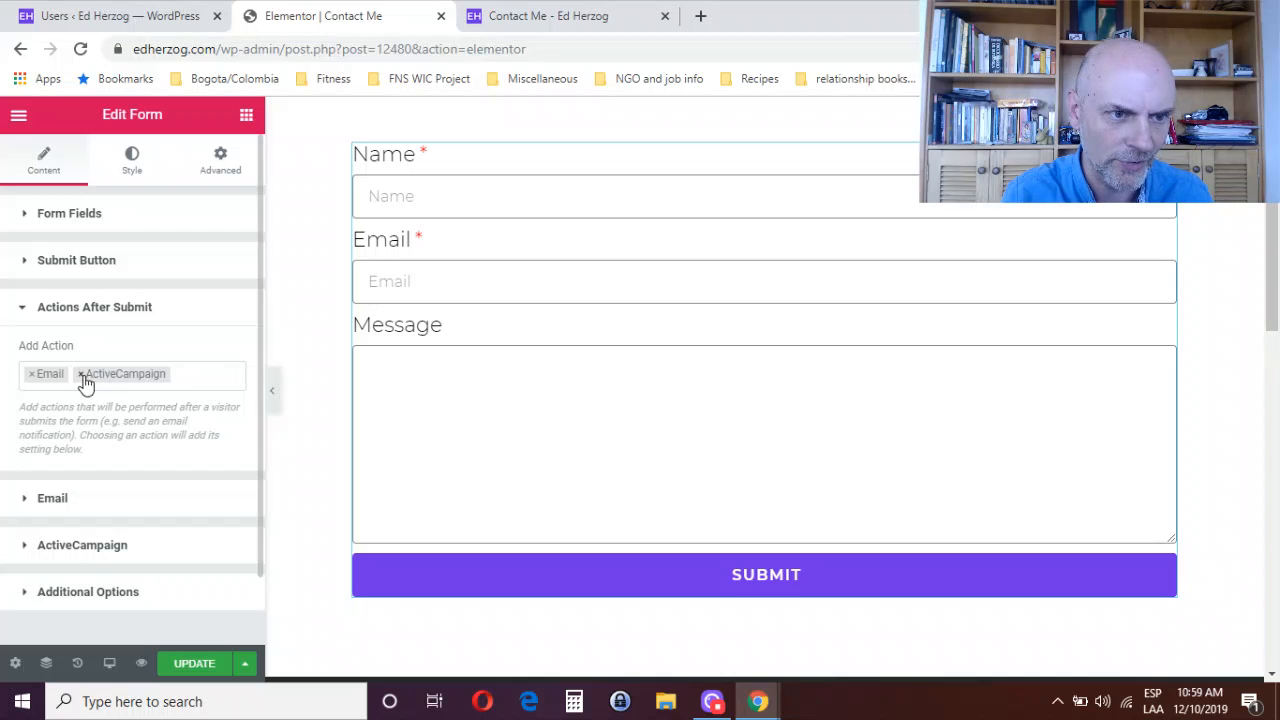
pyautogui.click(150, 376)
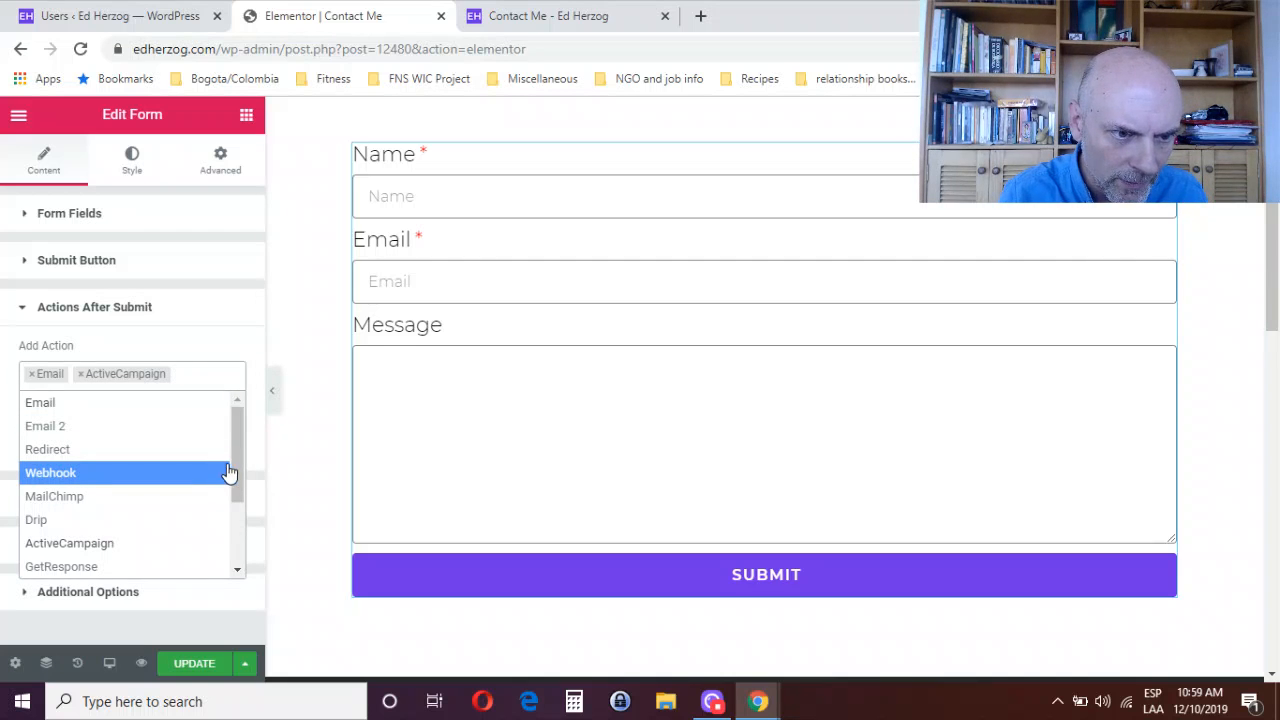
pyautogui.scroll(-2, 235, 465)
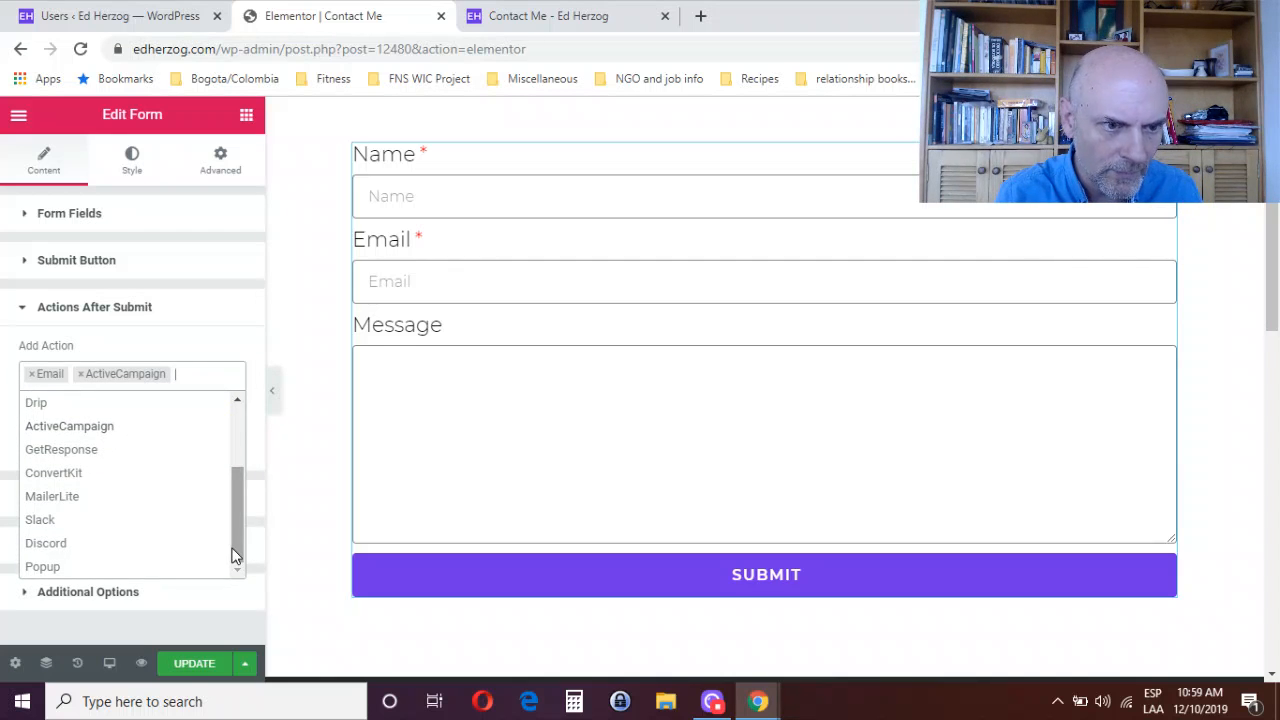
pyautogui.click(61, 521)
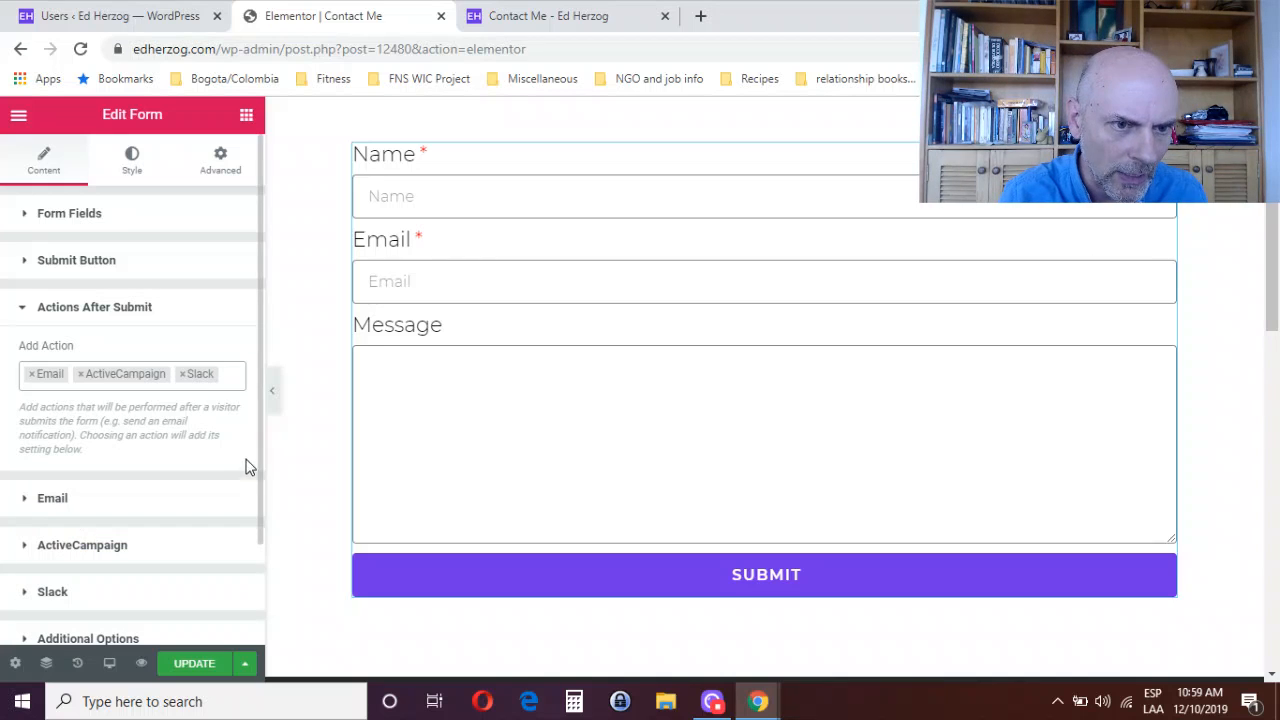
pyautogui.click(55, 593)
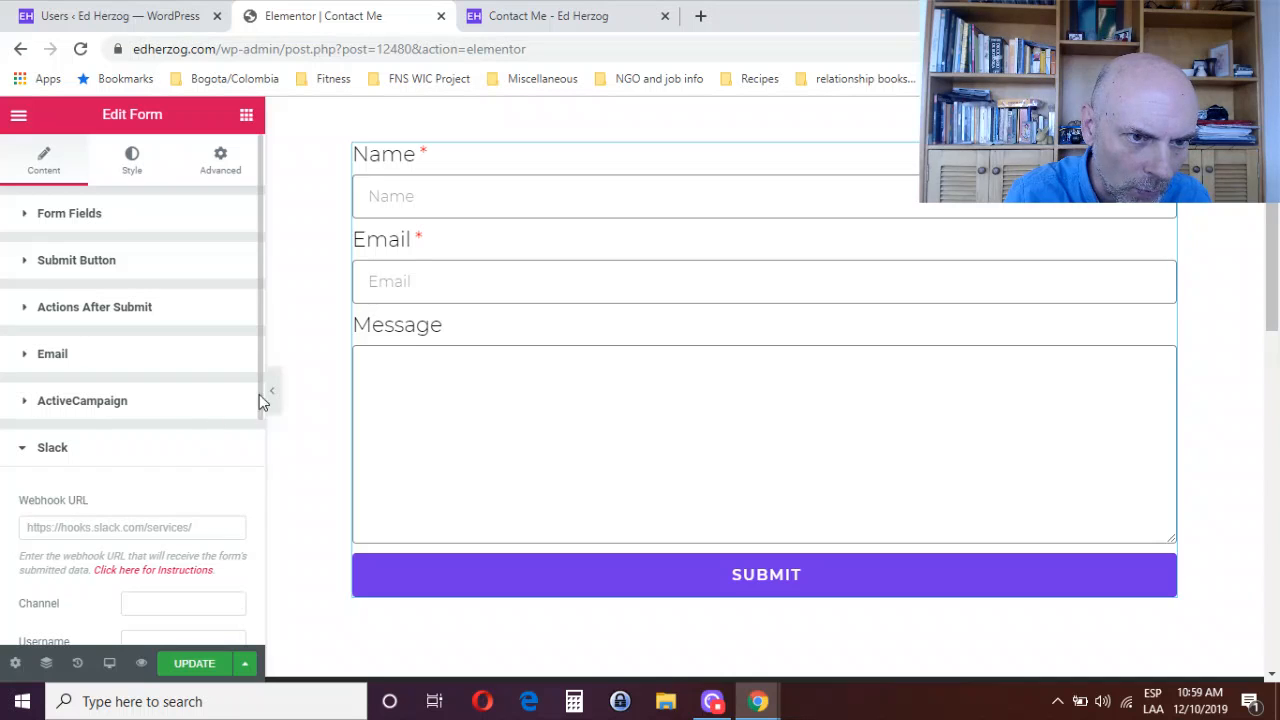
pyautogui.moveTo(258, 403); pyautogui.dragTo(256, 600)
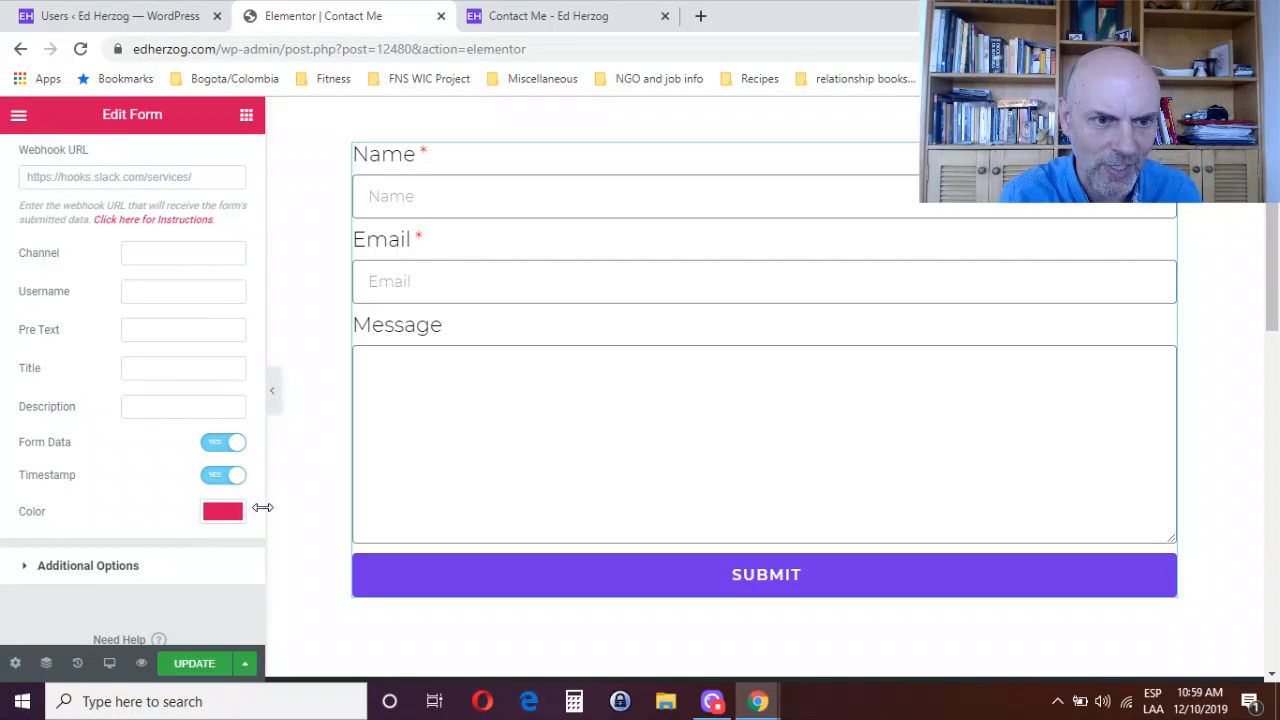
pyautogui.moveTo(258, 514); pyautogui.dragTo(258, 344)
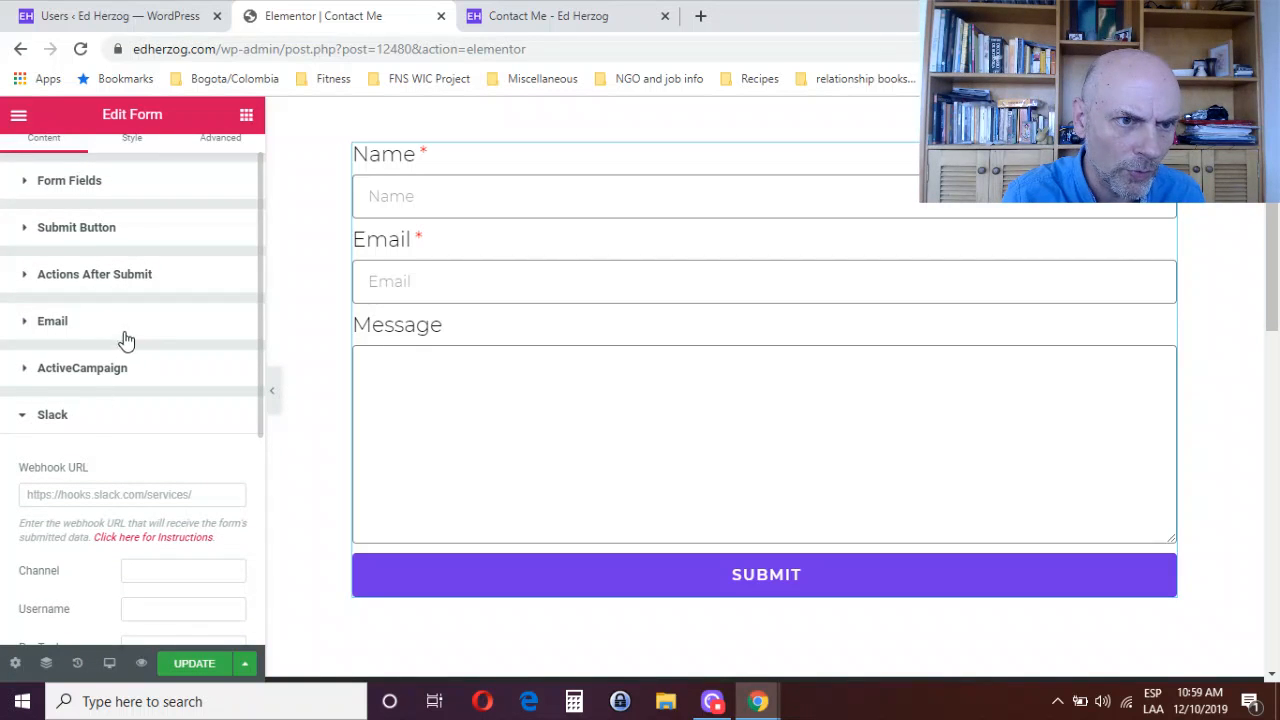
# - Replace the ActiveCampaign and Slack actions after submit with Discord, keeping the Email action
pyautogui.click(91, 278)
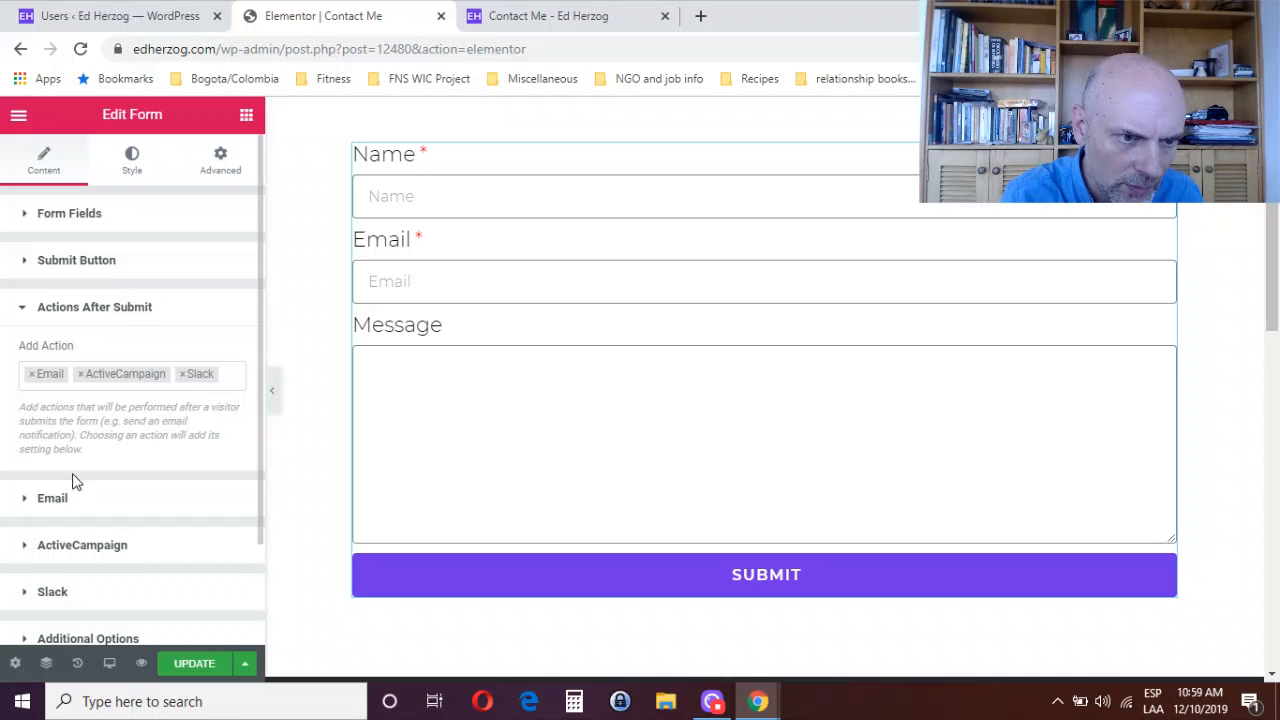
pyautogui.click(80, 374)
pyautogui.click(80, 374)
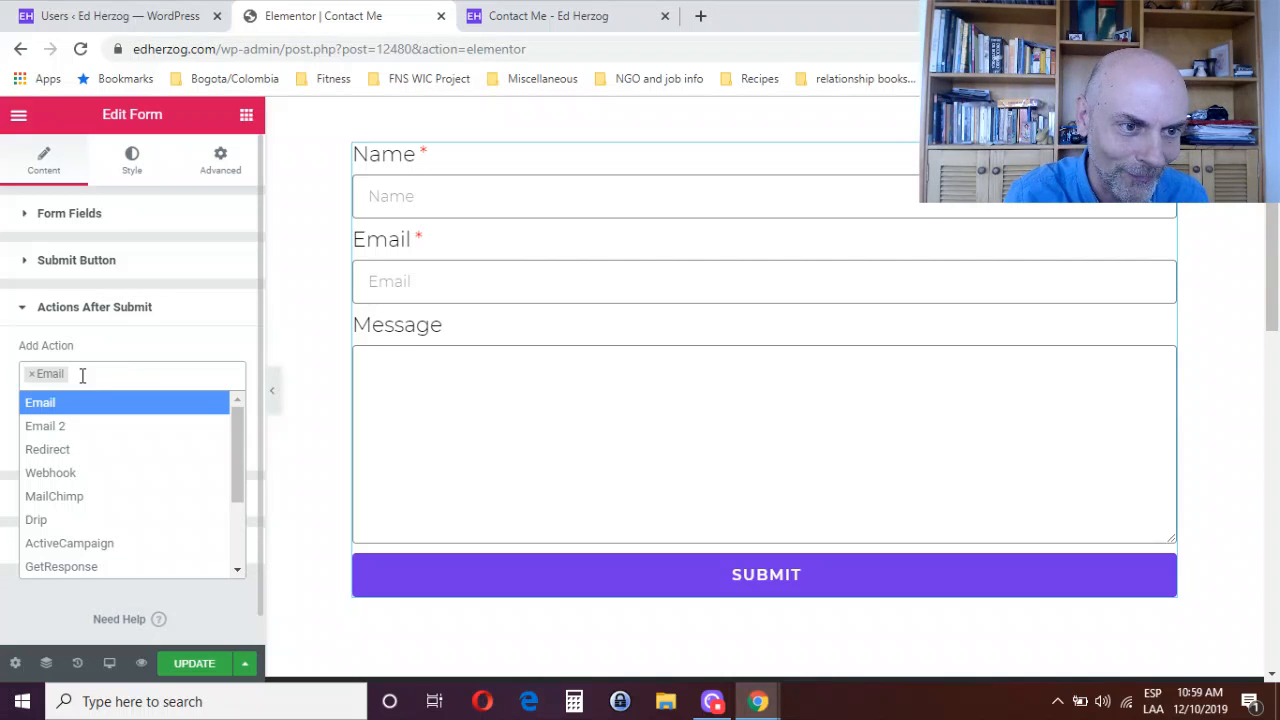
pyautogui.moveTo(238, 486); pyautogui.dragTo(232, 536)
pyautogui.click(70, 555)
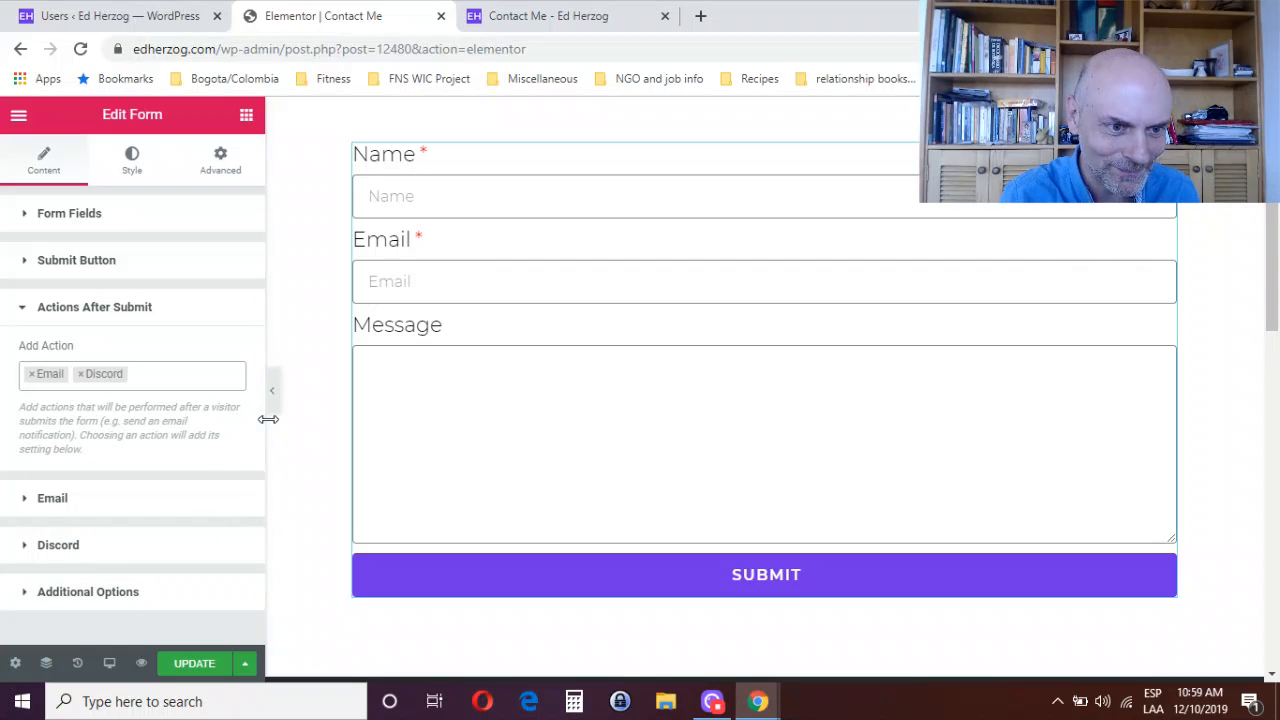
# - Examine the Discord action's webhook, username, avatar and message settings, and return to the form's actions after submit
pyautogui.click(56, 550)
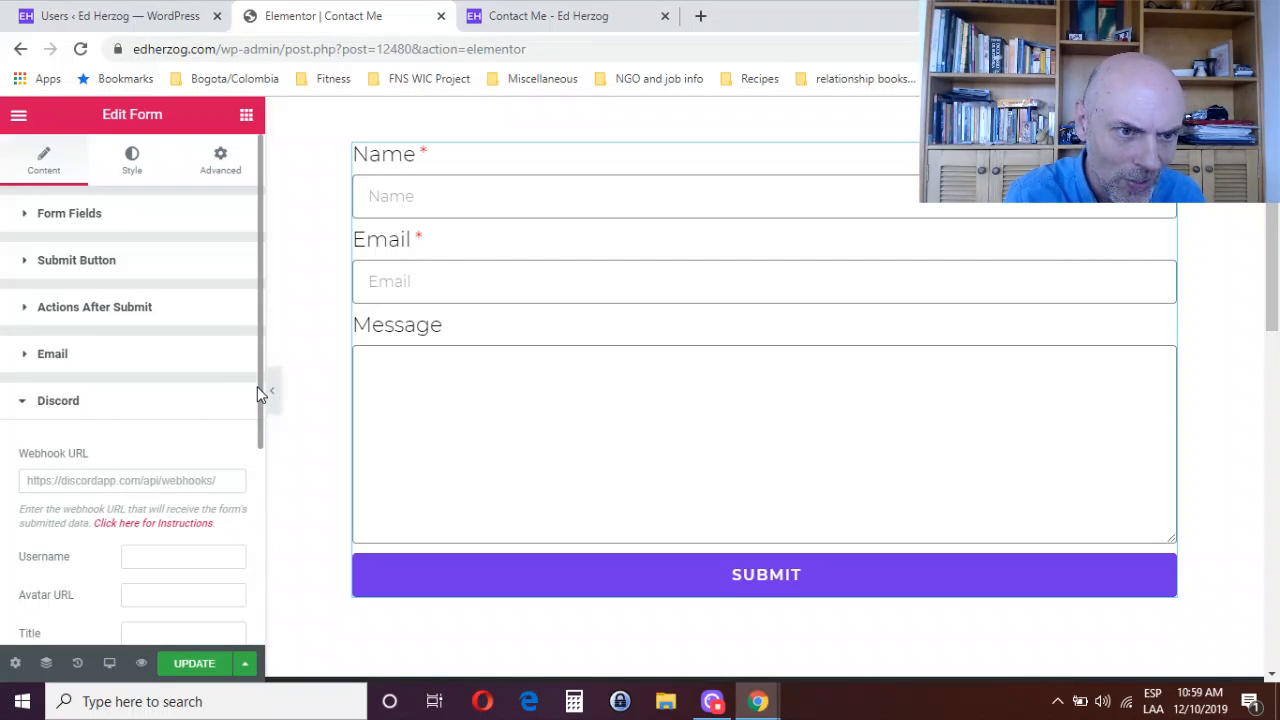
pyautogui.scroll(-3, 257, 386)
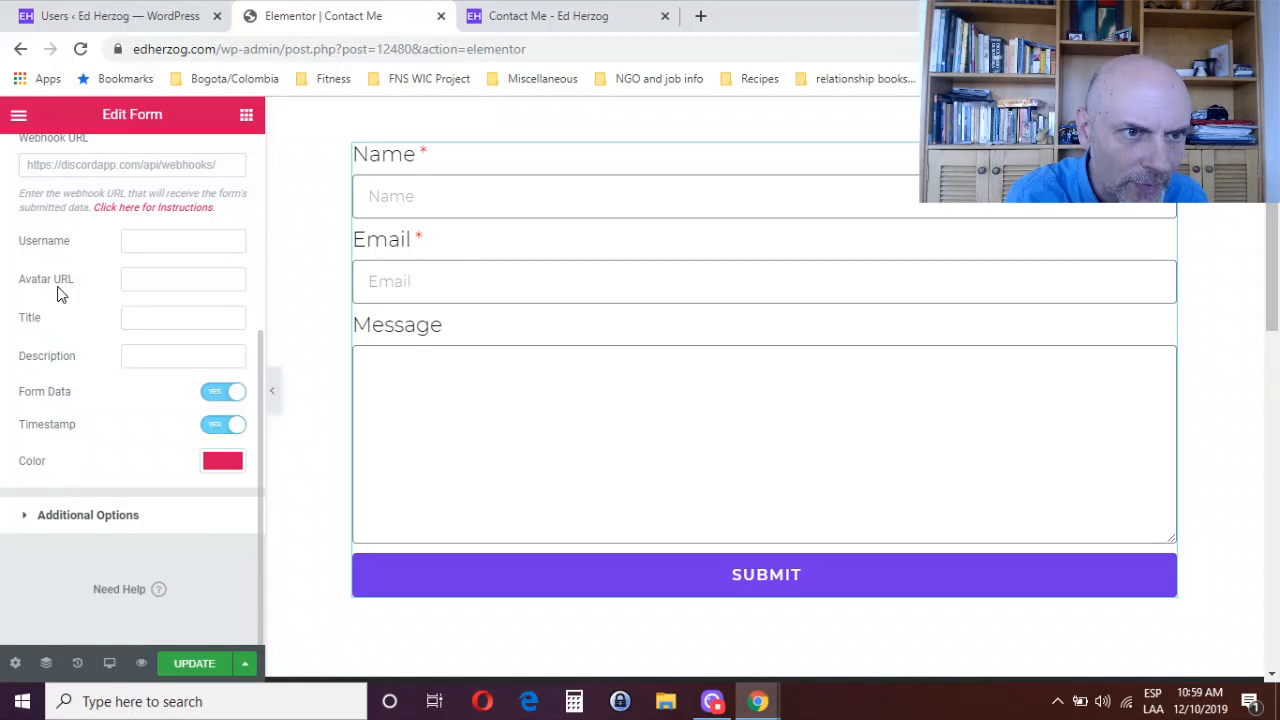
pyautogui.scroll(1, 262, 340)
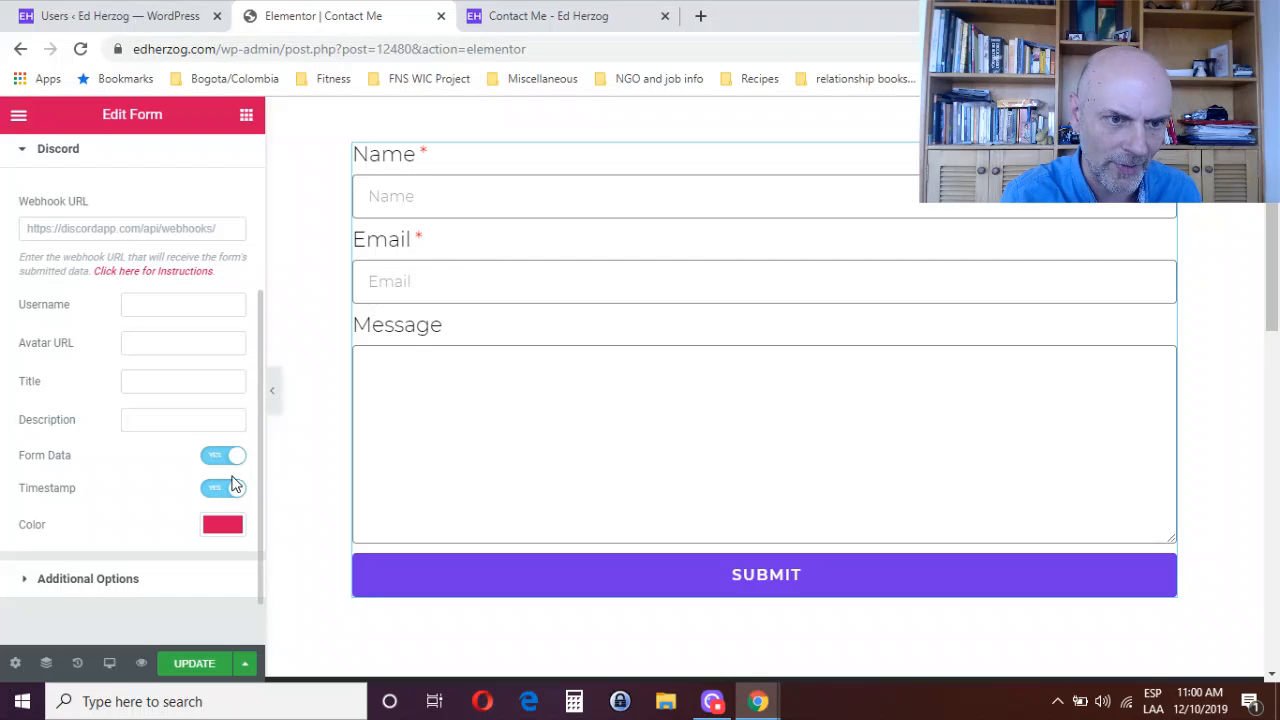
pyautogui.scroll(-1, 257, 463)
pyautogui.moveTo(257, 471); pyautogui.dragTo(276, 289)
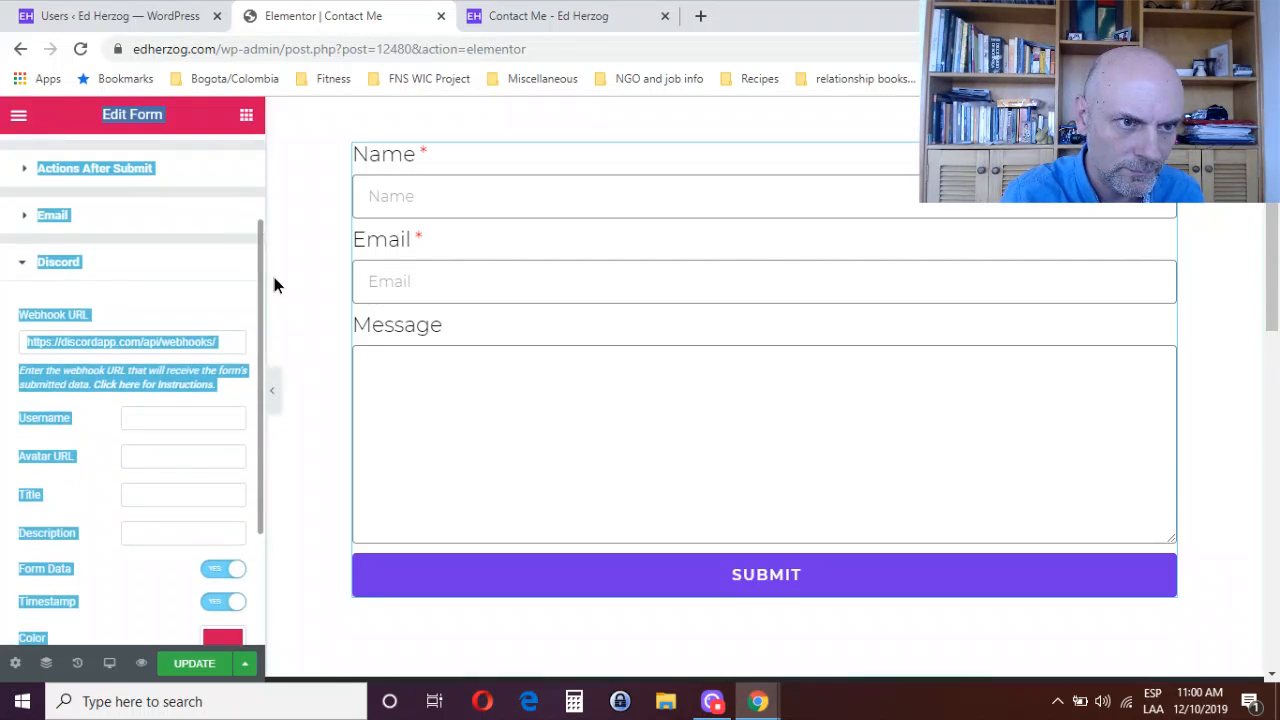
pyautogui.scroll(1, 171, 297)
pyautogui.scroll(1, 175, 290)
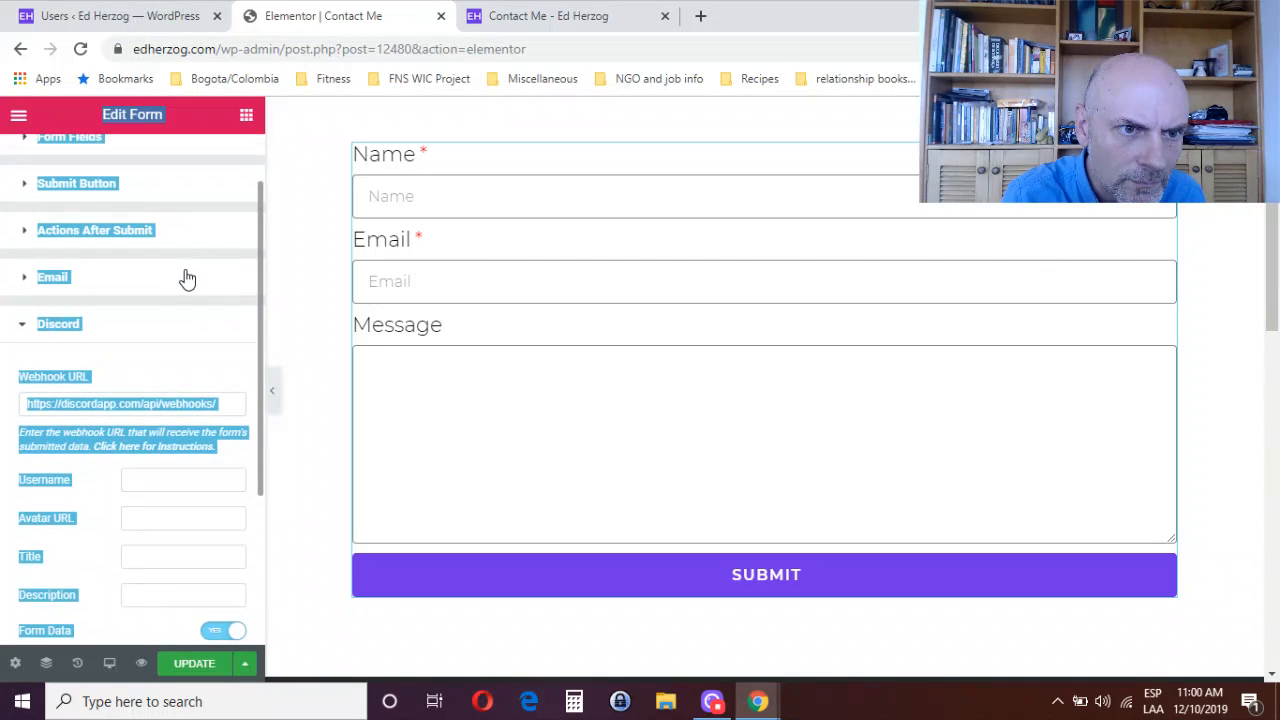
pyautogui.click(183, 277)
pyautogui.click(81, 317)
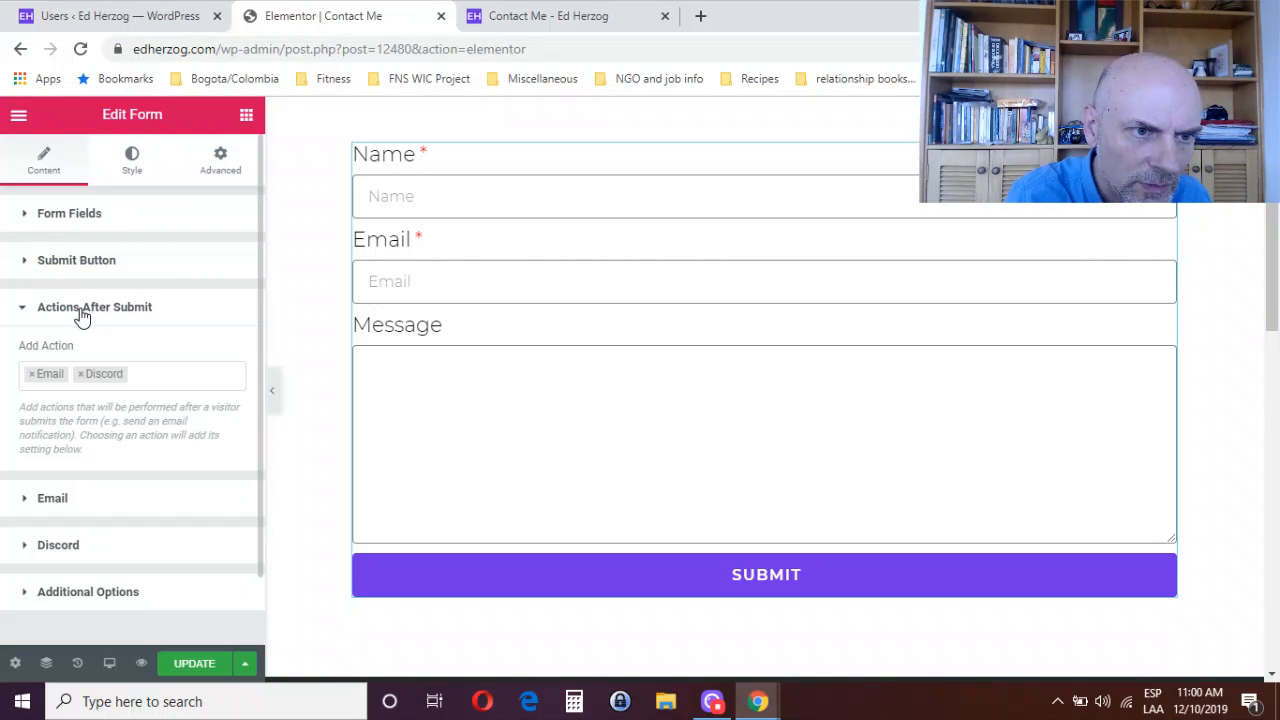
# - Replace the Discord action after submit with Popup, keeping the Email action
pyautogui.click(82, 374)
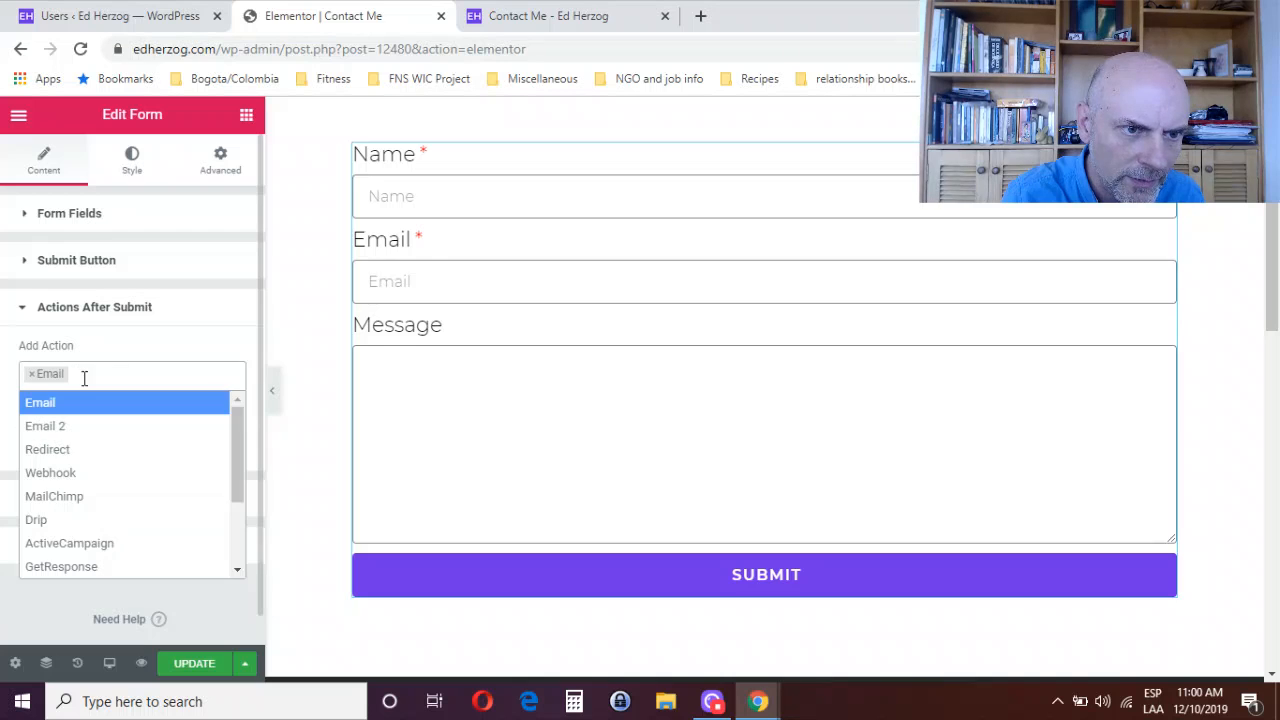
pyautogui.scroll(-2, 228, 470)
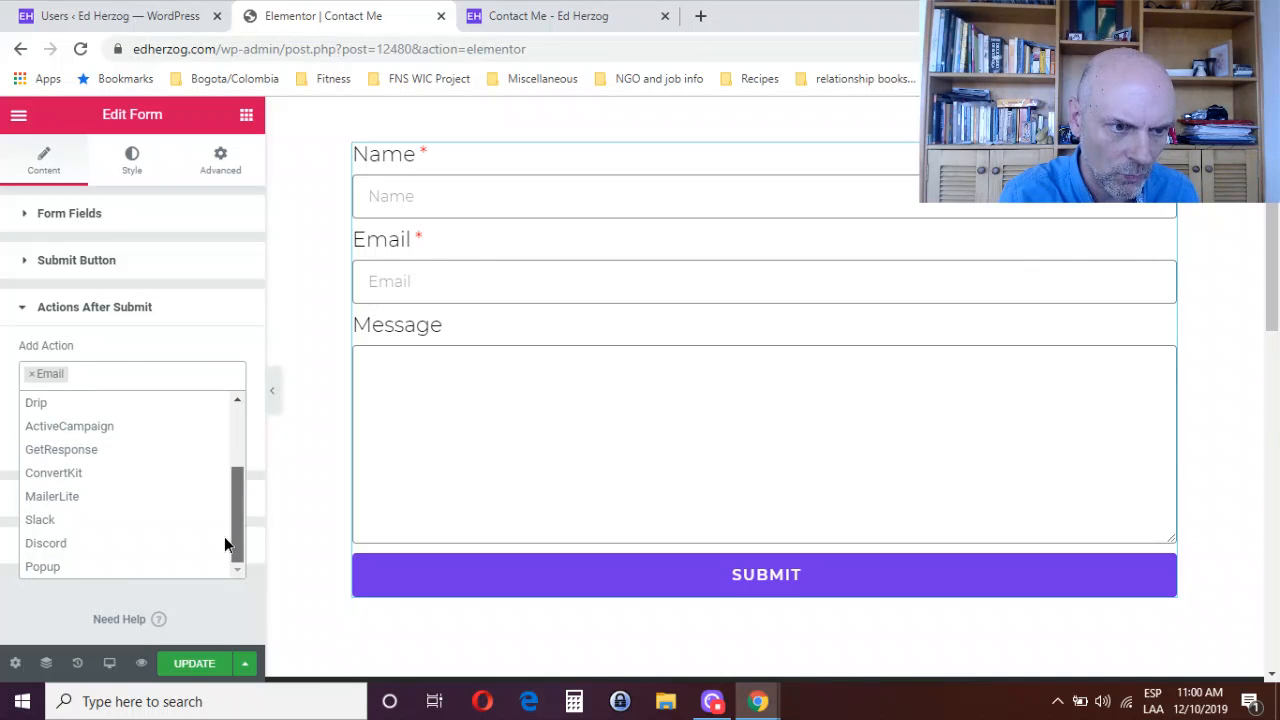
pyautogui.click(106, 567)
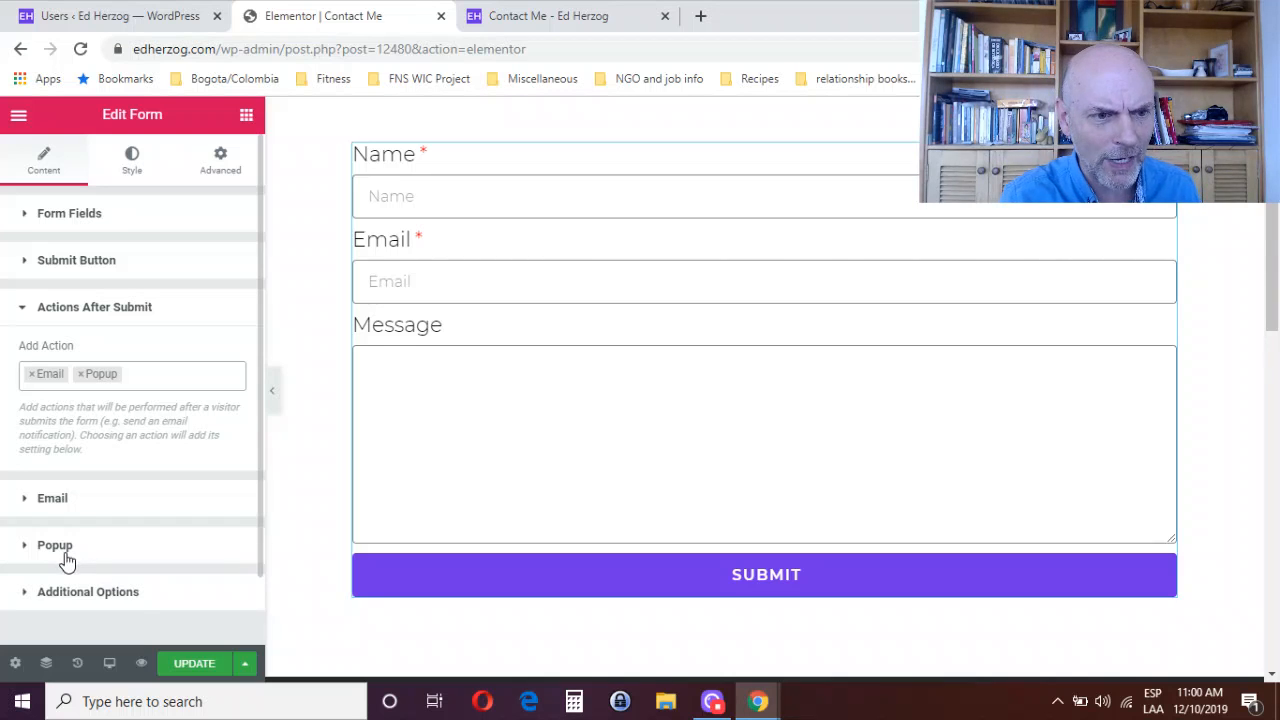
# - Set the Popup action to Open Popup and open the choice of which popup to show
pyautogui.click(63, 555)
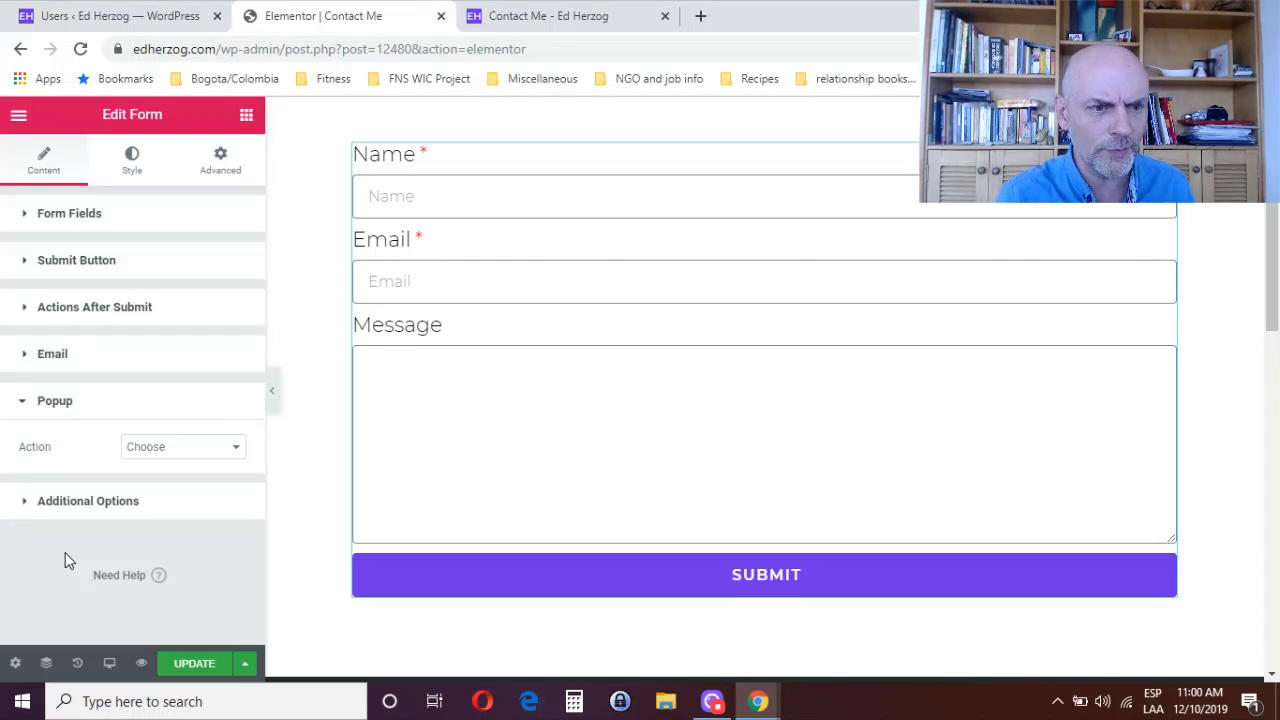
pyautogui.click(178, 452)
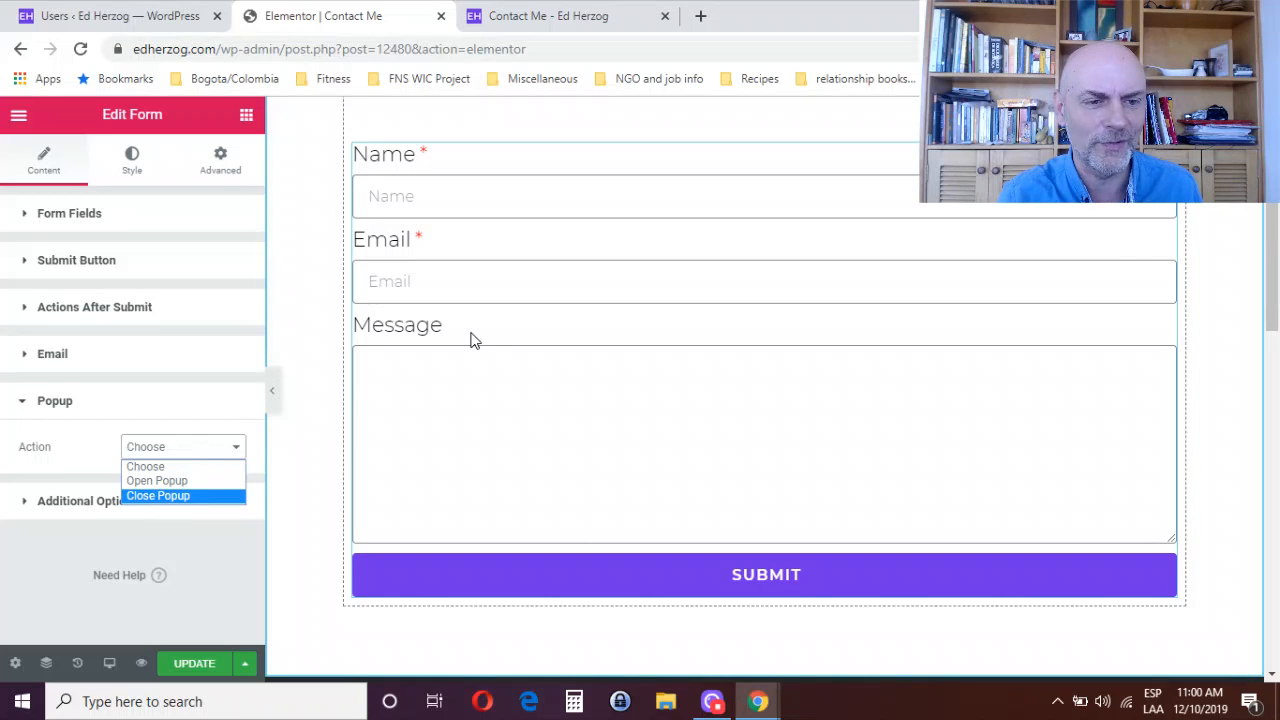
pyautogui.click(198, 480)
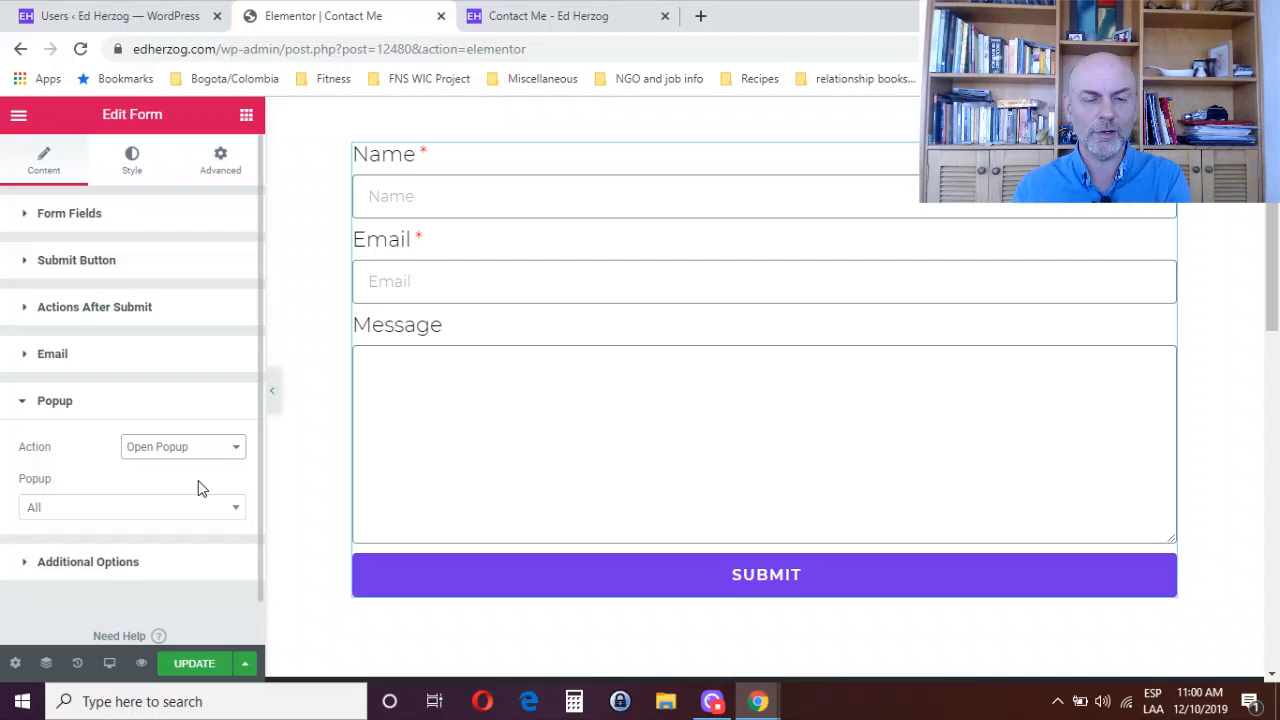
pyautogui.click(63, 511)
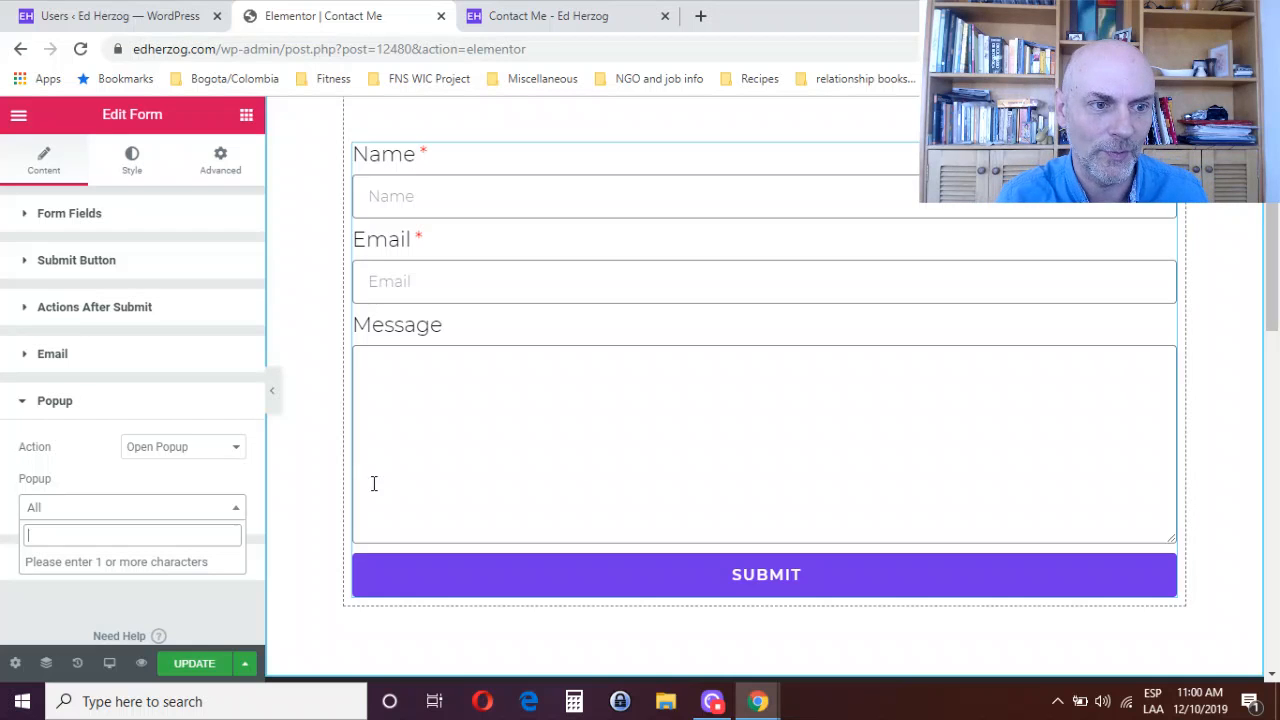
# - Remove Popup from the form's actions after submit, leaving only Email
pyautogui.click(90, 320)
pyautogui.click(90, 308)
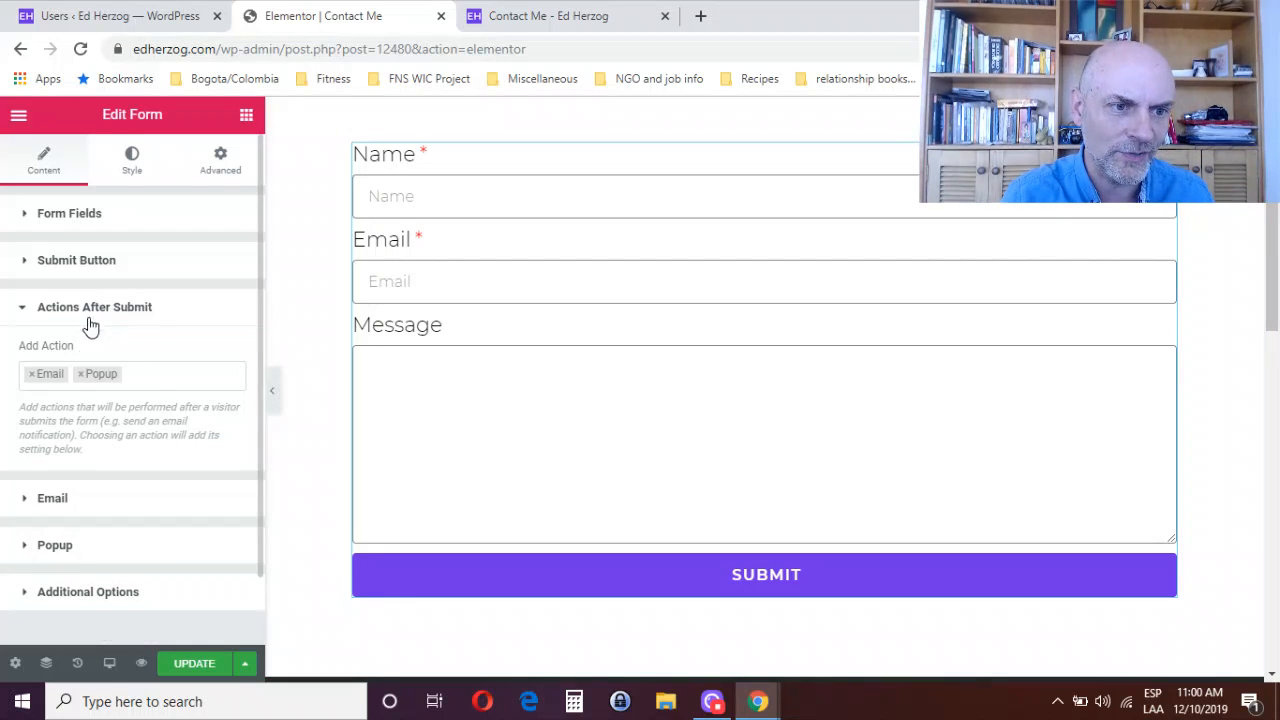
pyautogui.click(80, 374)
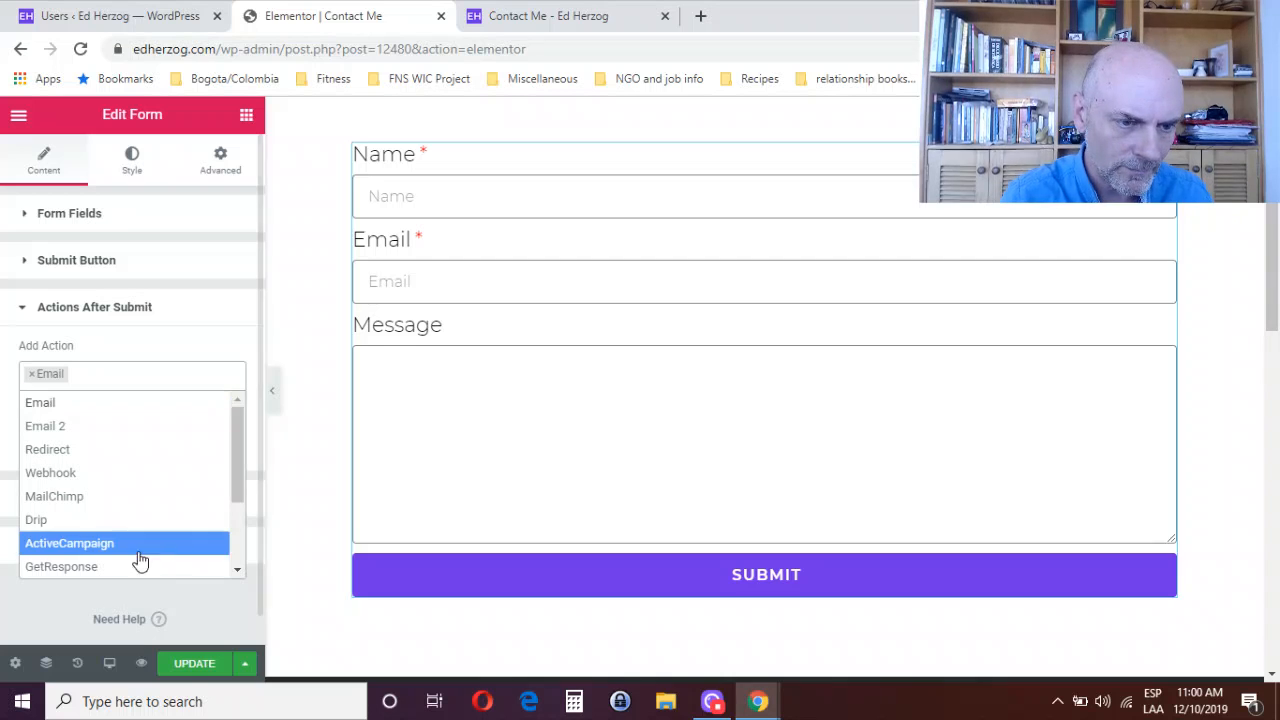
pyautogui.click(49, 609)
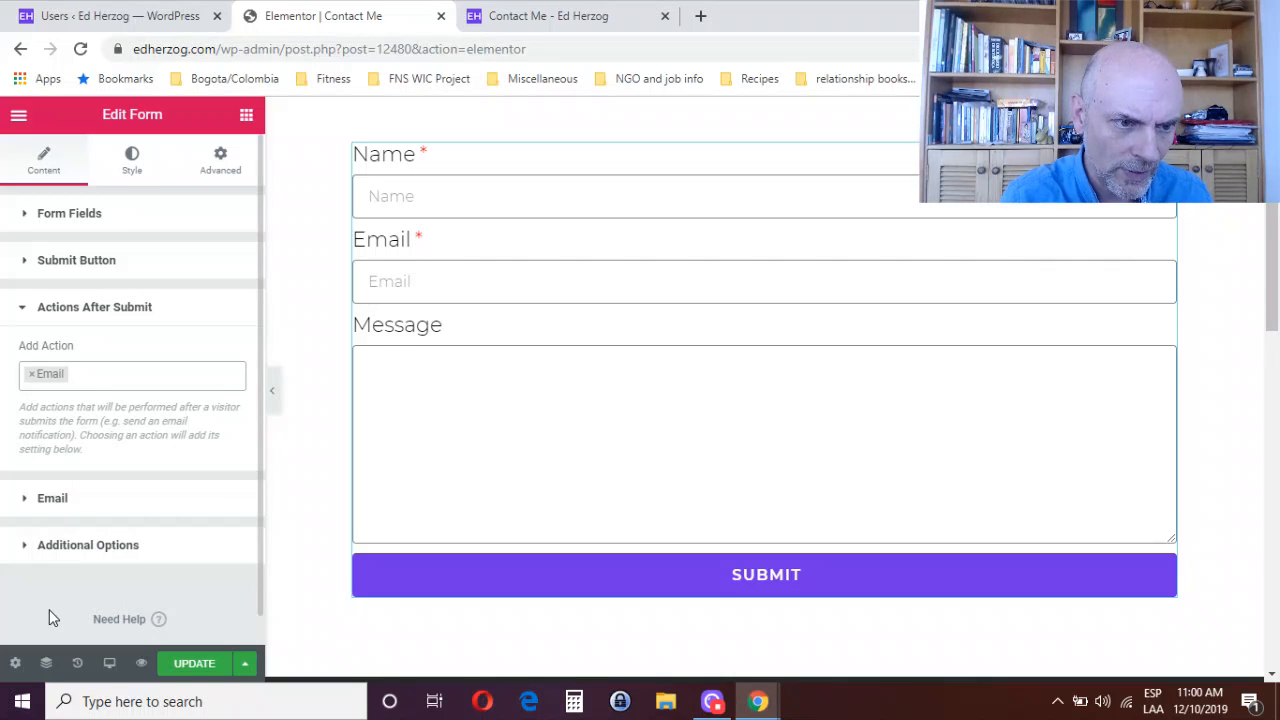
# - Examine the form's additional options, including the form ID and the custom message texts
pyautogui.click(70, 548)
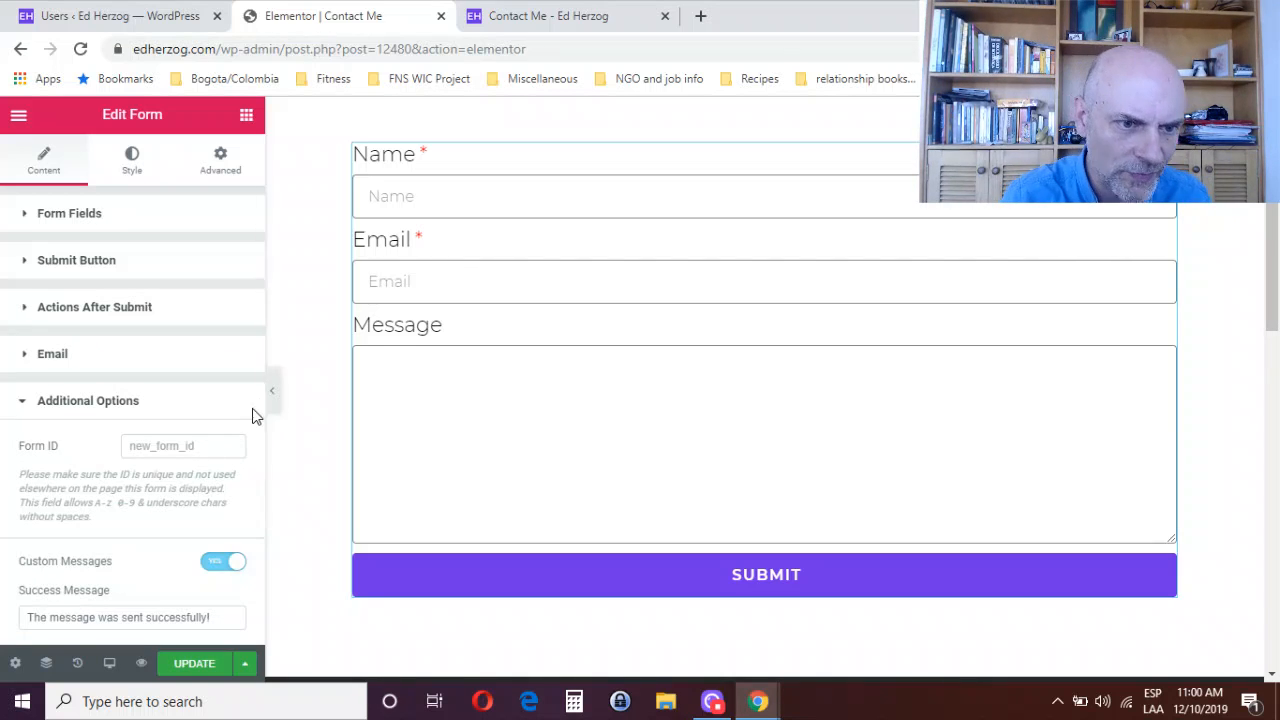
pyautogui.moveTo(258, 391); pyautogui.dragTo(255, 481)
pyautogui.moveTo(257, 535); pyautogui.dragTo(251, 596)
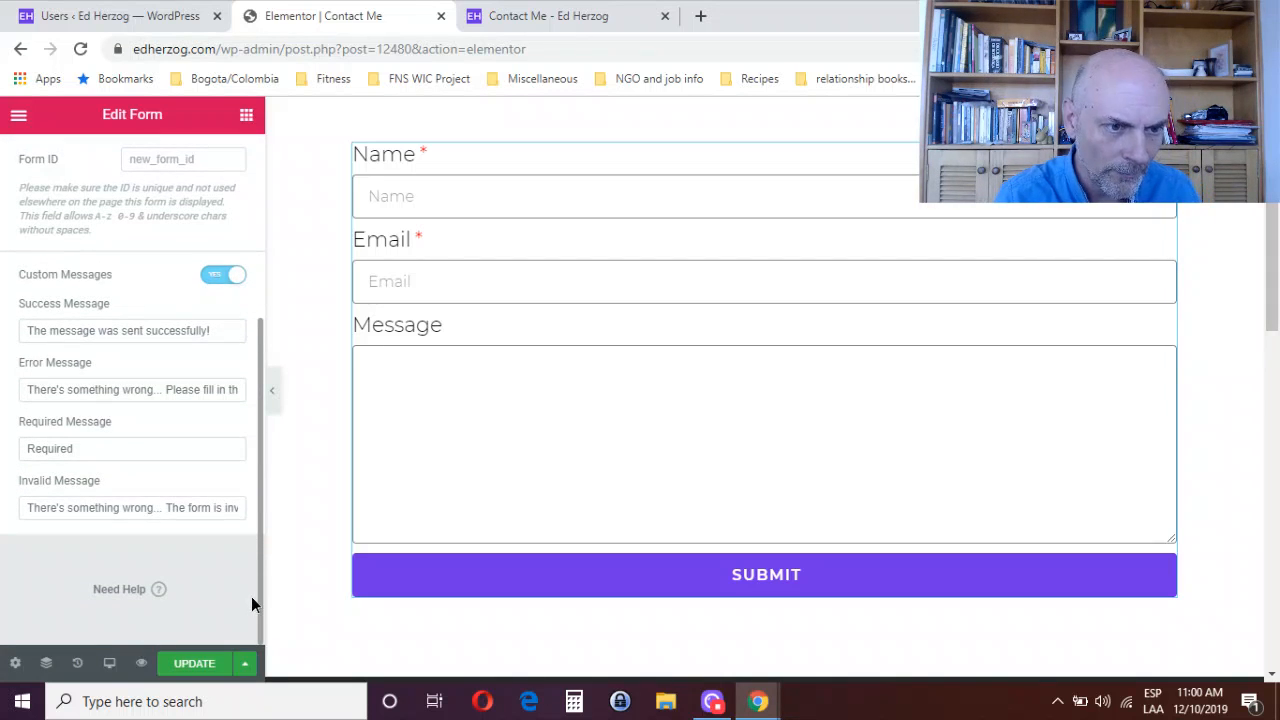
# - Turn Custom Messages off and back on, and review the success, error, required and invalid messages
pyautogui.click(224, 278)
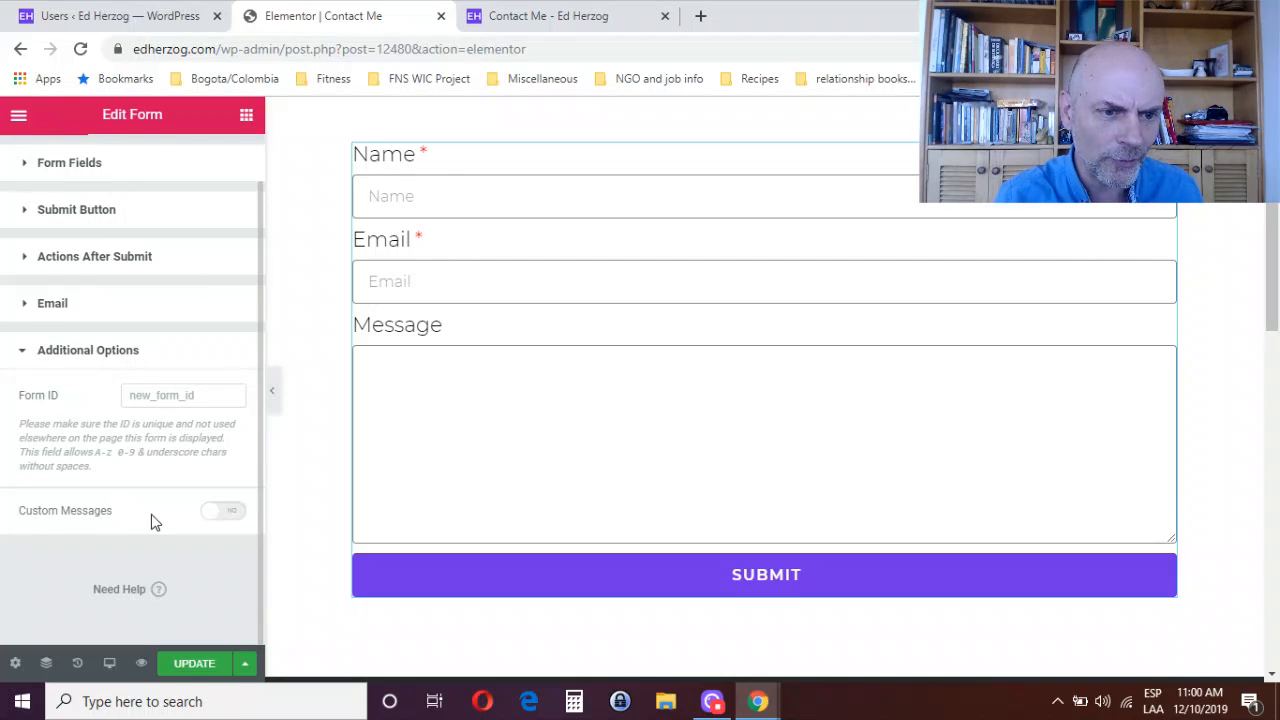
pyautogui.click(224, 513)
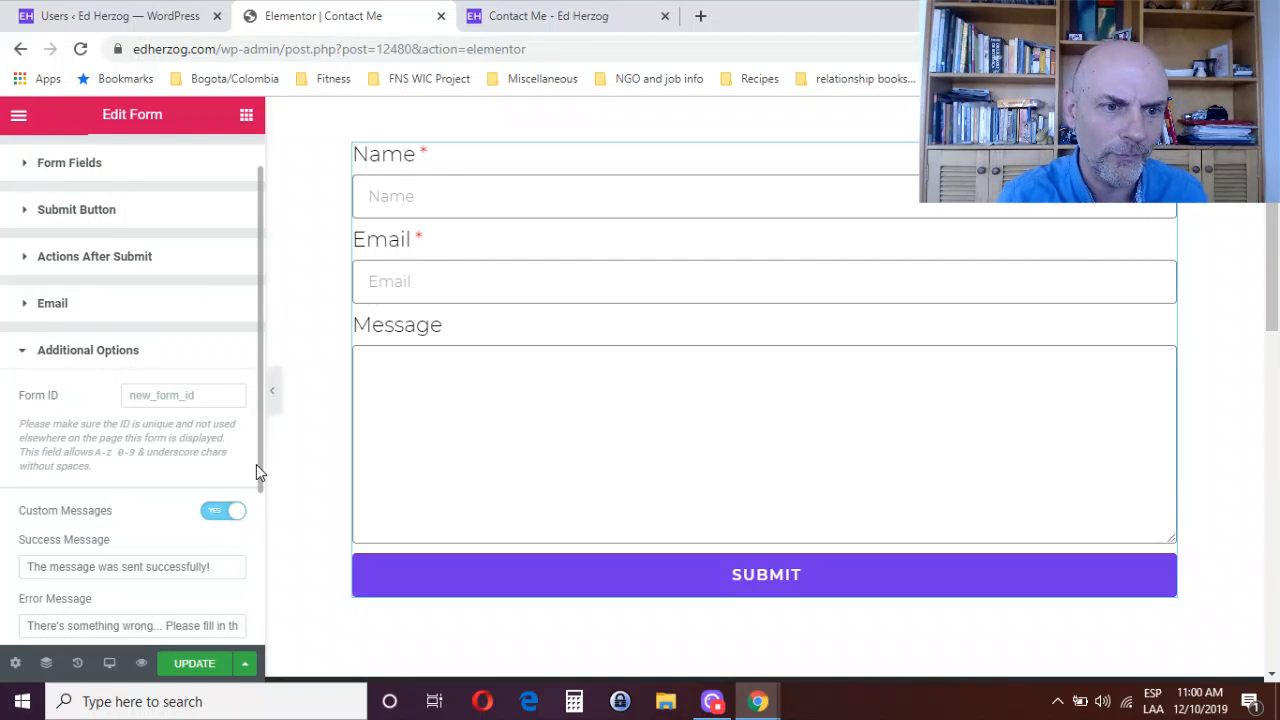
pyautogui.moveTo(258, 470); pyautogui.dragTo(242, 600)
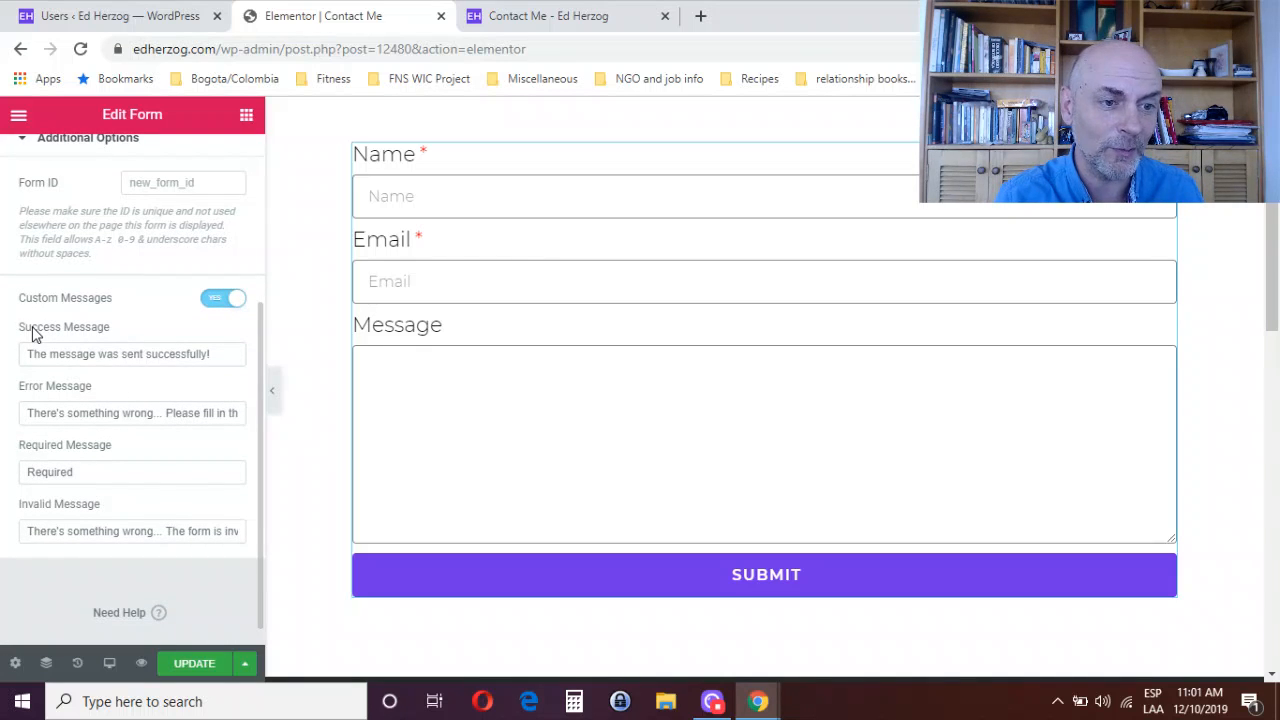
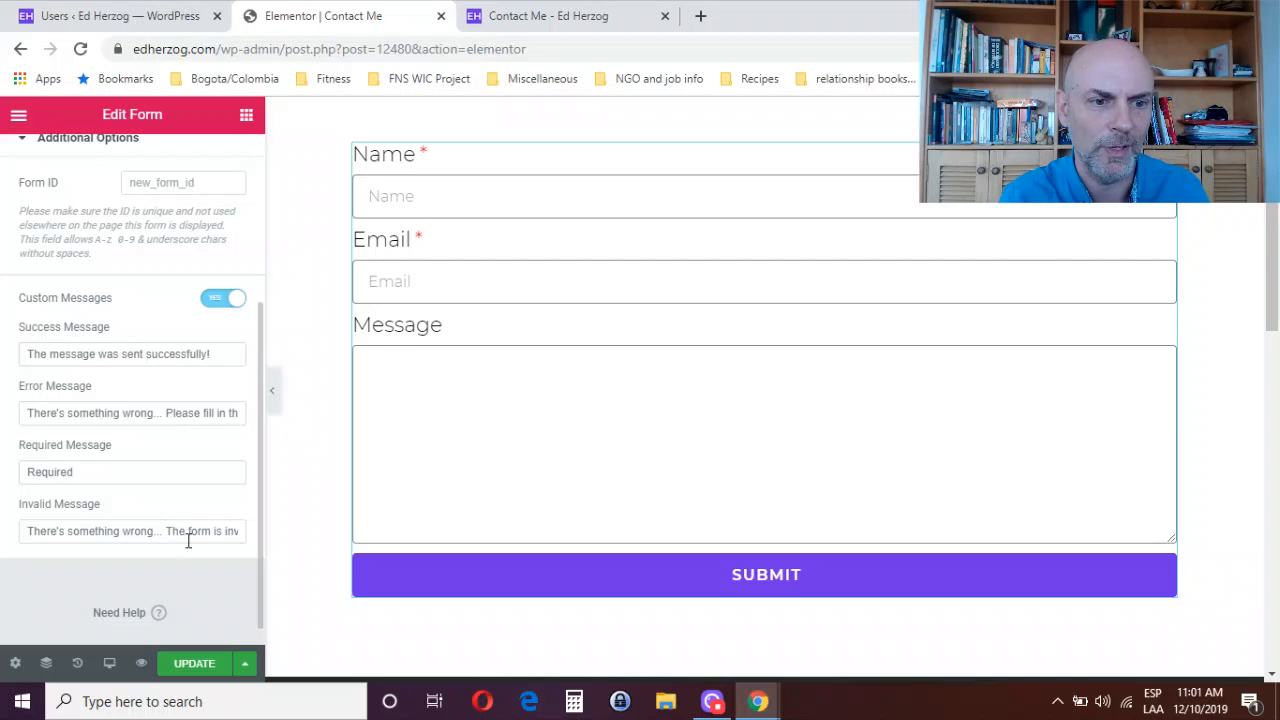
pyautogui.scroll(-1, 258, 445)
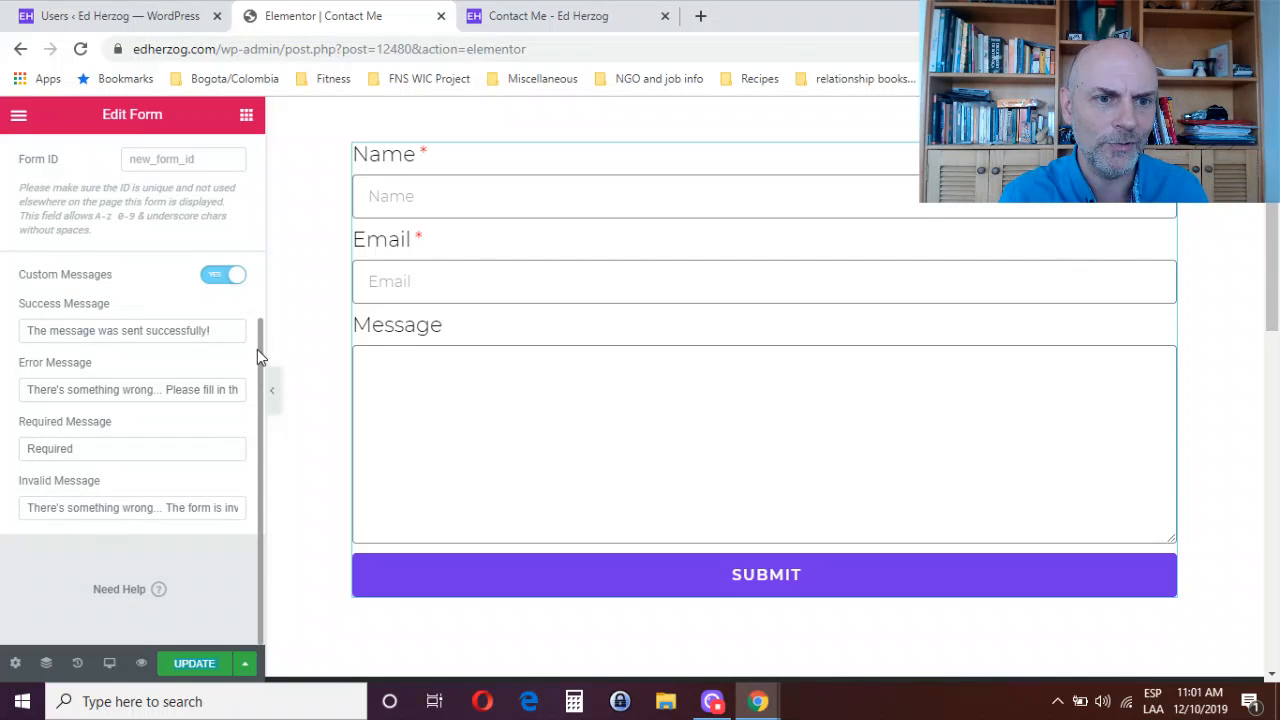
pyautogui.moveTo(260, 357); pyautogui.dragTo(263, 149)
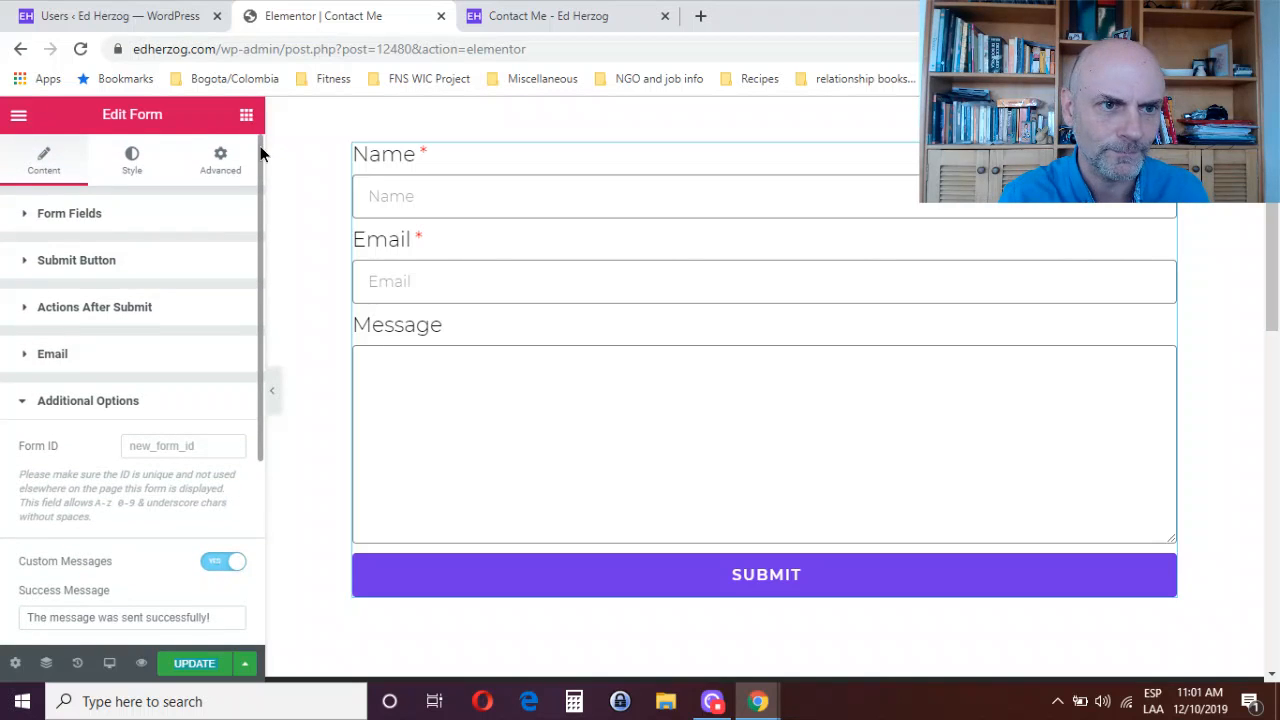
# - Try a label spacing of 31 in the form's style settings and set it back to 5
pyautogui.click(131, 168)
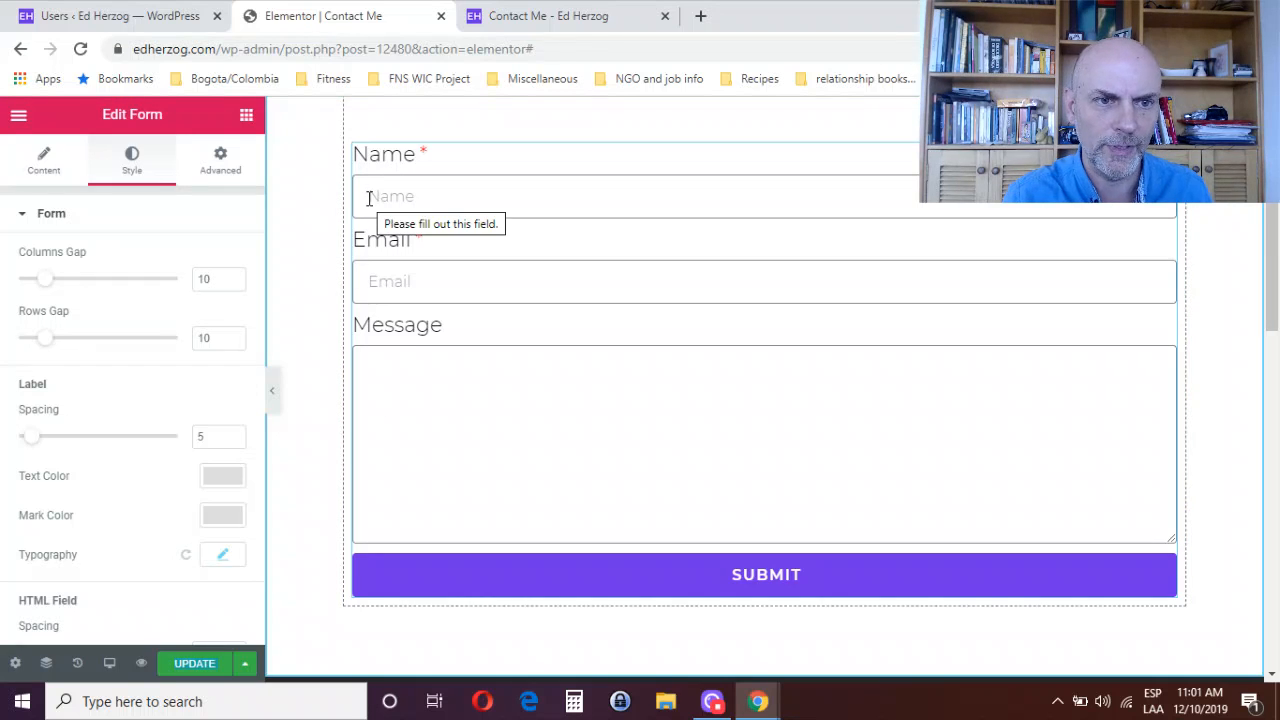
pyautogui.moveTo(51, 340)
pyautogui.mouseDown()
pyautogui.moveTo(130, 344)
pyautogui.moveTo(48, 340)
pyautogui.mouseUp()
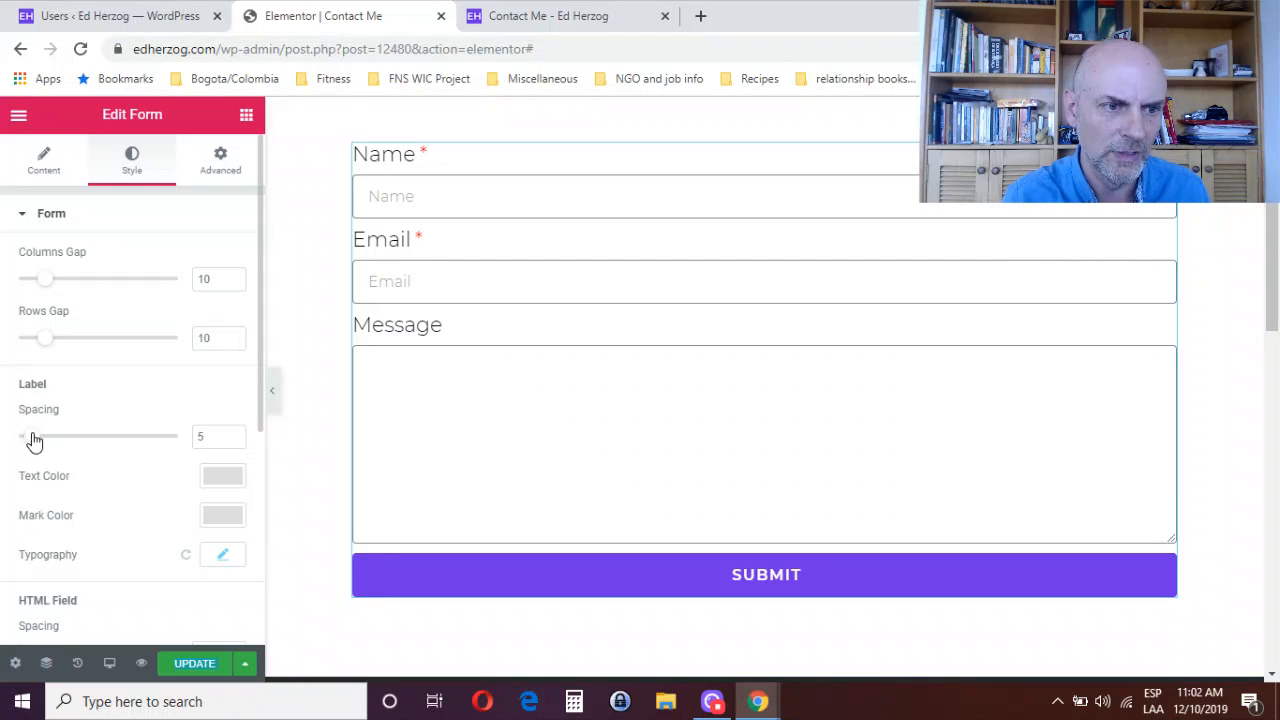
pyautogui.moveTo(42, 438); pyautogui.dragTo(103, 440)
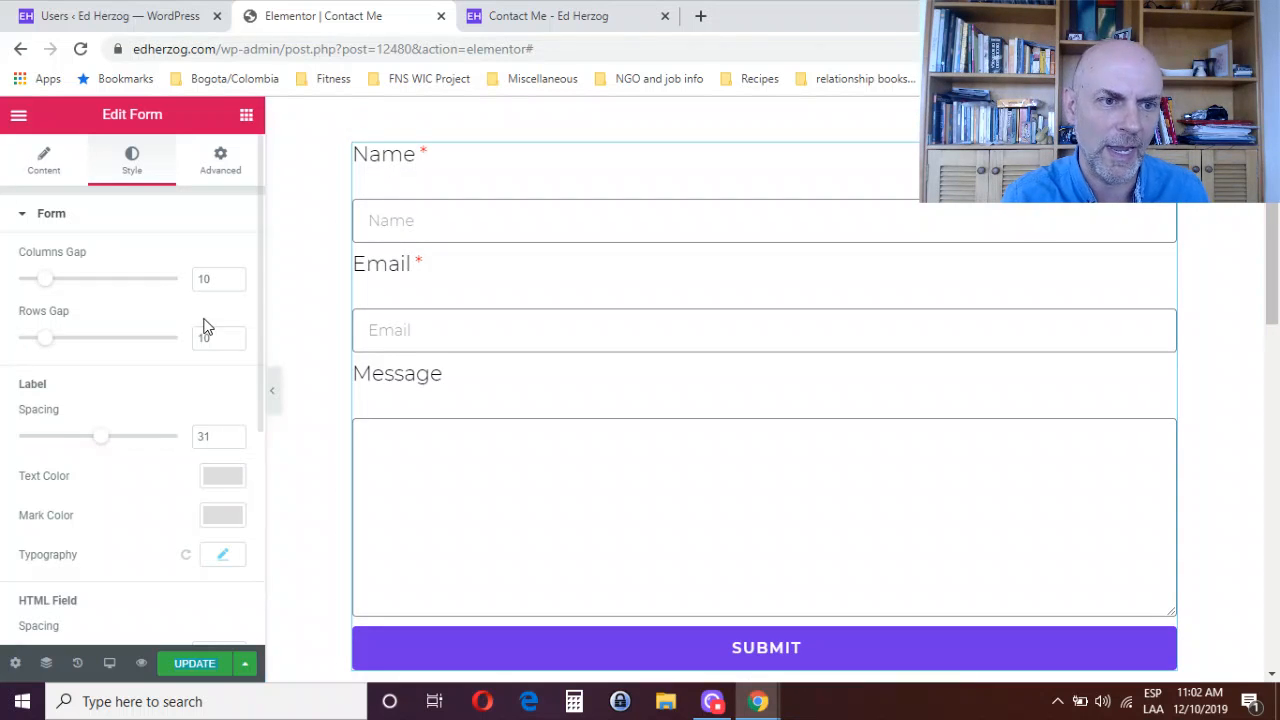
pyautogui.moveTo(120, 445); pyautogui.dragTo(37, 443)
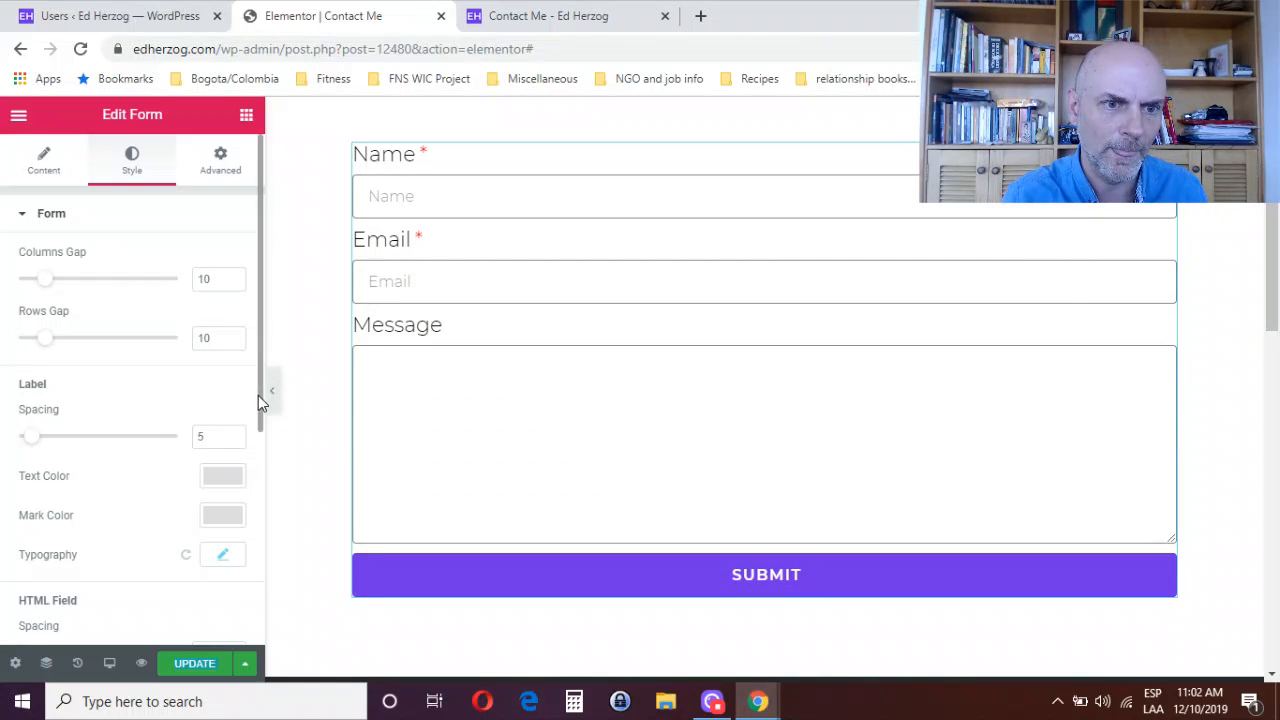
# - Try the red #A43535 as the label text color and clear it again
pyautogui.scroll(-1, 249, 483)
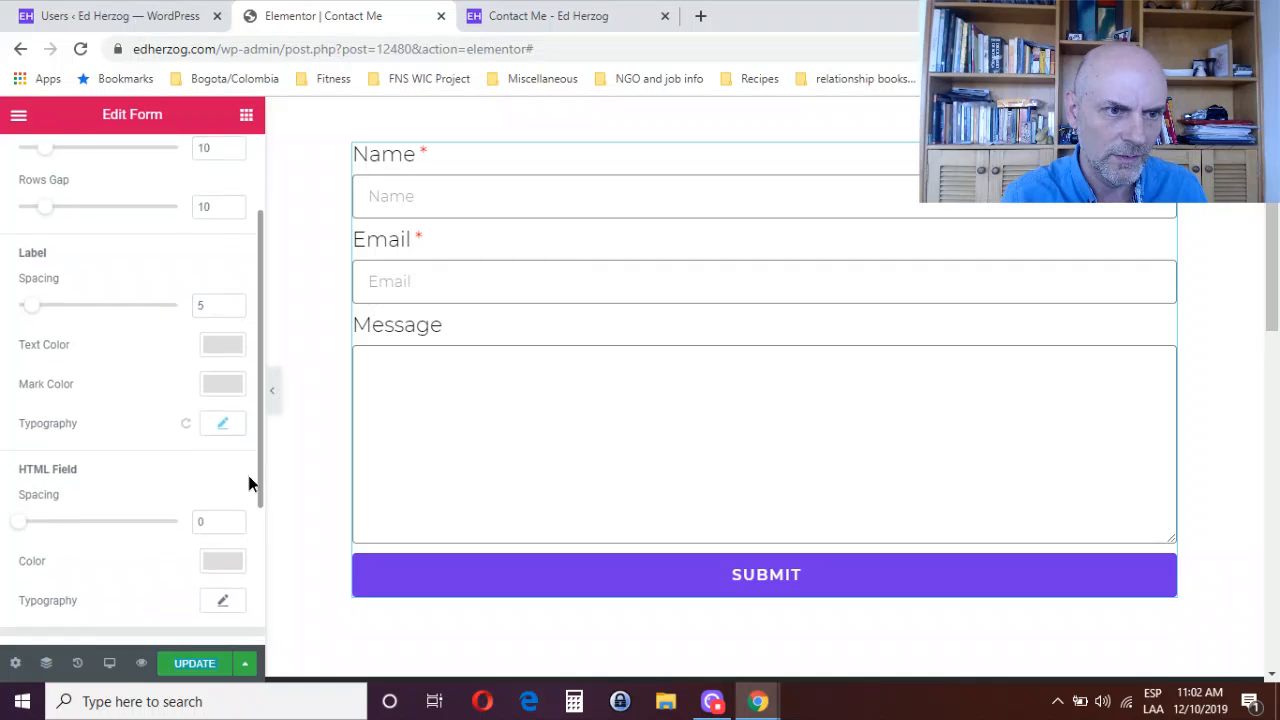
pyautogui.click(212, 338)
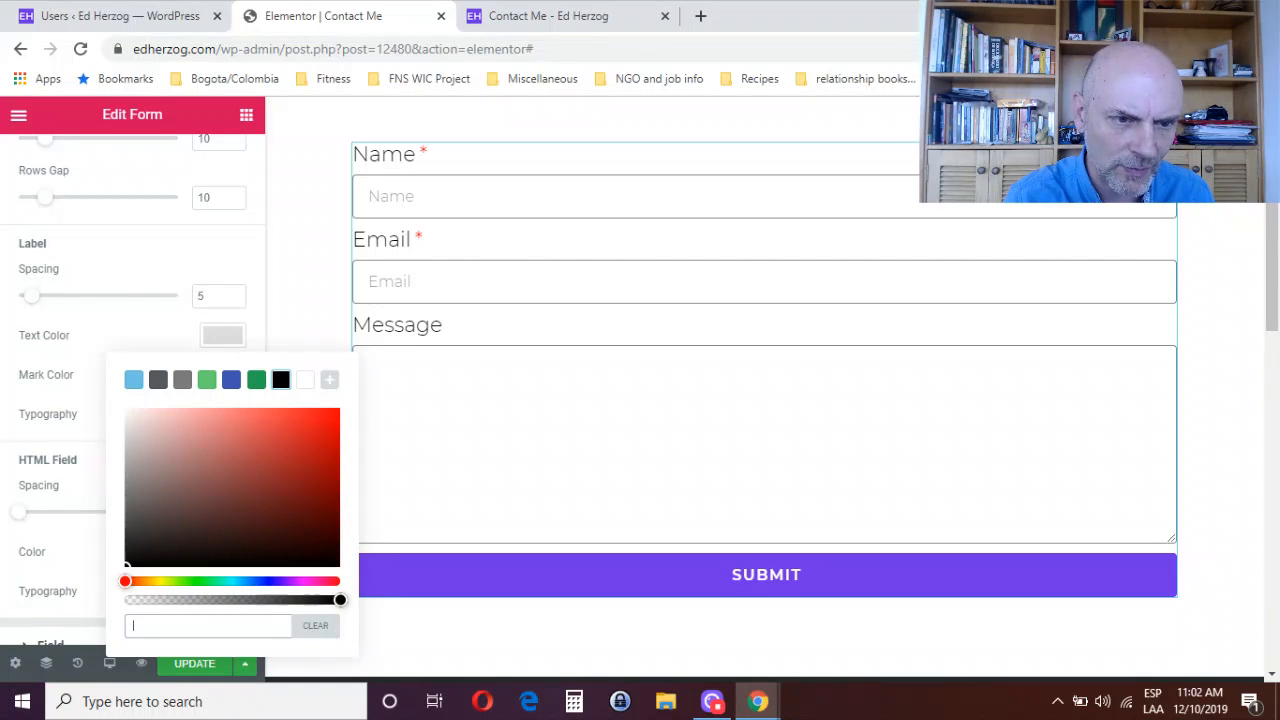
pyautogui.write('#A43535')
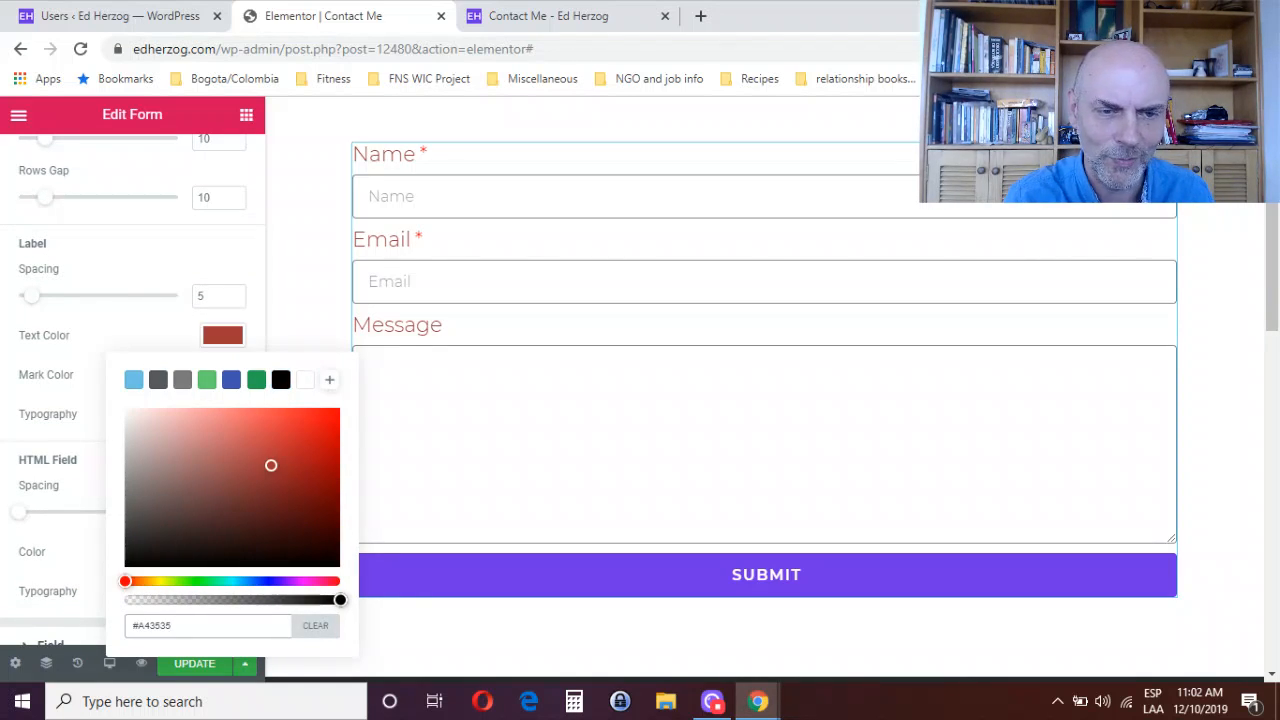
pyautogui.click(316, 632)
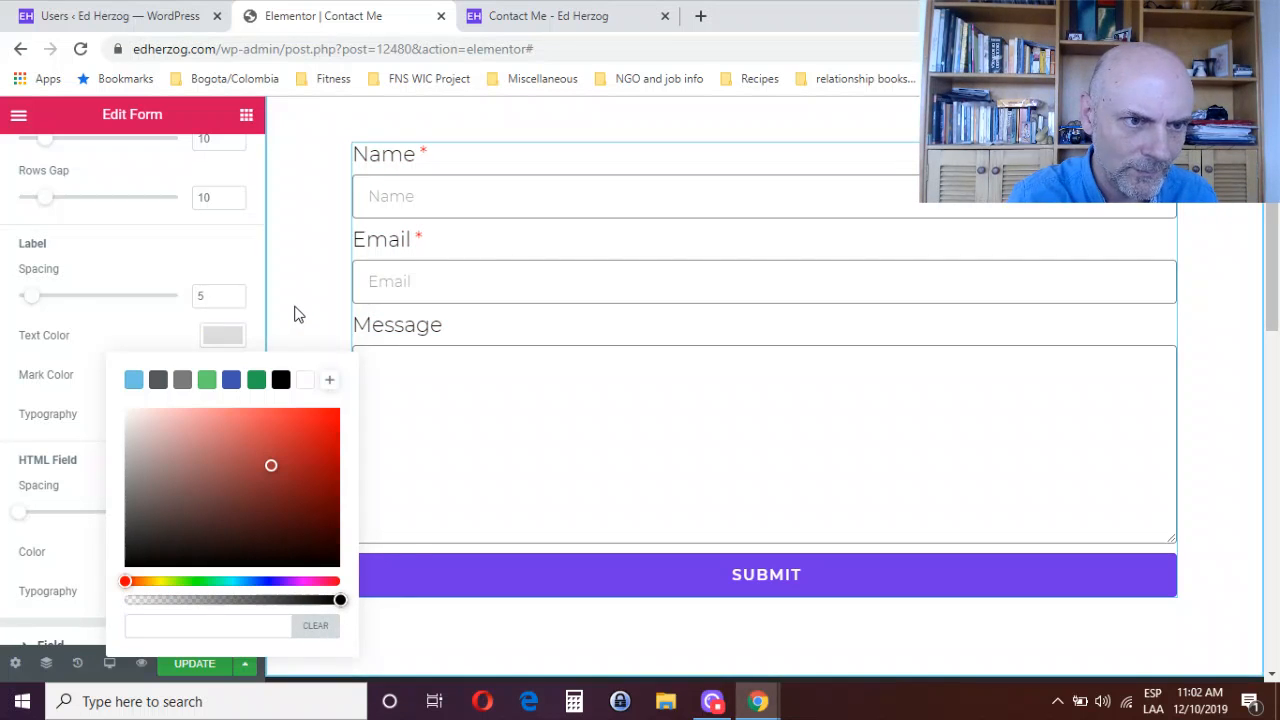
pyautogui.click(35, 400)
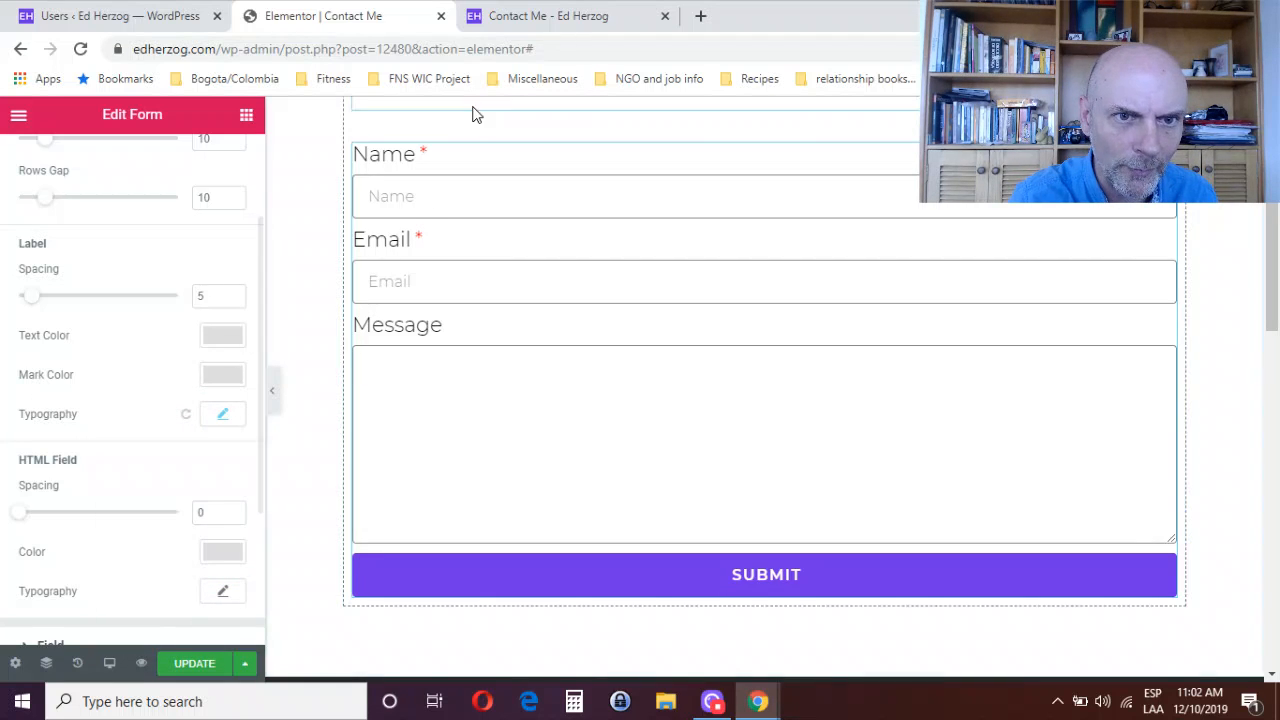
# - Try the greens #61CE70 and #23A455 as the required mark color and clear the color again
pyautogui.click(216, 380)
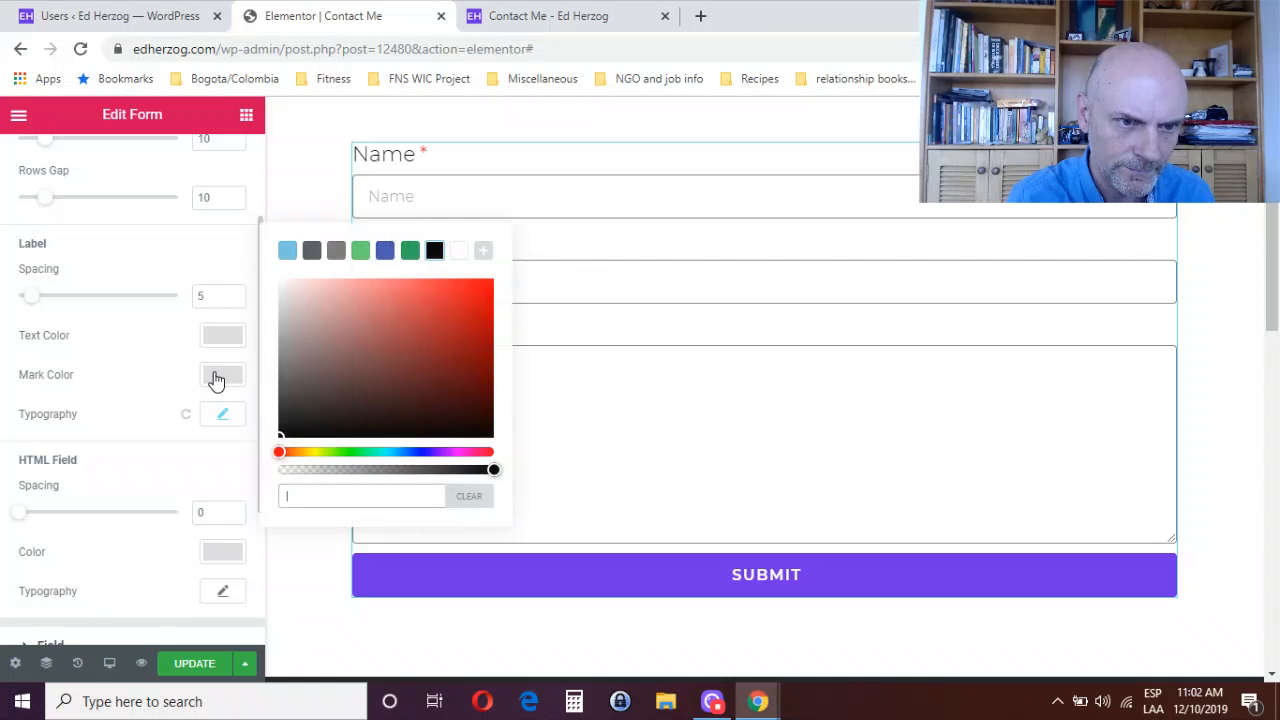
pyautogui.click(362, 256)
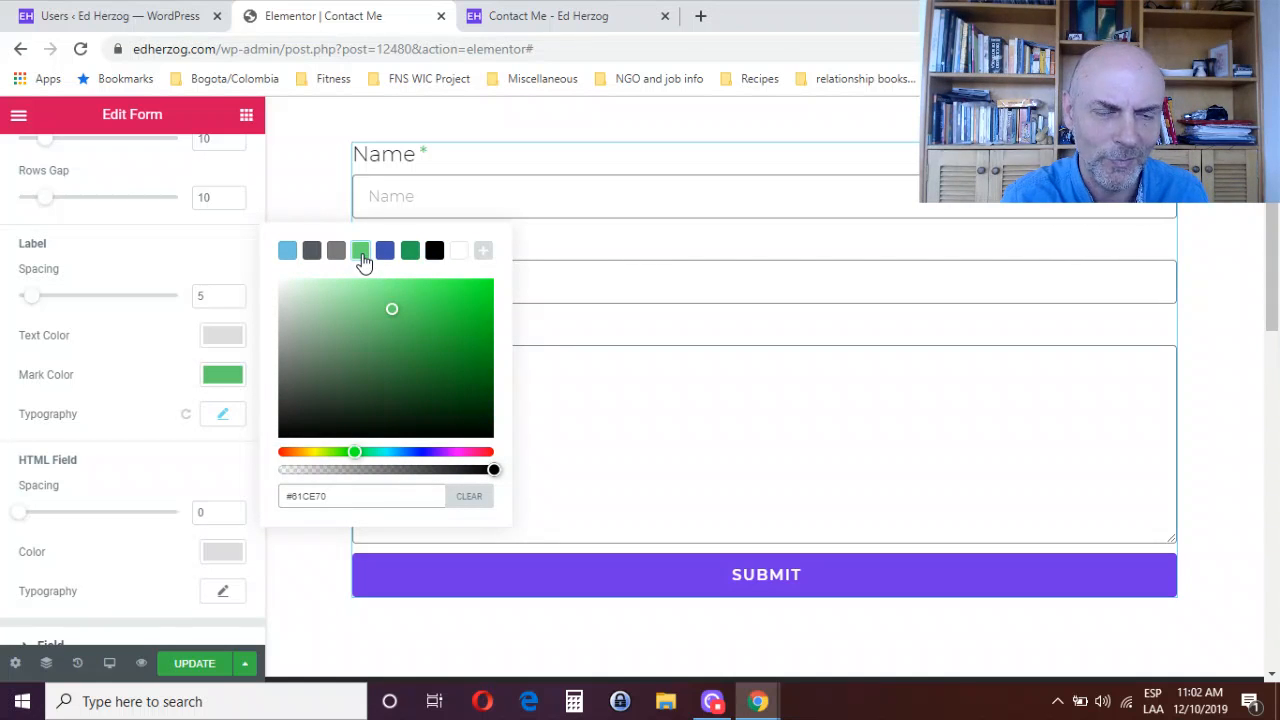
pyautogui.click(411, 253)
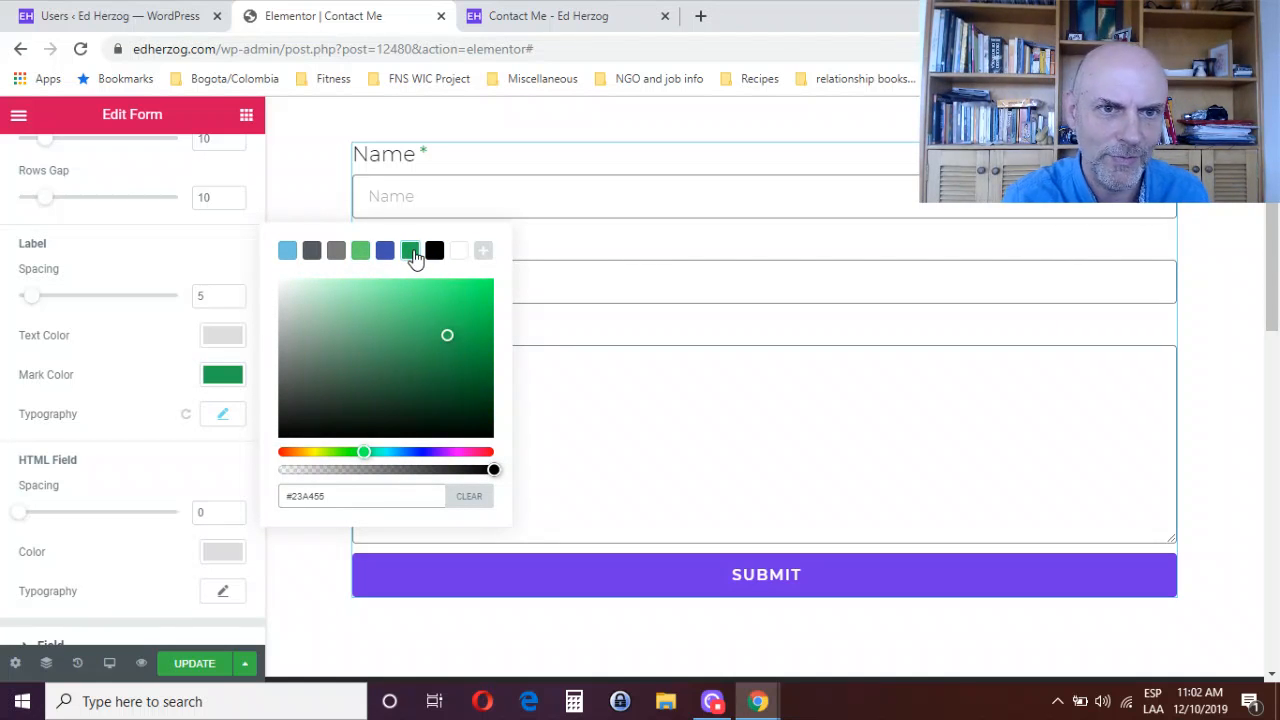
pyautogui.click(461, 500)
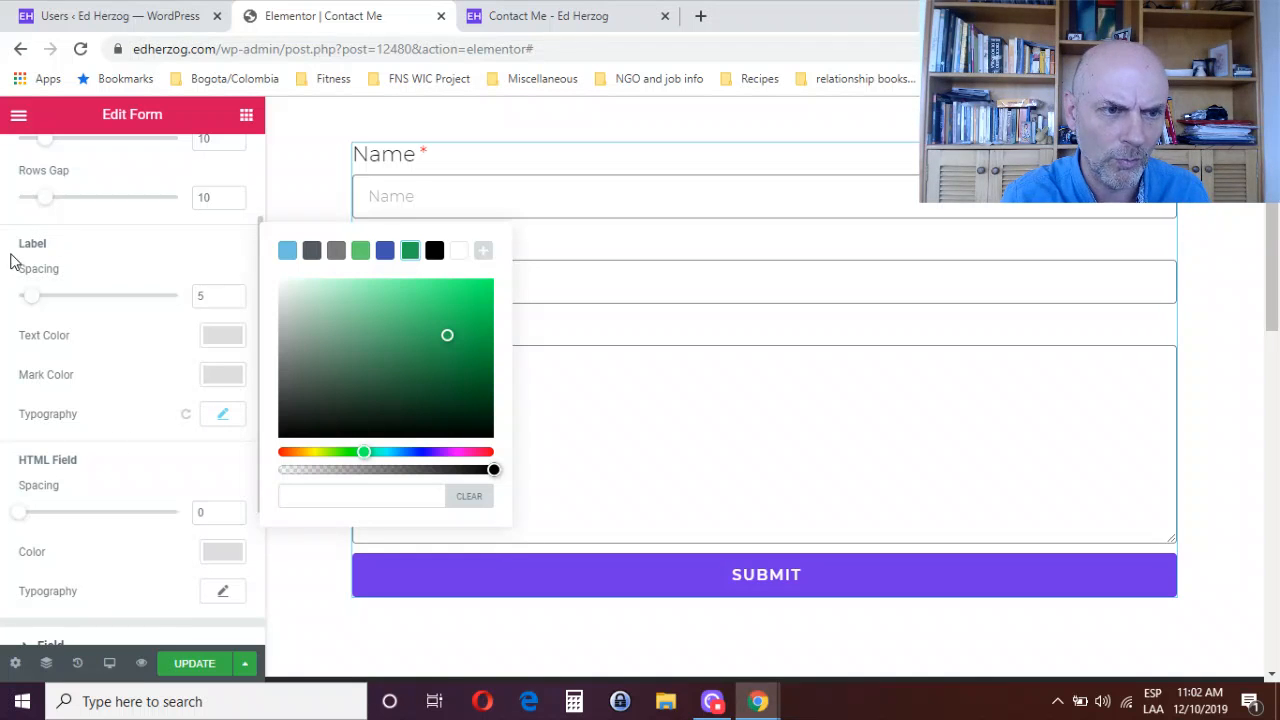
# - Examine the label typography options and open the style settings for the form's fields
pyautogui.click(224, 416)
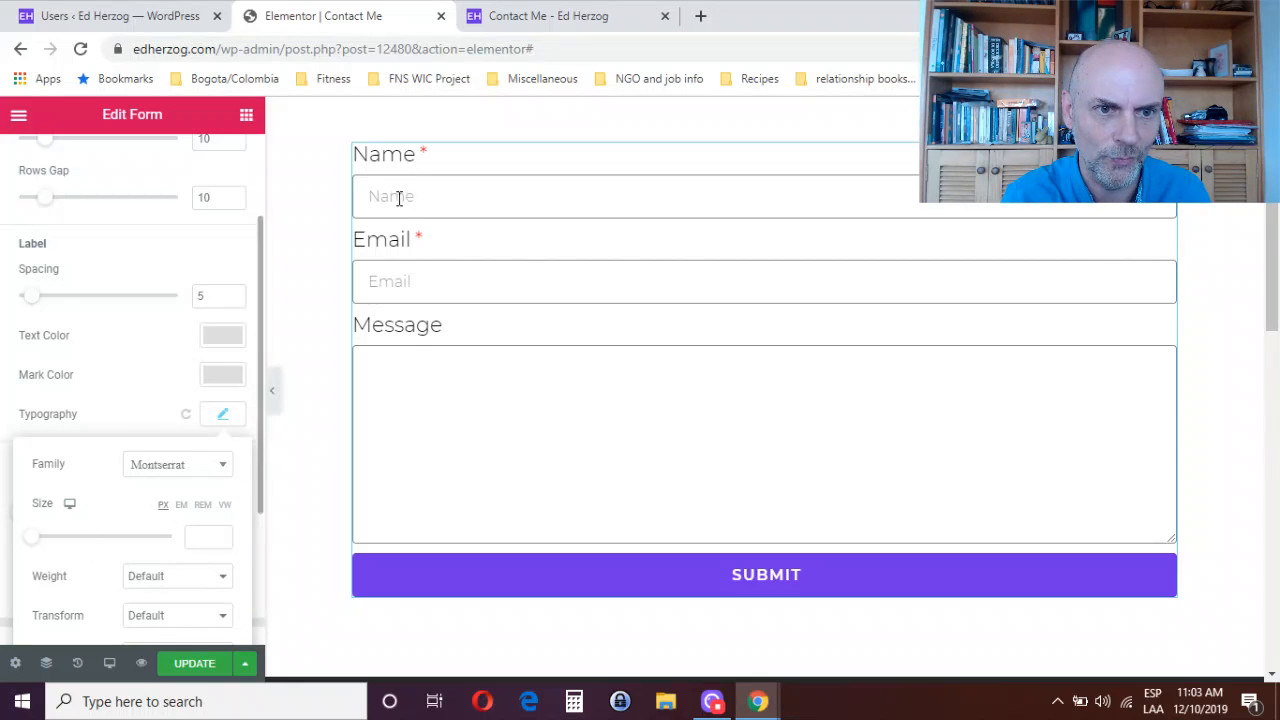
pyautogui.click(150, 246)
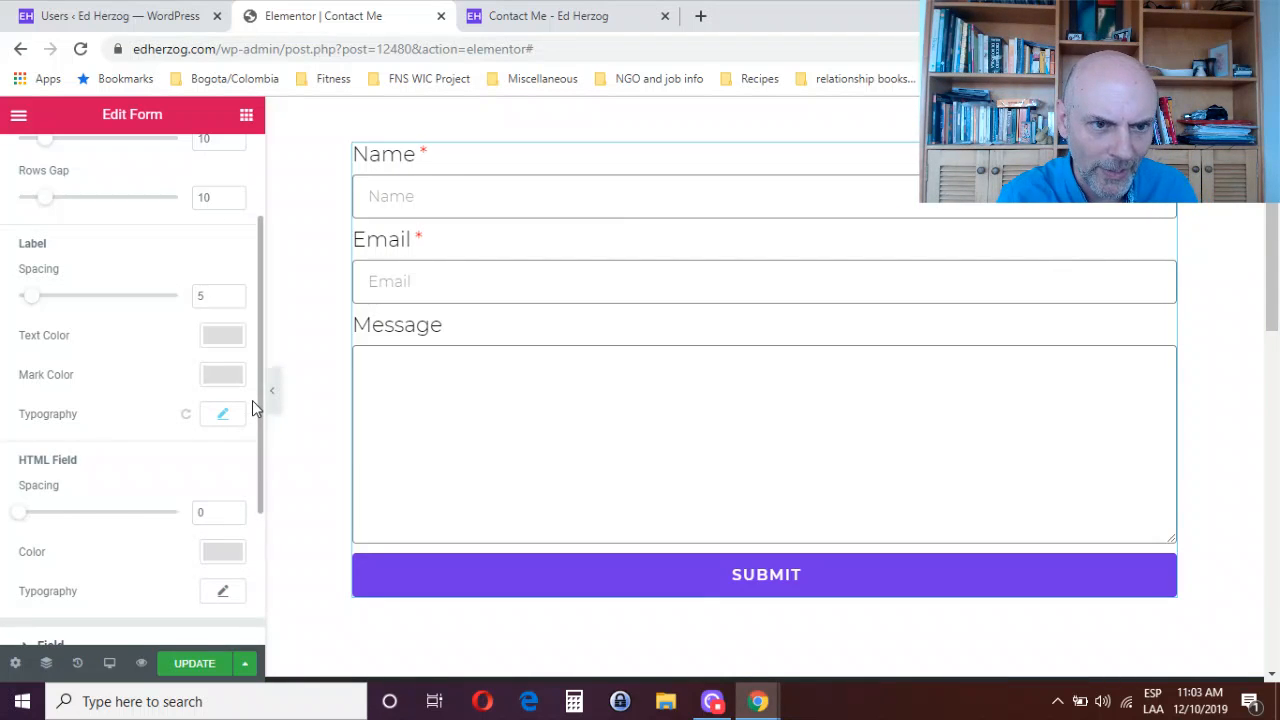
pyautogui.moveTo(258, 403); pyautogui.dragTo(249, 534)
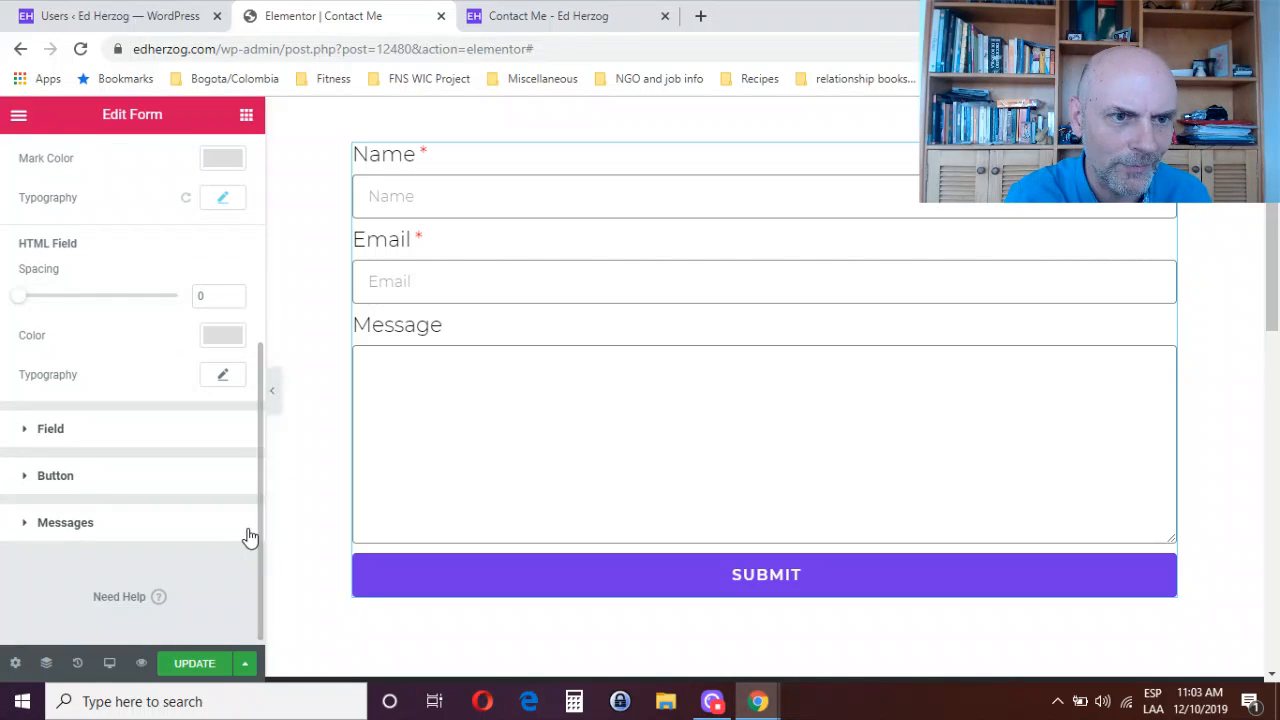
pyautogui.click(46, 430)
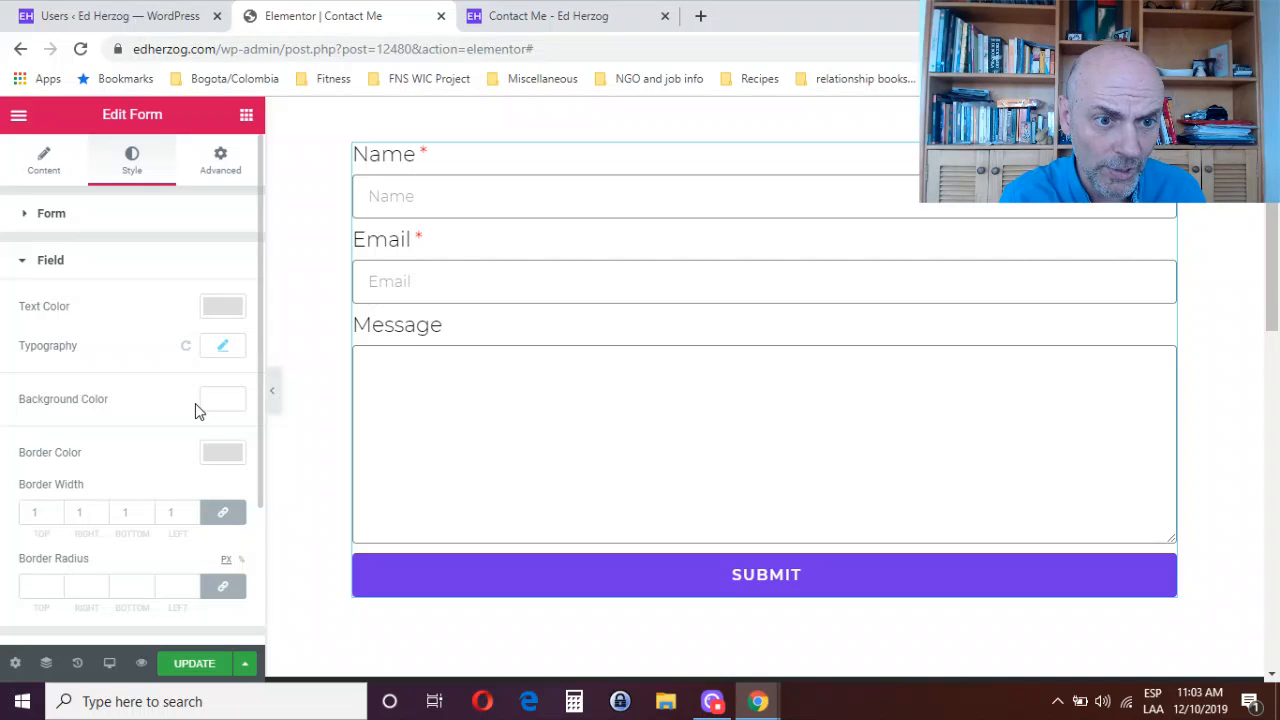
# - Try black #000000 as the form fields' background color and clear the color
pyautogui.click(220, 400)
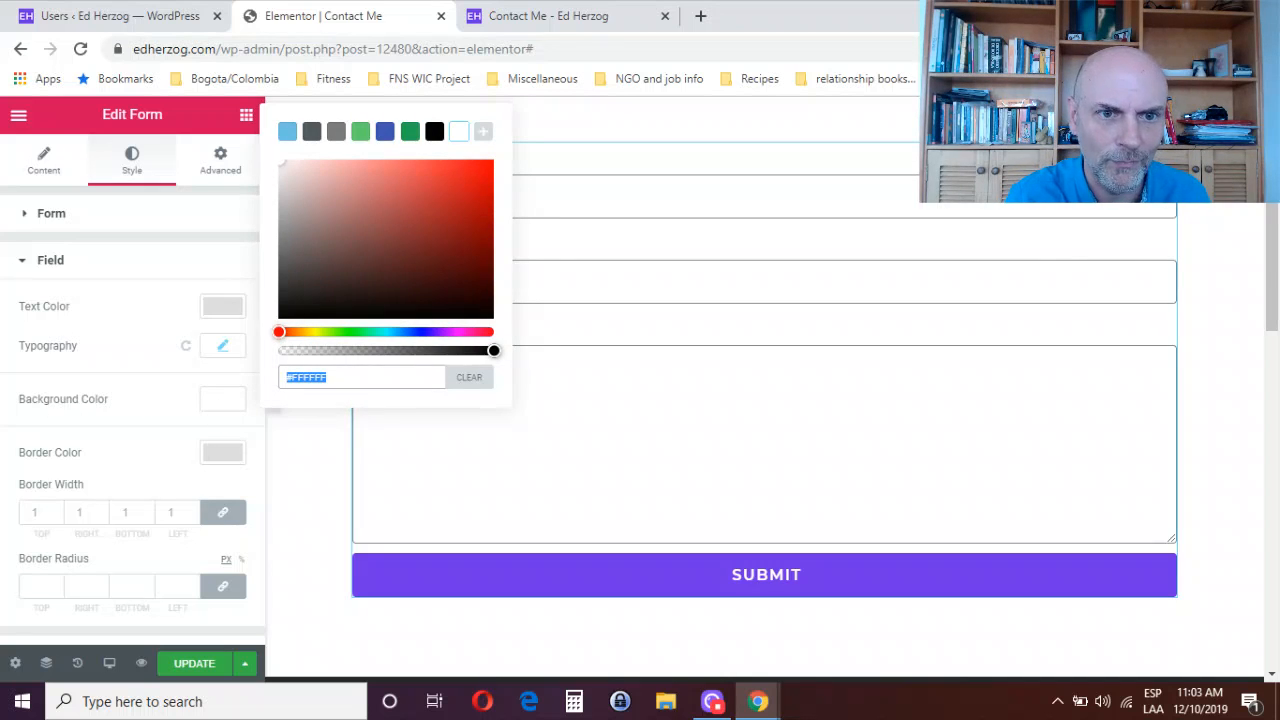
pyautogui.click(435, 134)
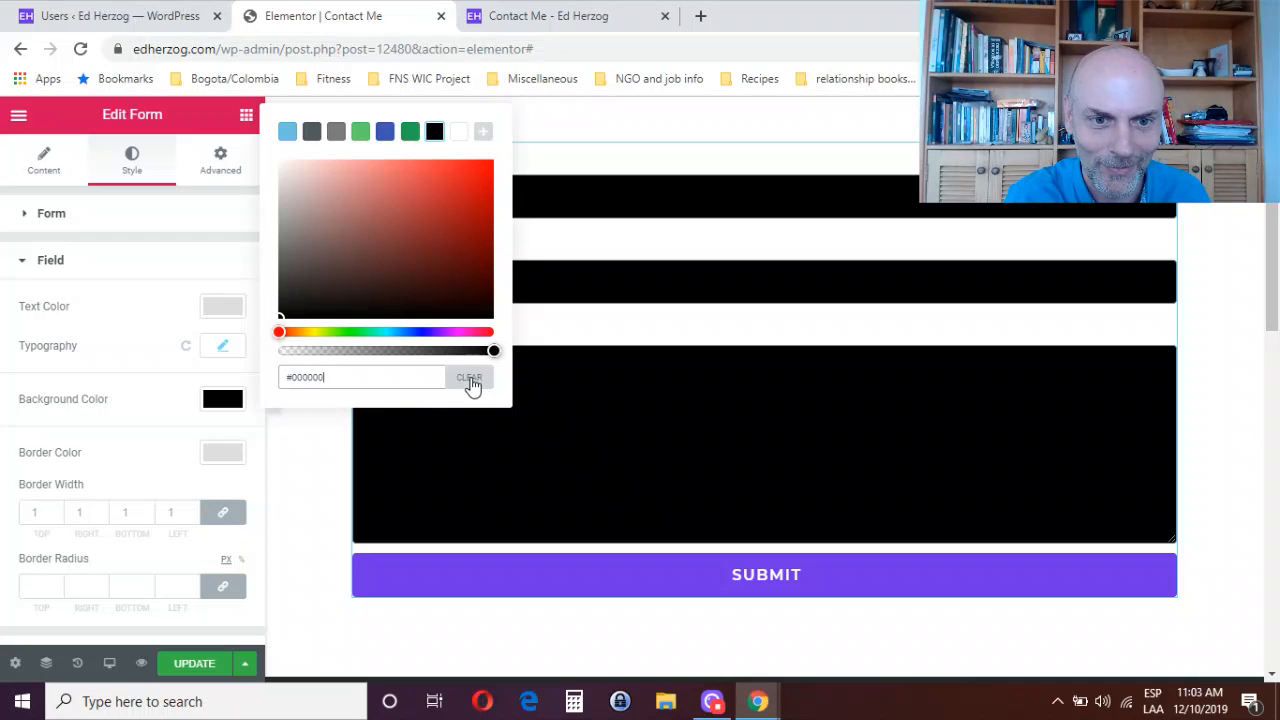
pyautogui.click(472, 380)
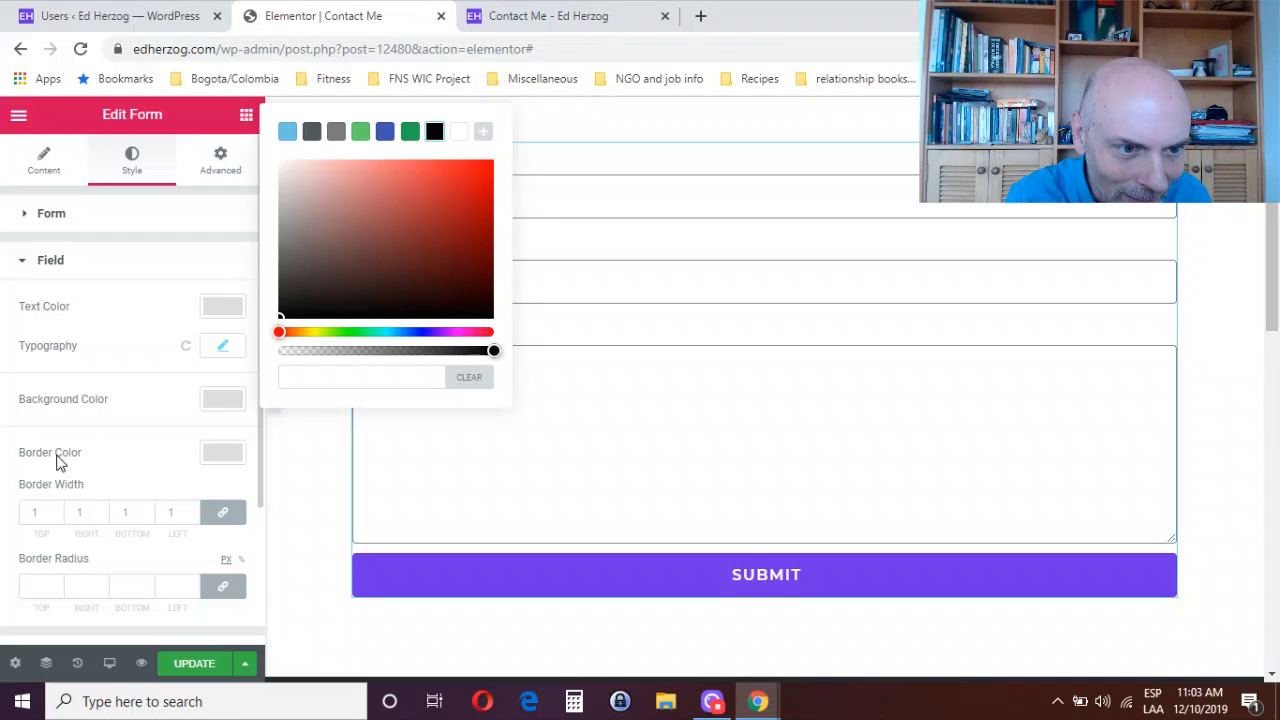
# - Try the red border color #973E3E with a border width of 5 on the fields and reset both settings
pyautogui.click(228, 462)
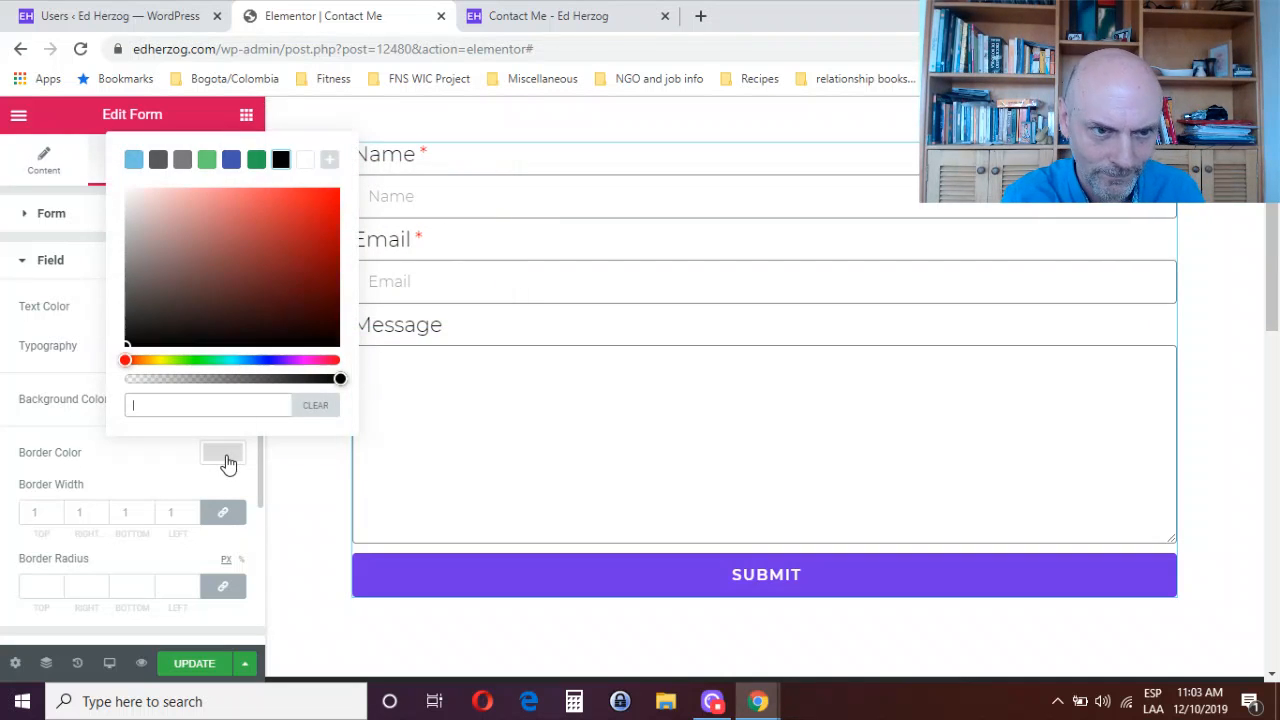
pyautogui.write('#973E3E')
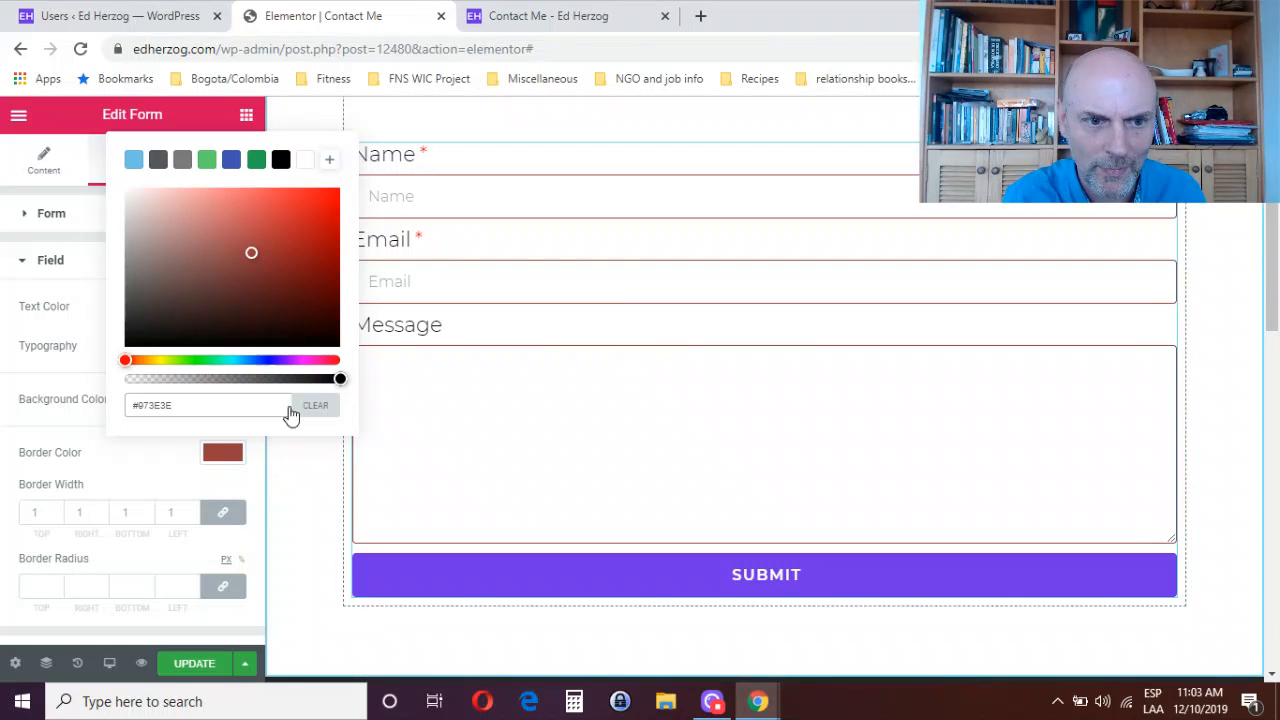
pyautogui.doubleClick(40, 511)
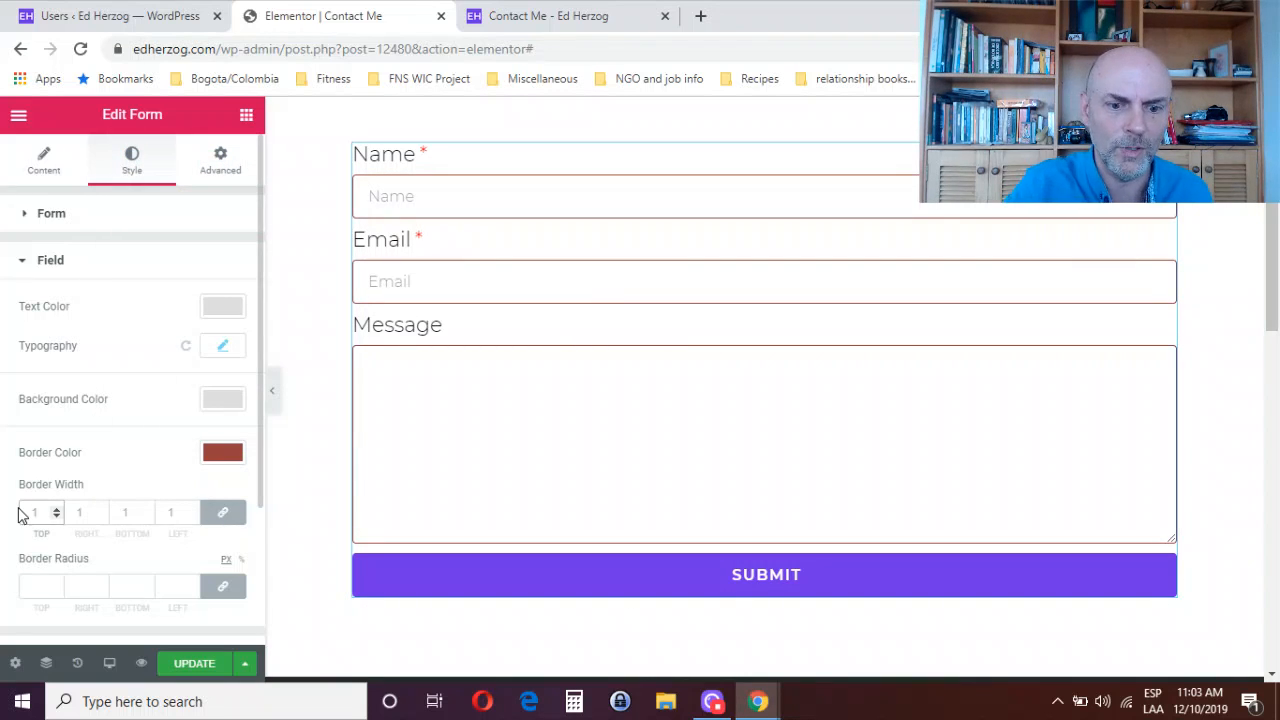
pyautogui.write('5')
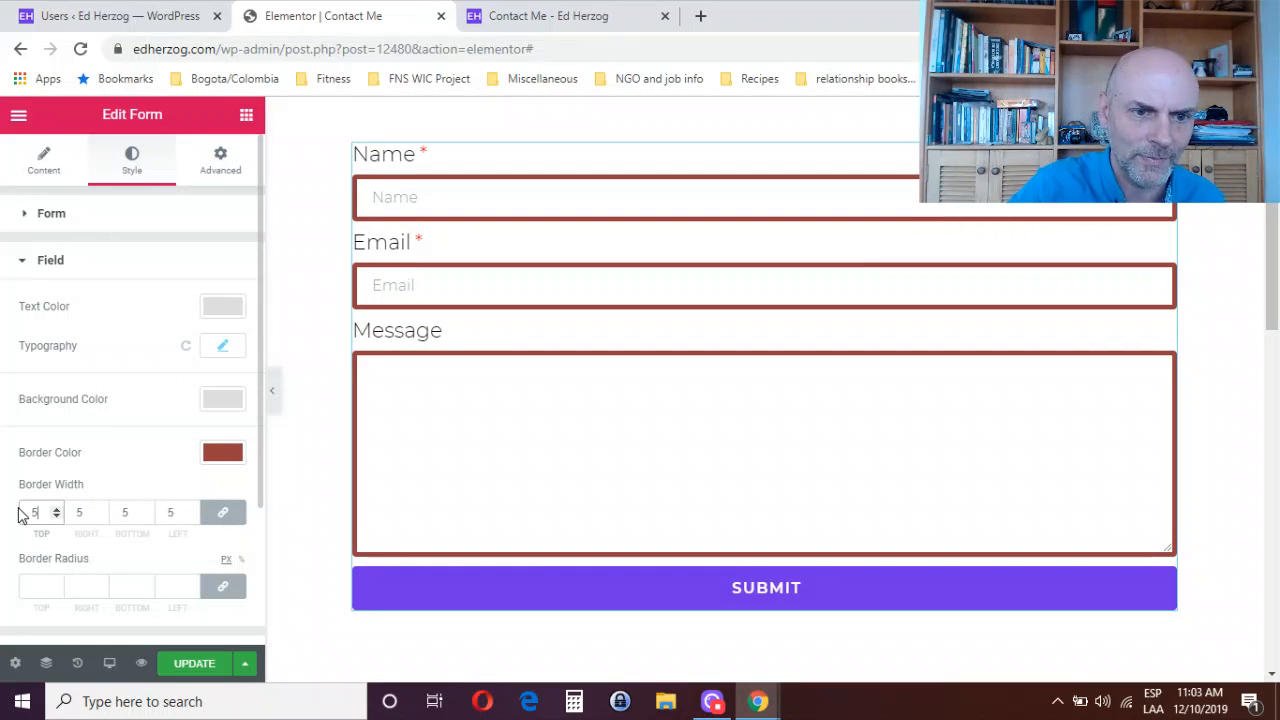
pyautogui.press('BackSpace')
pyautogui.write('1')
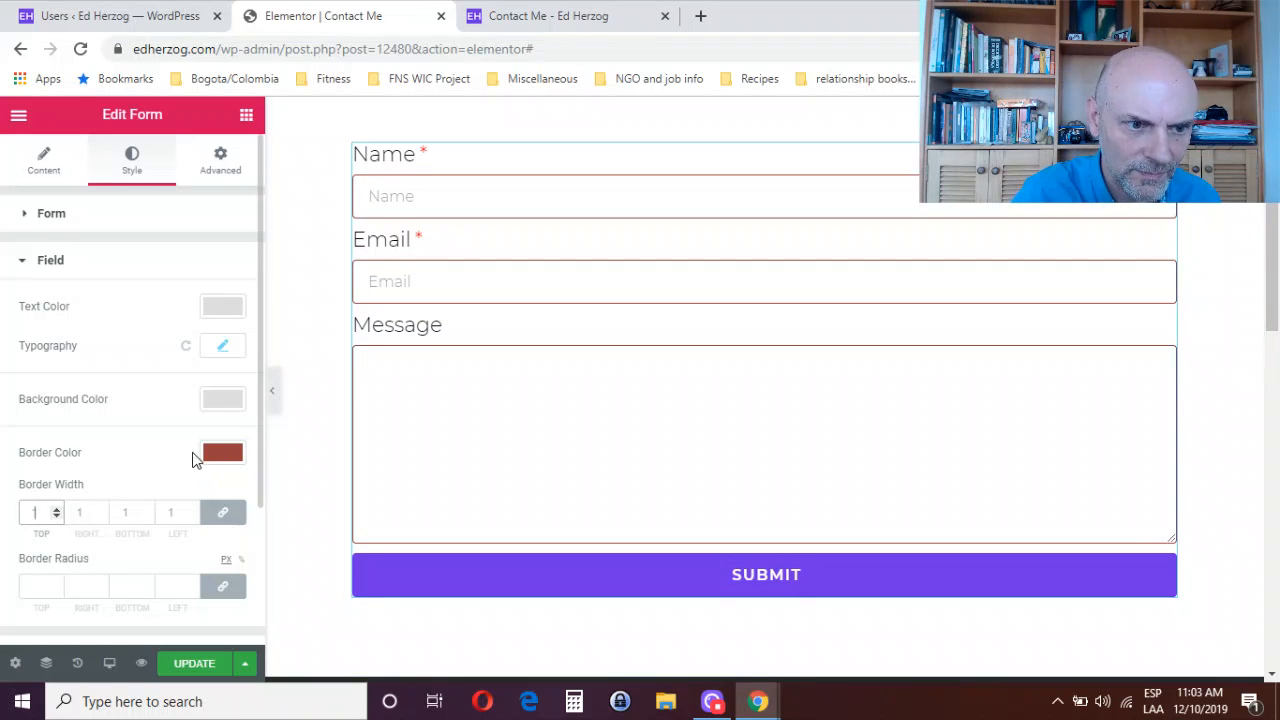
pyautogui.click(208, 458)
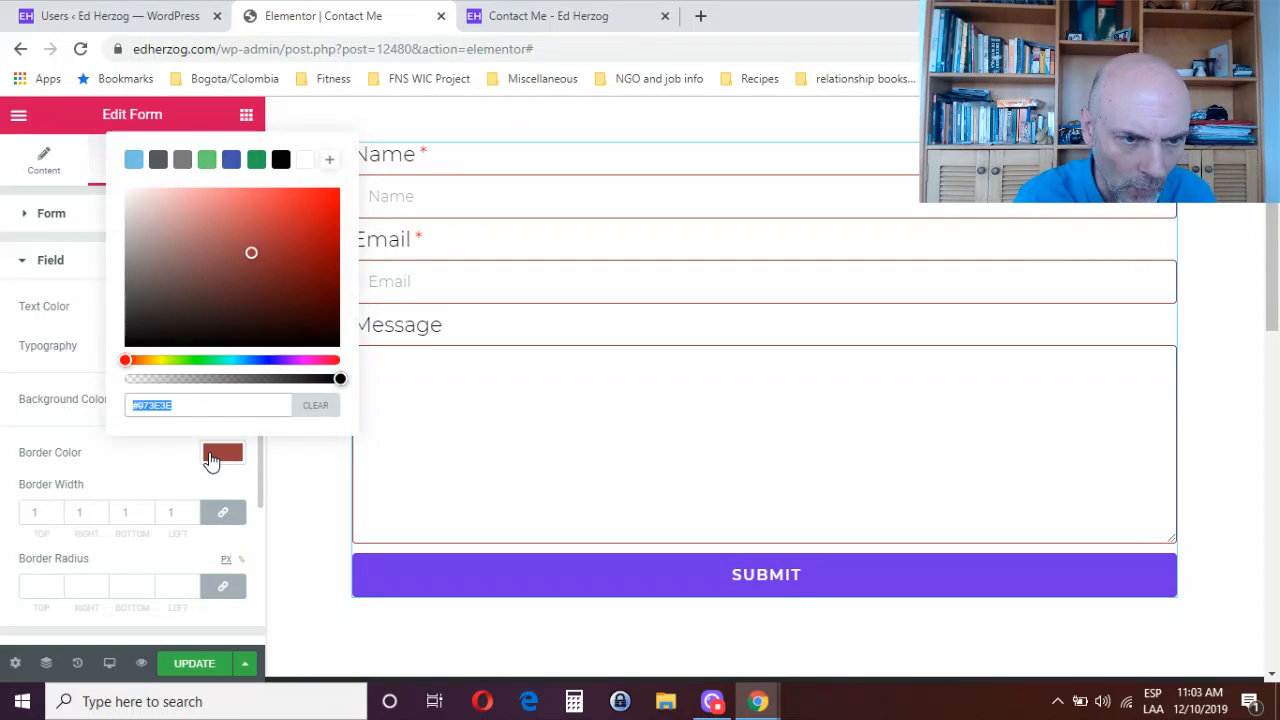
pyautogui.click(314, 405)
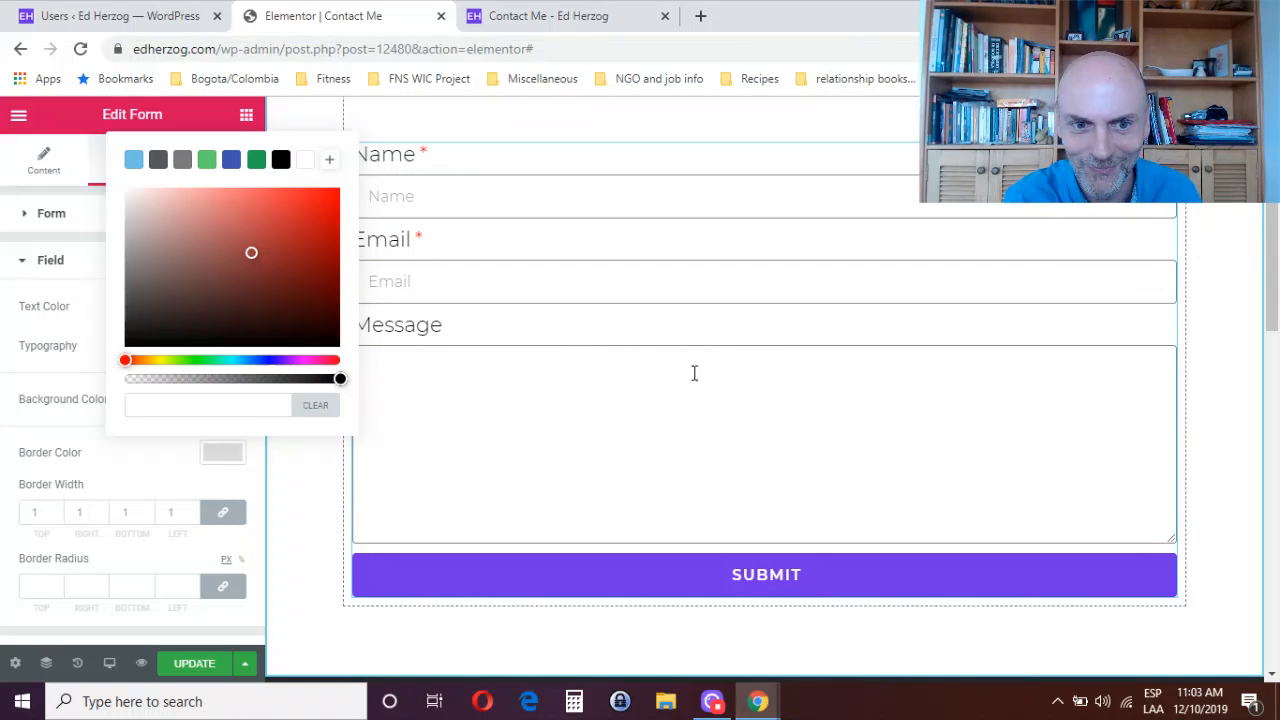
# - Try a border radius of 50 px on the form fields and clear it again
pyautogui.click(34, 586)
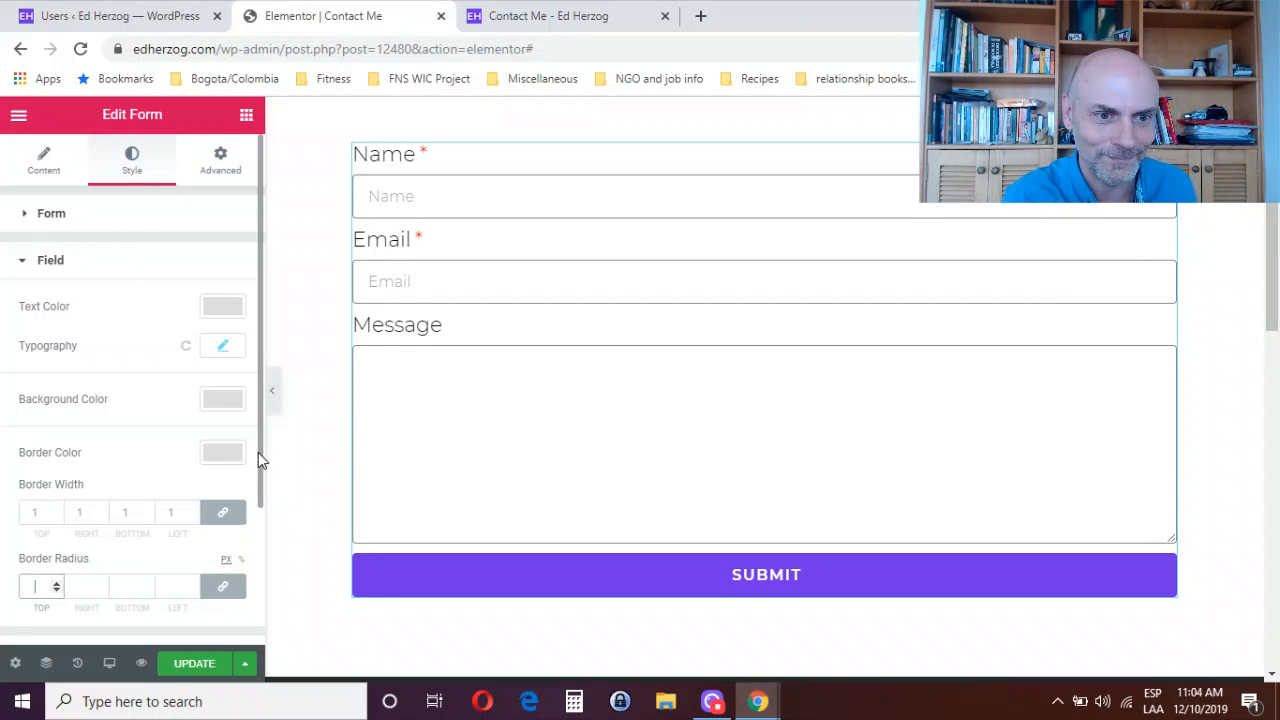
pyautogui.moveTo(258, 453); pyautogui.dragTo(259, 524)
pyautogui.write('50')
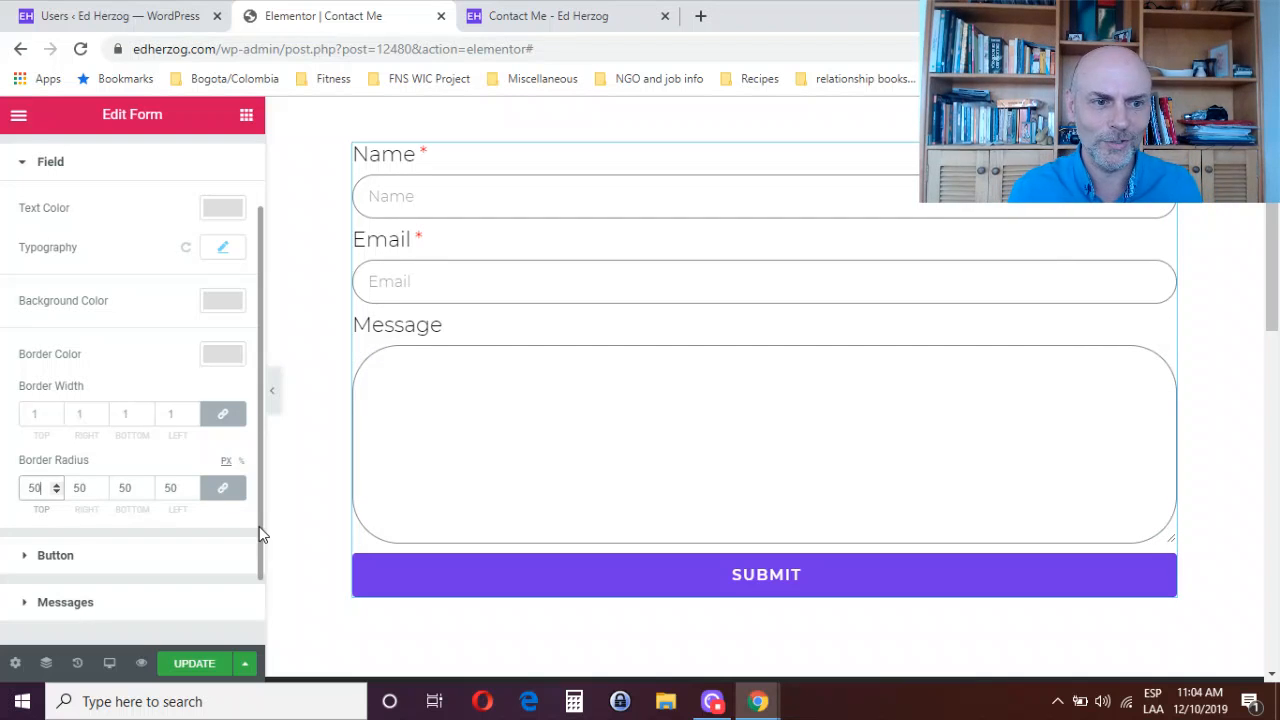
pyautogui.press('BackSpace')
pyautogui.press('BackSpace')
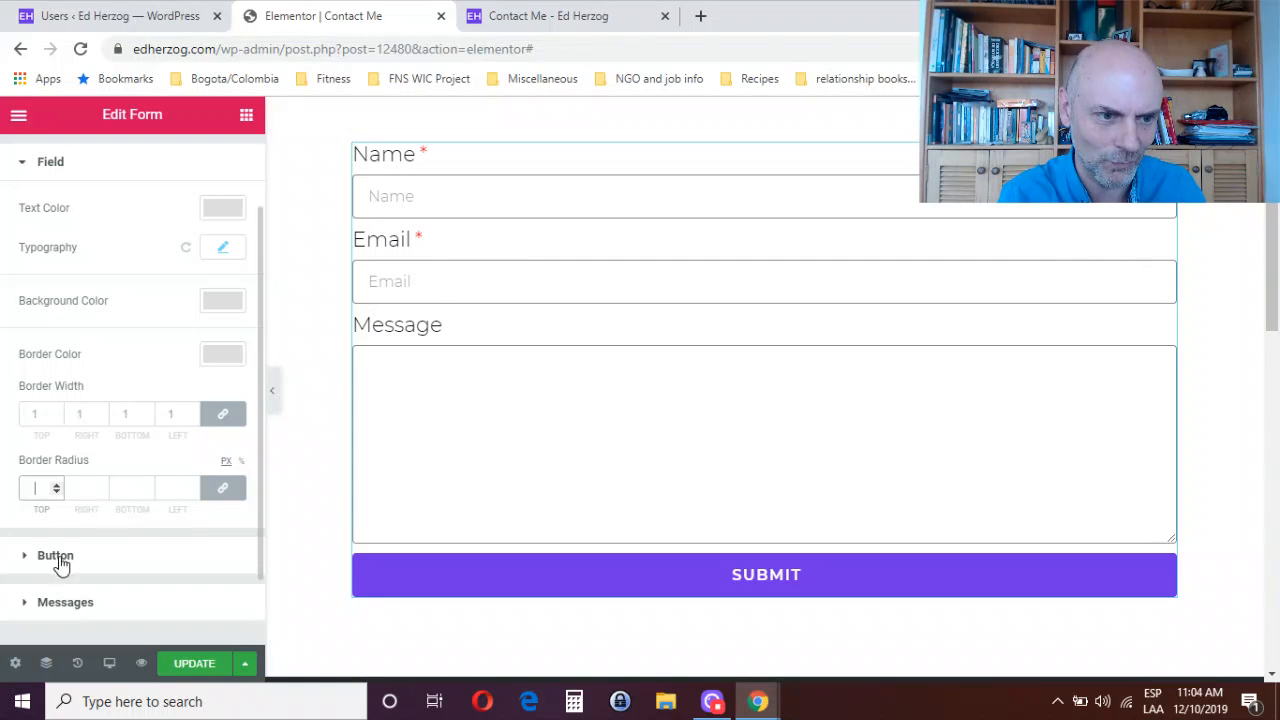
# - Examine the submit button's style settings, including the border types and the normal and hover states
pyautogui.scroll(-2, 257, 490)
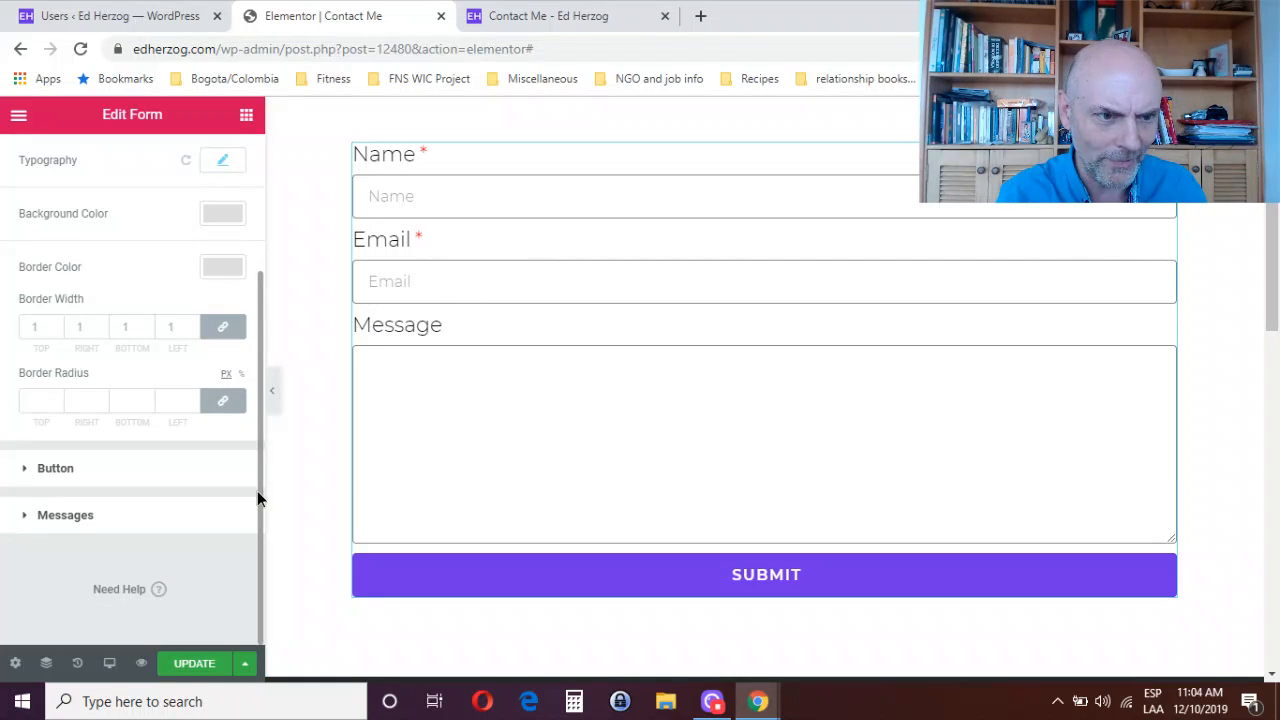
pyautogui.click(56, 470)
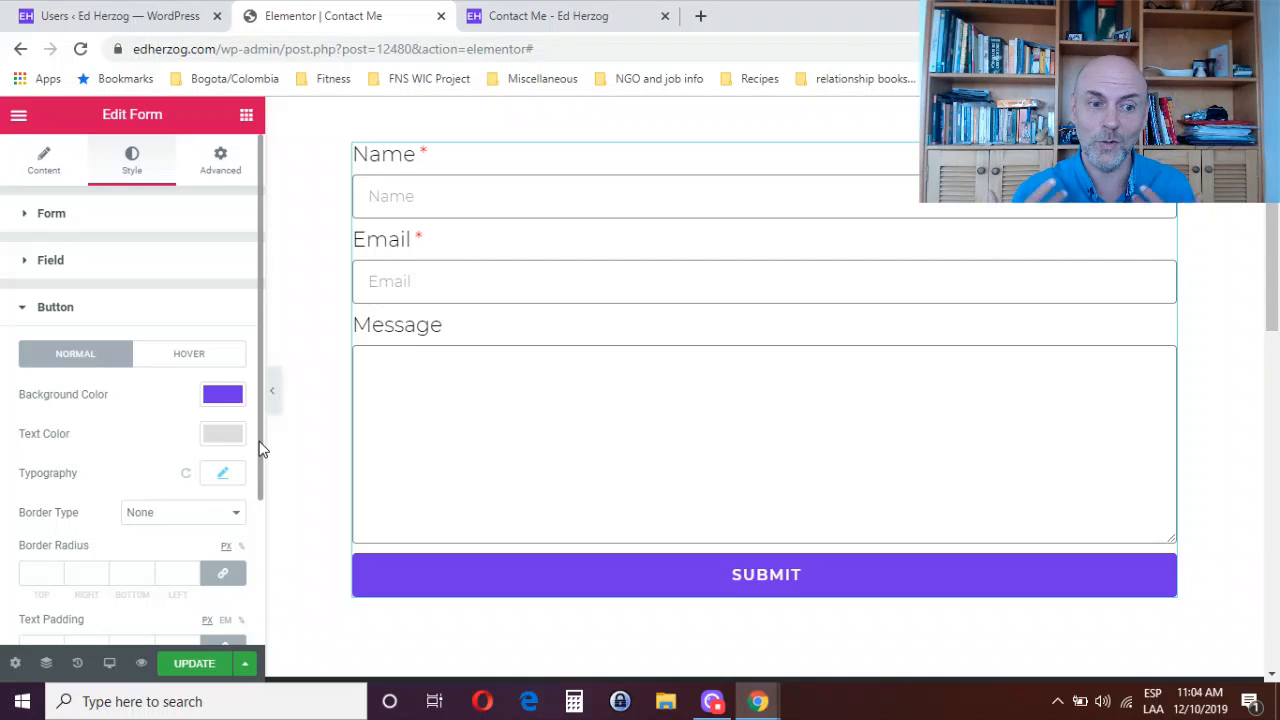
pyautogui.moveTo(259, 441); pyautogui.dragTo(262, 543)
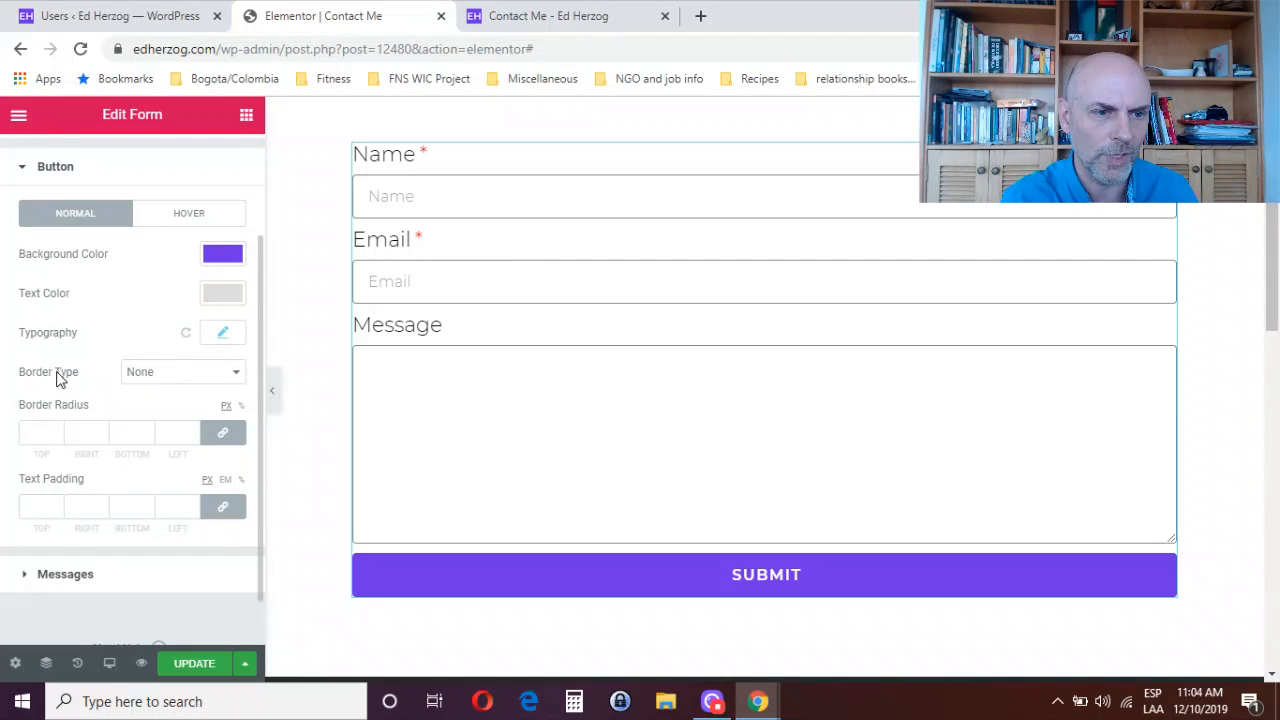
pyautogui.click(188, 379)
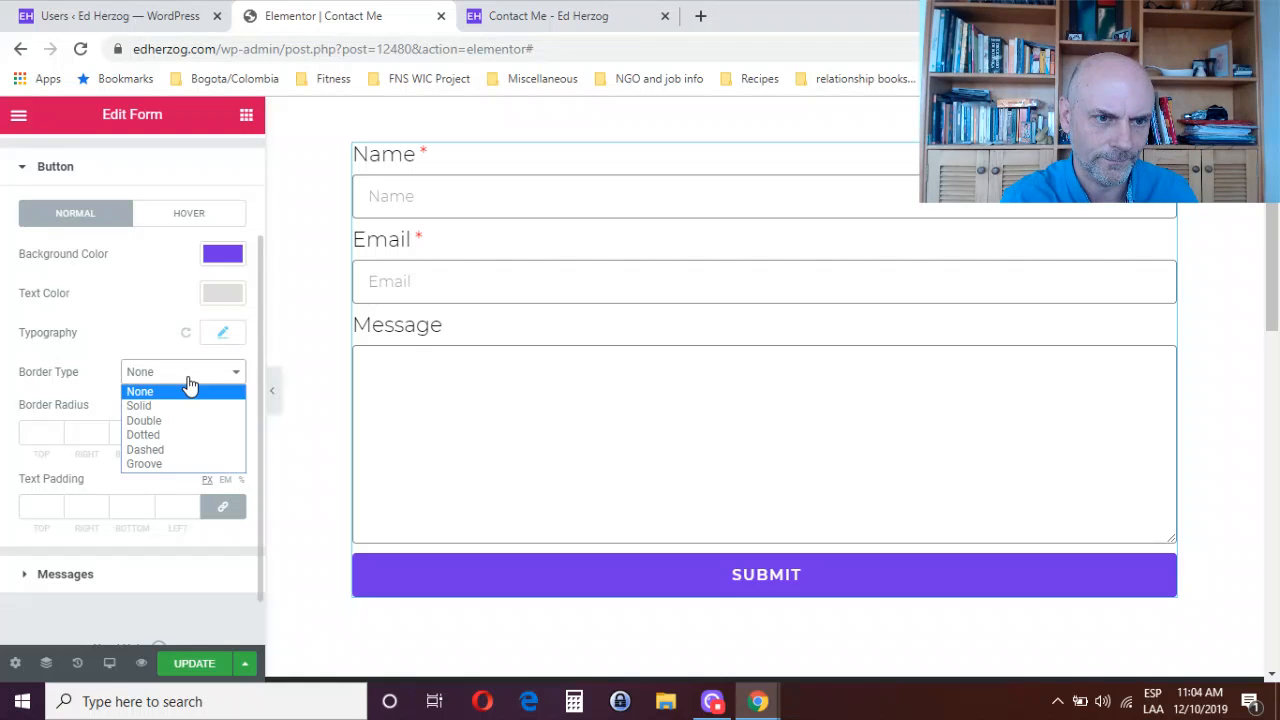
pyautogui.click(190, 385)
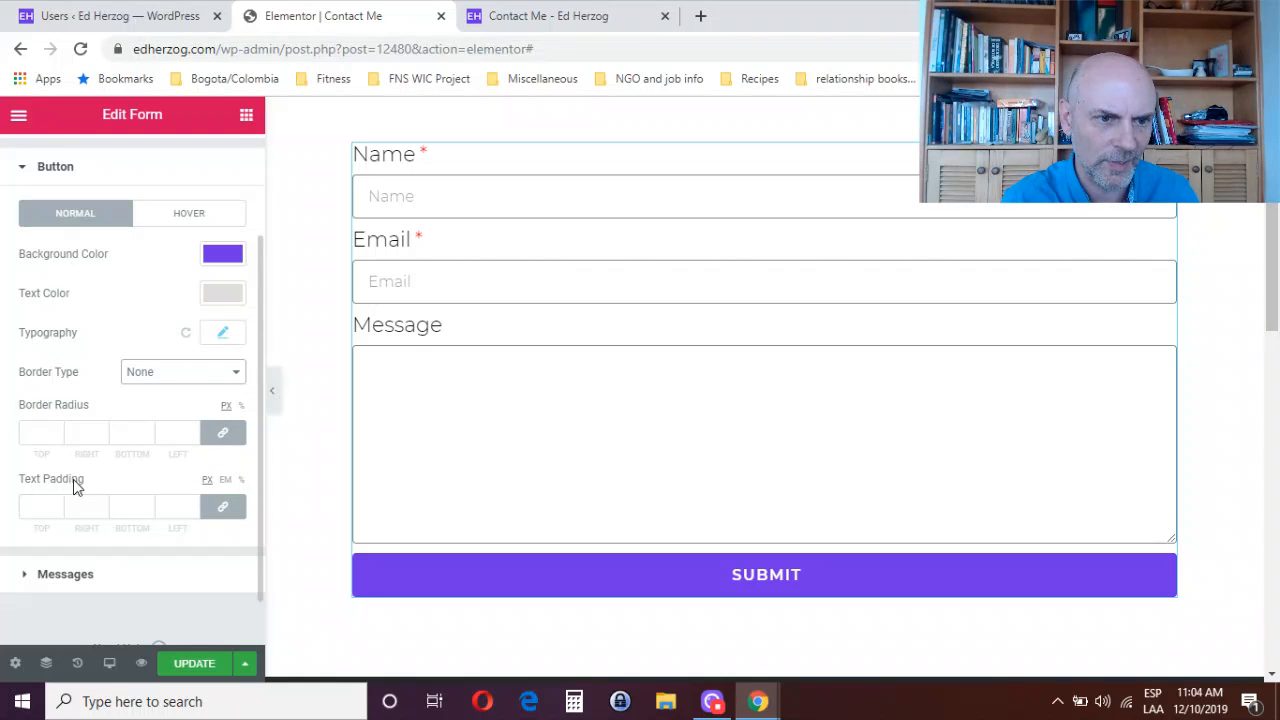
pyautogui.click(183, 216)
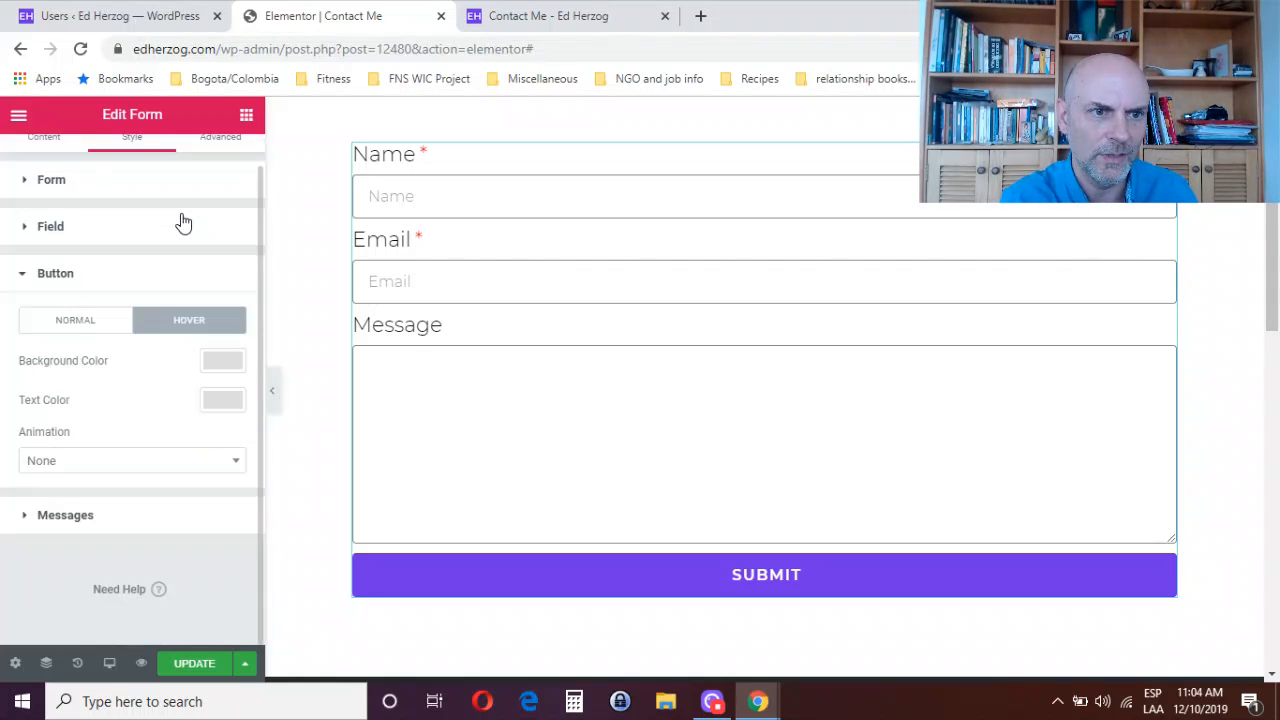
pyautogui.click(53, 320)
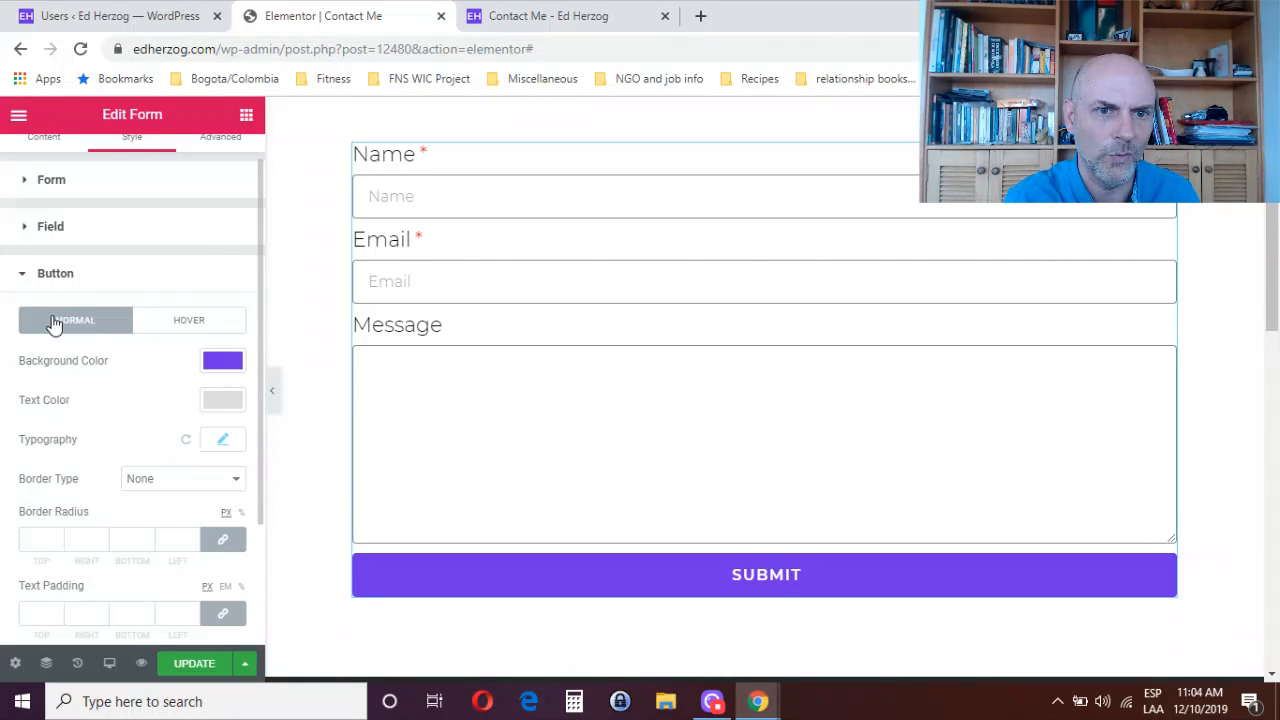
pyautogui.moveTo(258, 331); pyautogui.dragTo(257, 480)
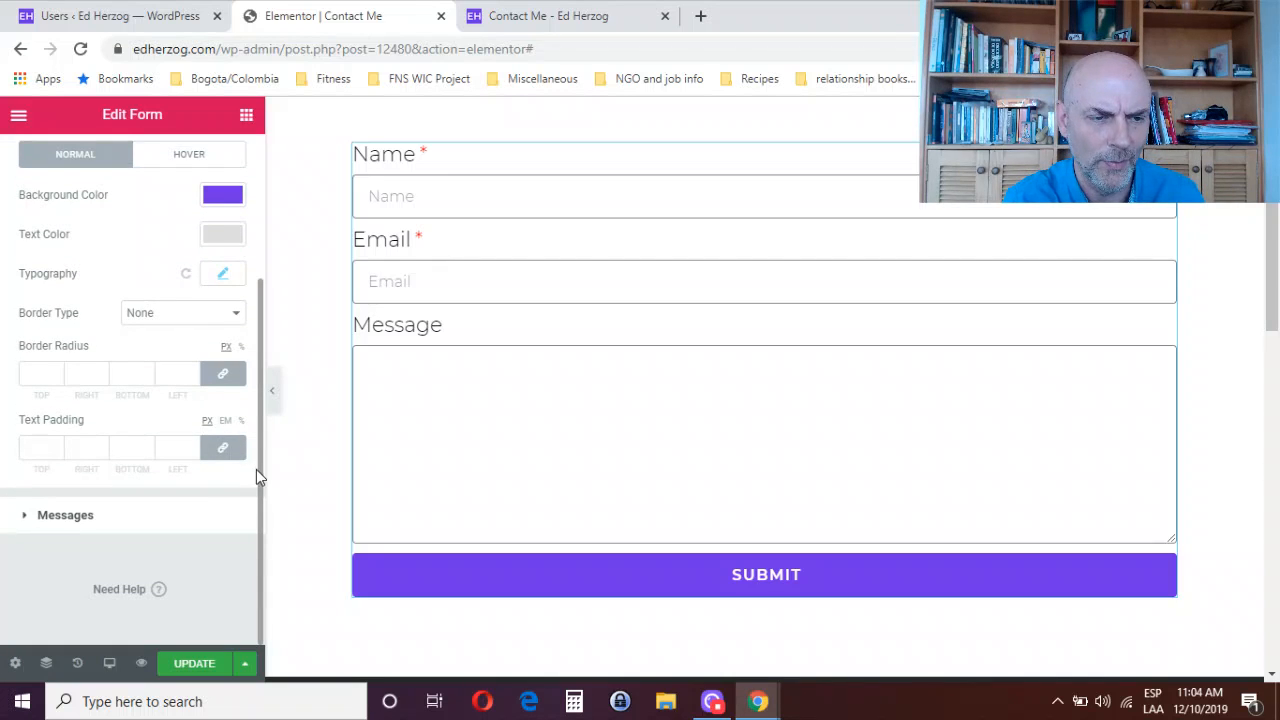
# - Examine the style settings for the form's messages, including their typography and success message color
pyautogui.click(65, 515)
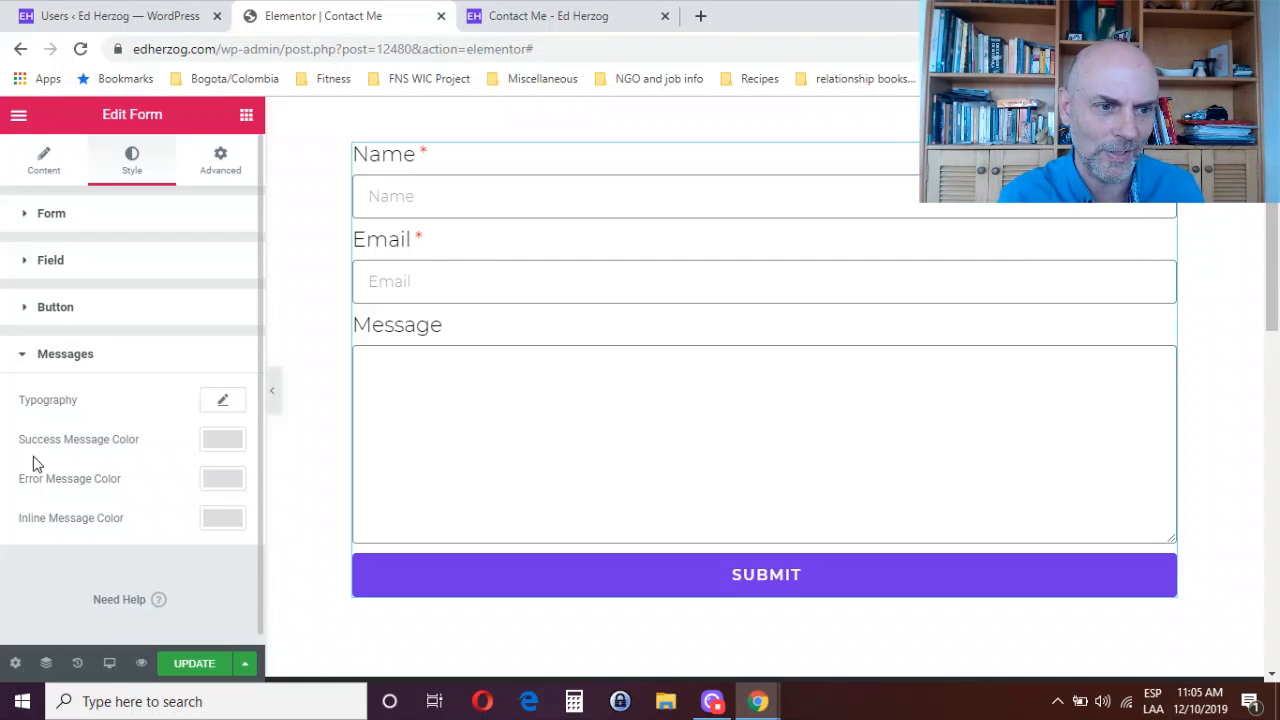
pyautogui.click(229, 448)
pyautogui.click(229, 448)
pyautogui.click(218, 402)
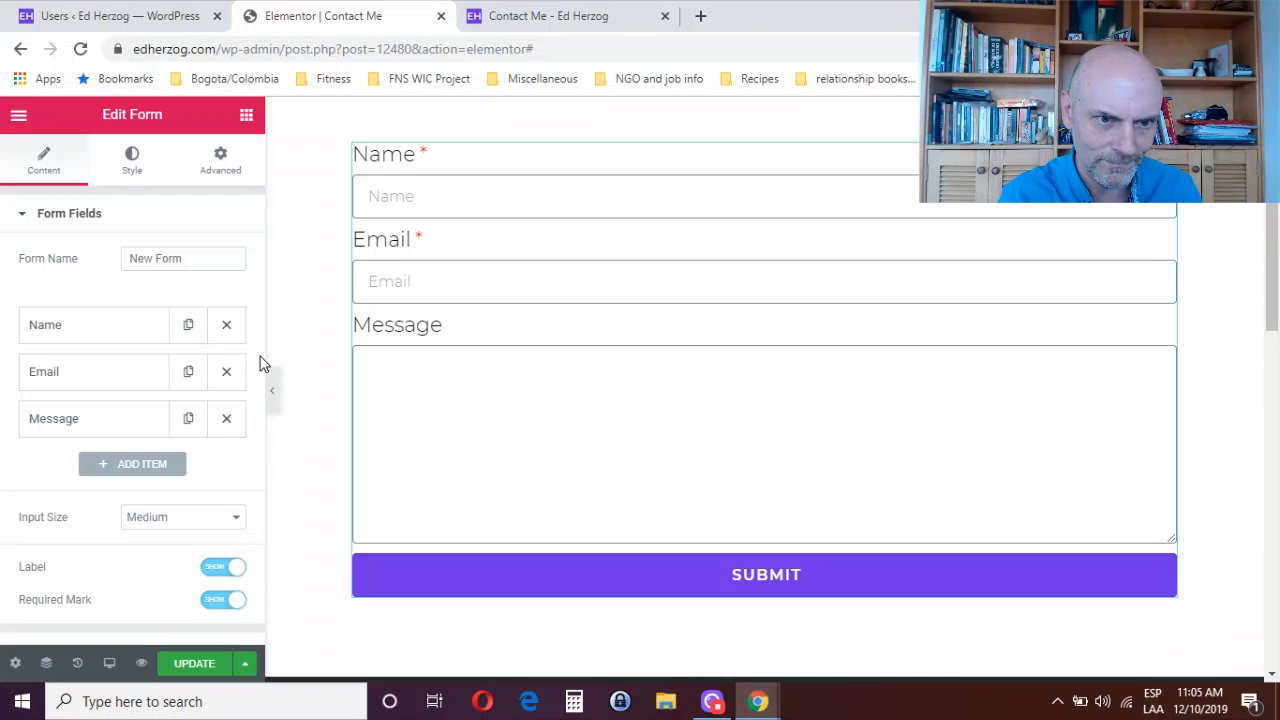
# - Examine the custom message settings in the form's additional options and return to the style settings
pyautogui.moveTo(258, 359); pyautogui.dragTo(249, 527)
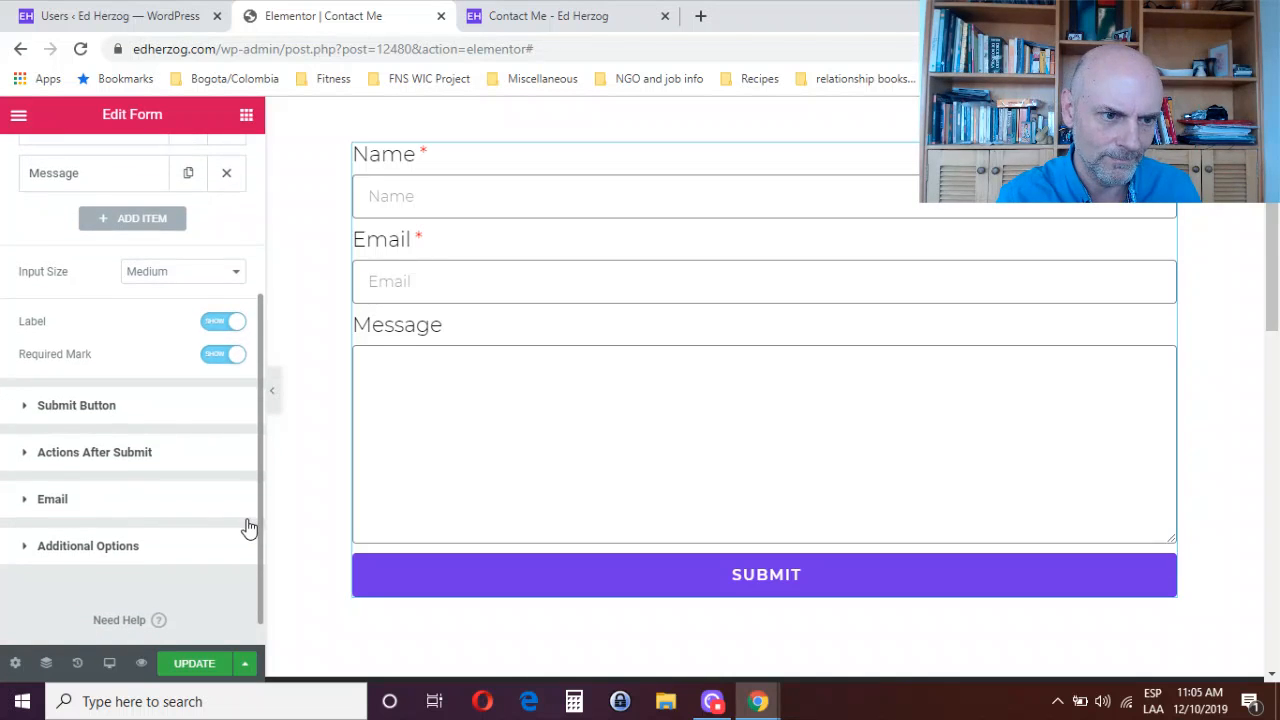
pyautogui.click(114, 545)
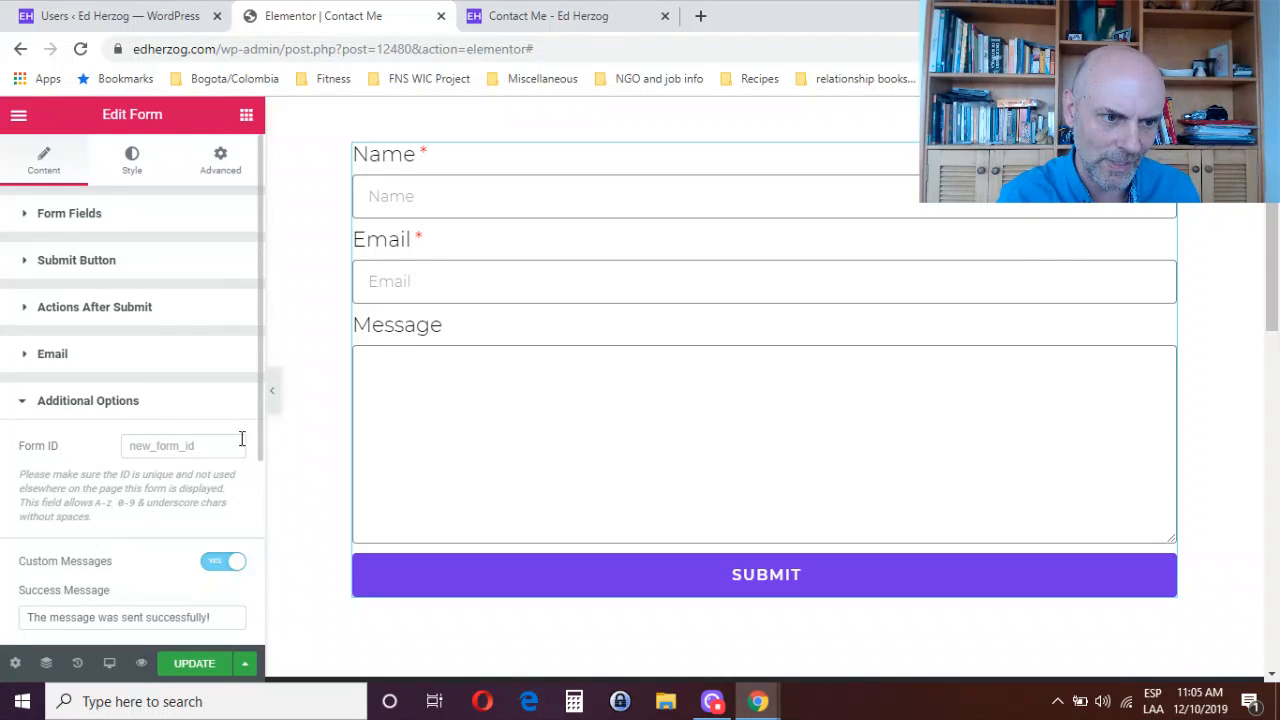
pyautogui.moveTo(258, 426); pyautogui.dragTo(274, 309)
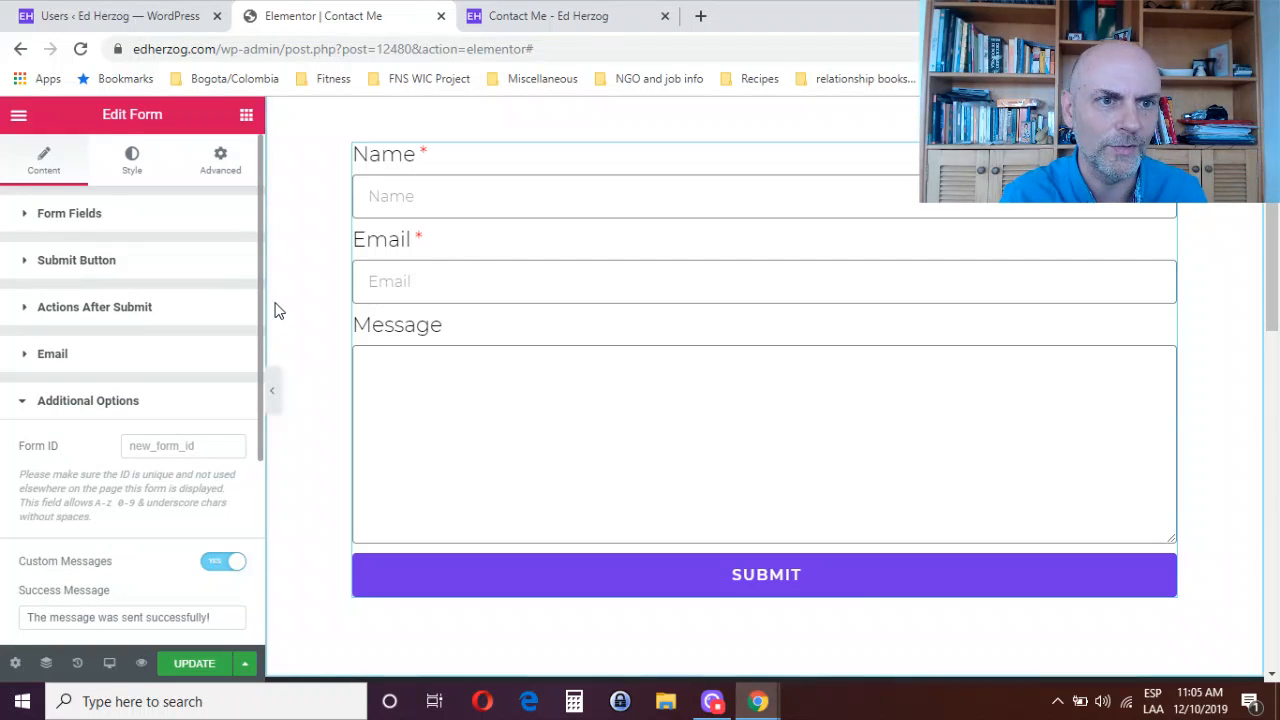
pyautogui.click(139, 178)
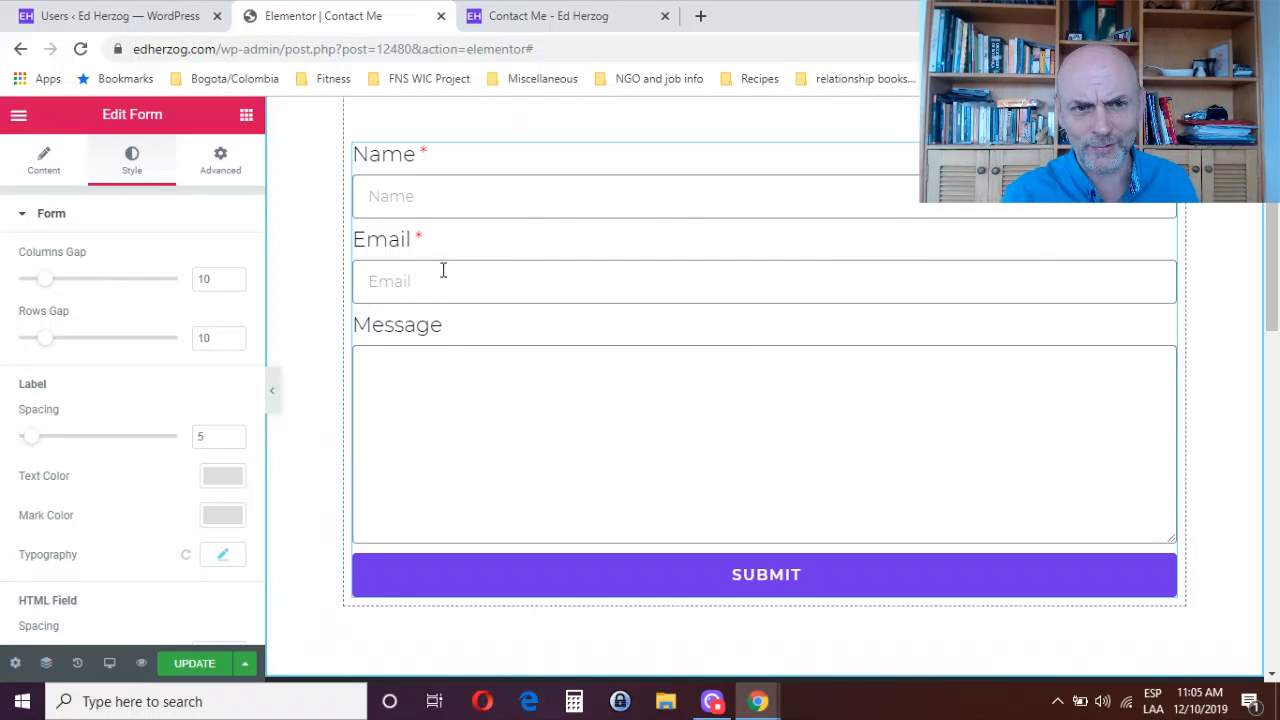
# - Try the Fade In Down entrance animation in the form's motion effects and set the animation to None
pyautogui.click(224, 174)
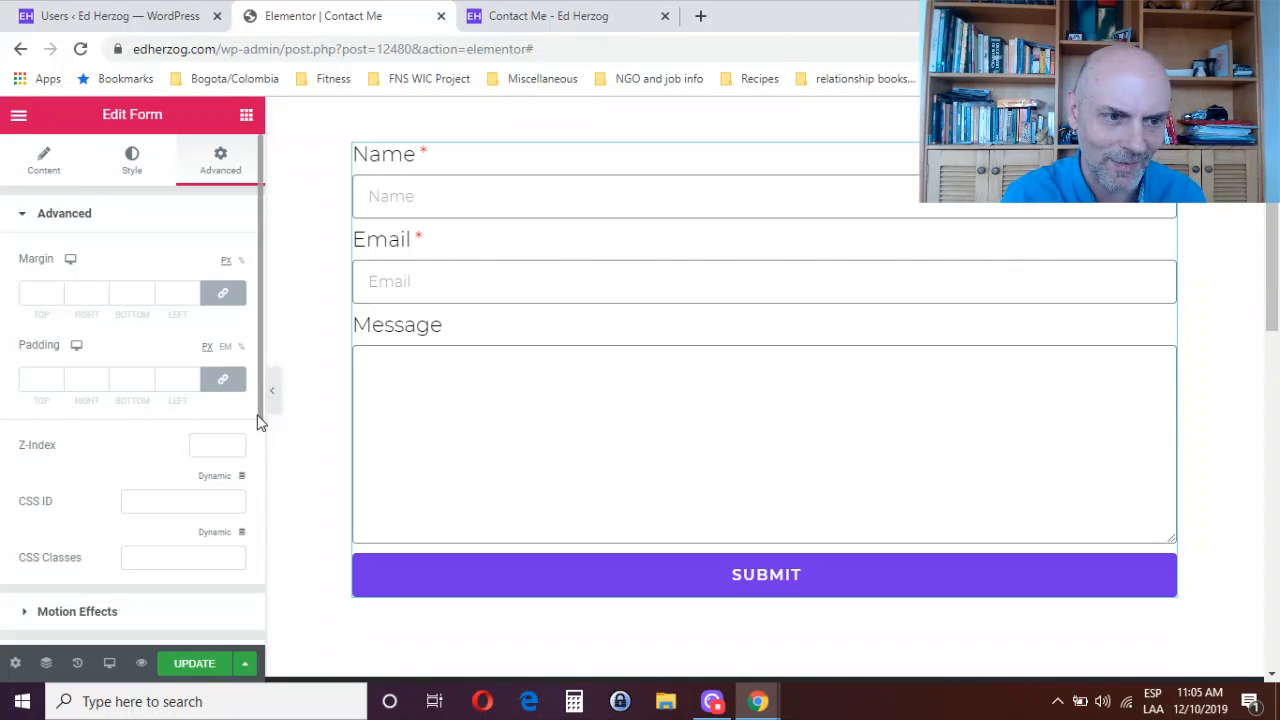
pyautogui.scroll(-4, 257, 420)
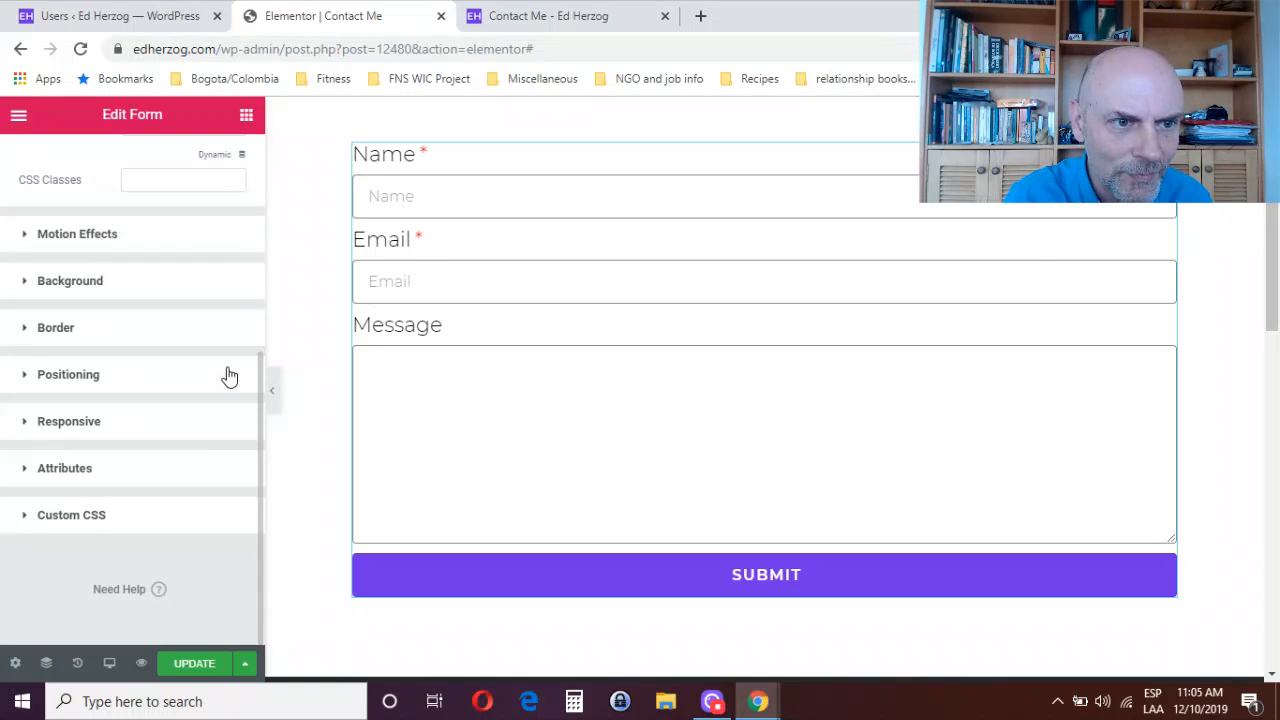
pyautogui.click(78, 248)
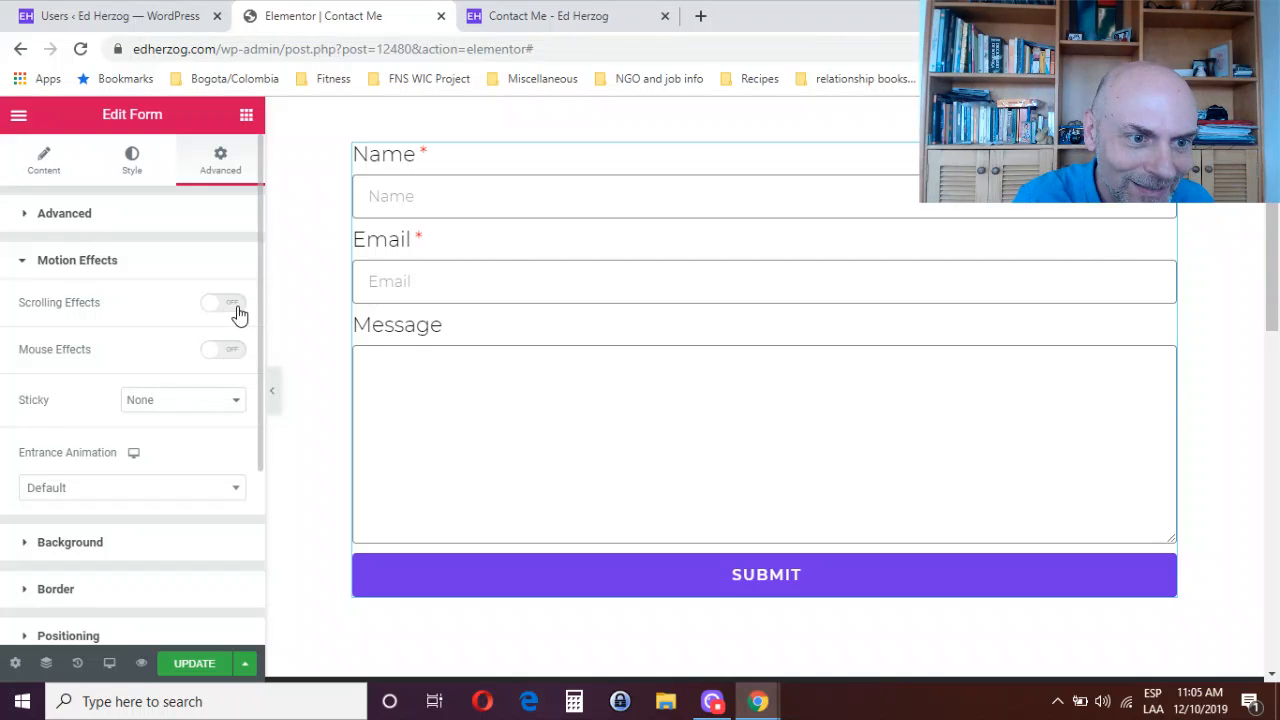
pyautogui.click(133, 483)
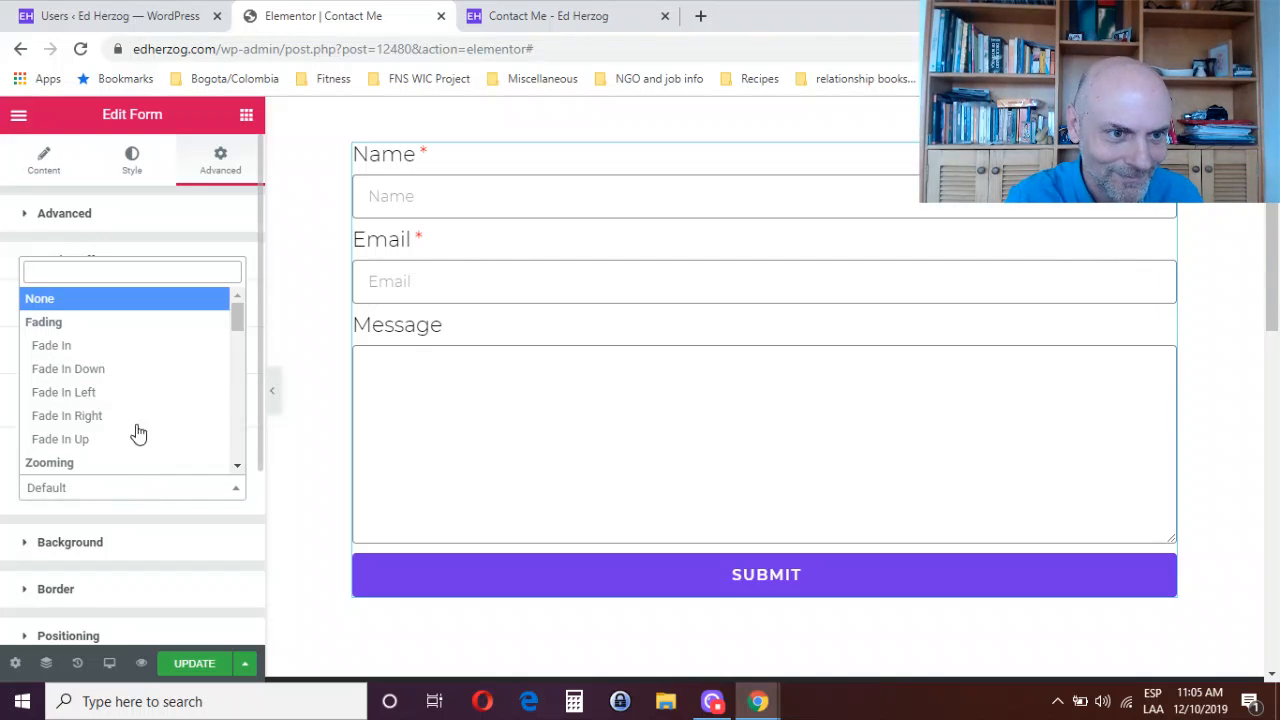
pyautogui.click(96, 370)
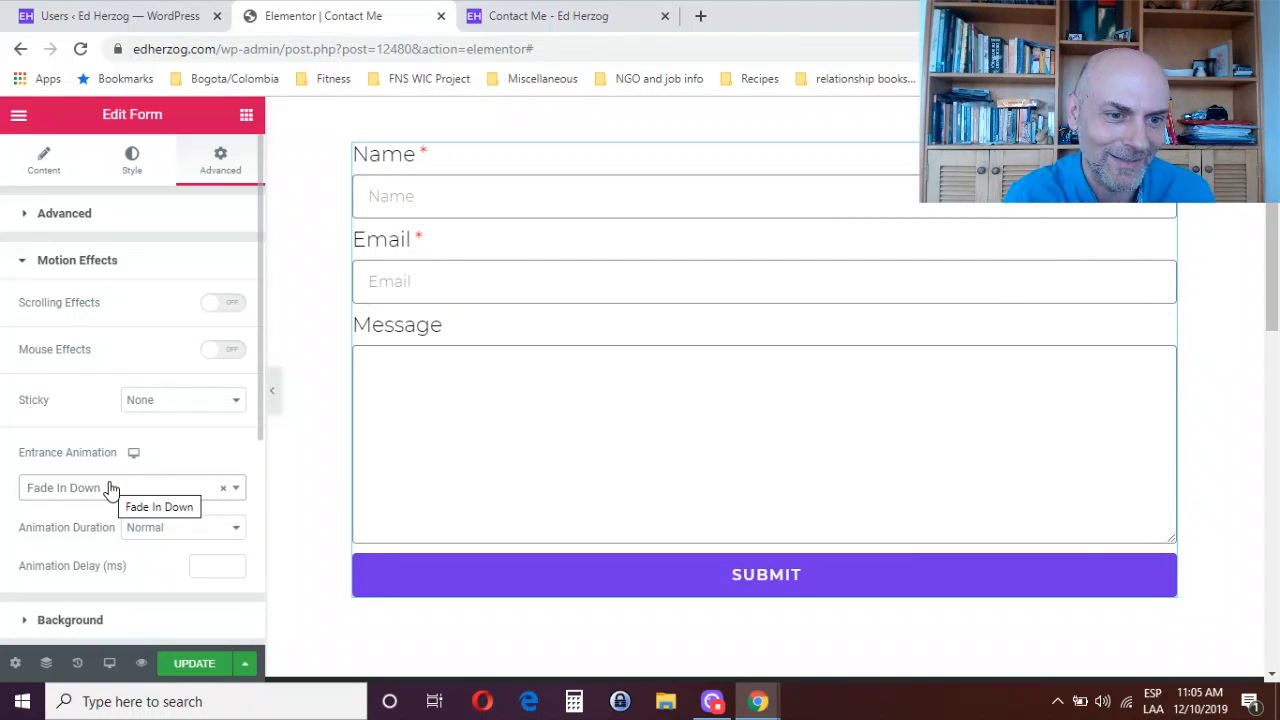
pyautogui.click(222, 494)
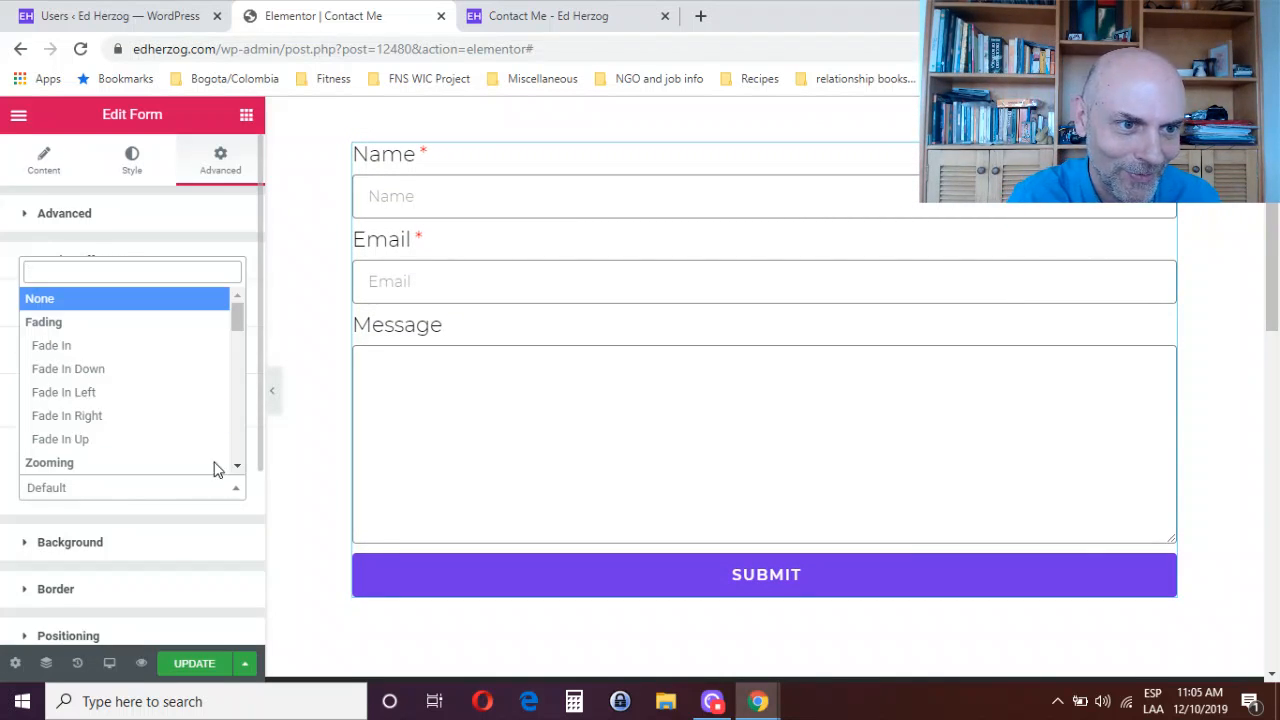
pyautogui.click(73, 300)
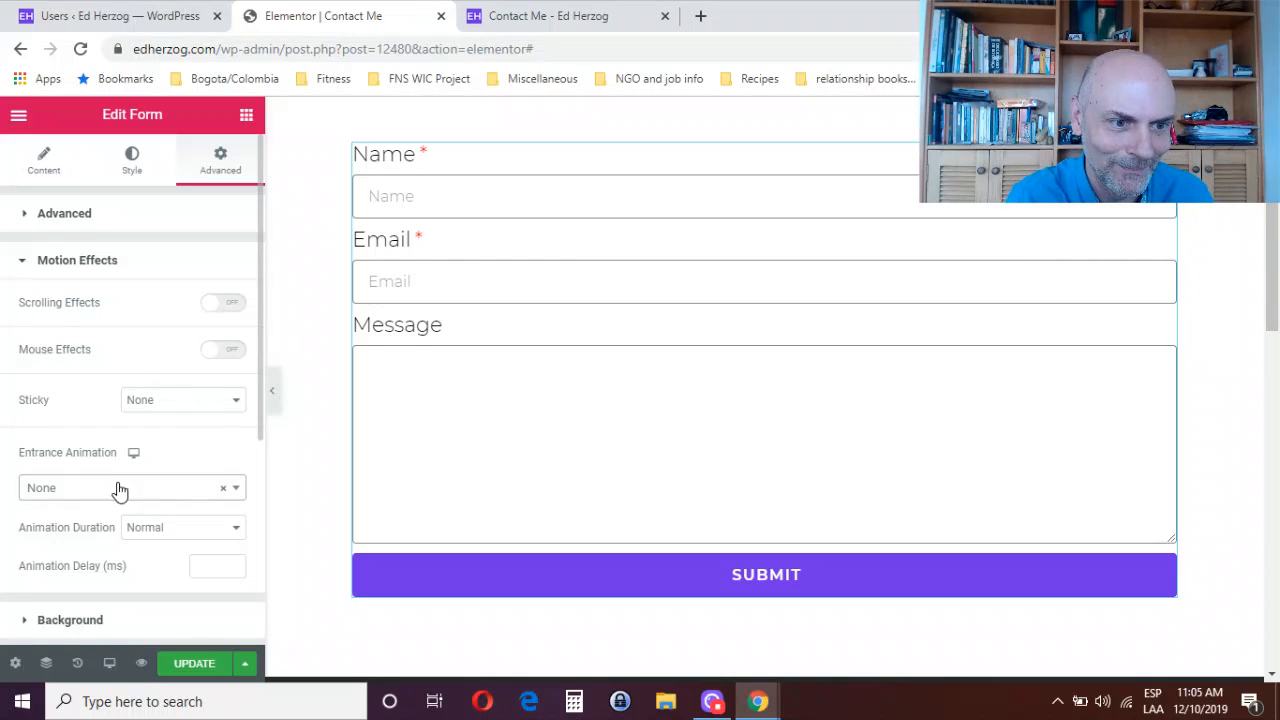
# - Try a dark brown background color (#4D2626) on the form in its normal state and clear it
pyautogui.click(57, 625)
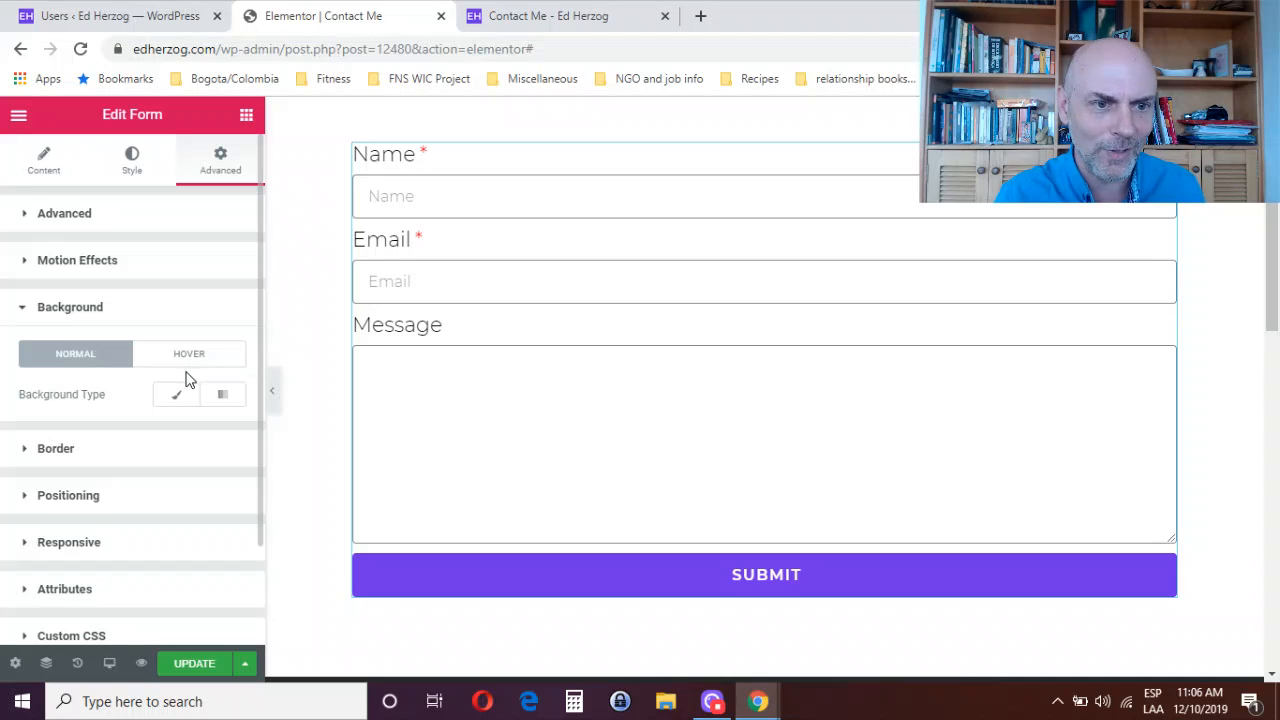
pyautogui.click(175, 396)
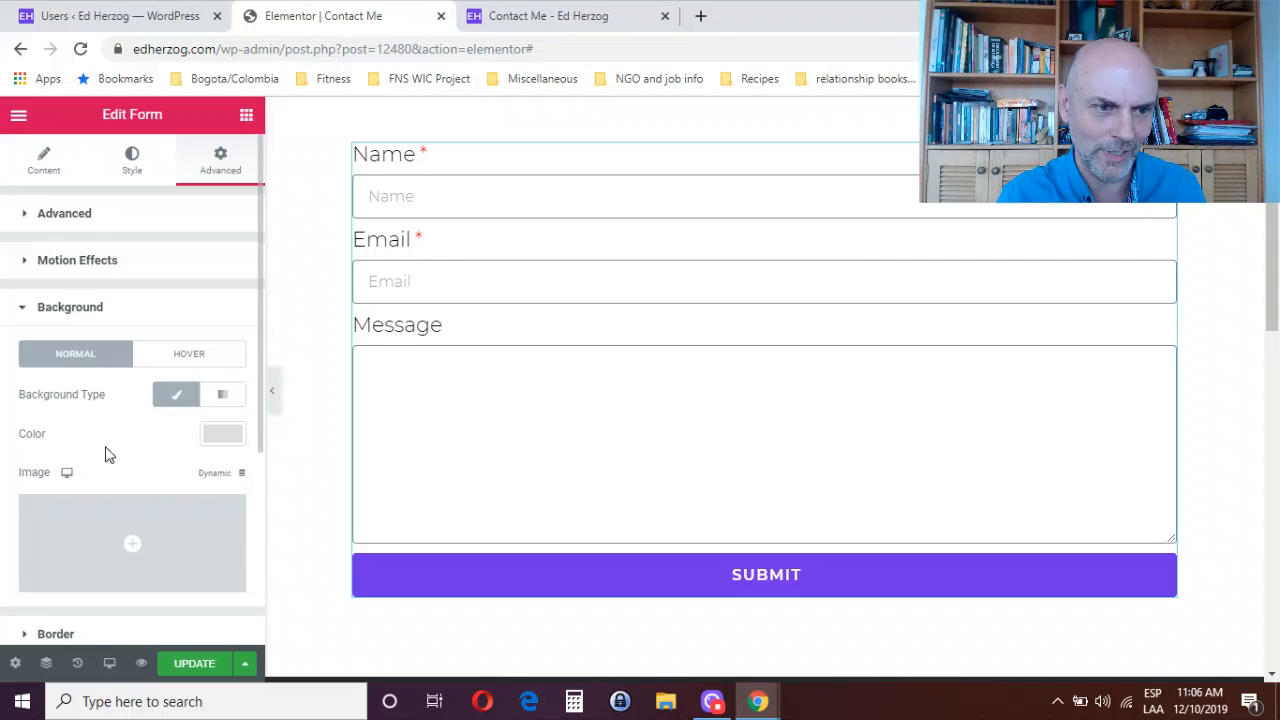
pyautogui.click(226, 438)
pyautogui.click(233, 279)
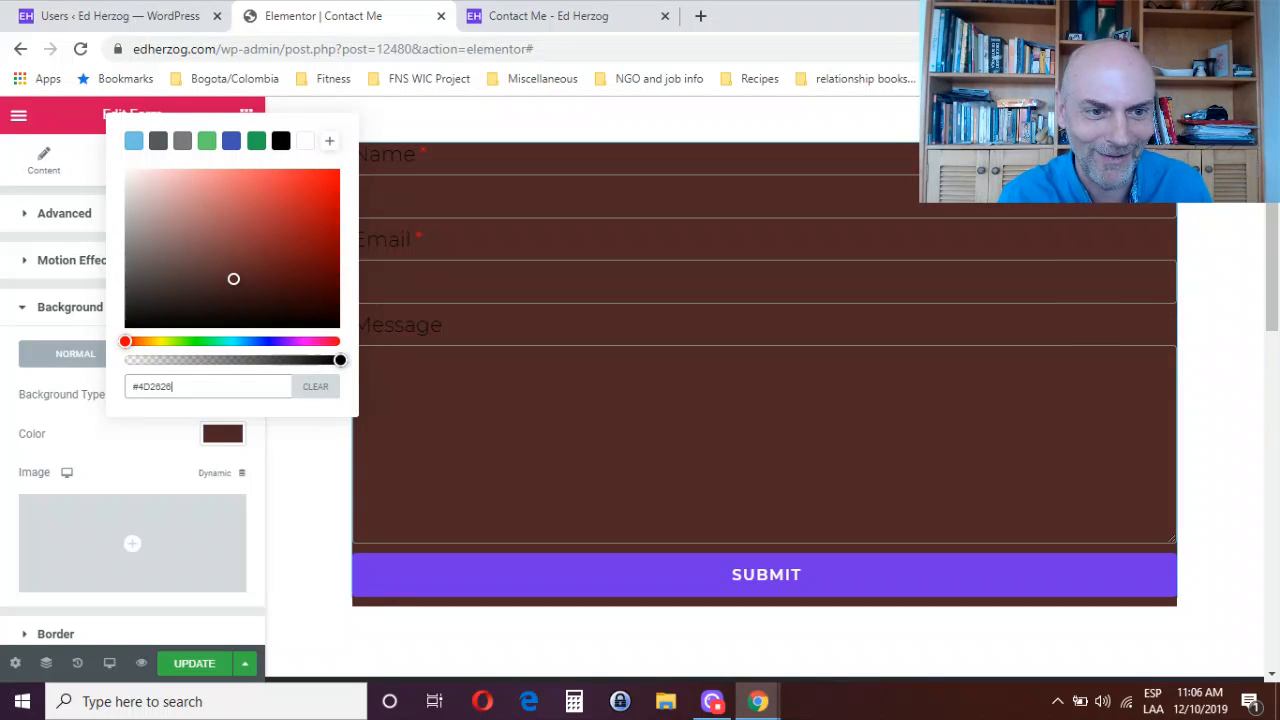
pyautogui.click(315, 388)
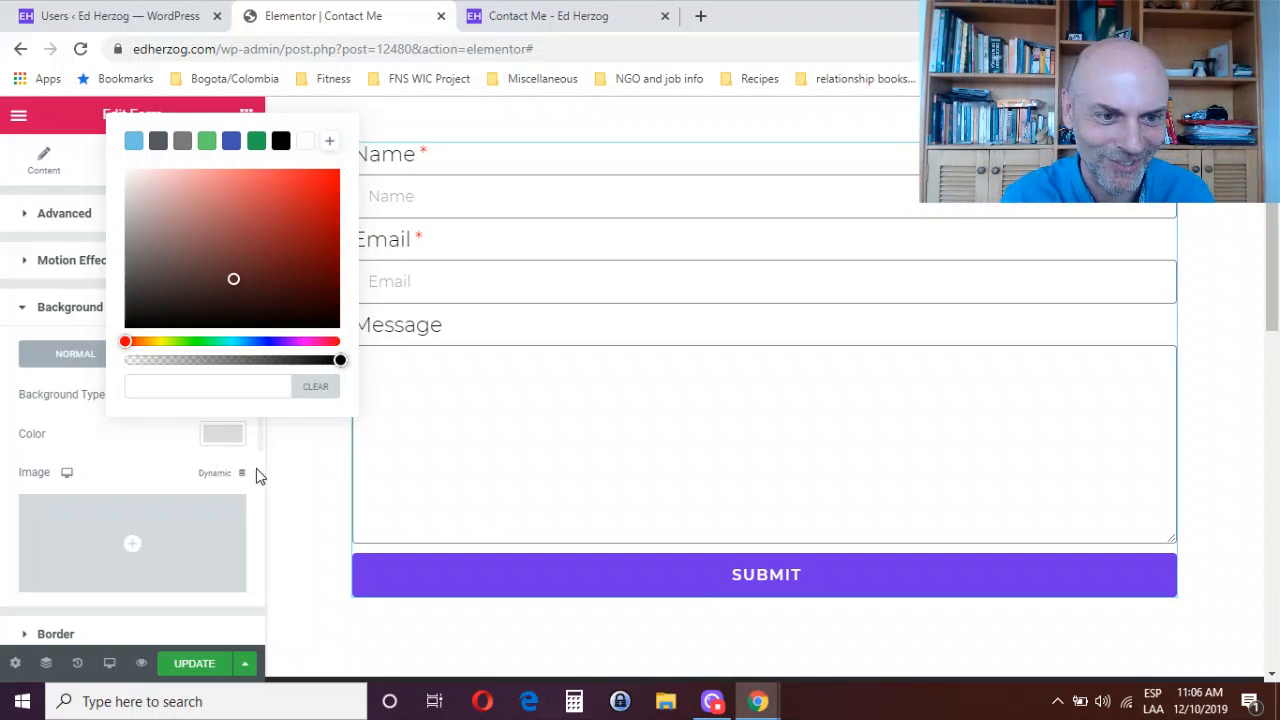
# - Examine the form's advanced positioning, responsive visibility and custom attributes settings
pyautogui.moveTo(260, 447); pyautogui.dragTo(246, 591)
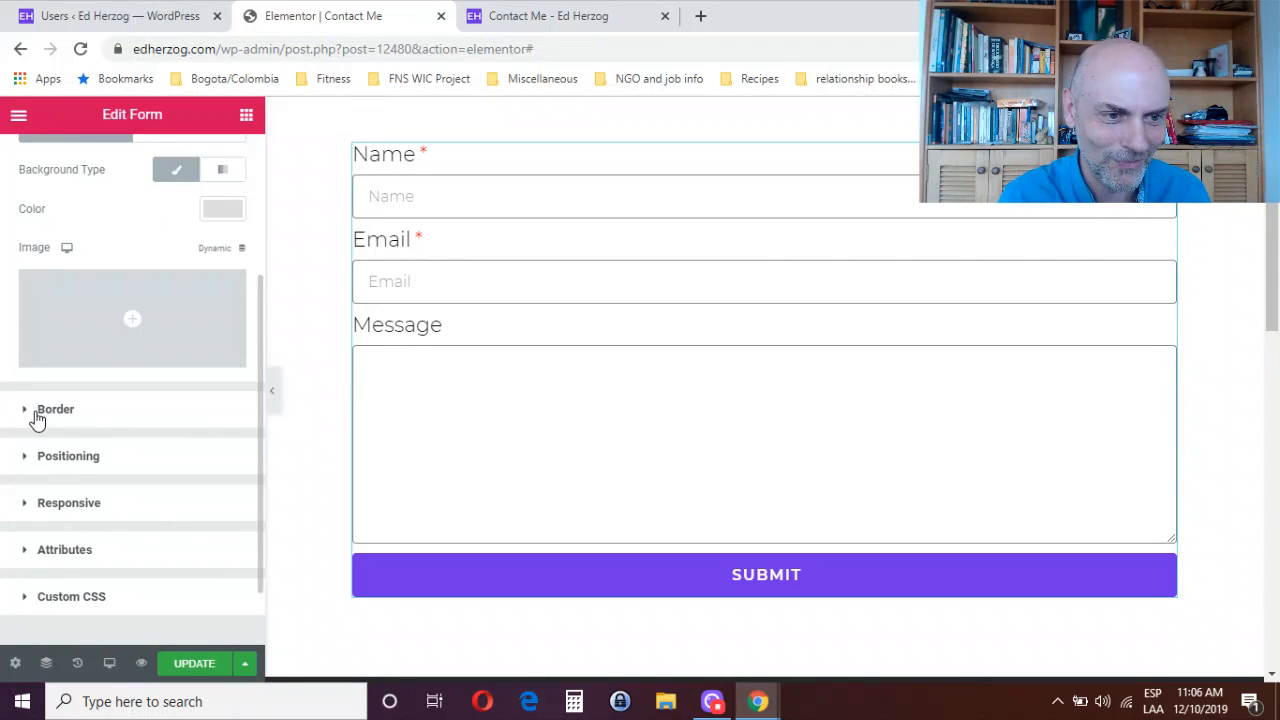
pyautogui.click(48, 464)
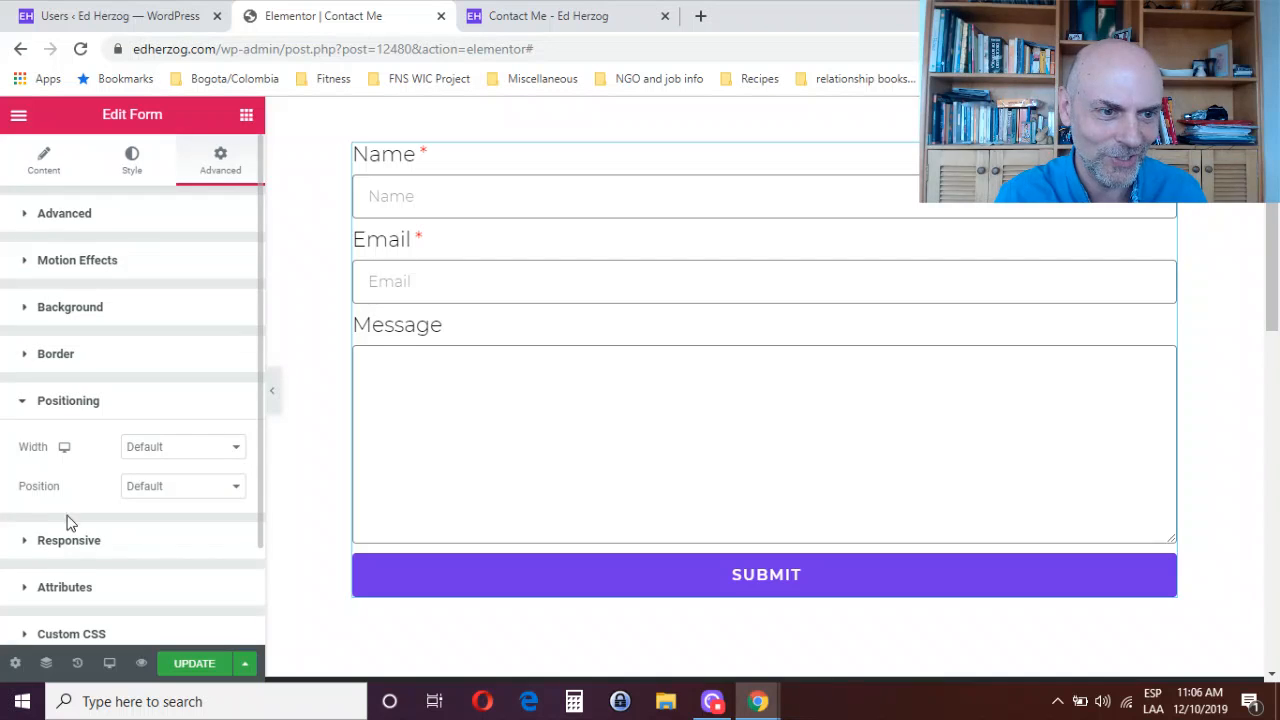
pyautogui.click(63, 541)
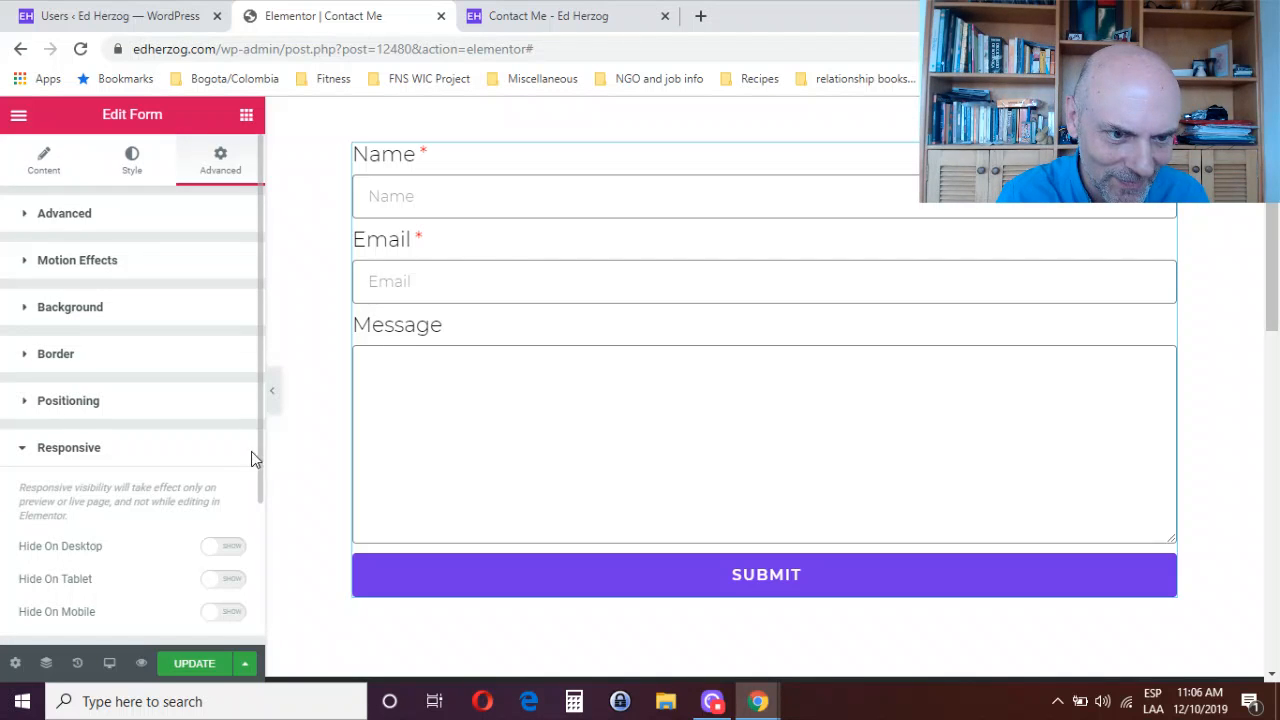
pyautogui.moveTo(258, 455); pyautogui.dragTo(250, 577)
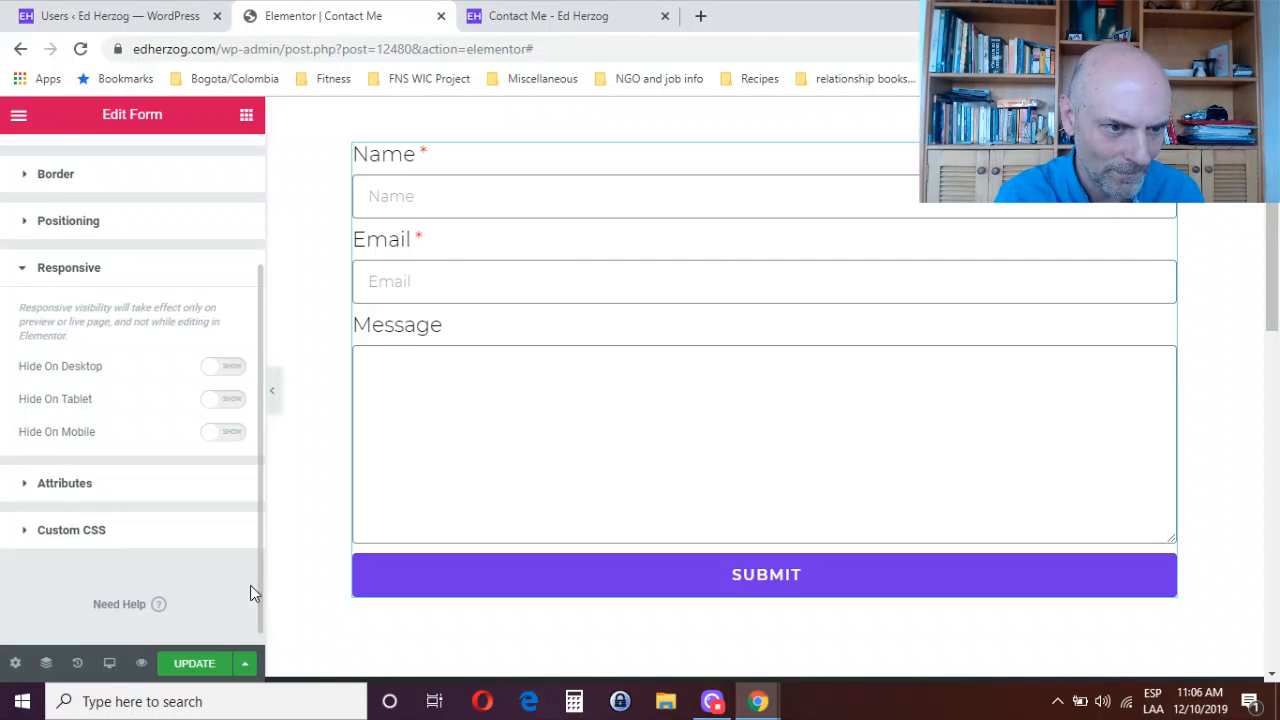
pyautogui.click(84, 498)
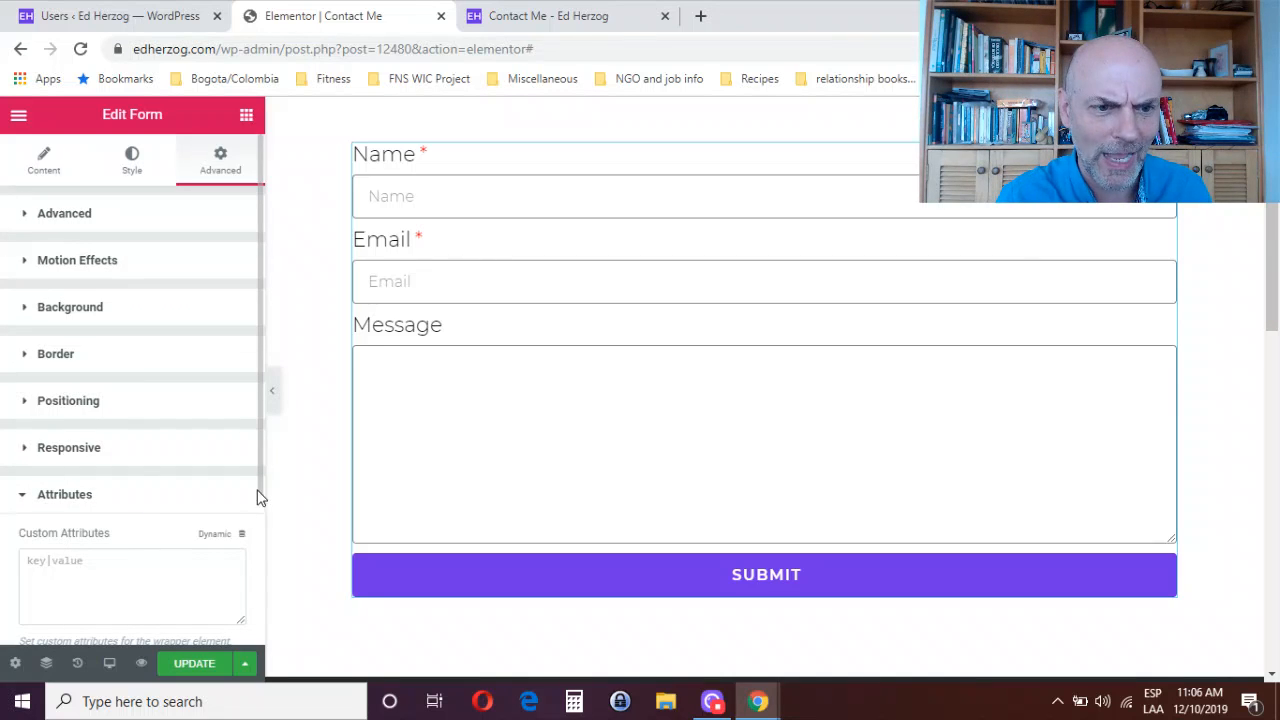
pyautogui.moveTo(259, 487); pyautogui.dragTo(251, 606)
pyautogui.click(125, 427)
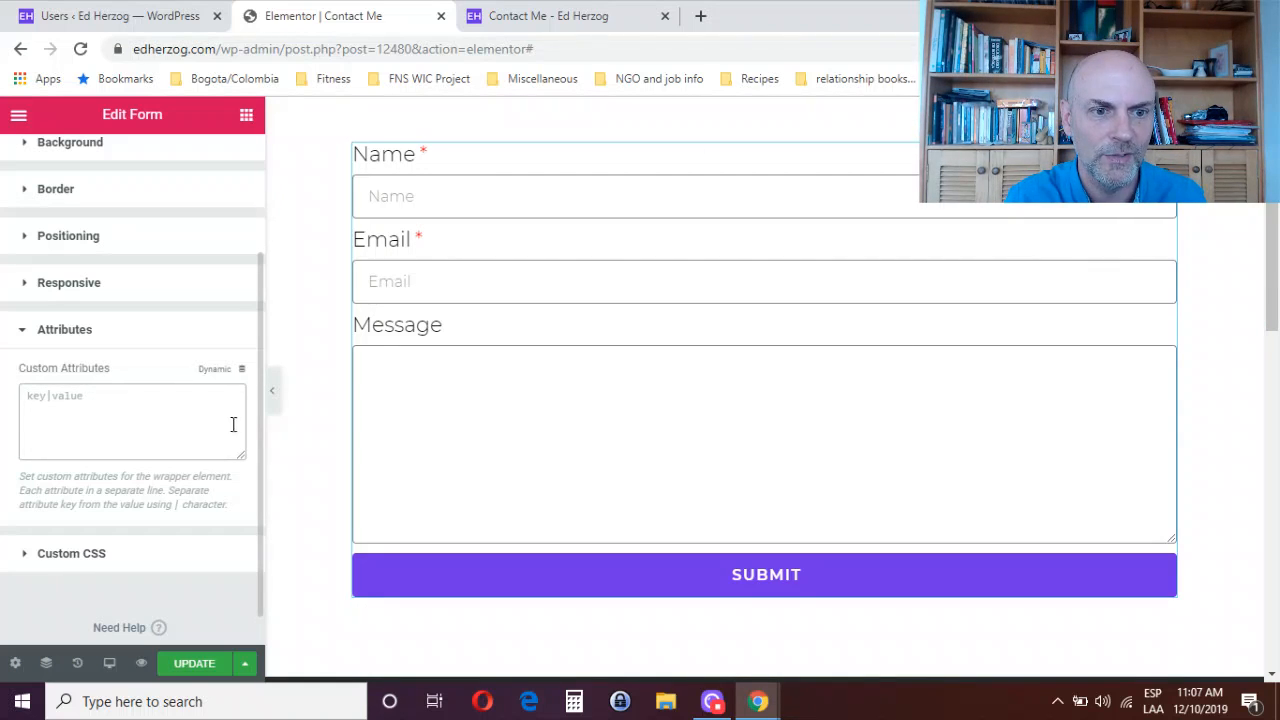
pyautogui.moveTo(260, 408); pyautogui.dragTo(277, 215)
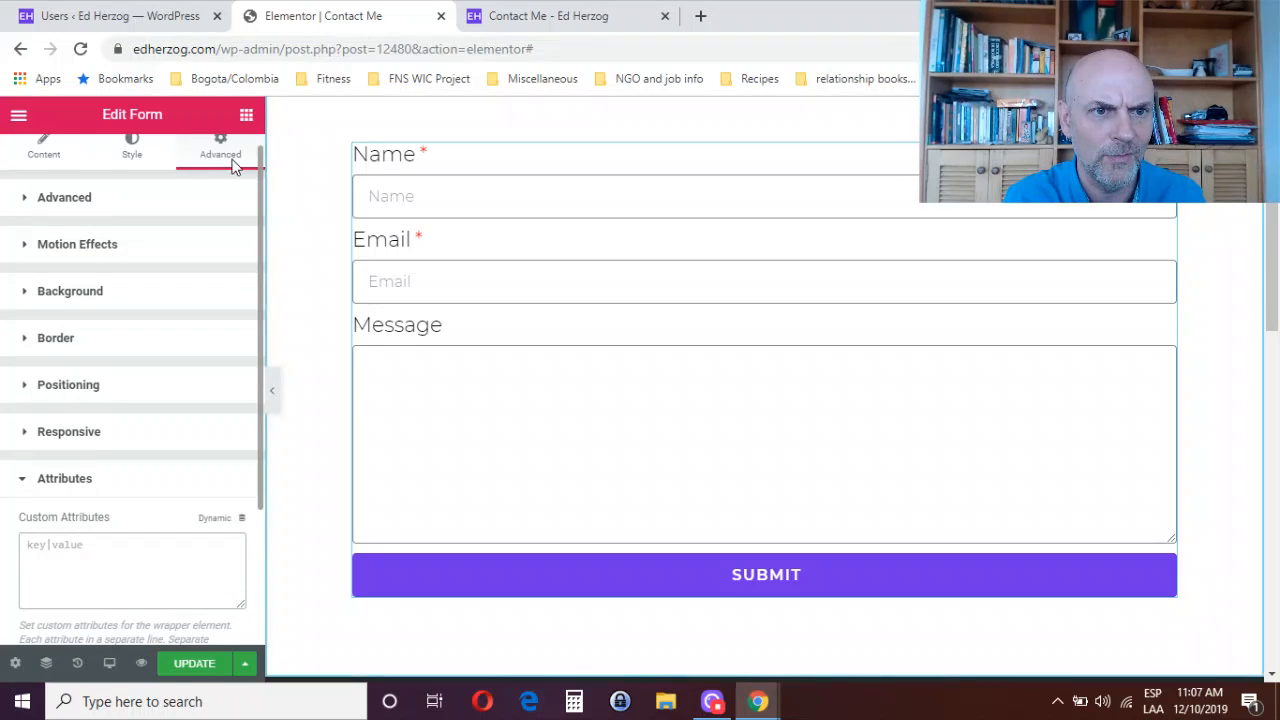
pyautogui.scroll(1, 210, 178)
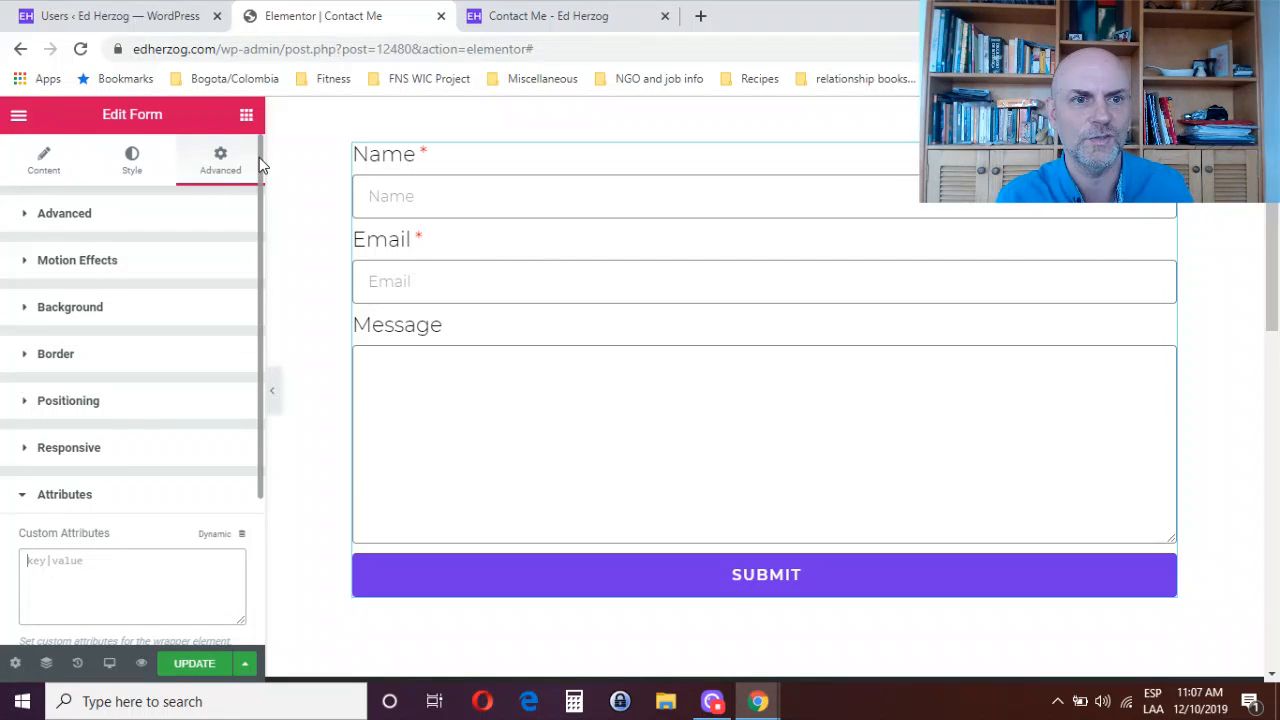
pyautogui.moveTo(1274, 311); pyautogui.dragTo(1265, 350)
pyautogui.scroll(2, 765, 400)
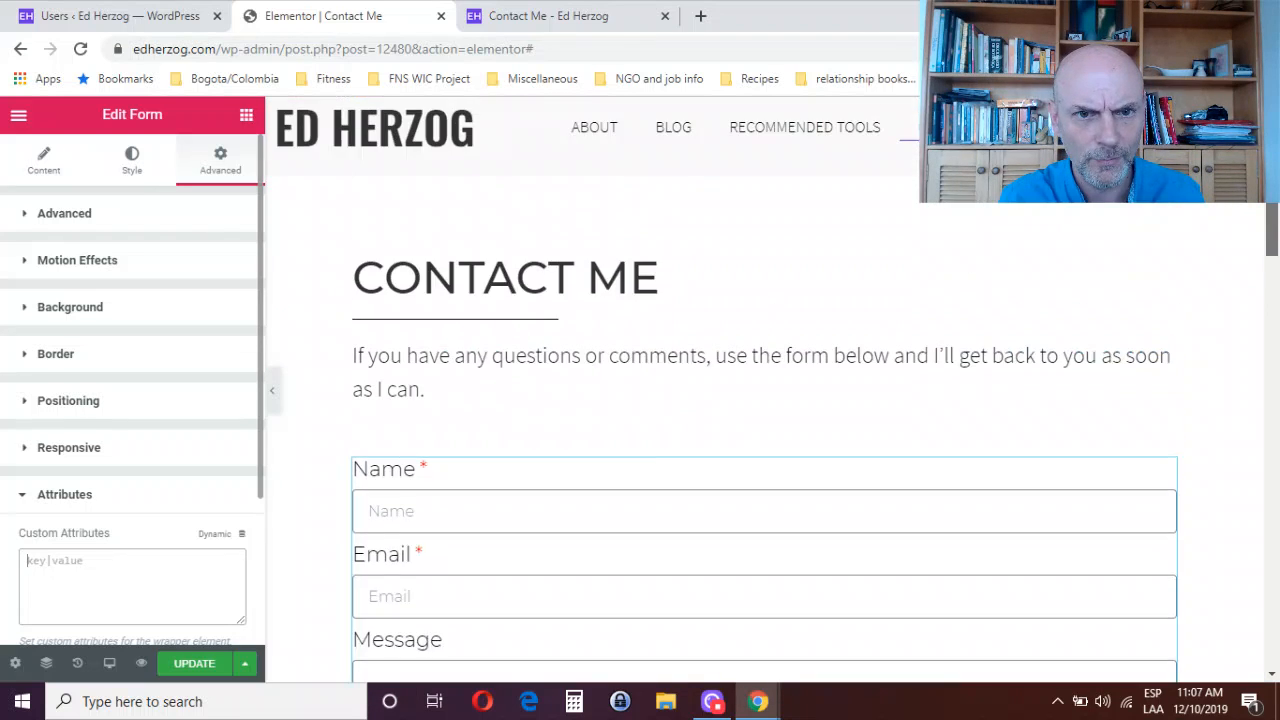
pyautogui.scroll(-2, 765, 400)
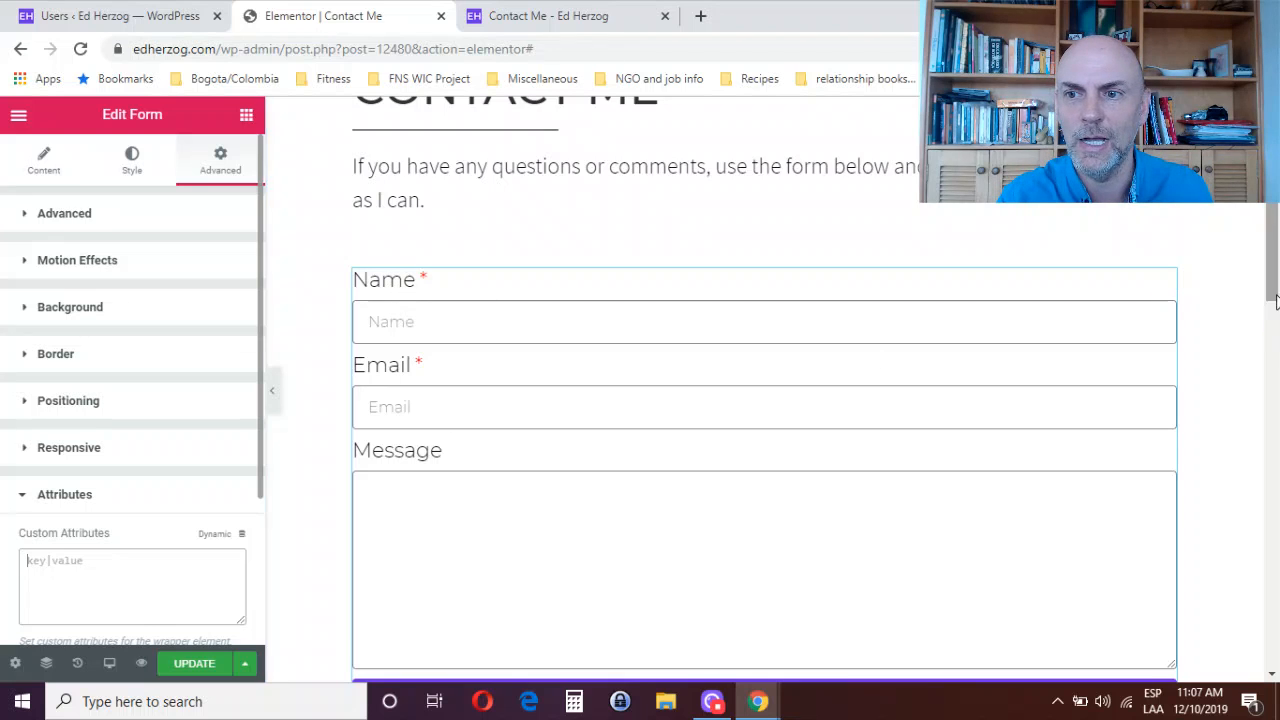
pyautogui.moveTo(1275, 290); pyautogui.dragTo(1275, 287)
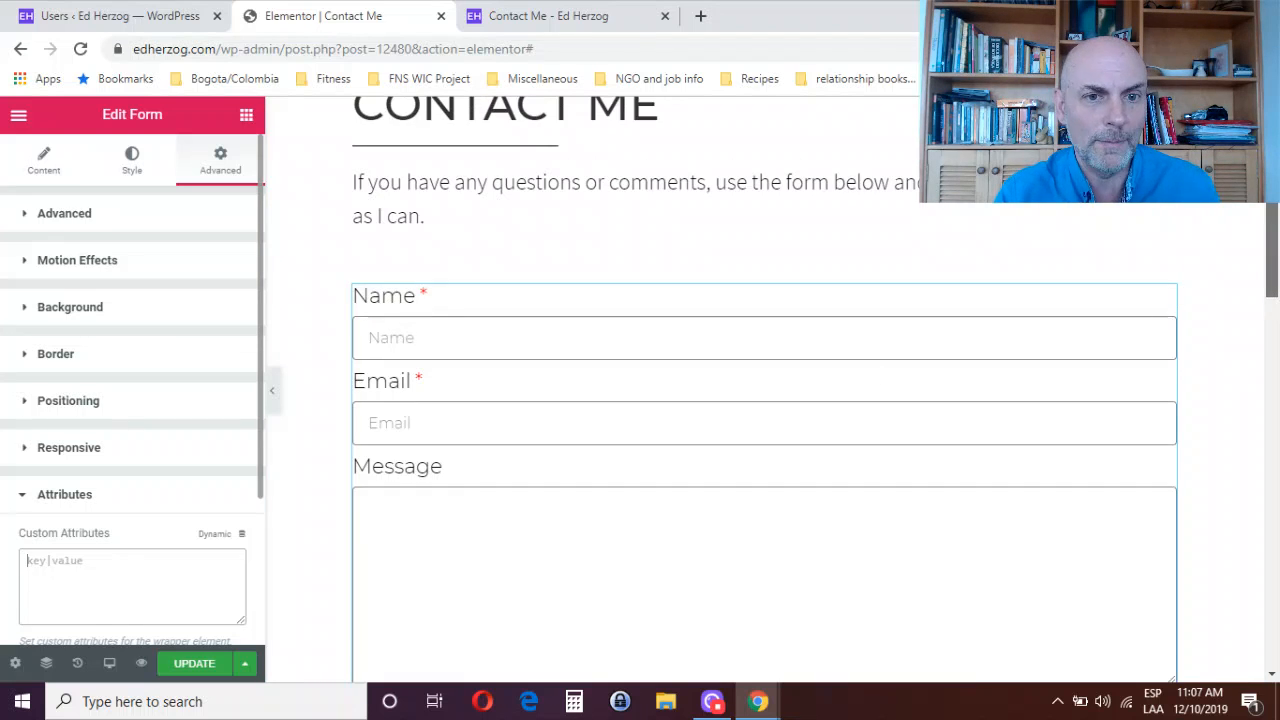
pyautogui.scroll(1, 765, 400)
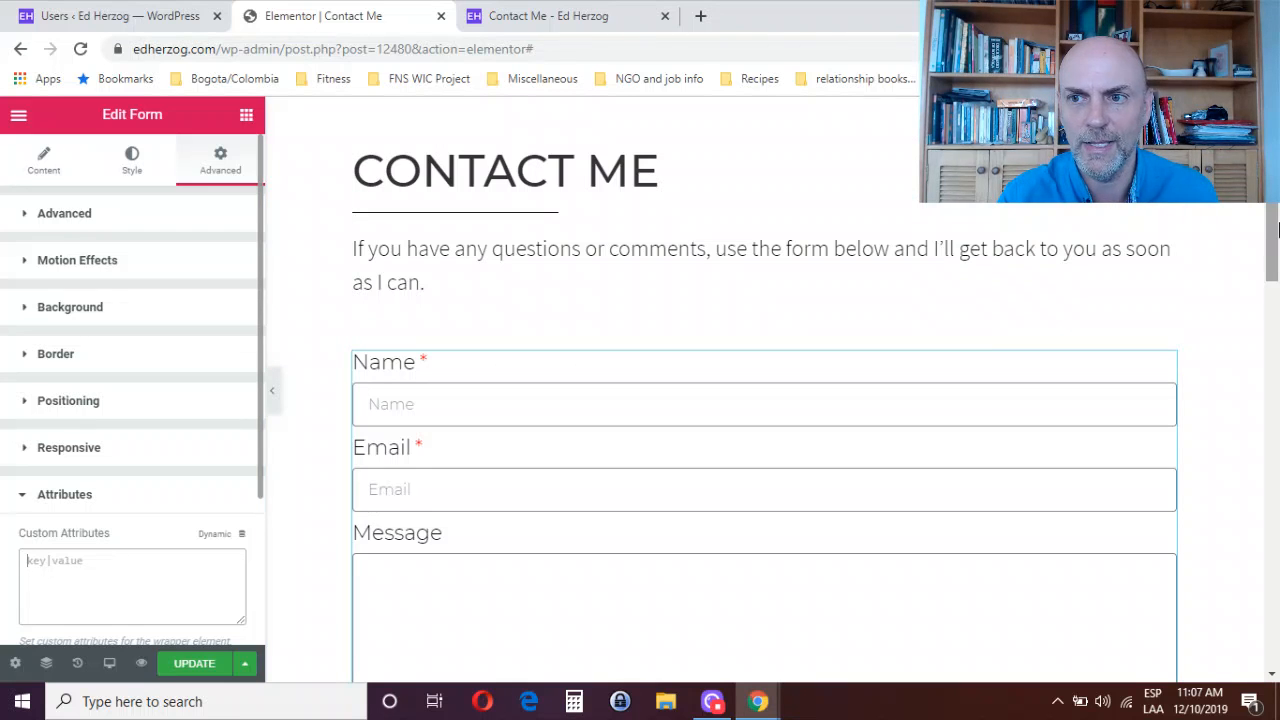
pyautogui.moveTo(1275, 255)
pyautogui.mouseDown()
pyautogui.moveTo(1275, 231)
pyautogui.moveTo(1275, 245)
pyautogui.mouseUp()
pyautogui.scroll(-1, 1275, 245)
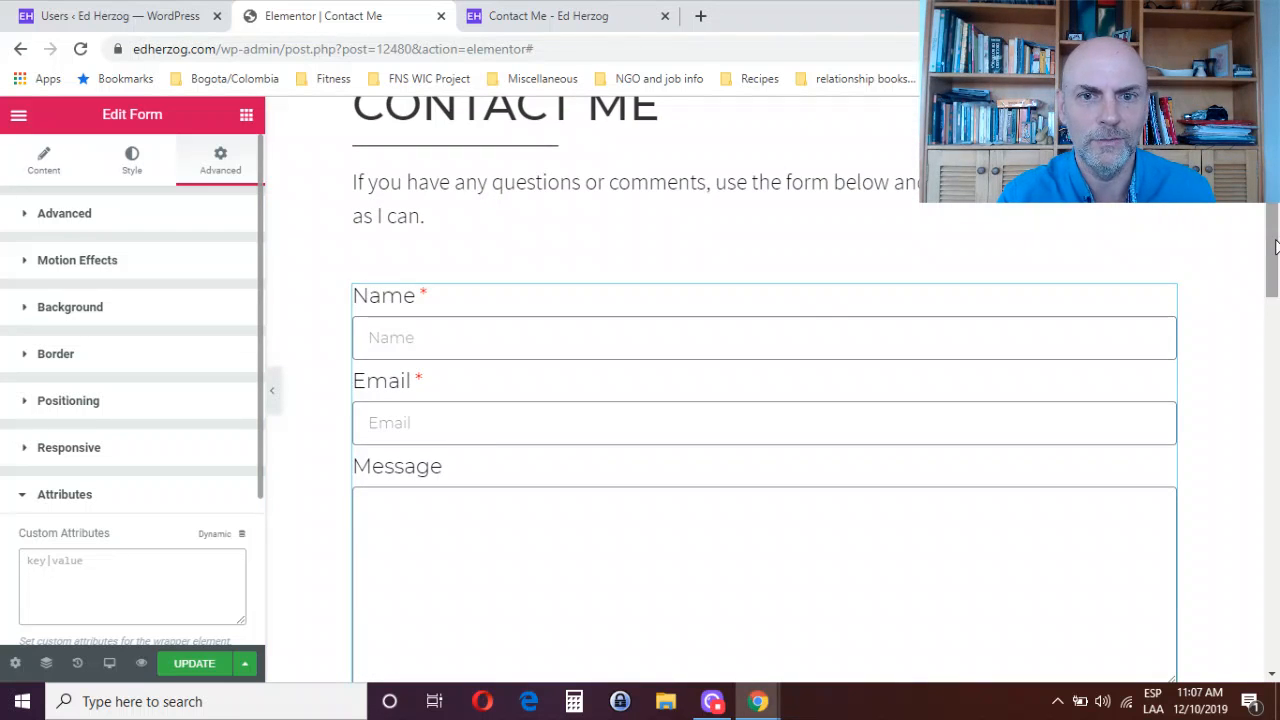
# - Open the template library from a new section above the Contact Me heading and filter the blocks by the Contact category
pyautogui.scroll(2, 1275, 210)
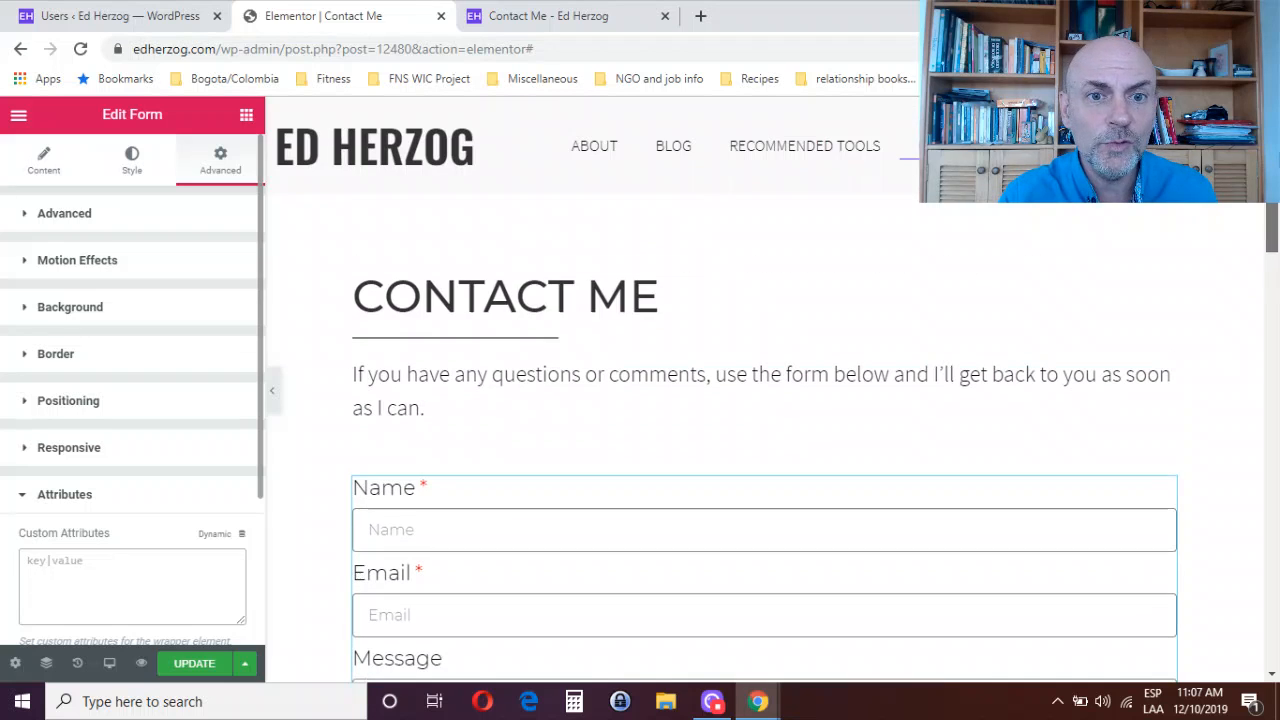
pyautogui.moveTo(651, 274)
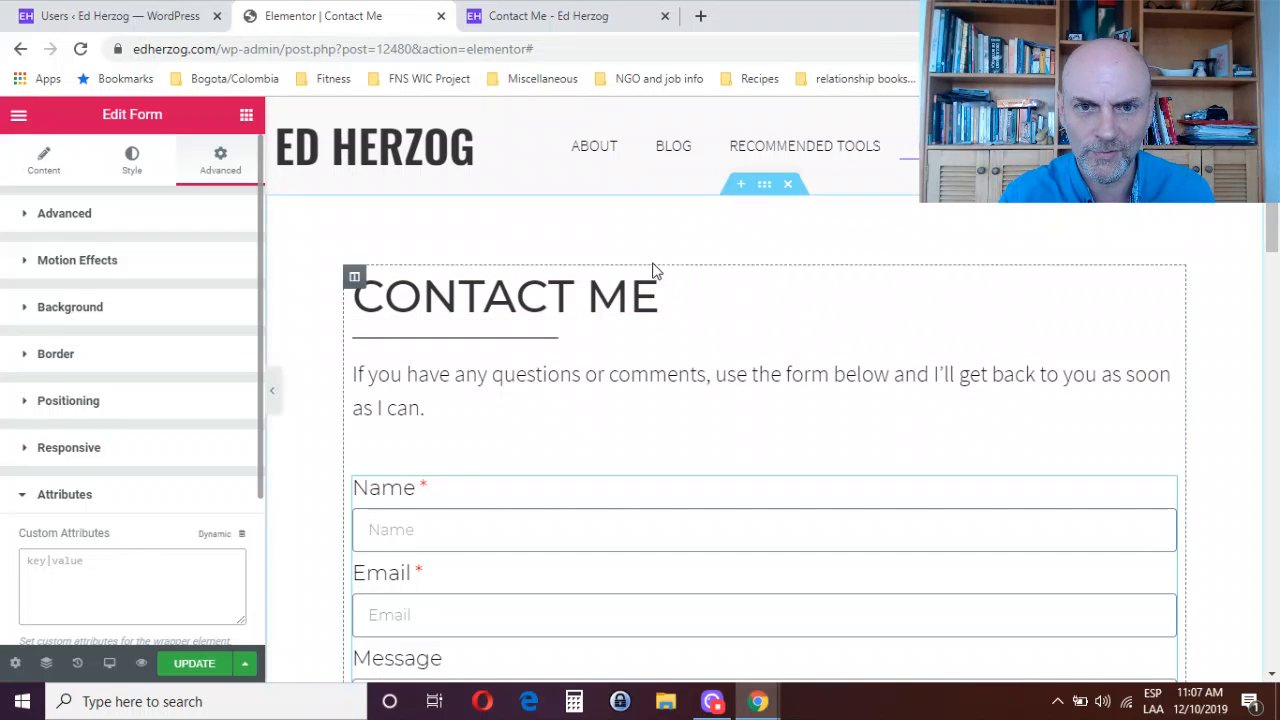
pyautogui.click(740, 189)
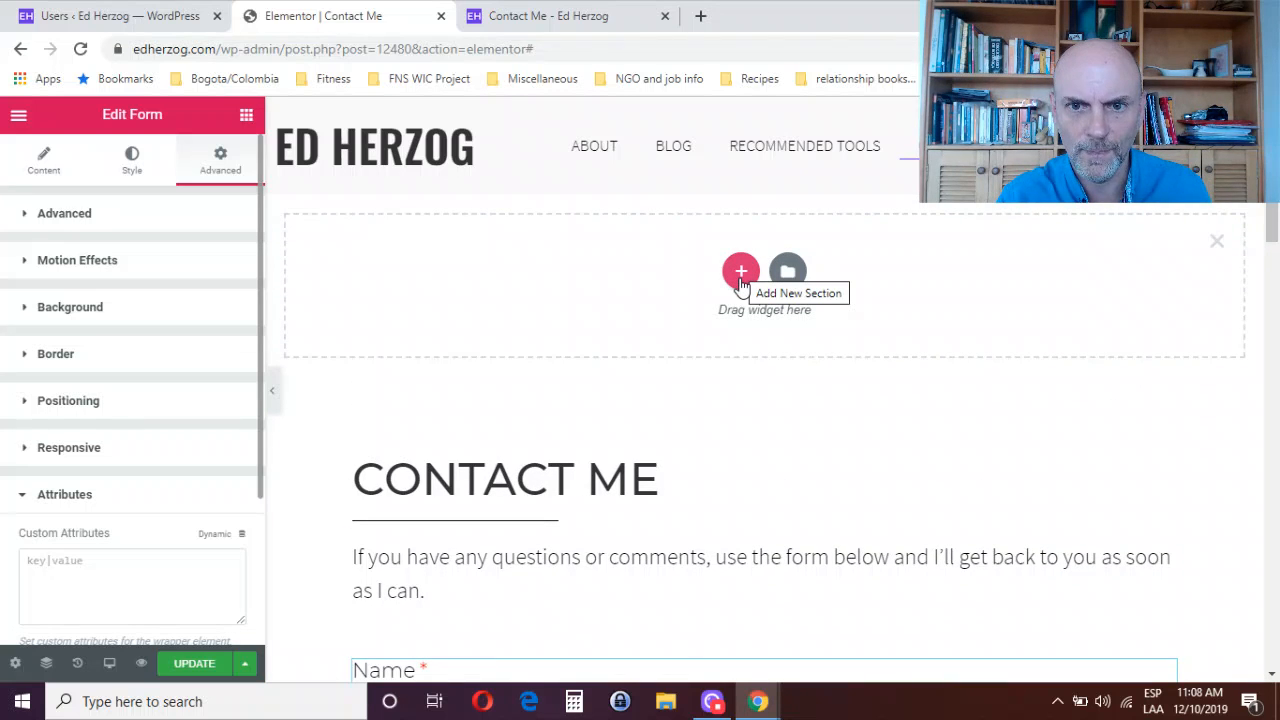
pyautogui.click(787, 272)
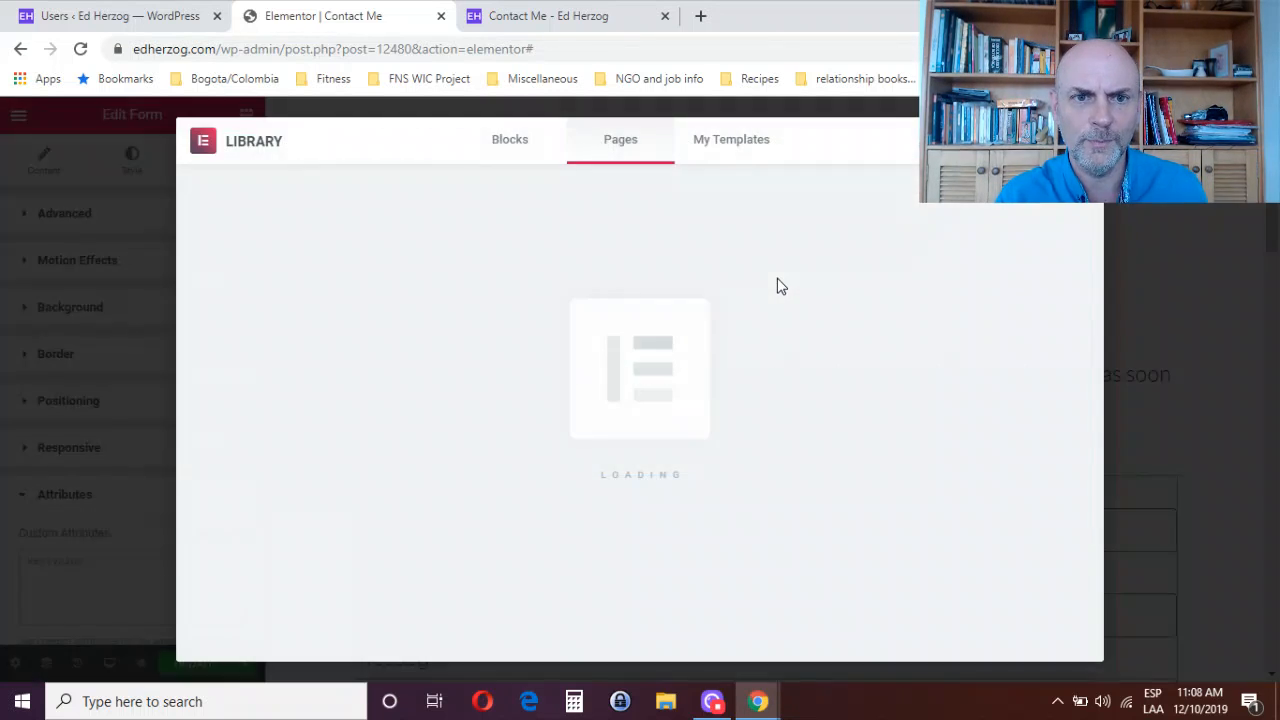
pyautogui.click(510, 141)
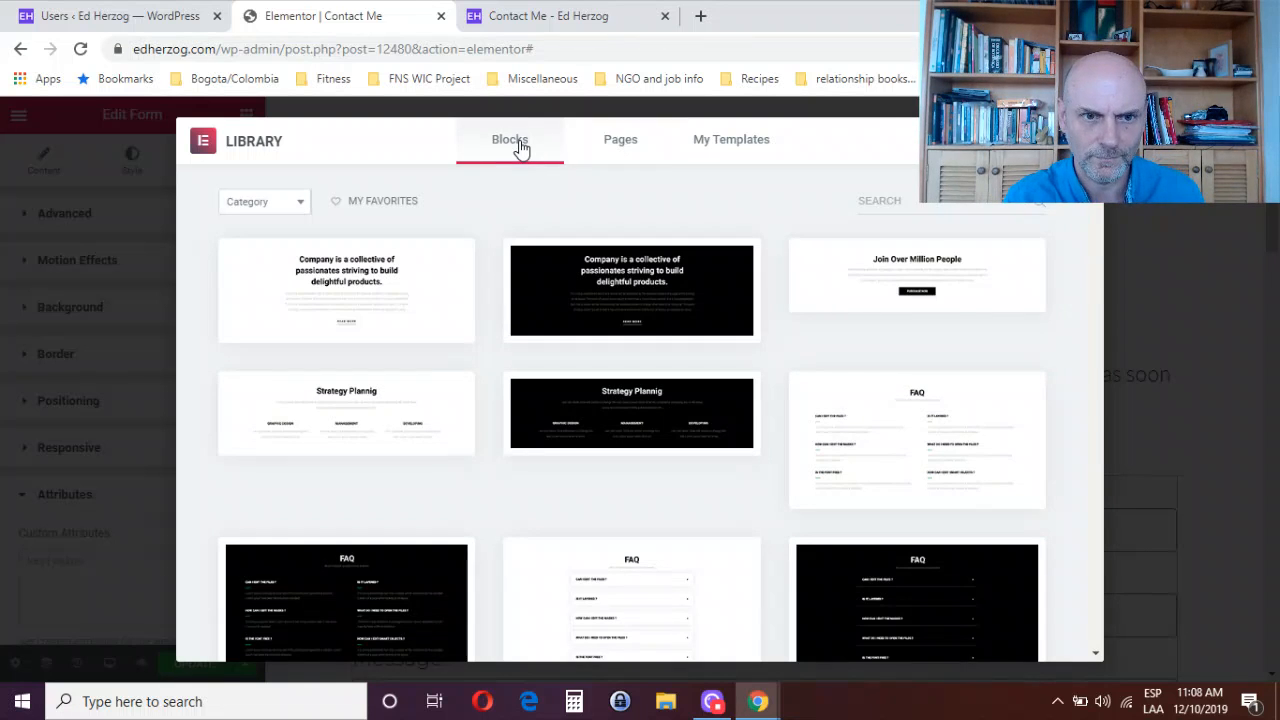
pyautogui.click(291, 204)
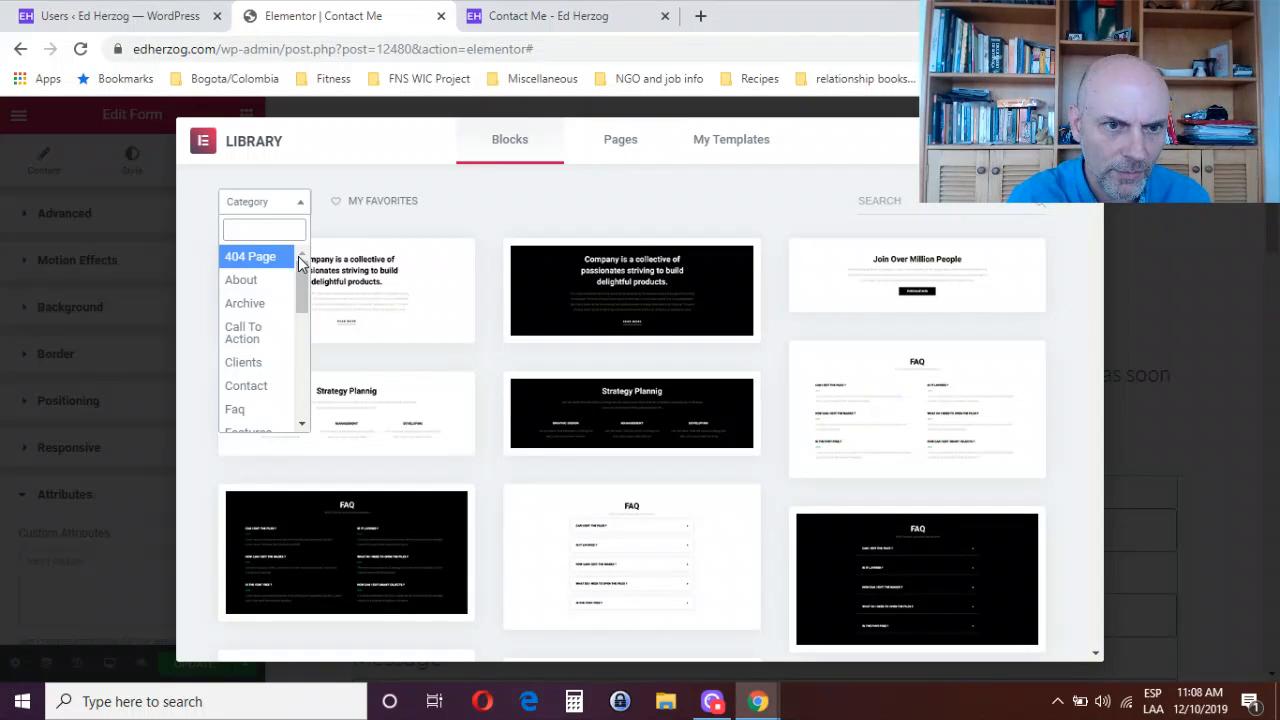
pyautogui.moveTo(299, 275)
pyautogui.mouseDown()
pyautogui.moveTo(302, 323)
pyautogui.moveTo(303, 284)
pyautogui.mouseUp()
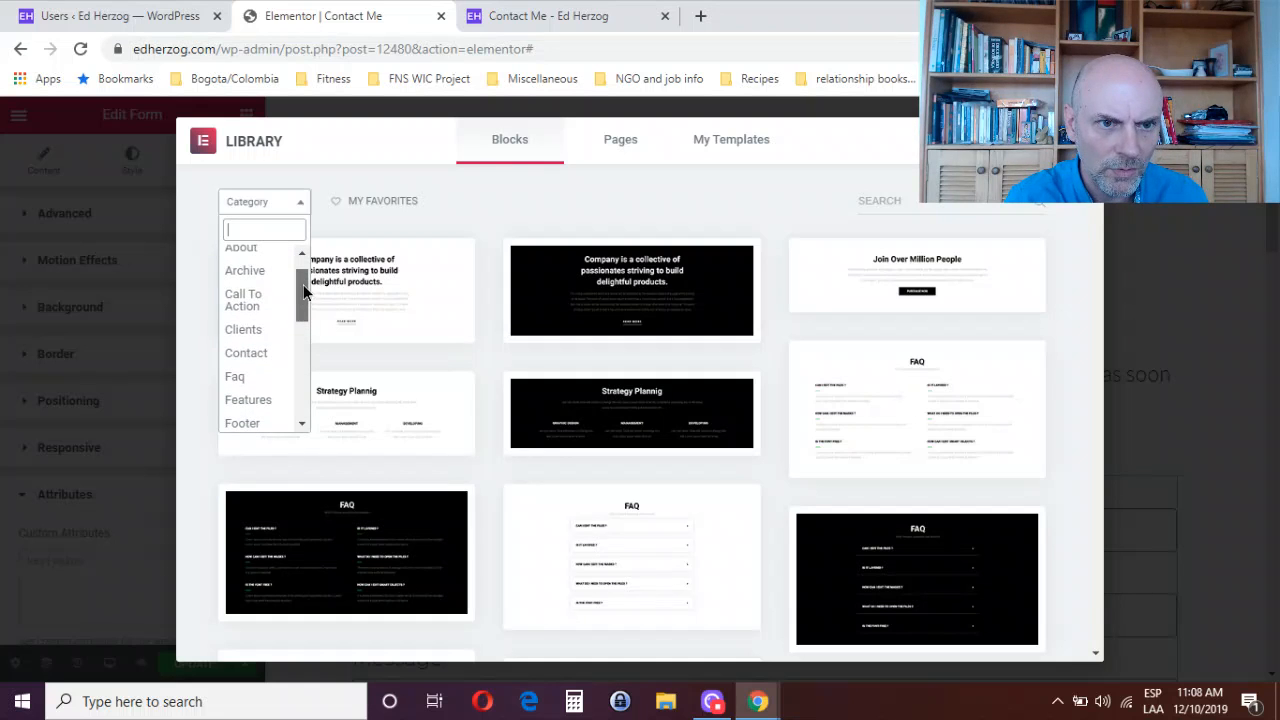
pyautogui.click(259, 355)
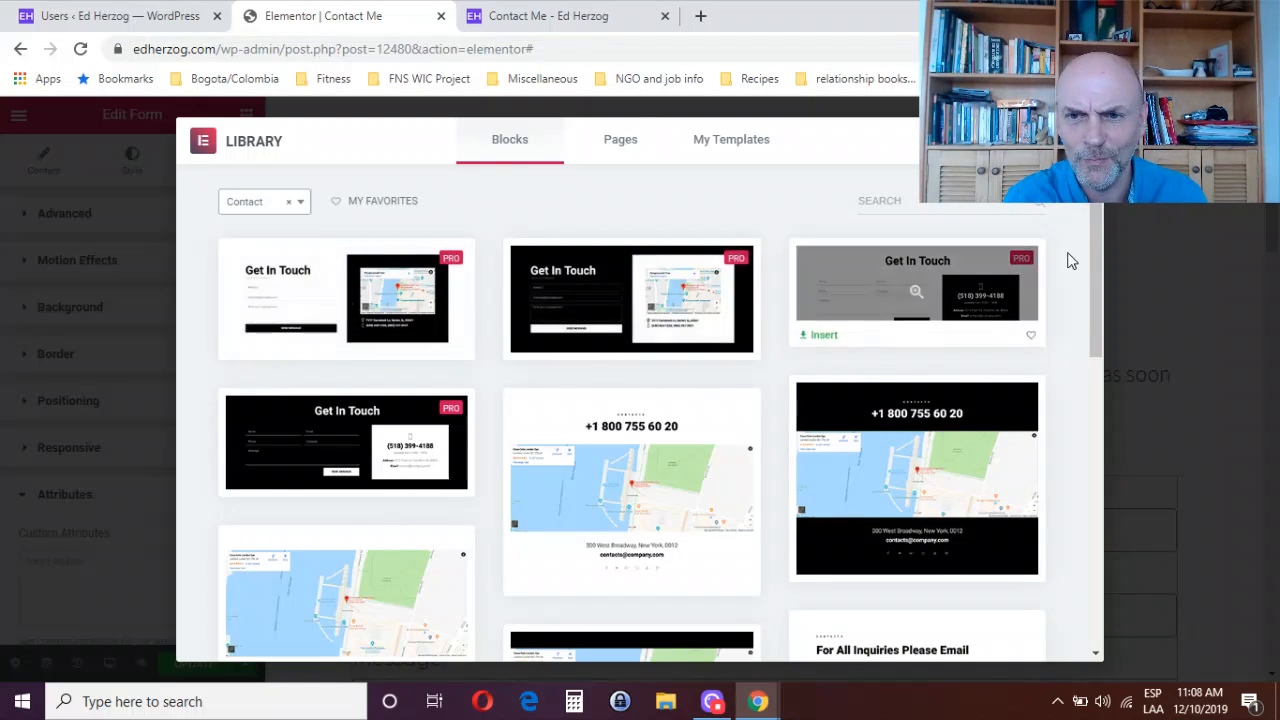
# - Browse the contact block templates through to the end of the list, close the library and return to the form
pyautogui.scroll(-2, 1085, 312)
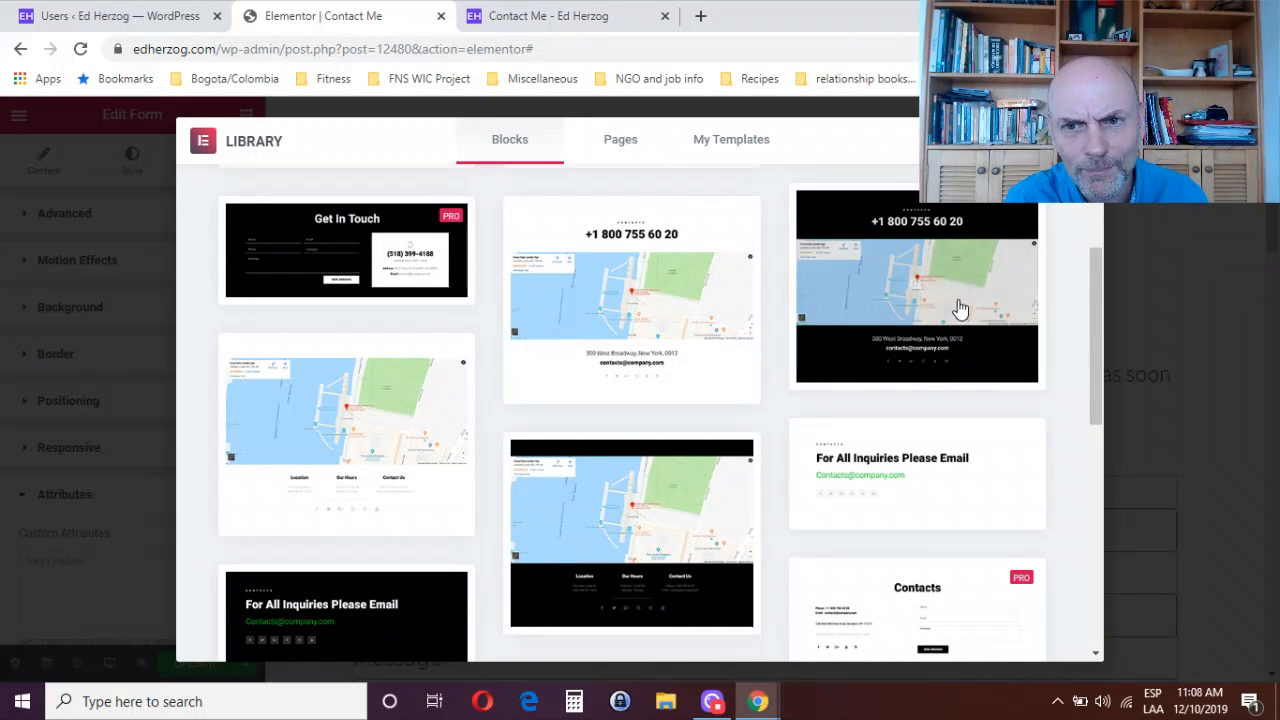
pyautogui.moveTo(1092, 292); pyautogui.dragTo(1088, 358)
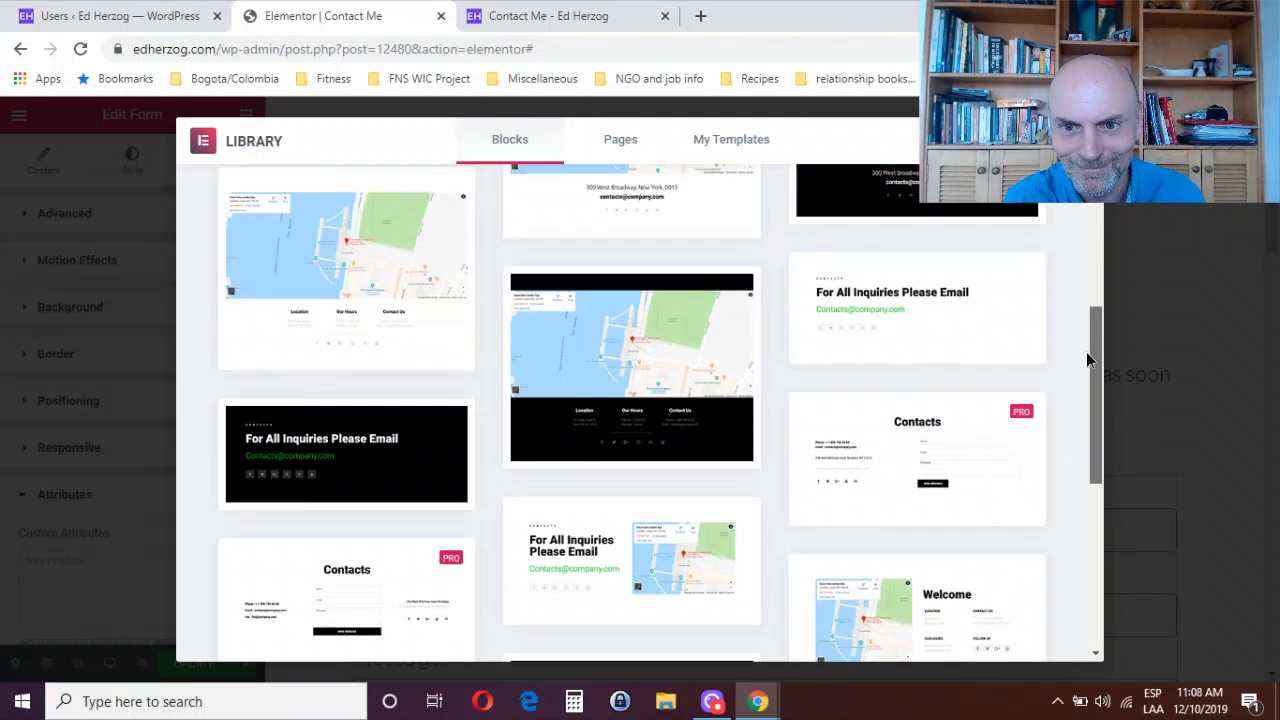
pyautogui.scroll(-3, 1063, 420)
pyautogui.scroll(-3, 1052, 507)
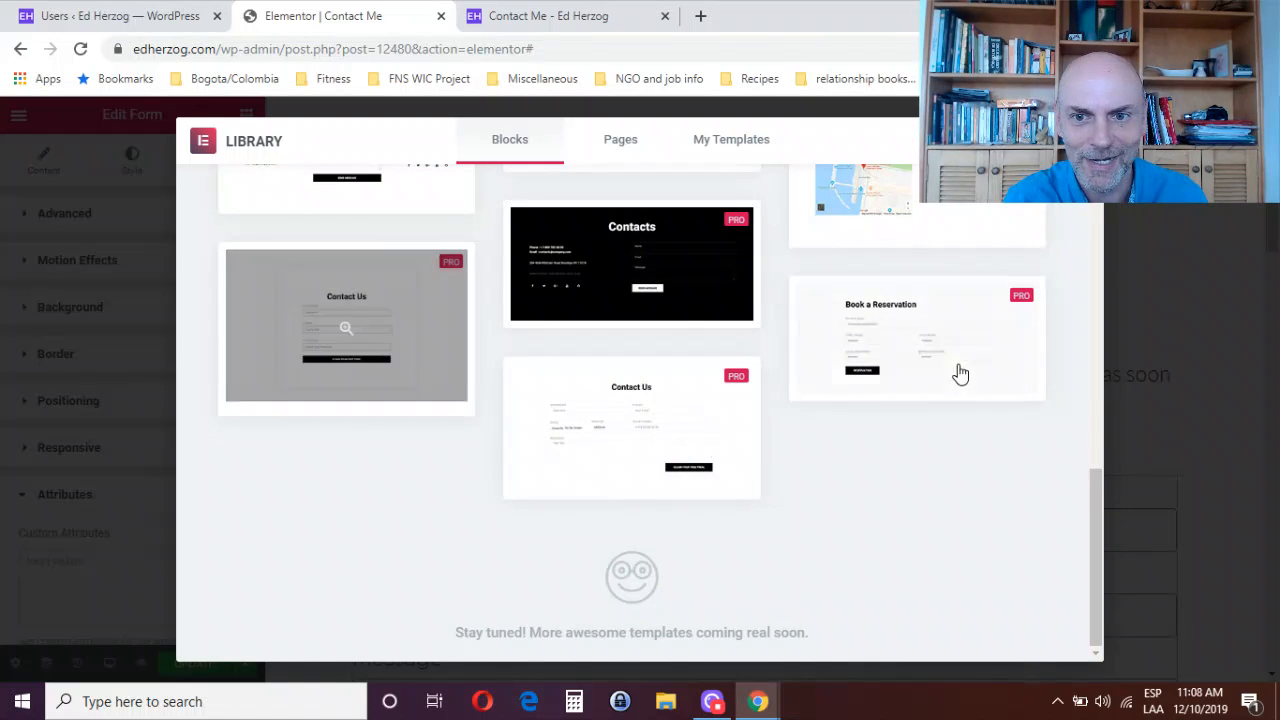
pyautogui.moveTo(1097, 490); pyautogui.dragTo(1118, 205)
pyautogui.click(1085, 140)
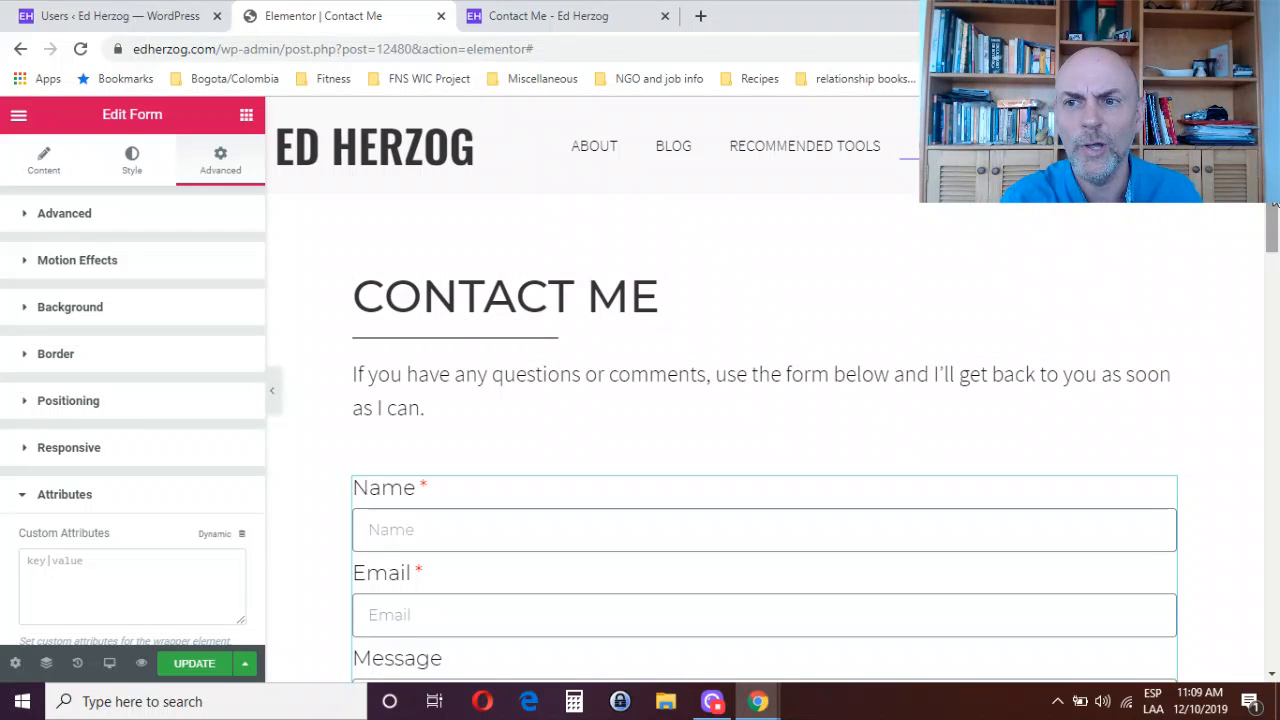
pyautogui.scroll(-3, 1272, 210)
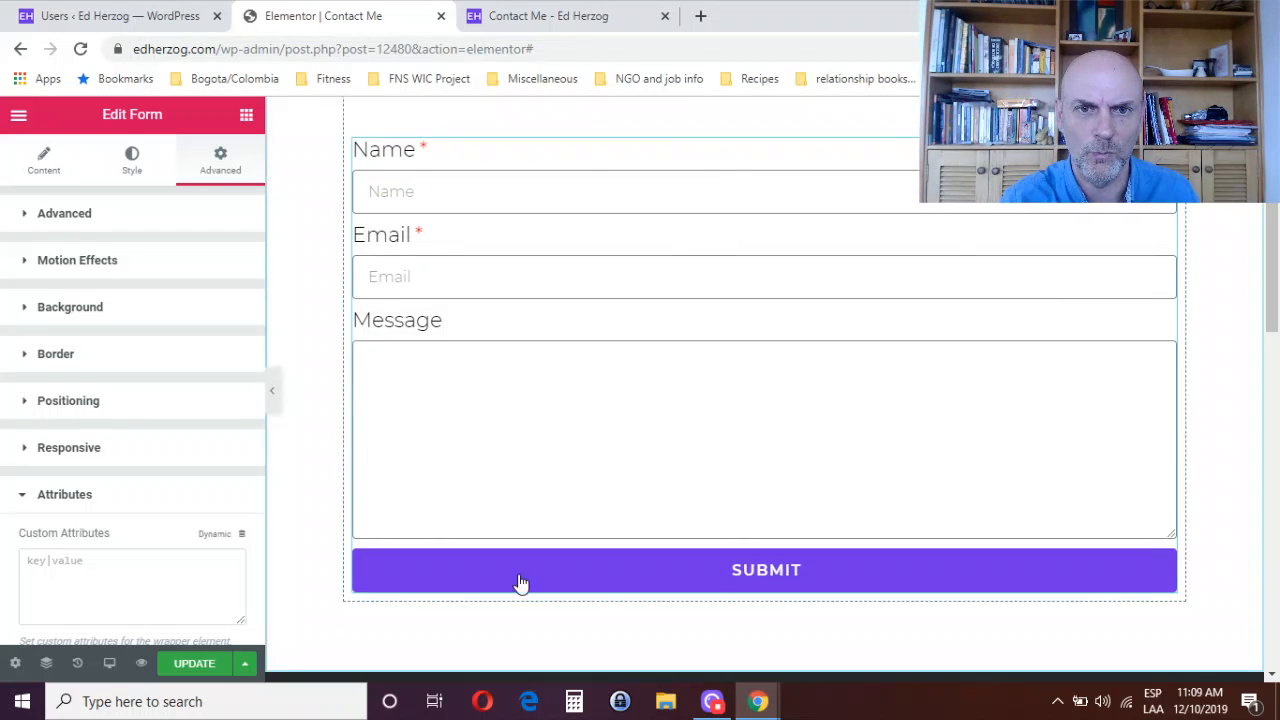